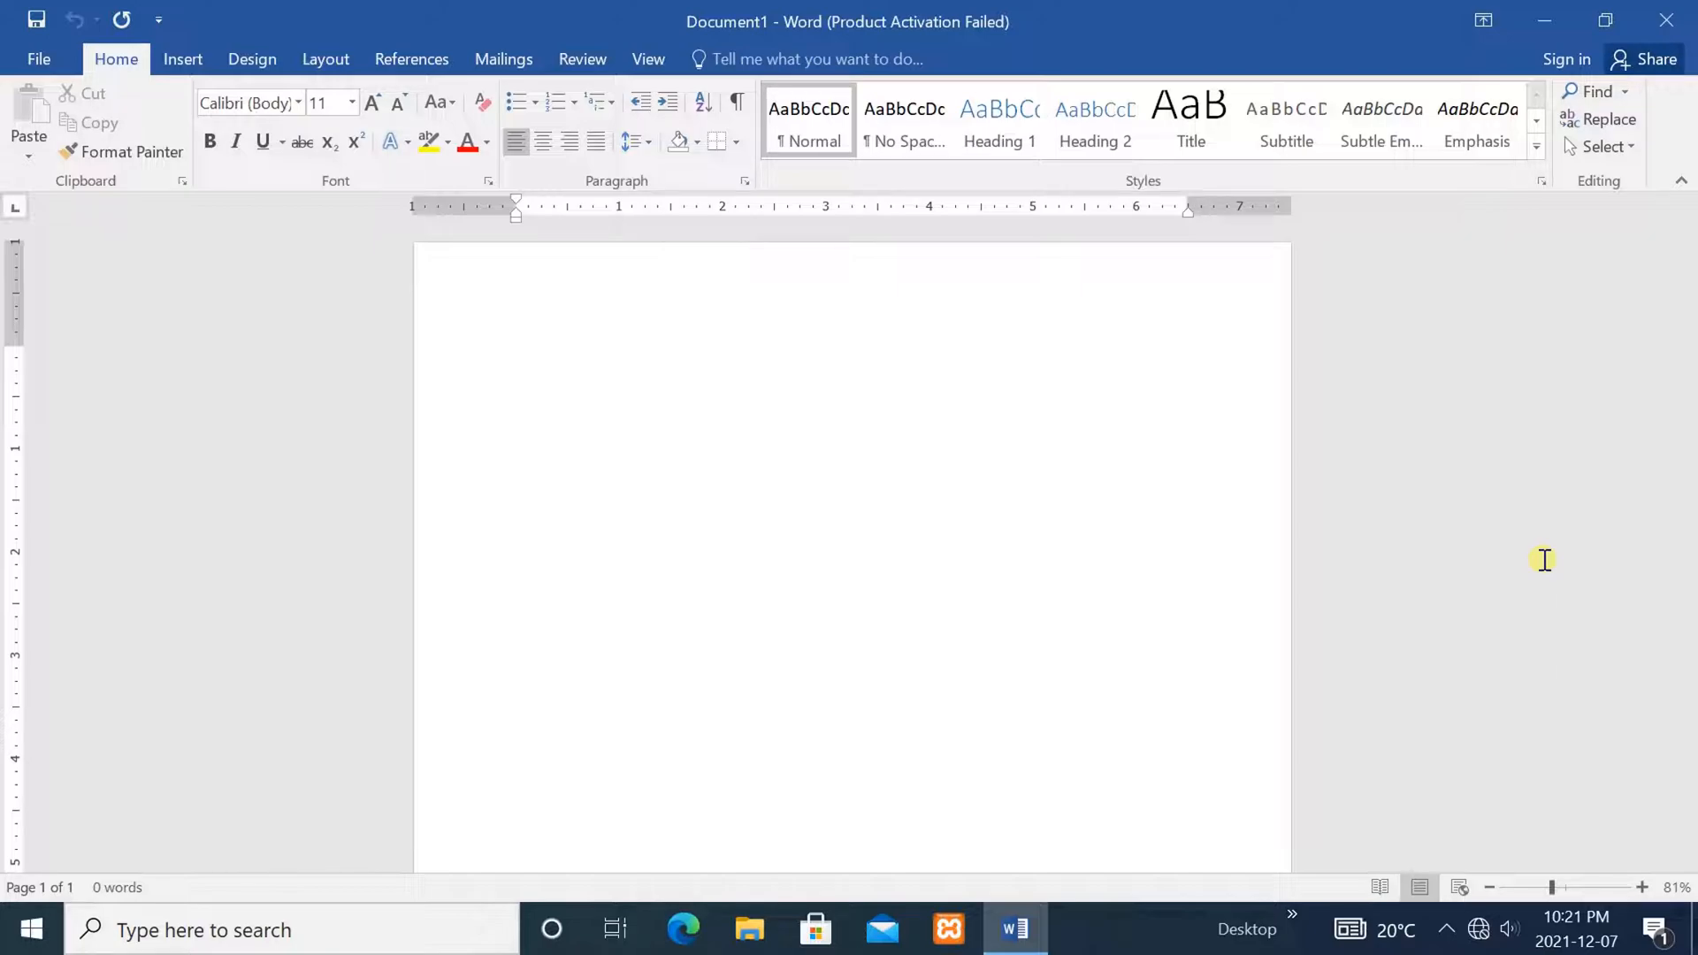
# Insert a blank 6-column by 5-row table and place the cursor in its first cell
pyautogui.click(182, 57)
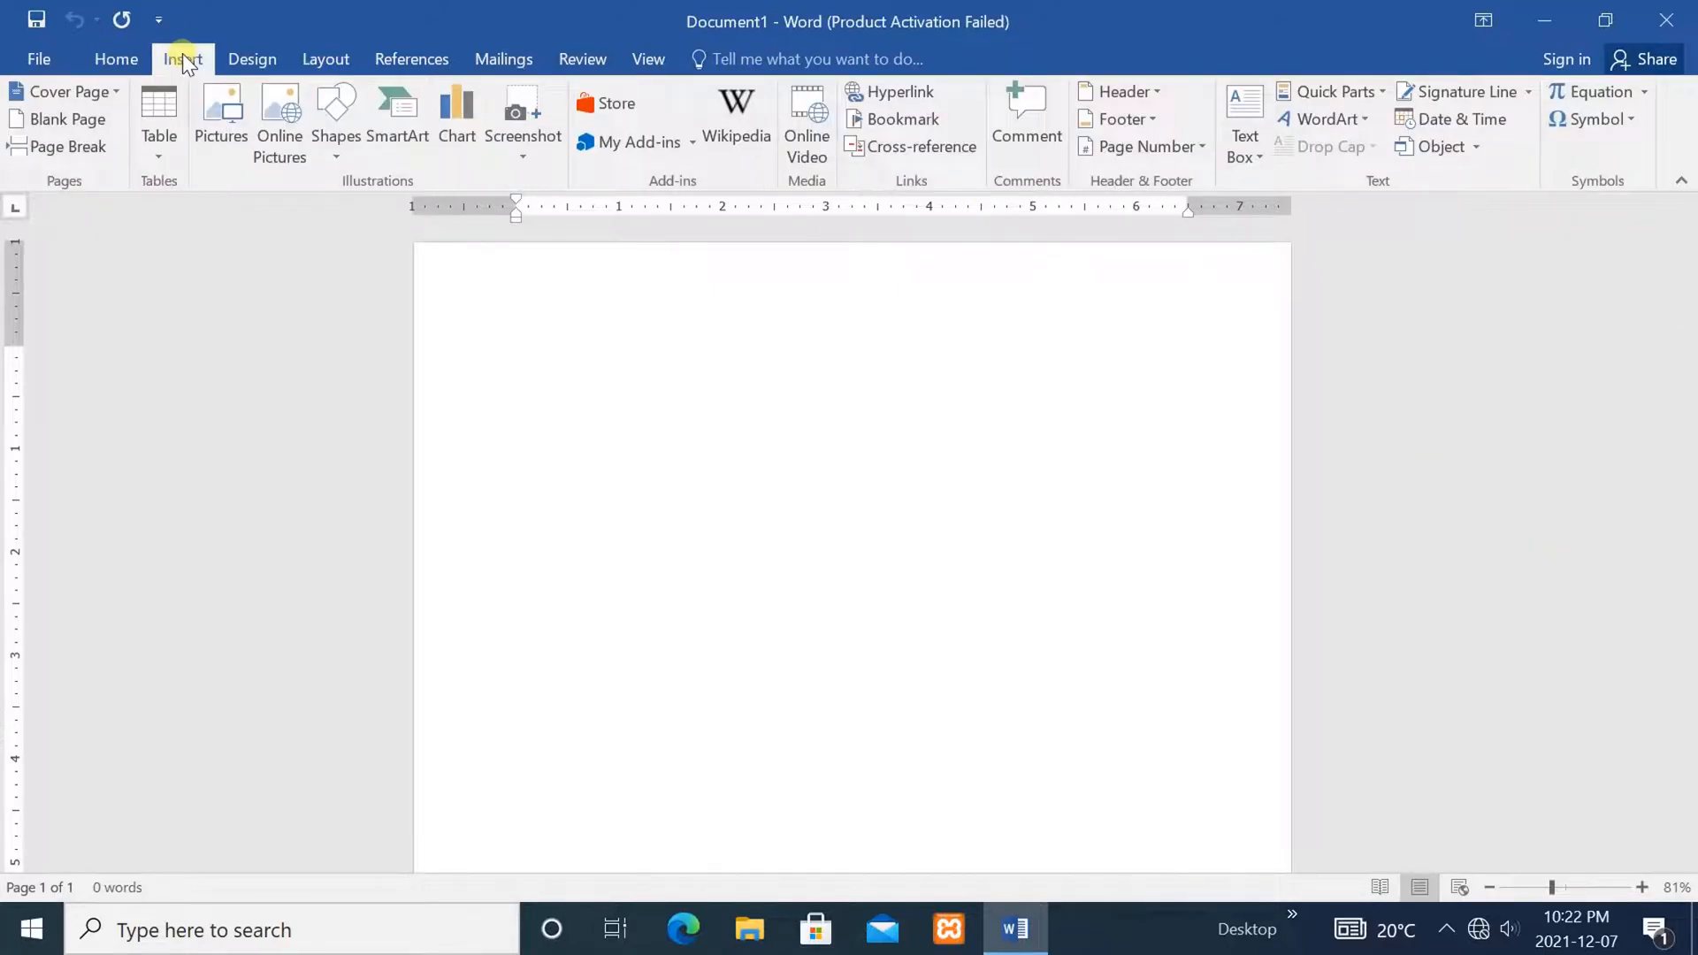
pyautogui.click(149, 130)
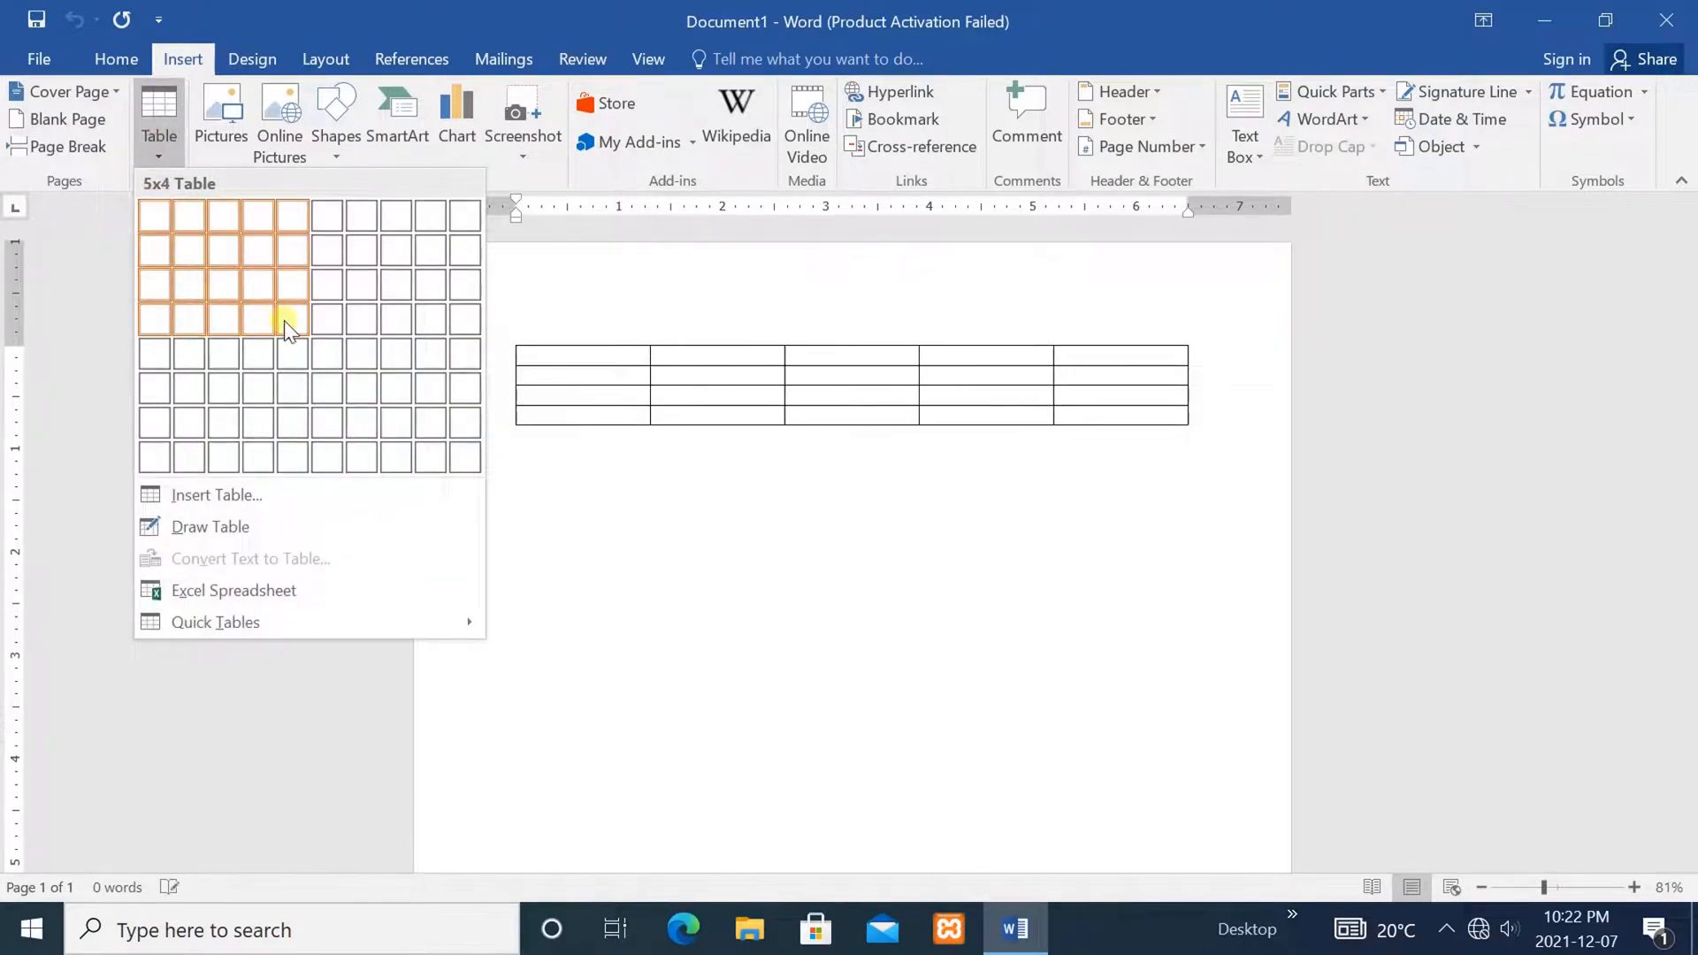
pyautogui.click(327, 359)
pyautogui.click(832, 586)
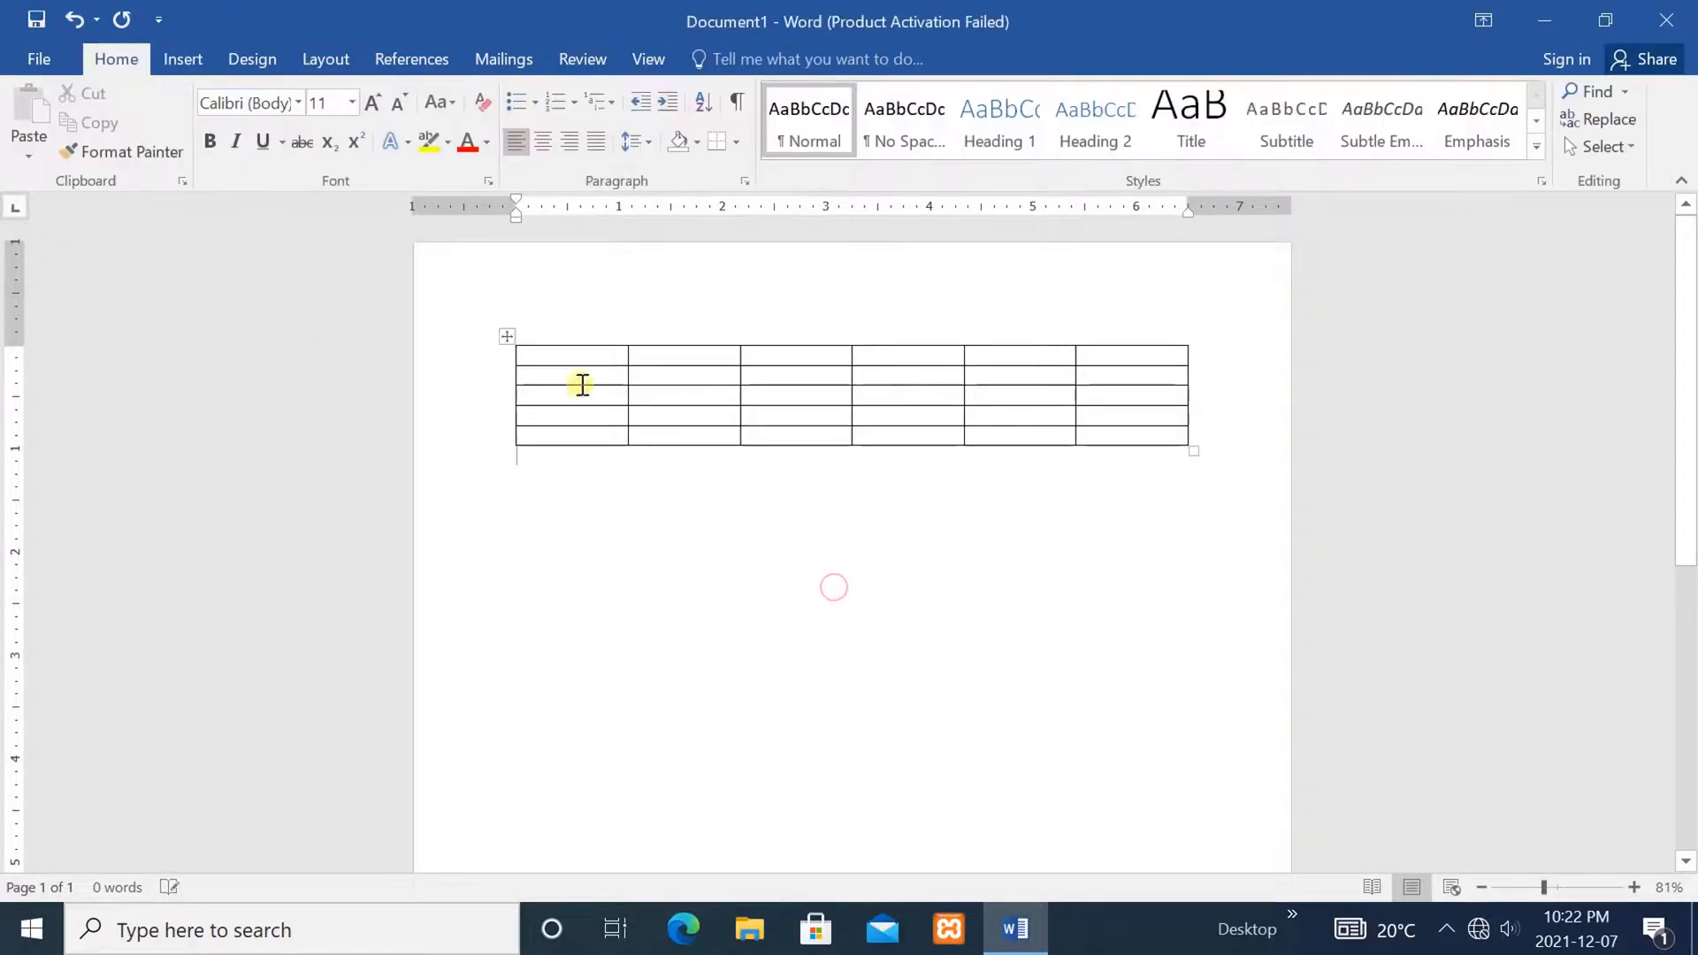
pyautogui.click(555, 358)
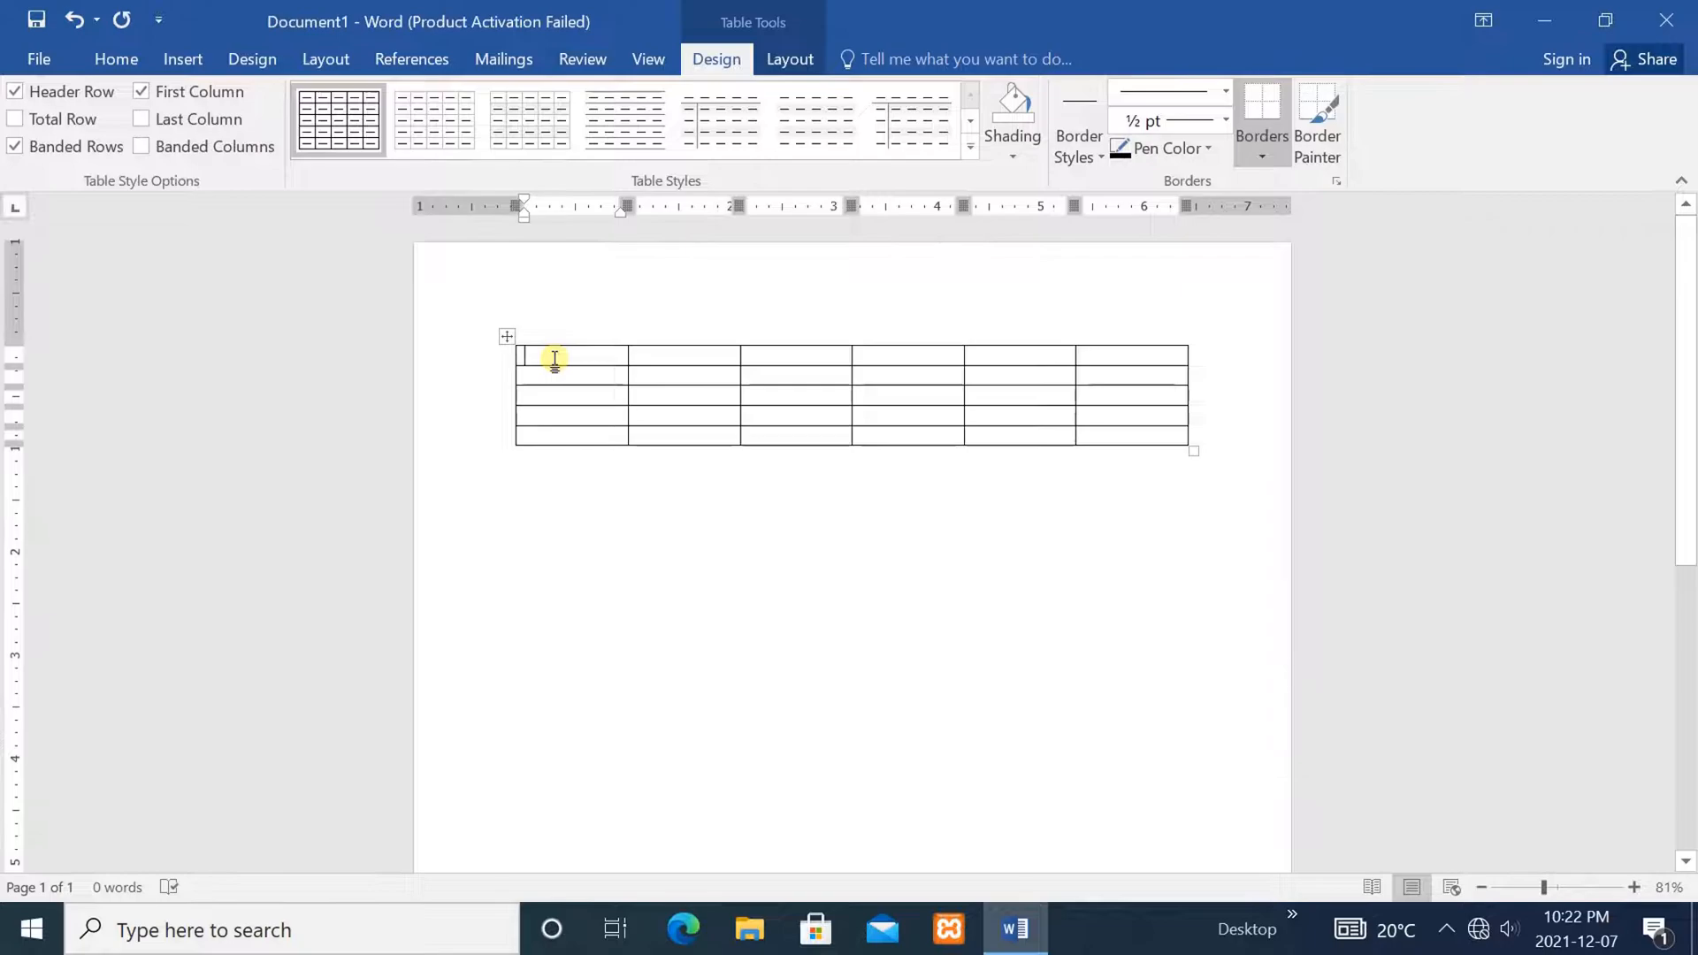
# Fill the header row with S.No, Students Name, Father Name, Marks, Mobile Number and Address
pyautogui.write('S.No')
pyautogui.click(691, 358)
pyautogui.write('S')
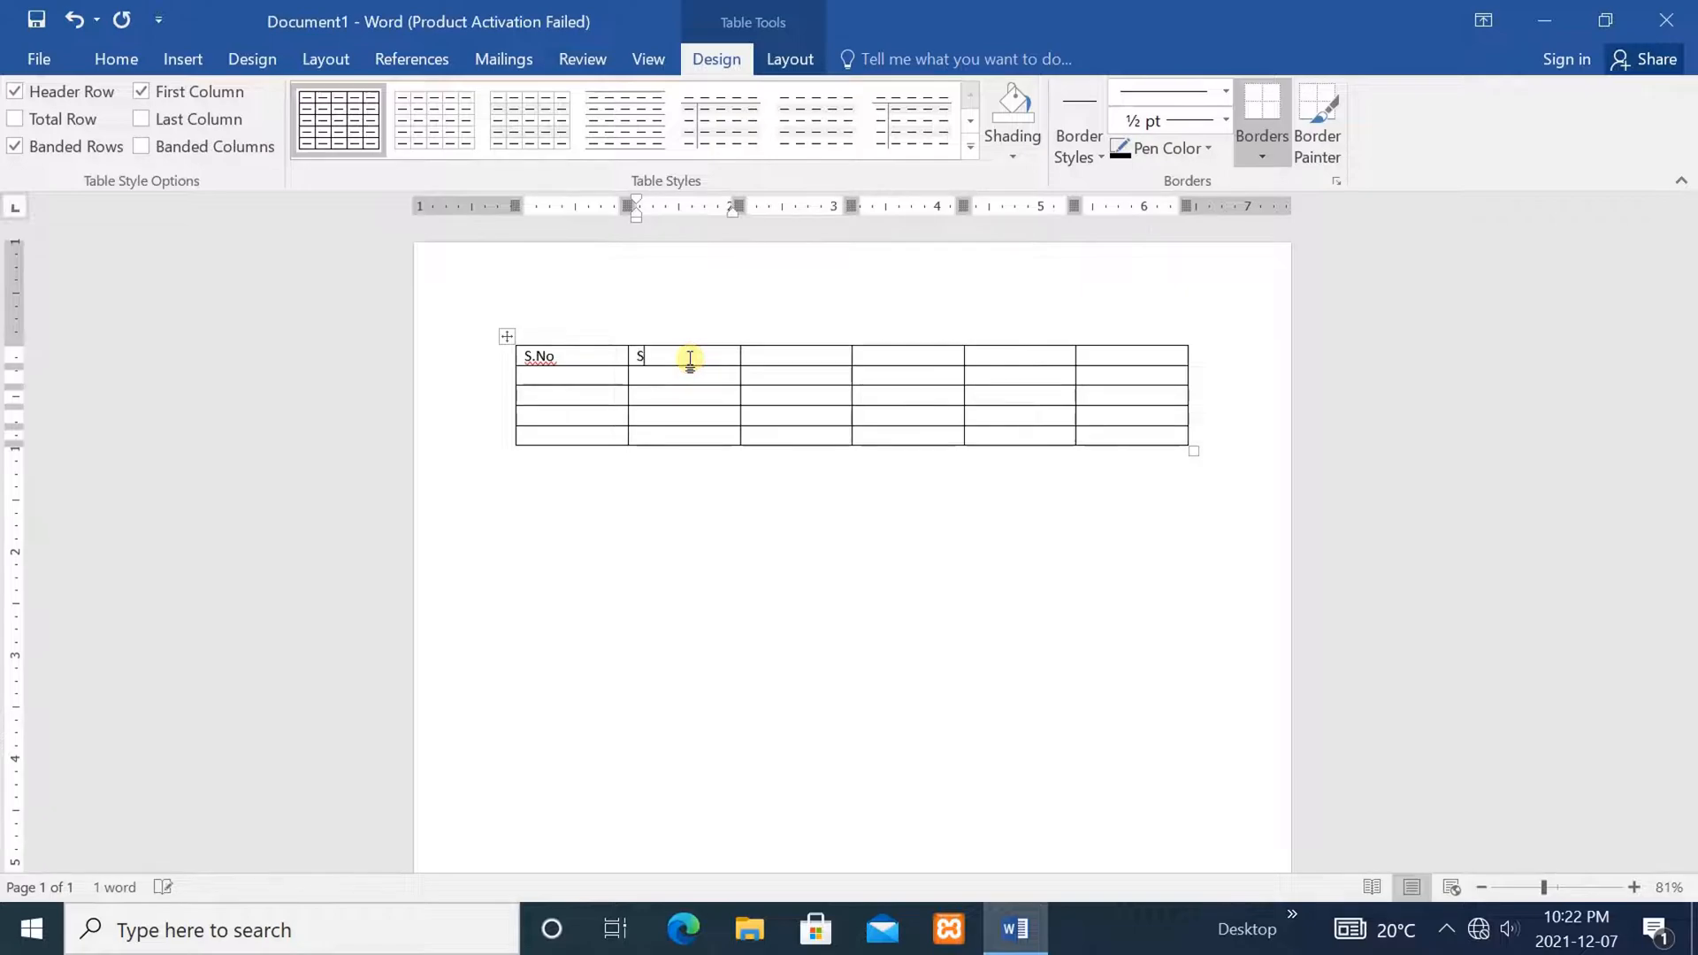
pyautogui.write('tudents Name')
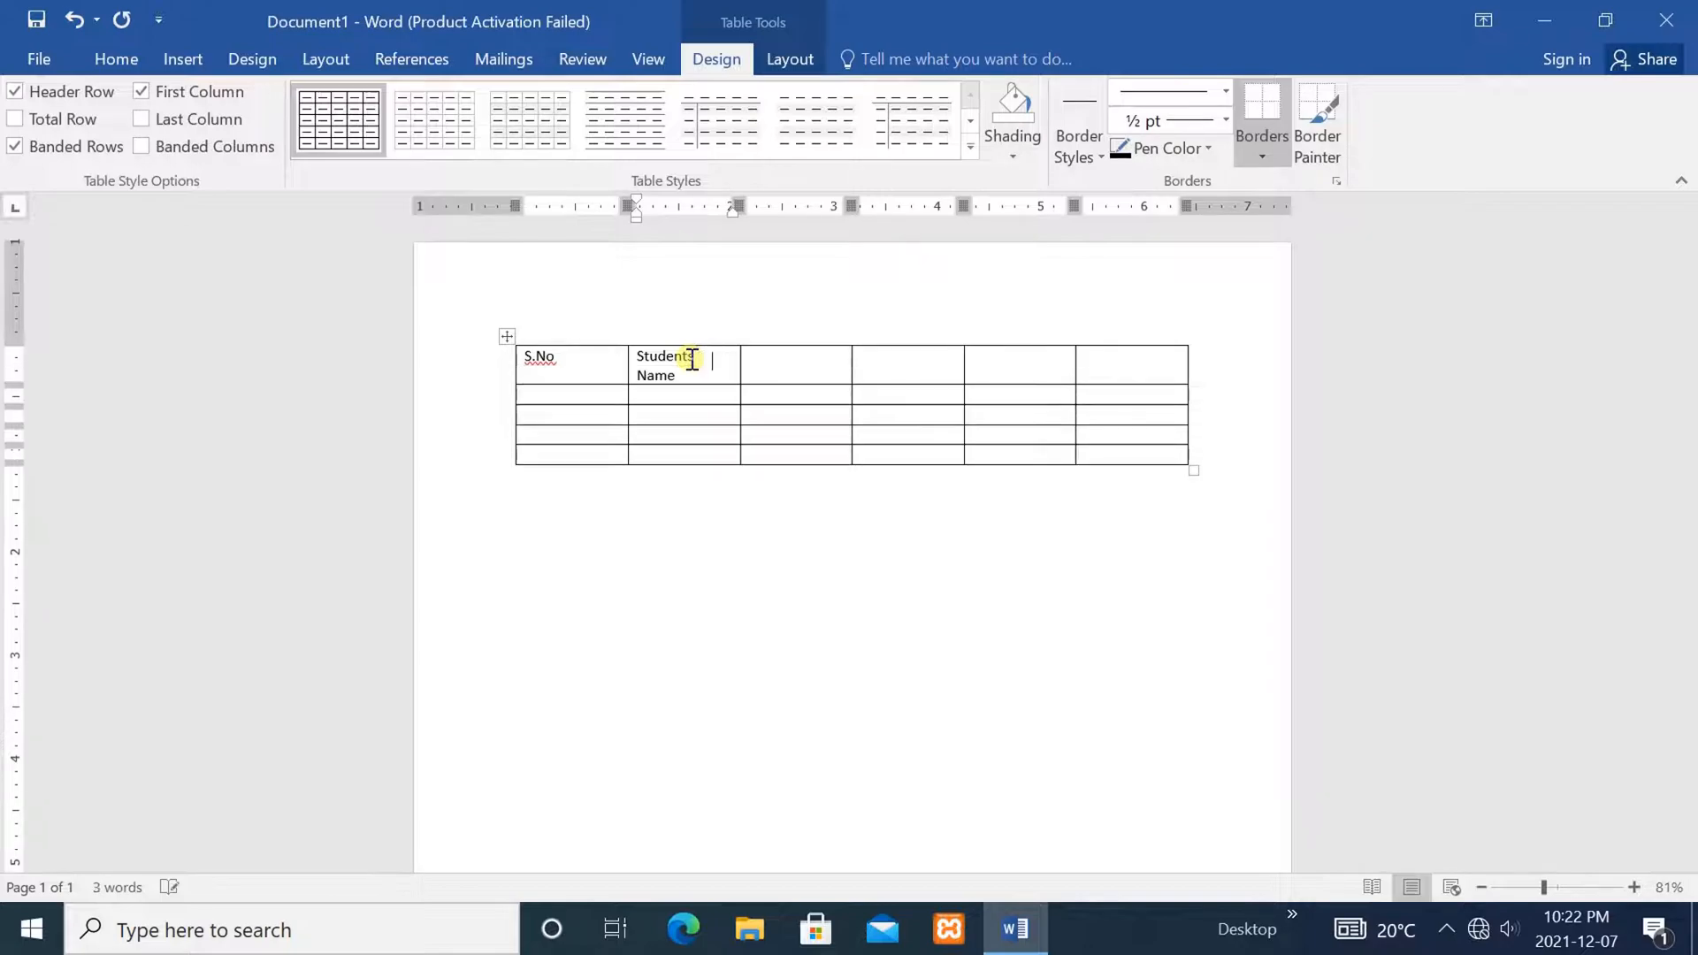
pyautogui.click(785, 361)
pyautogui.write('Fa')
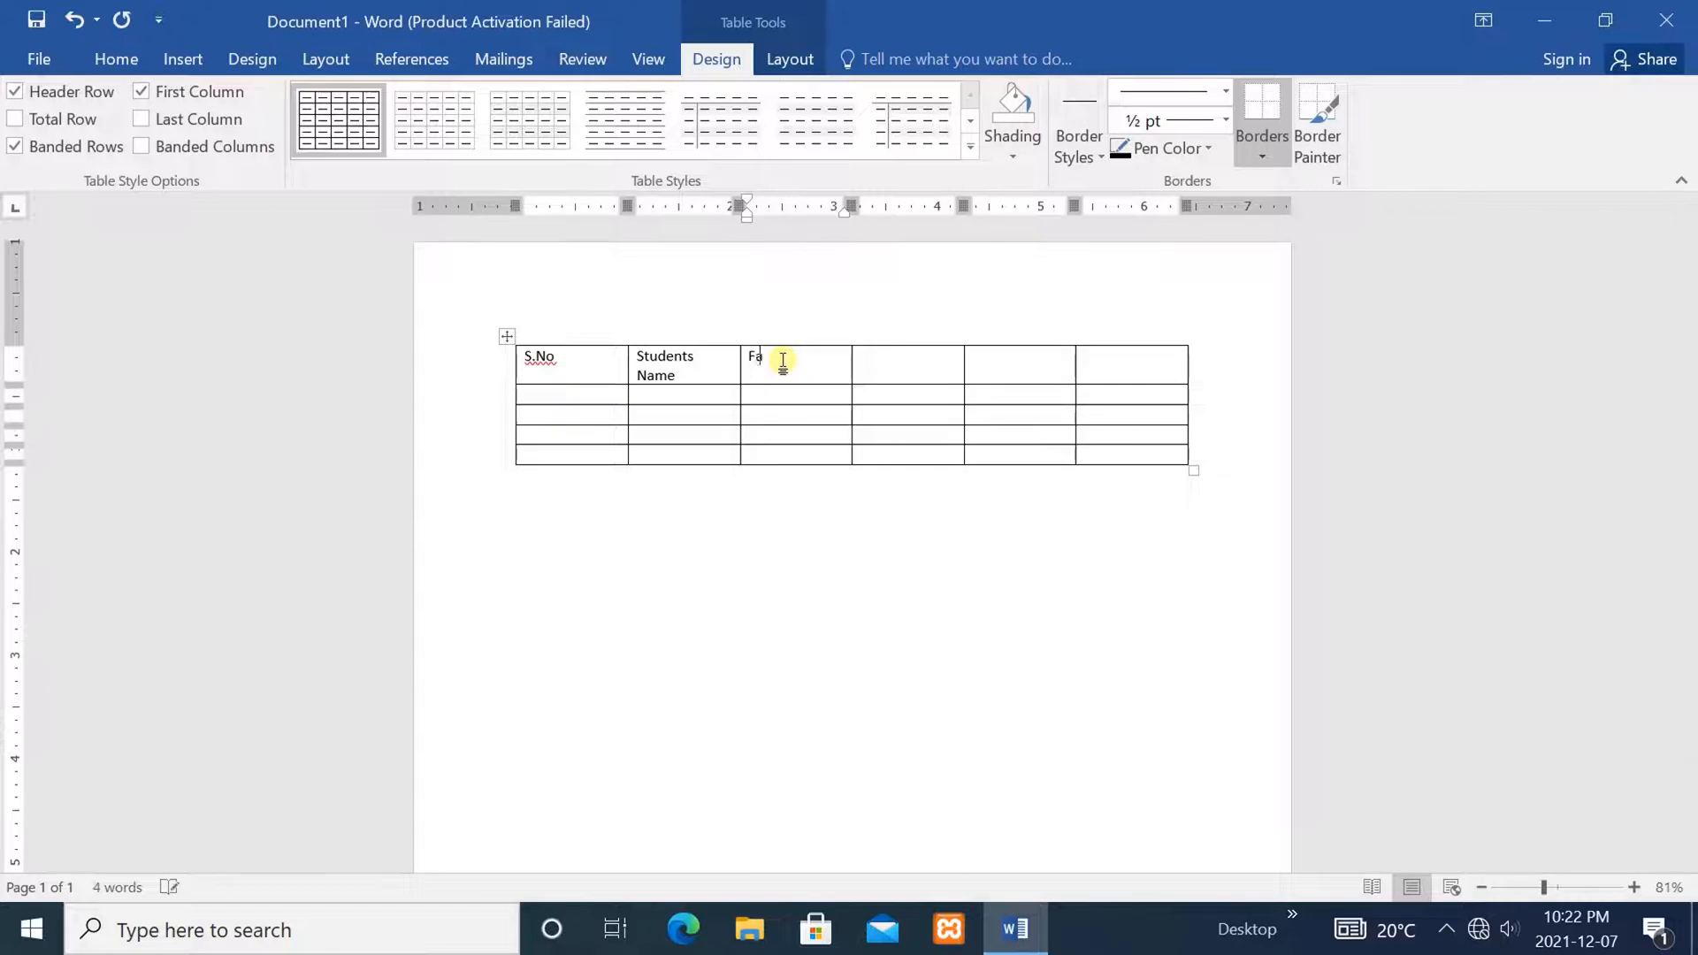
pyautogui.write('ther Name')
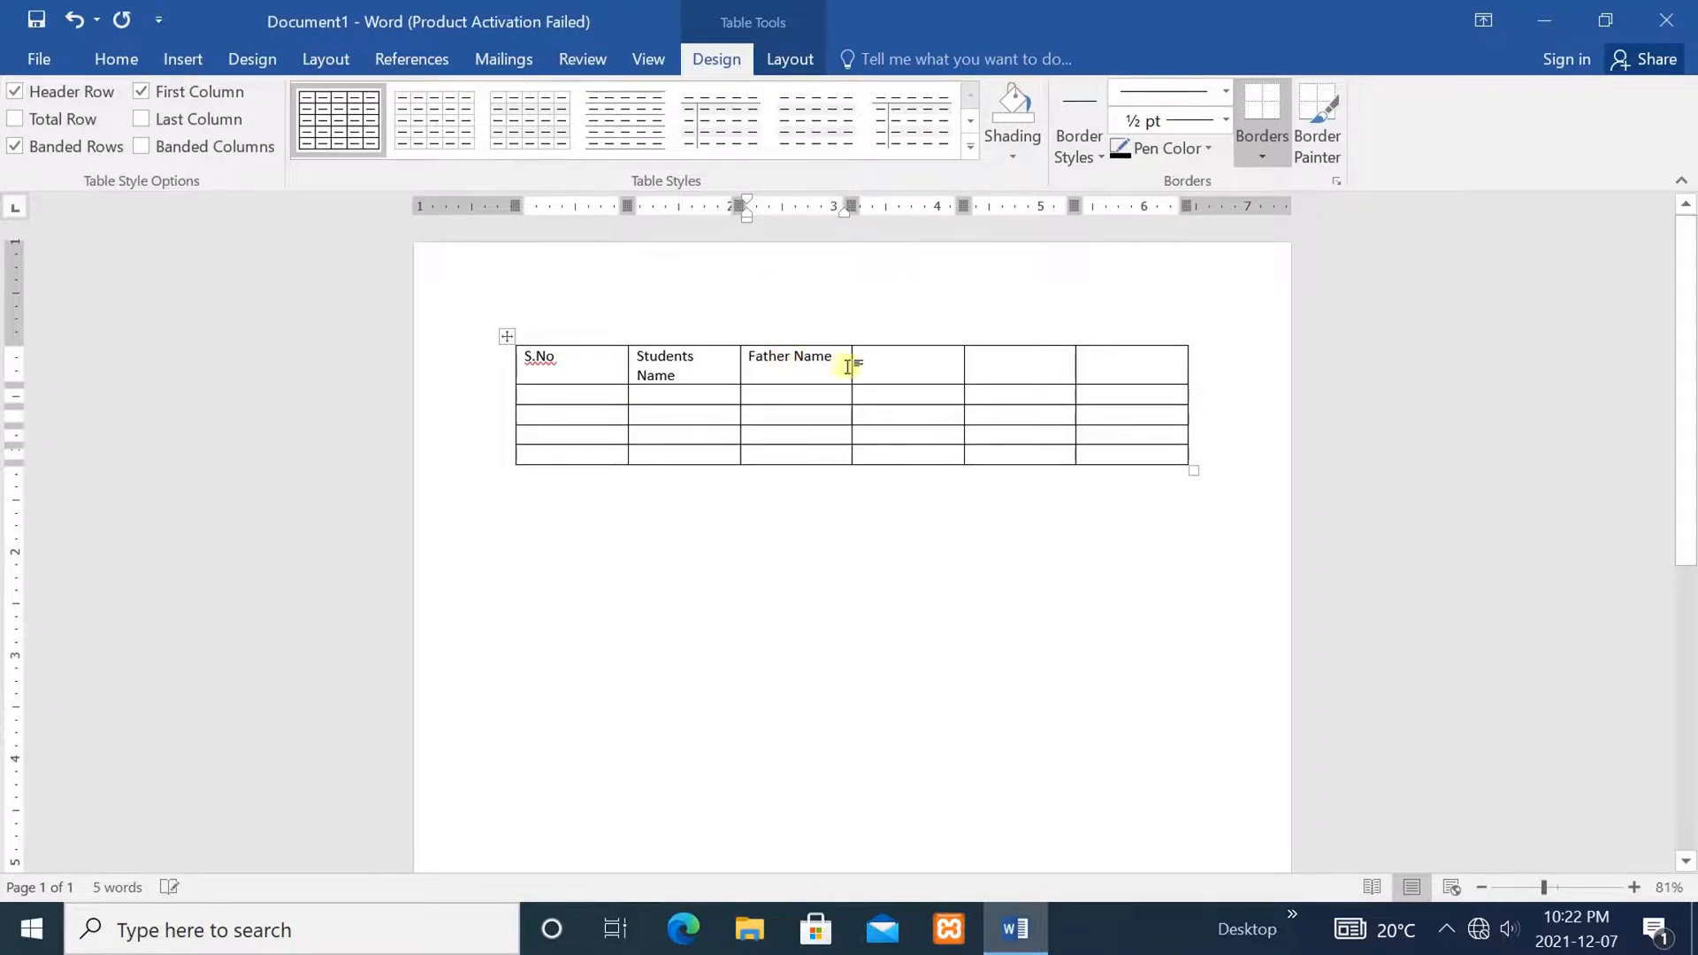
pyautogui.click(891, 368)
pyautogui.write('Marks')
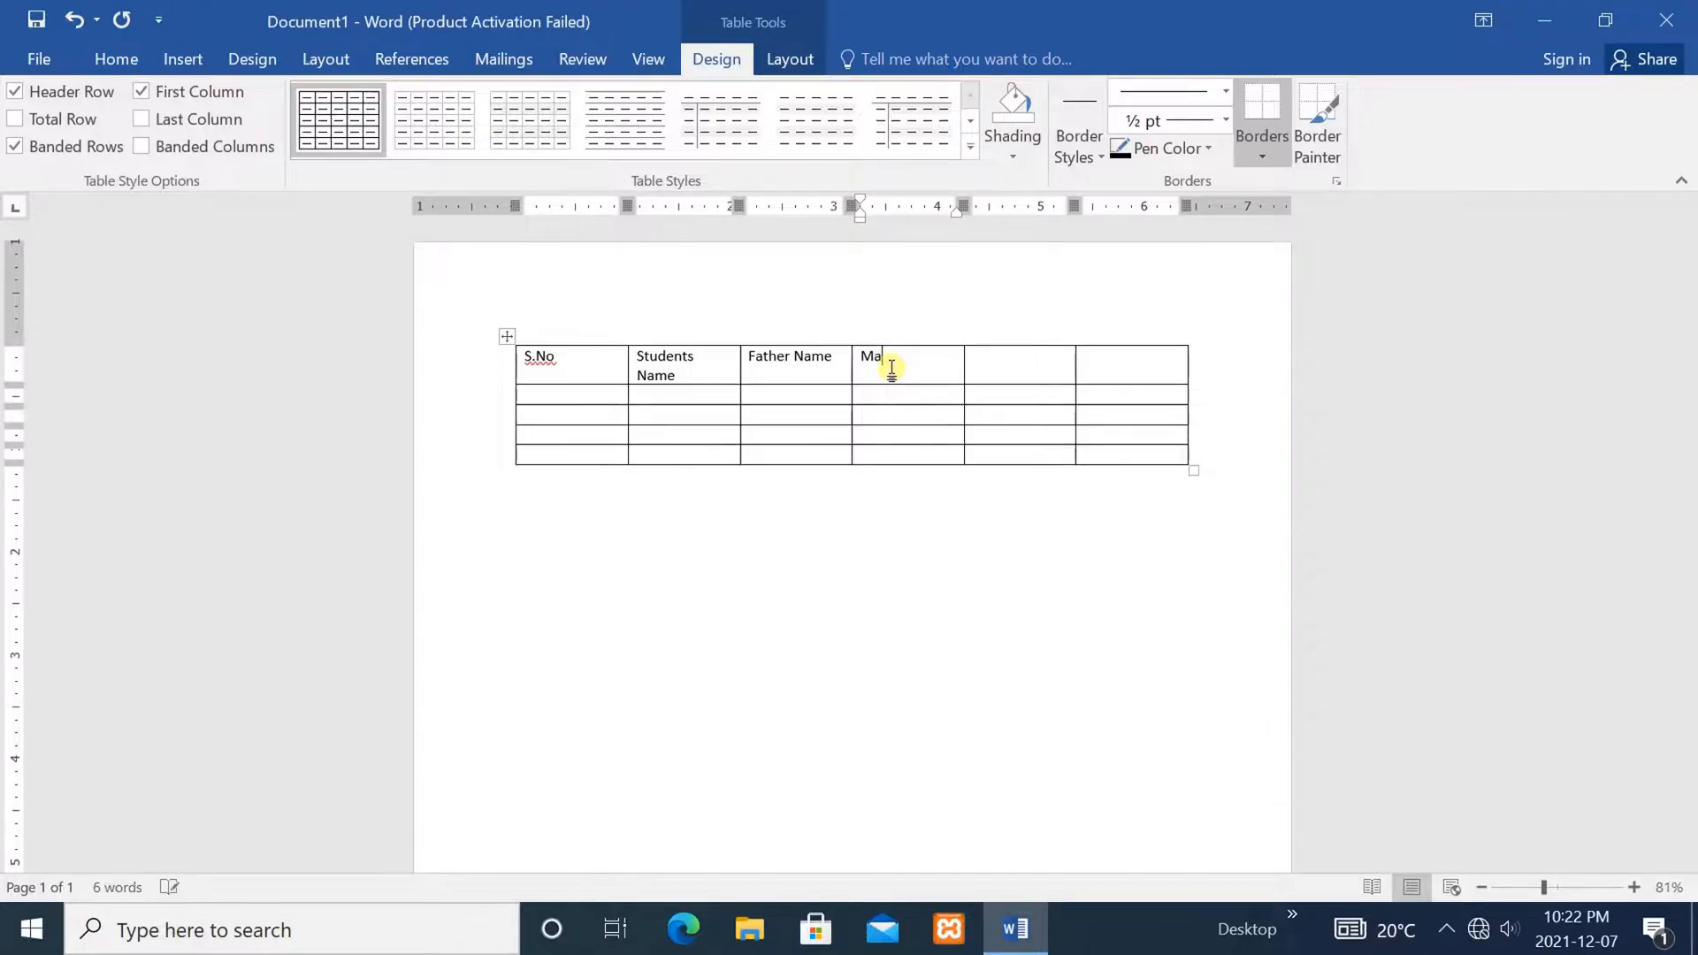
pyautogui.click(1019, 366)
pyautogui.write('Mobile')
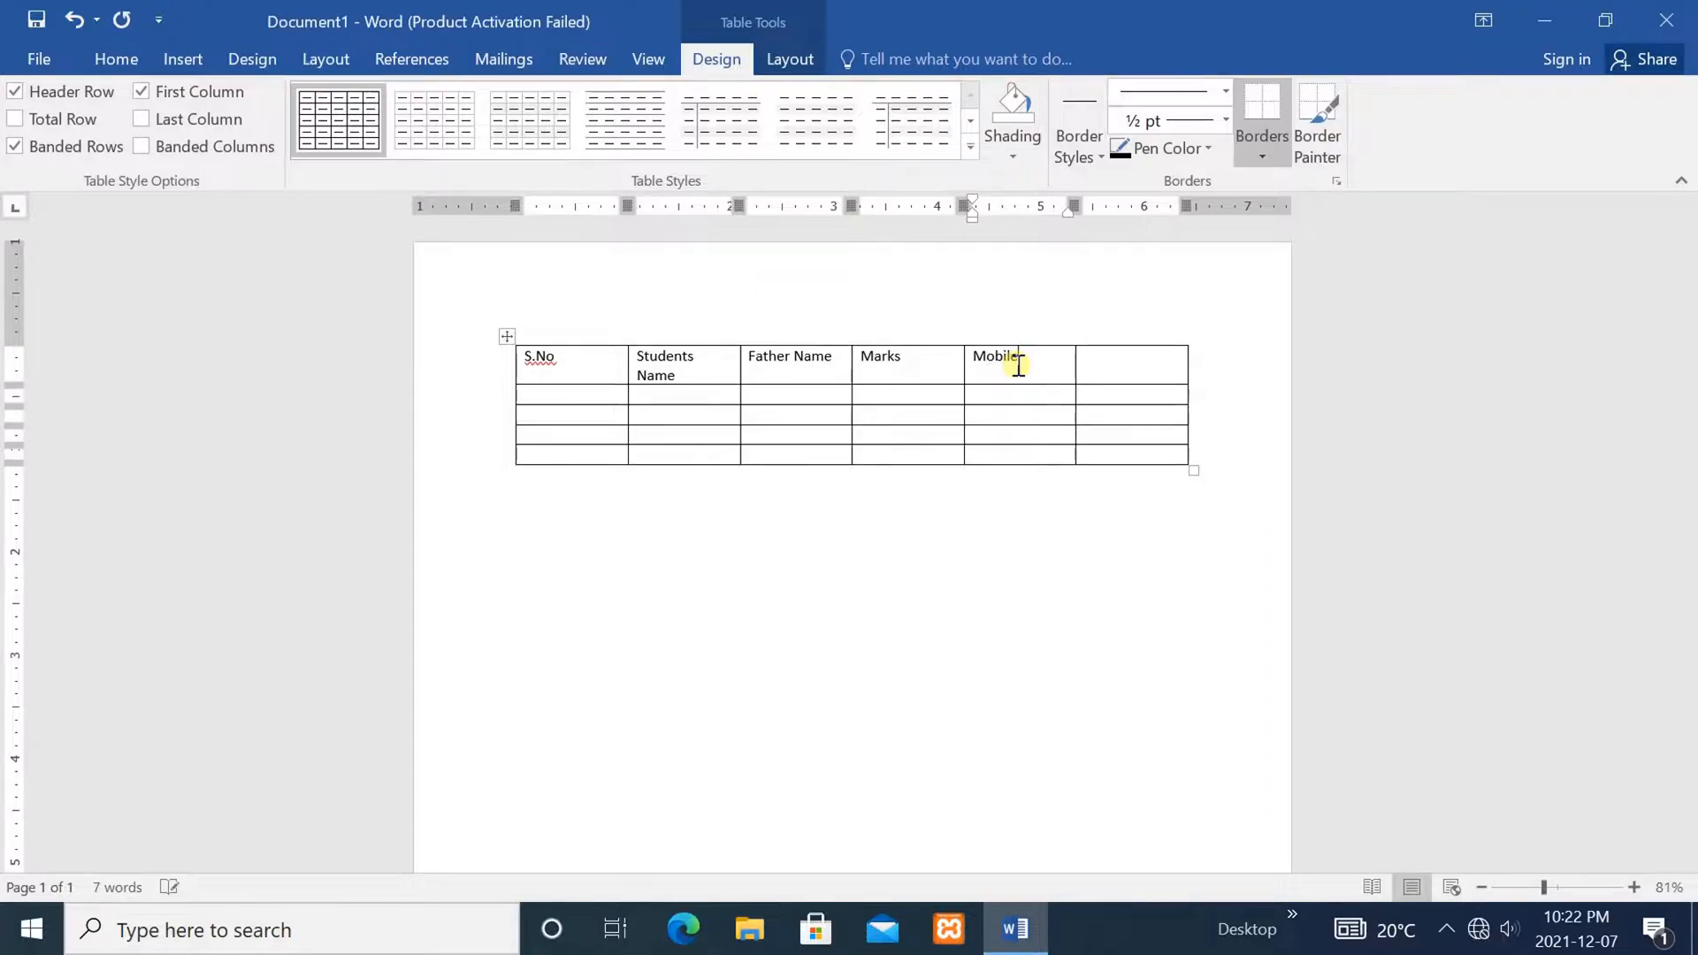
pyautogui.write(' Number')
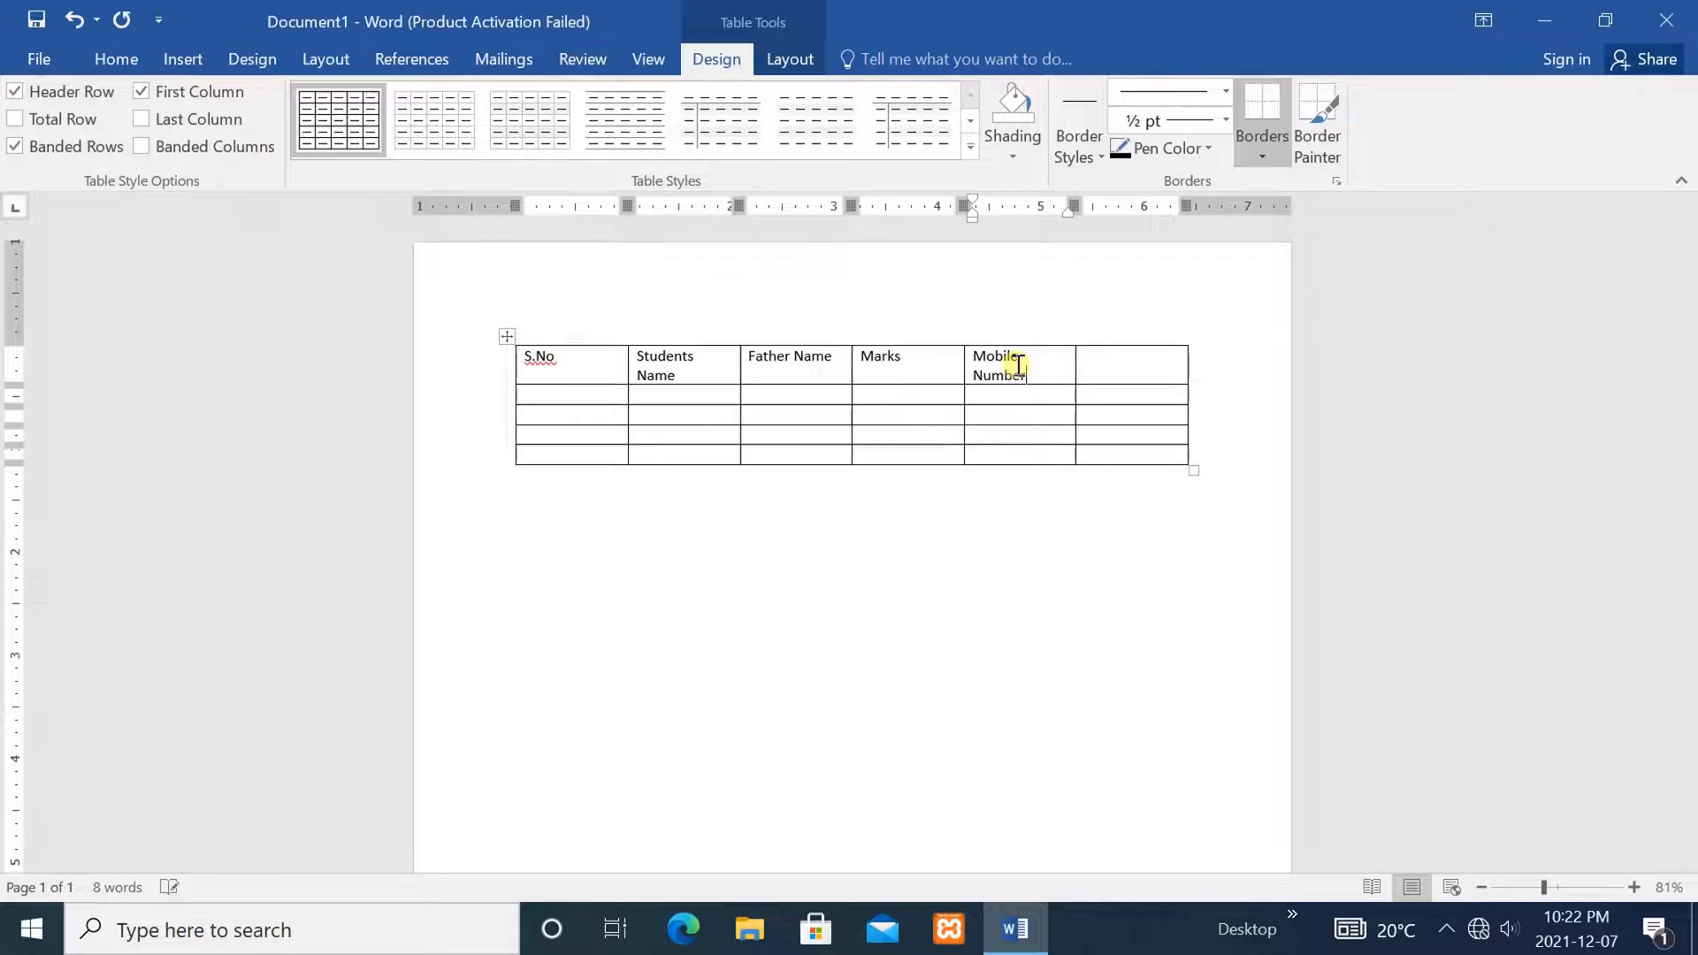
pyautogui.click(1108, 370)
pyautogui.write('A')
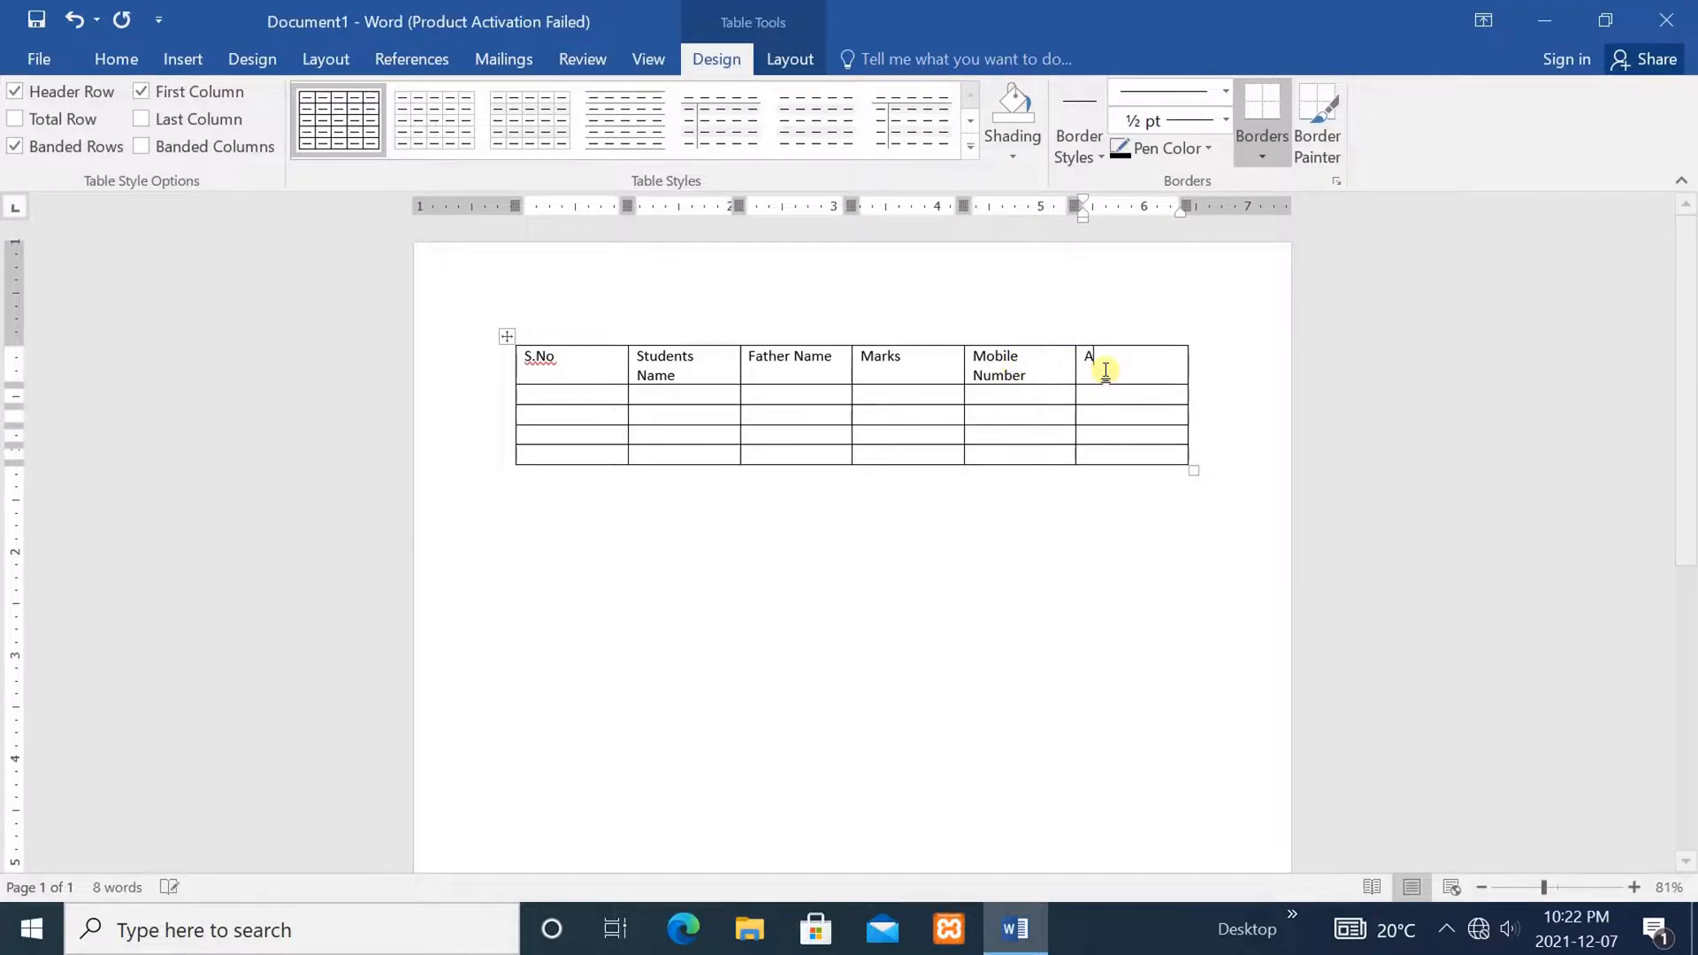
pyautogui.write('ddress')
pyautogui.click(1095, 539)
# Select the header row and grow its font to 16 pt
pyautogui.moveTo(1151, 361); pyautogui.dragTo(550, 356)
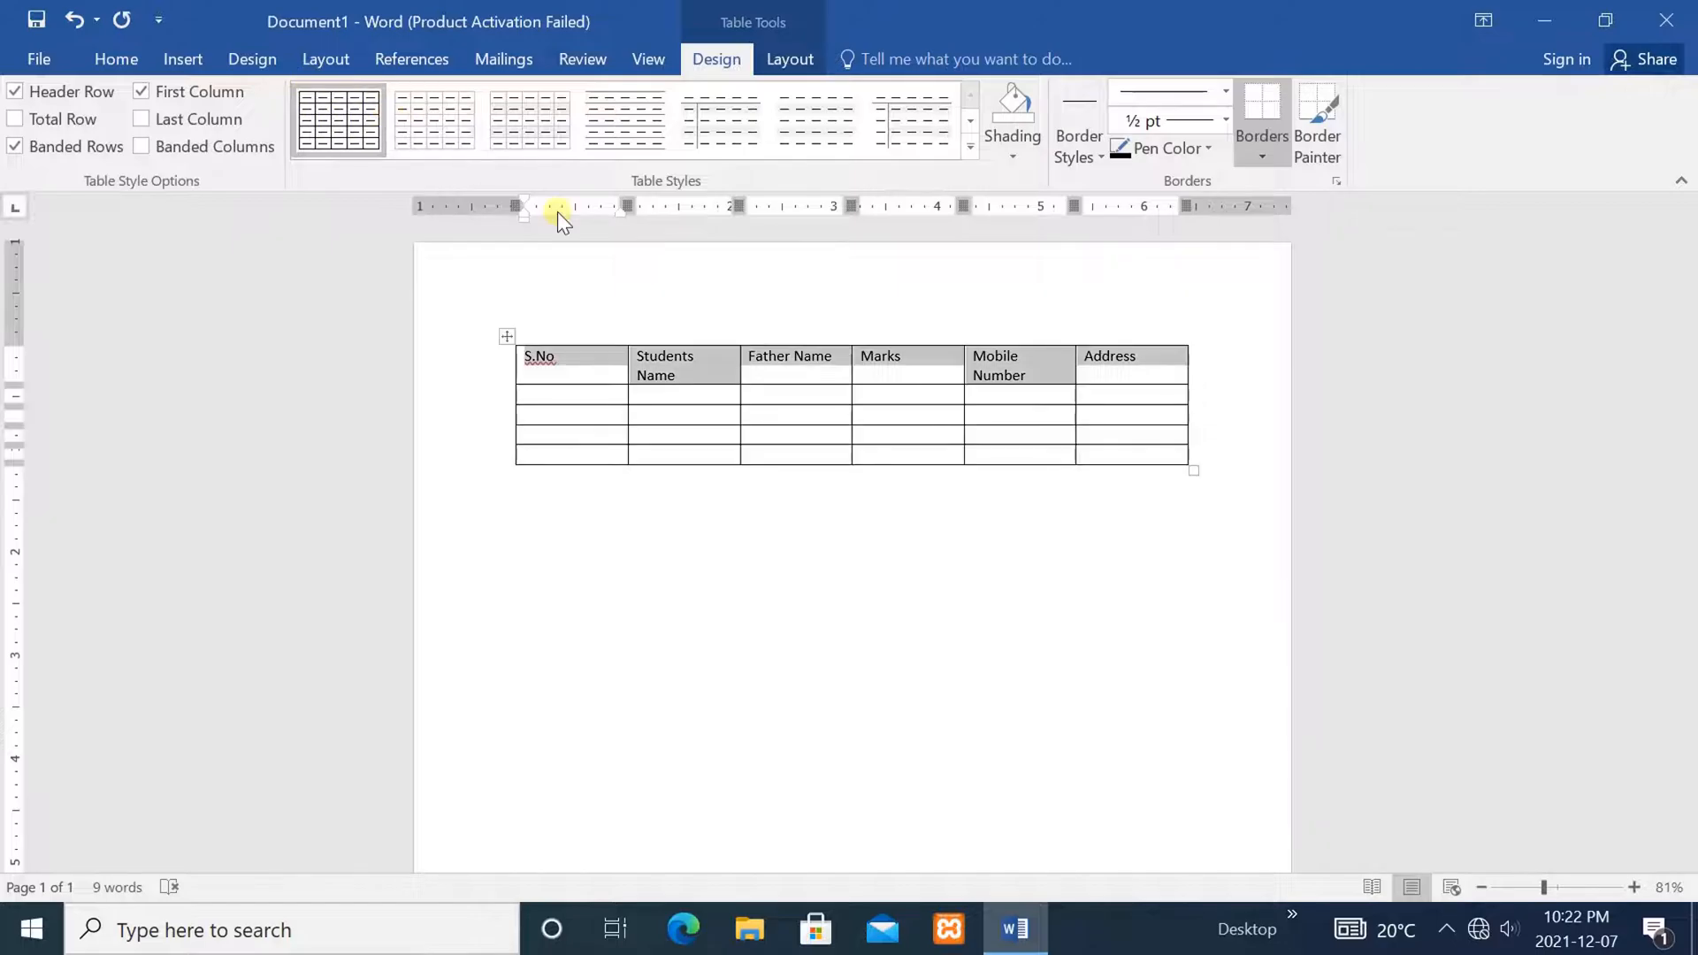
pyautogui.click(106, 51)
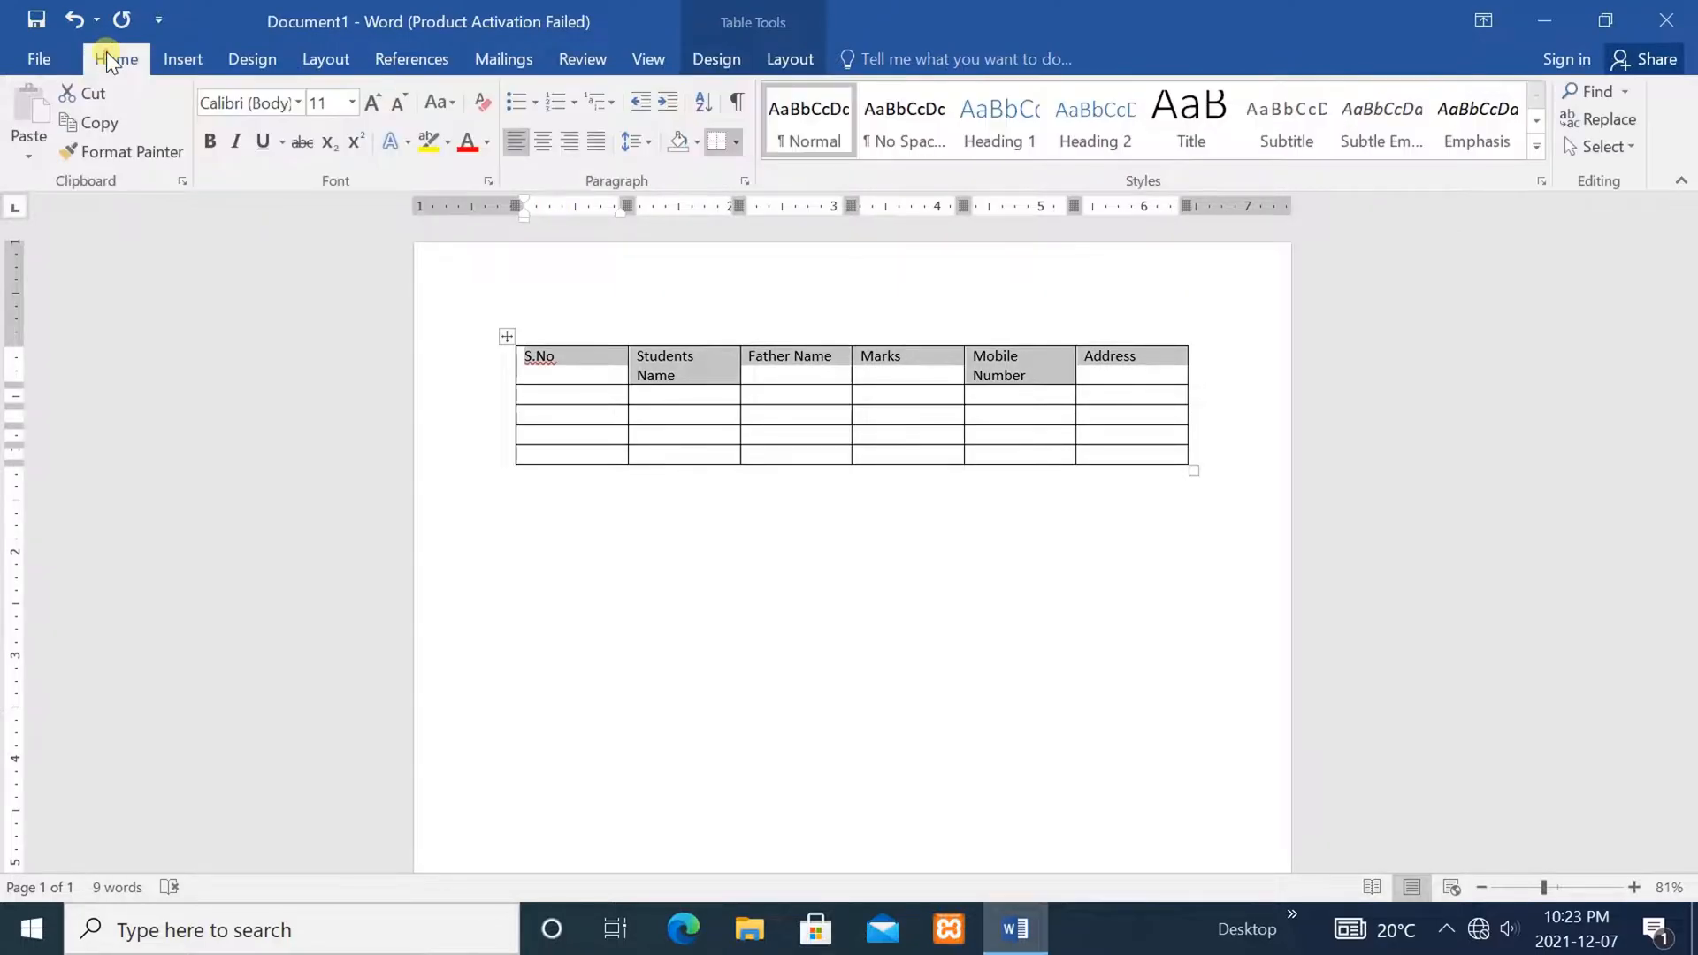
pyautogui.click(371, 101)
pyautogui.click(371, 101)
pyautogui.click(372, 101)
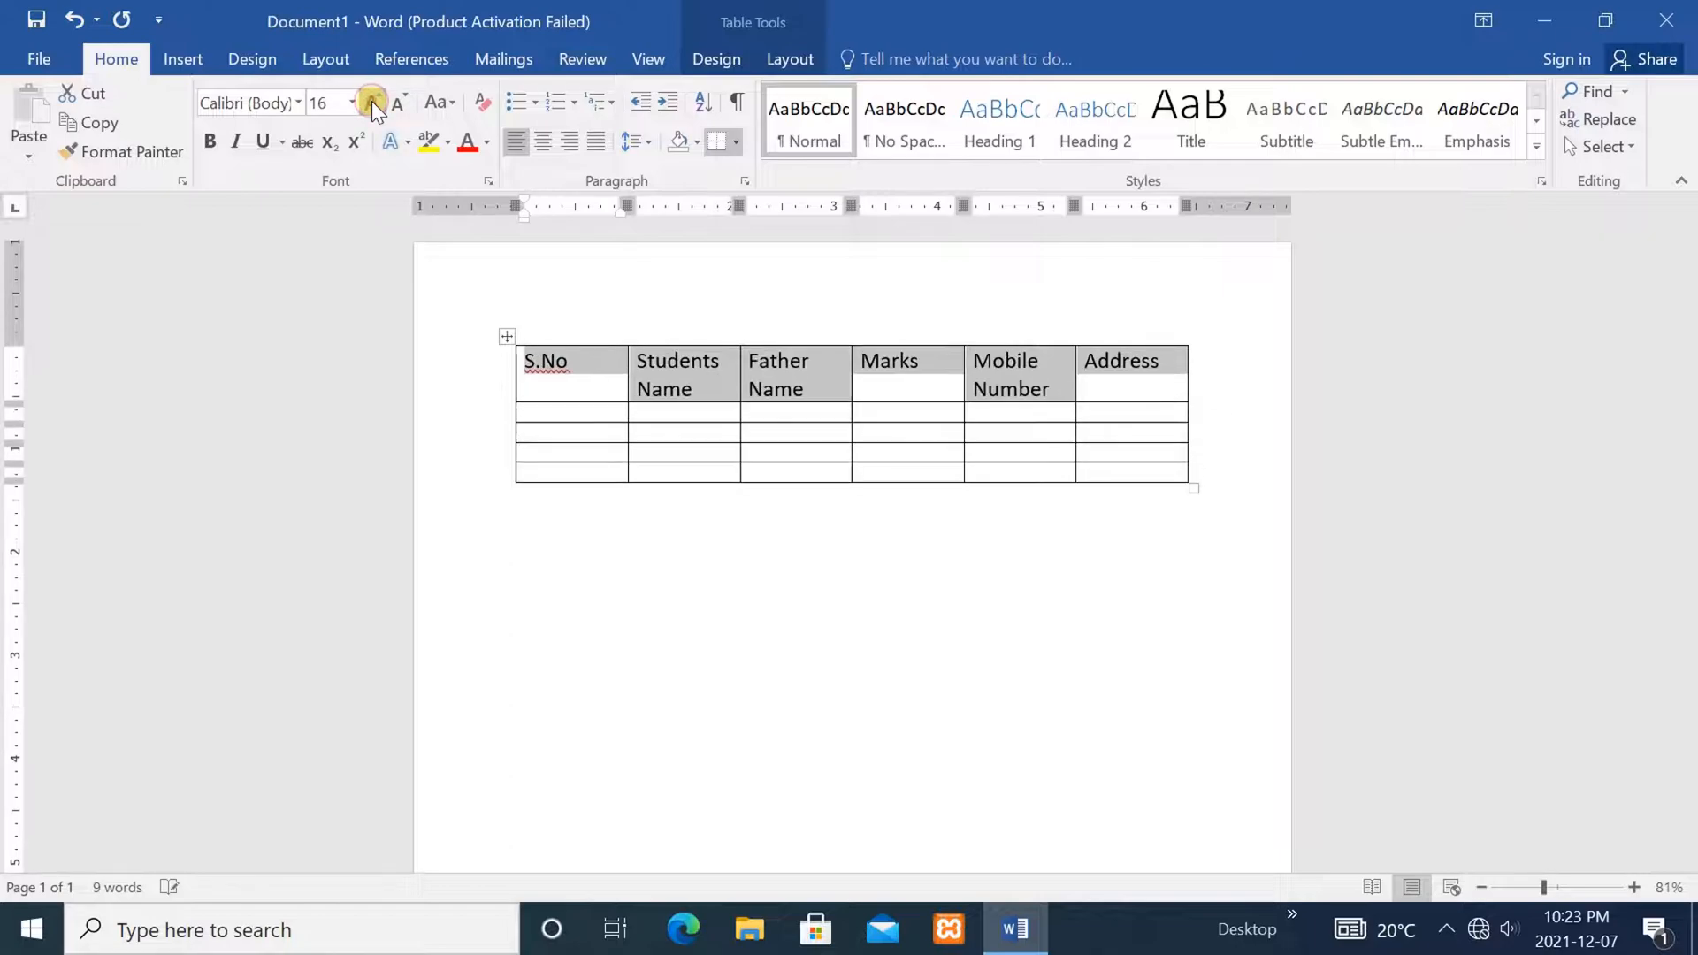
pyautogui.click(679, 681)
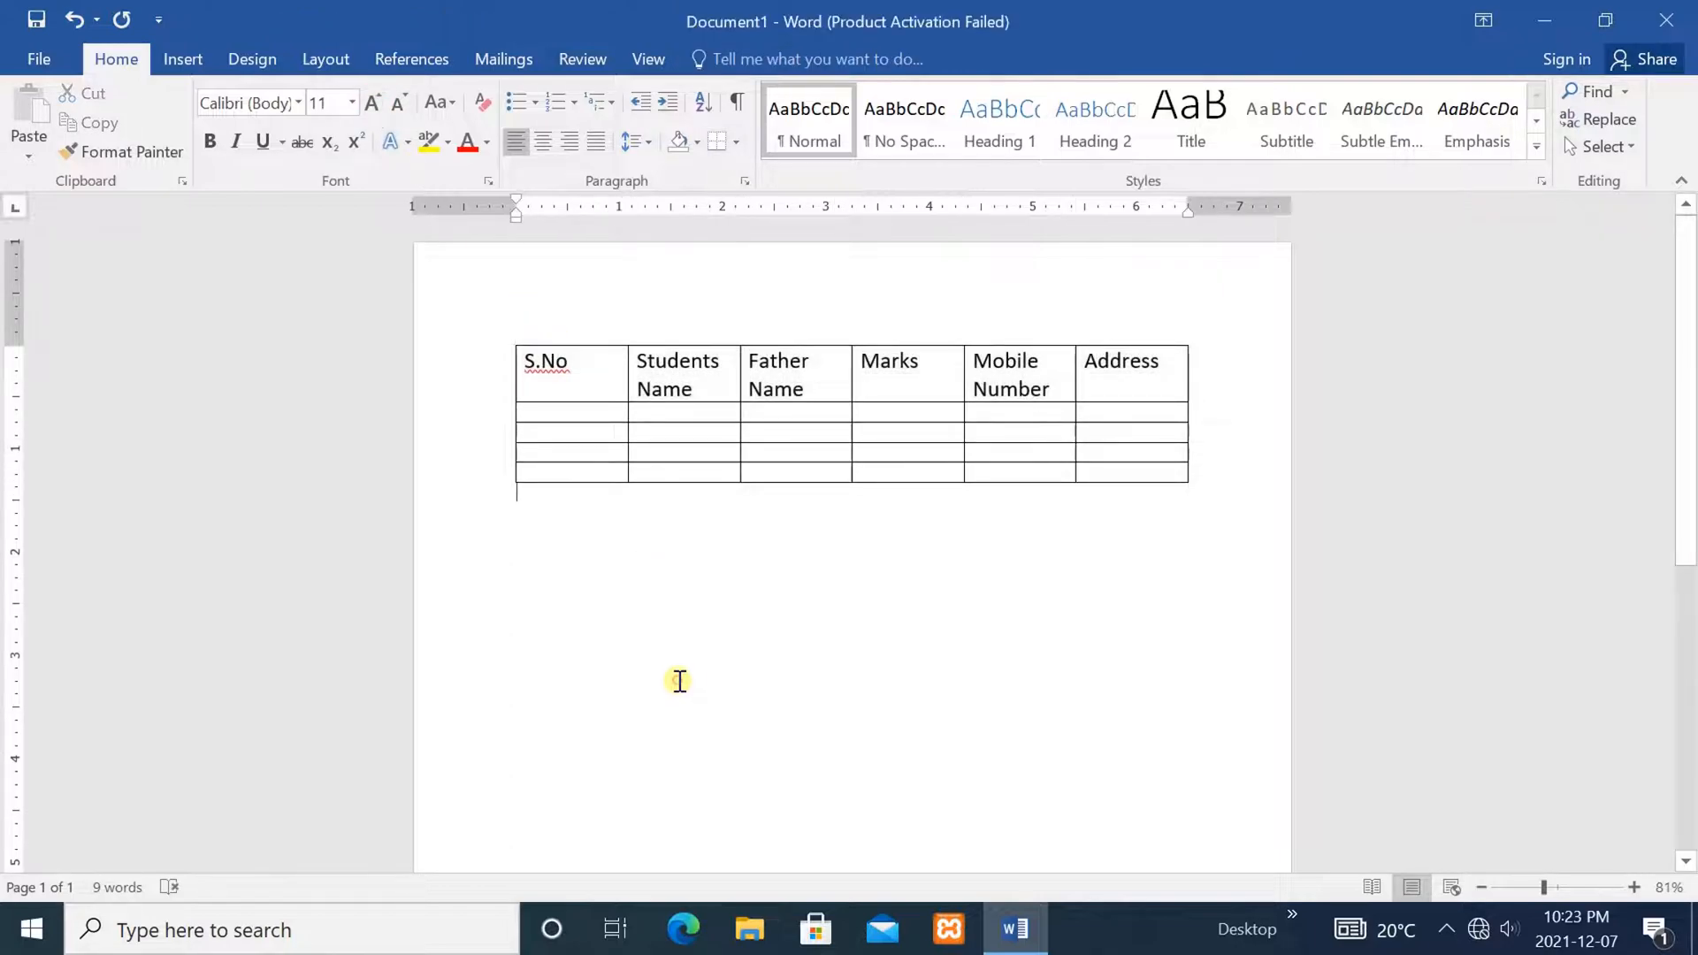
# Enter serial number 1 and the first student's name and father's name
pyautogui.click(553, 407)
pyautogui.write('1')
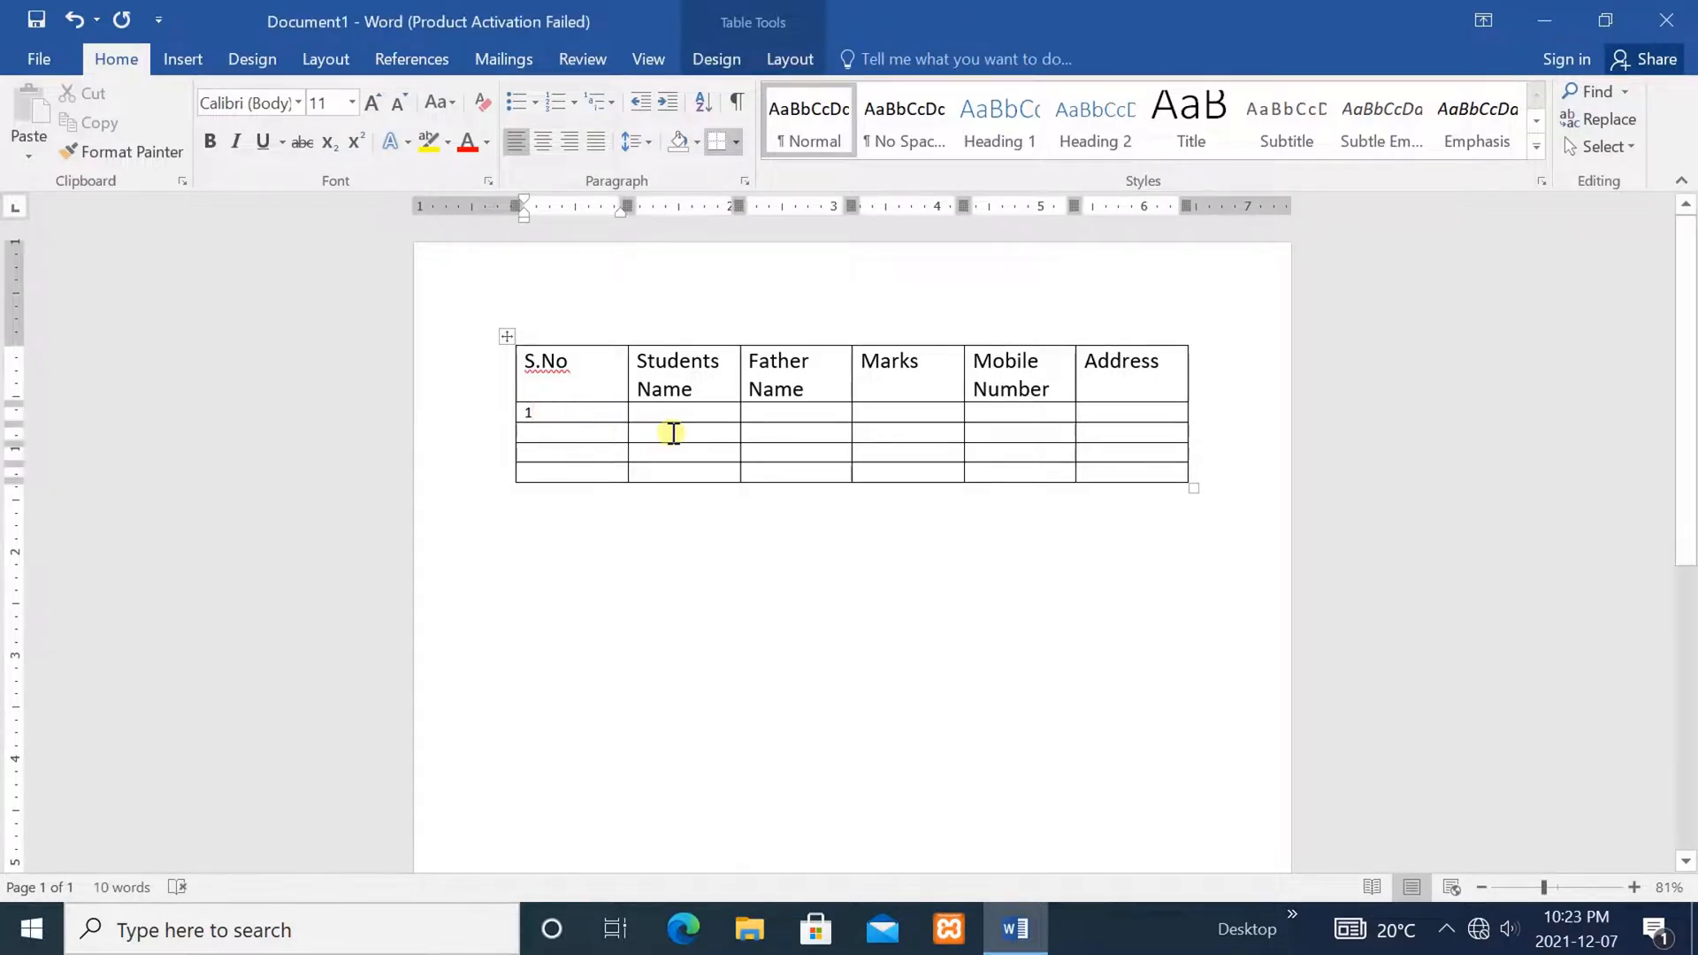
pyautogui.click(667, 412)
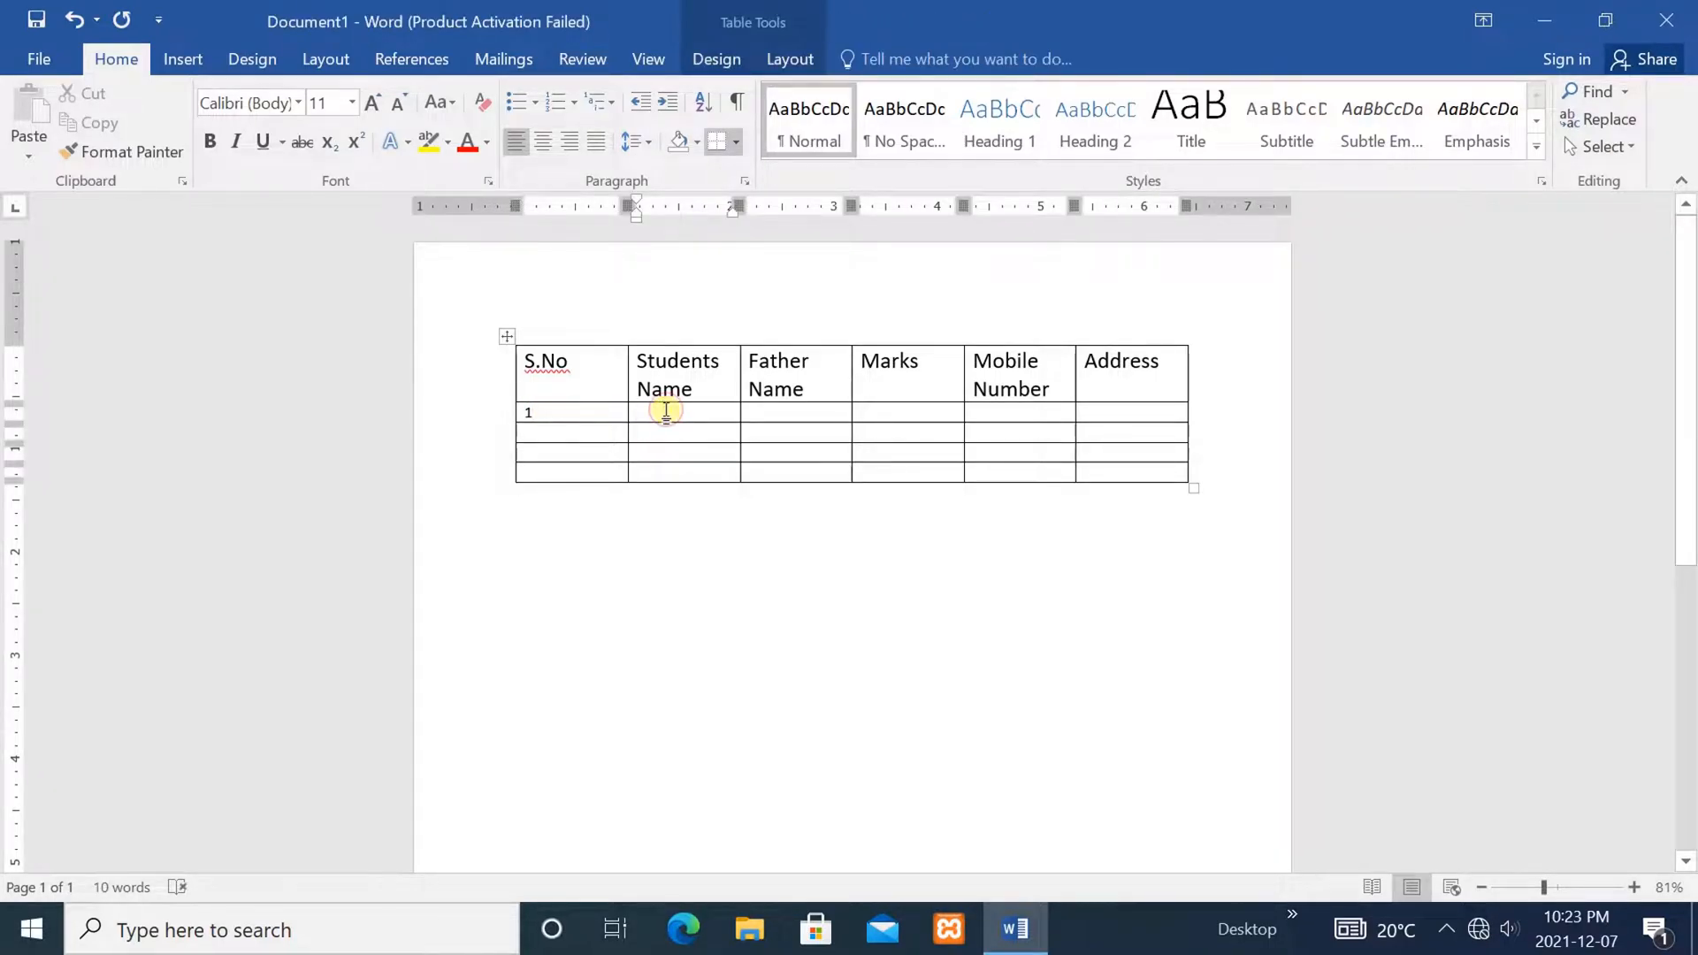
pyautogui.write('Hamza')
pyautogui.click(772, 411)
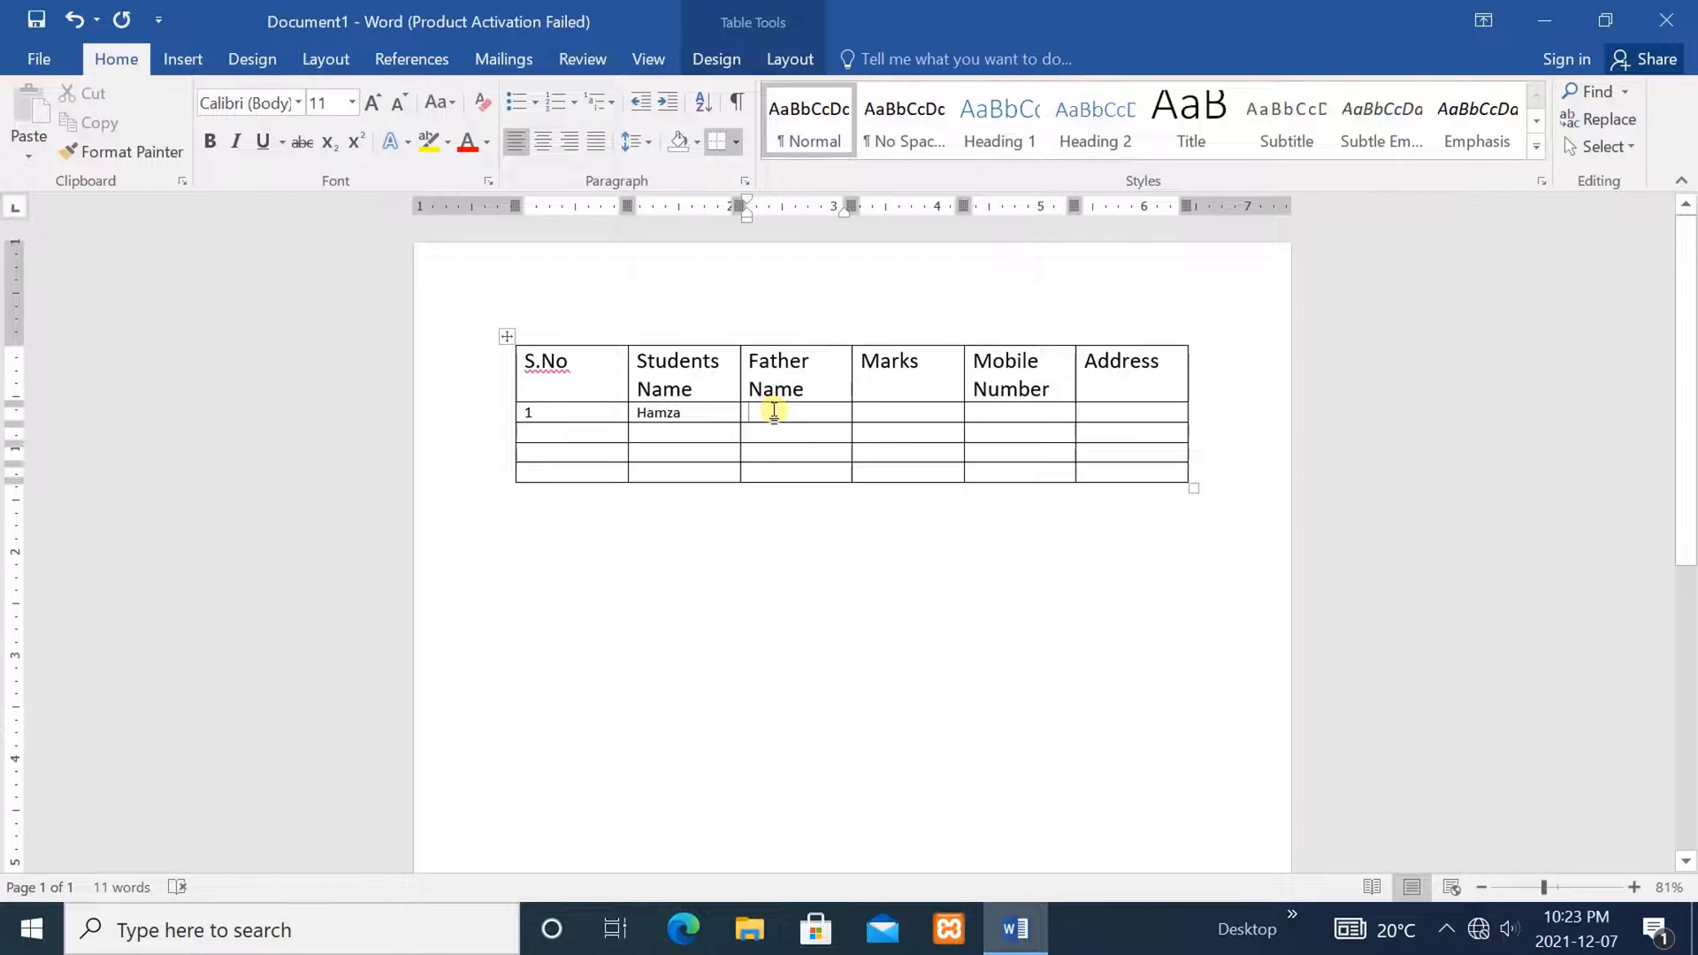
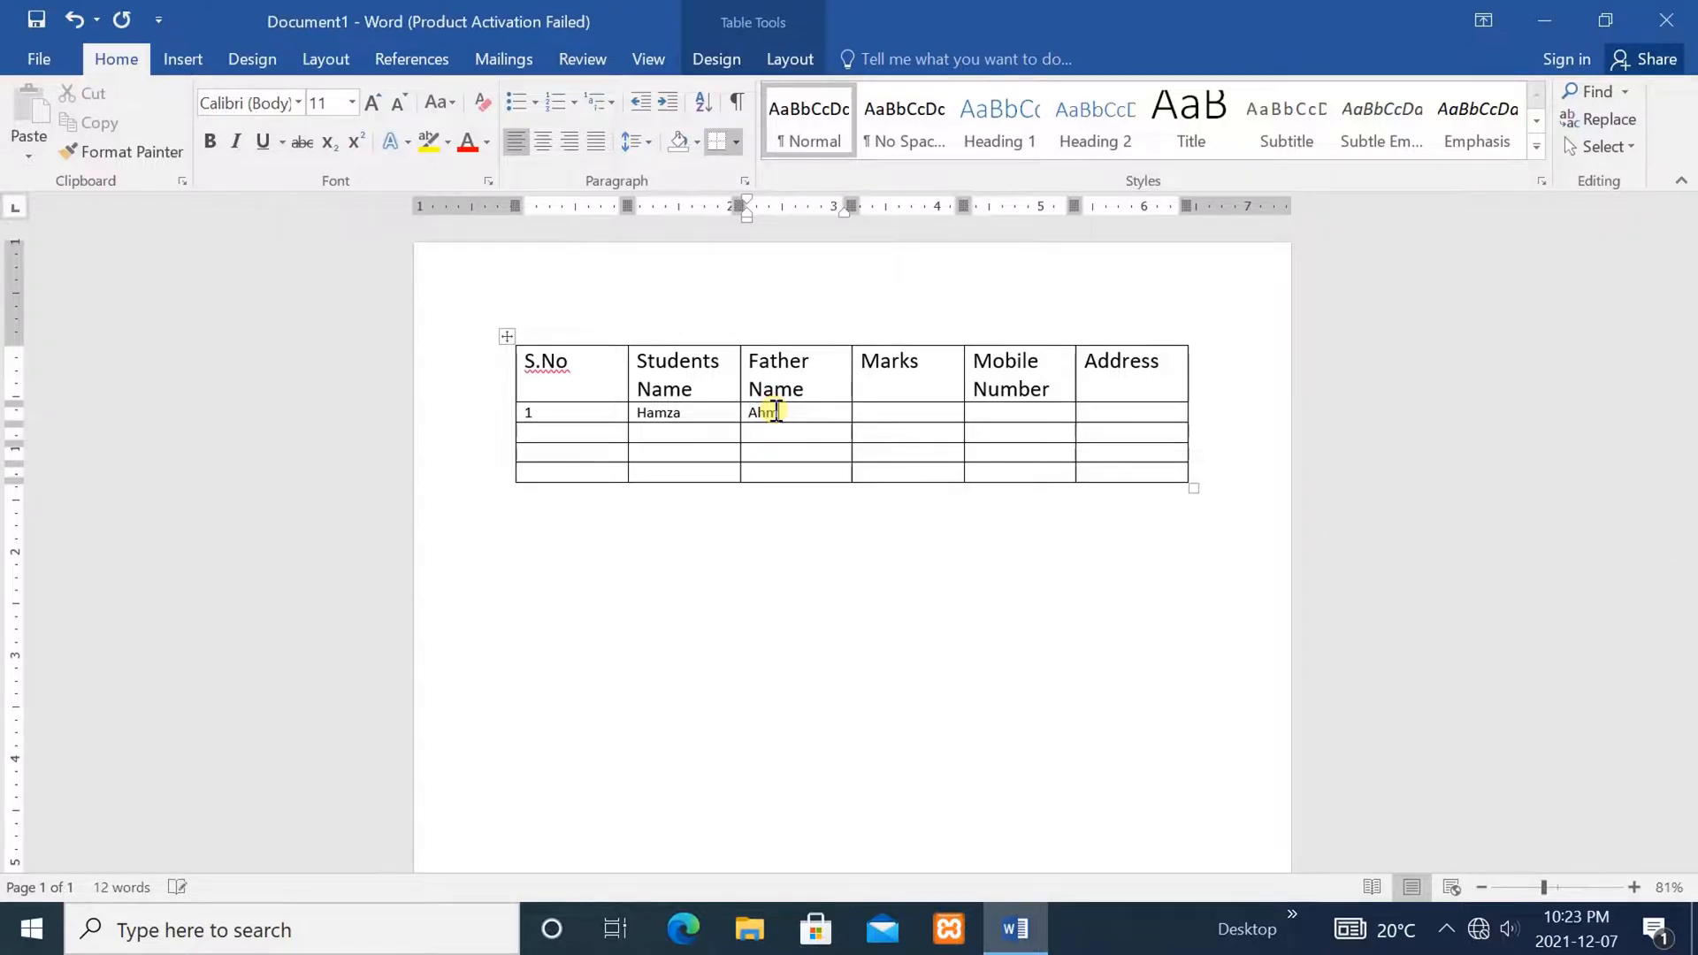
# Enter marks 450, the mobile number and the address for the first student
pyautogui.click(883, 411)
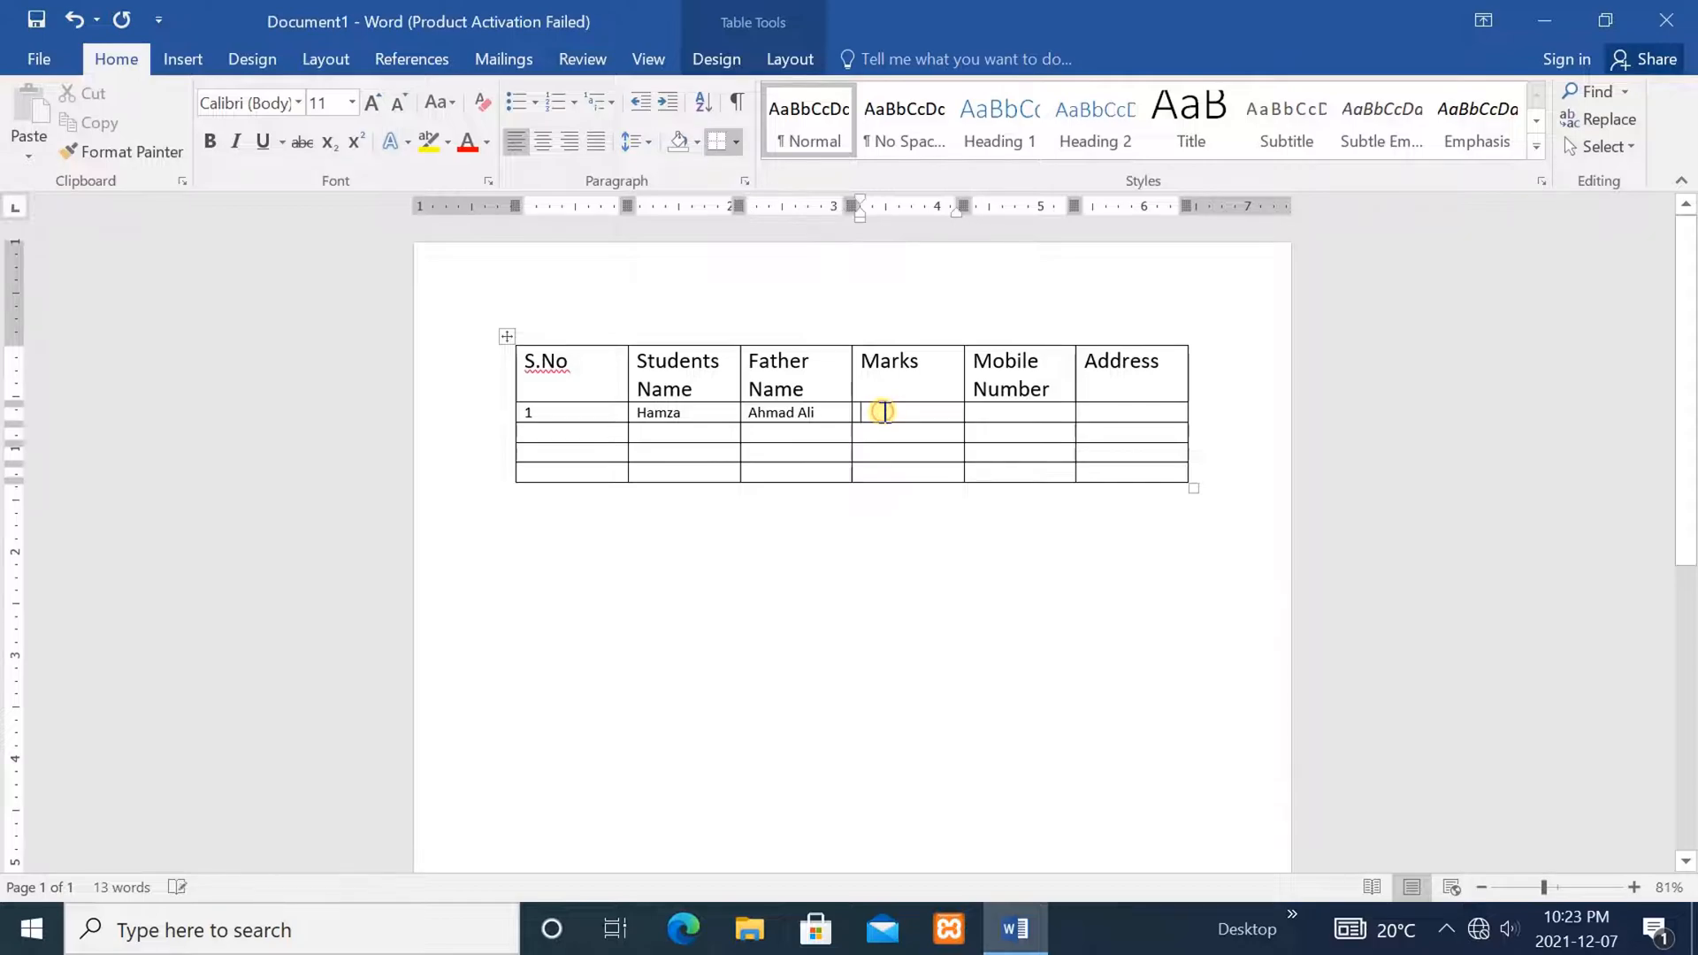
pyautogui.write('45')
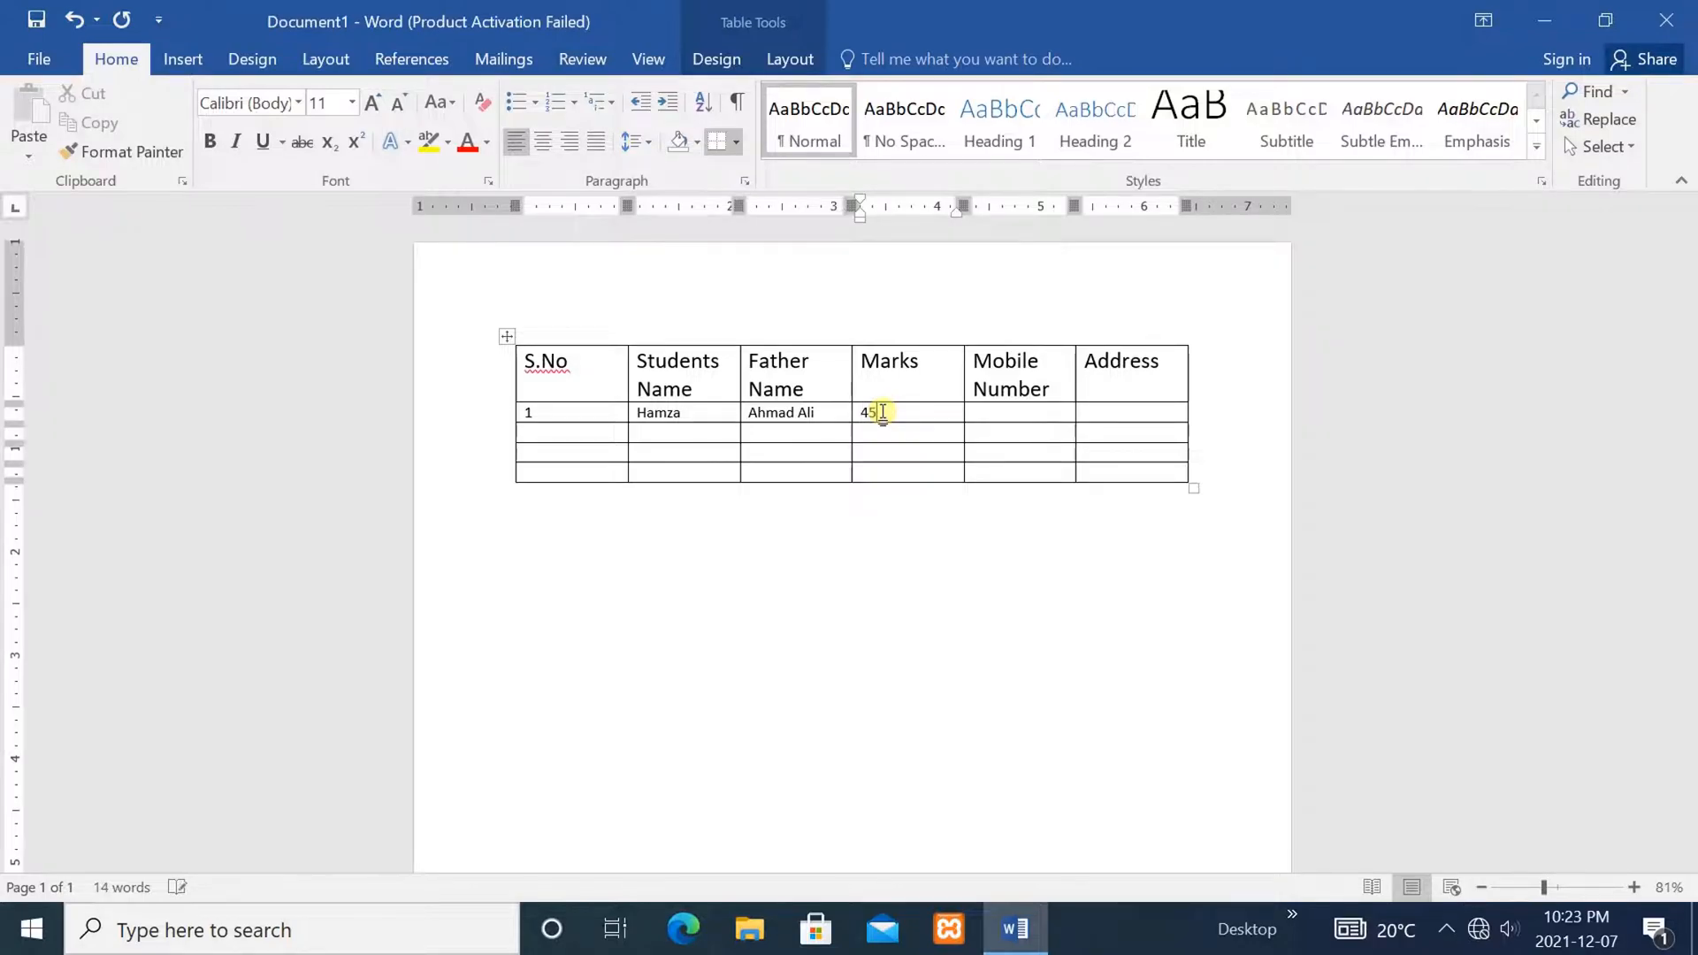
pyautogui.write('0')
pyautogui.click(1017, 411)
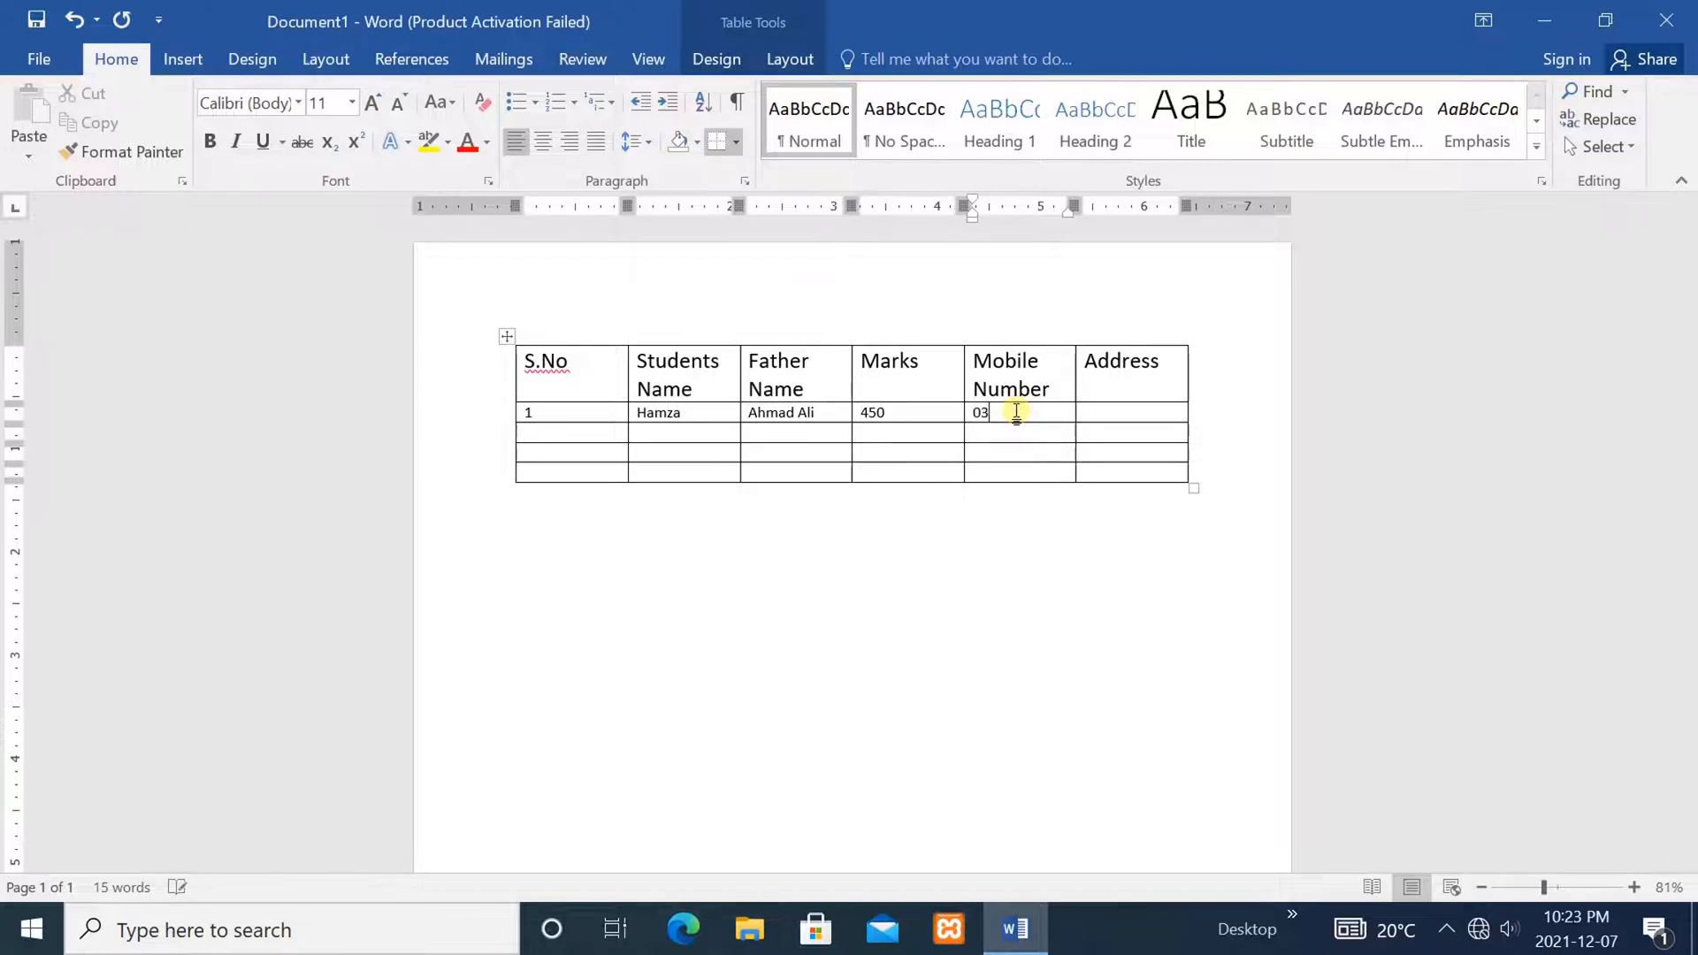
pyautogui.click(1095, 411)
pyautogui.write('Peshawar')
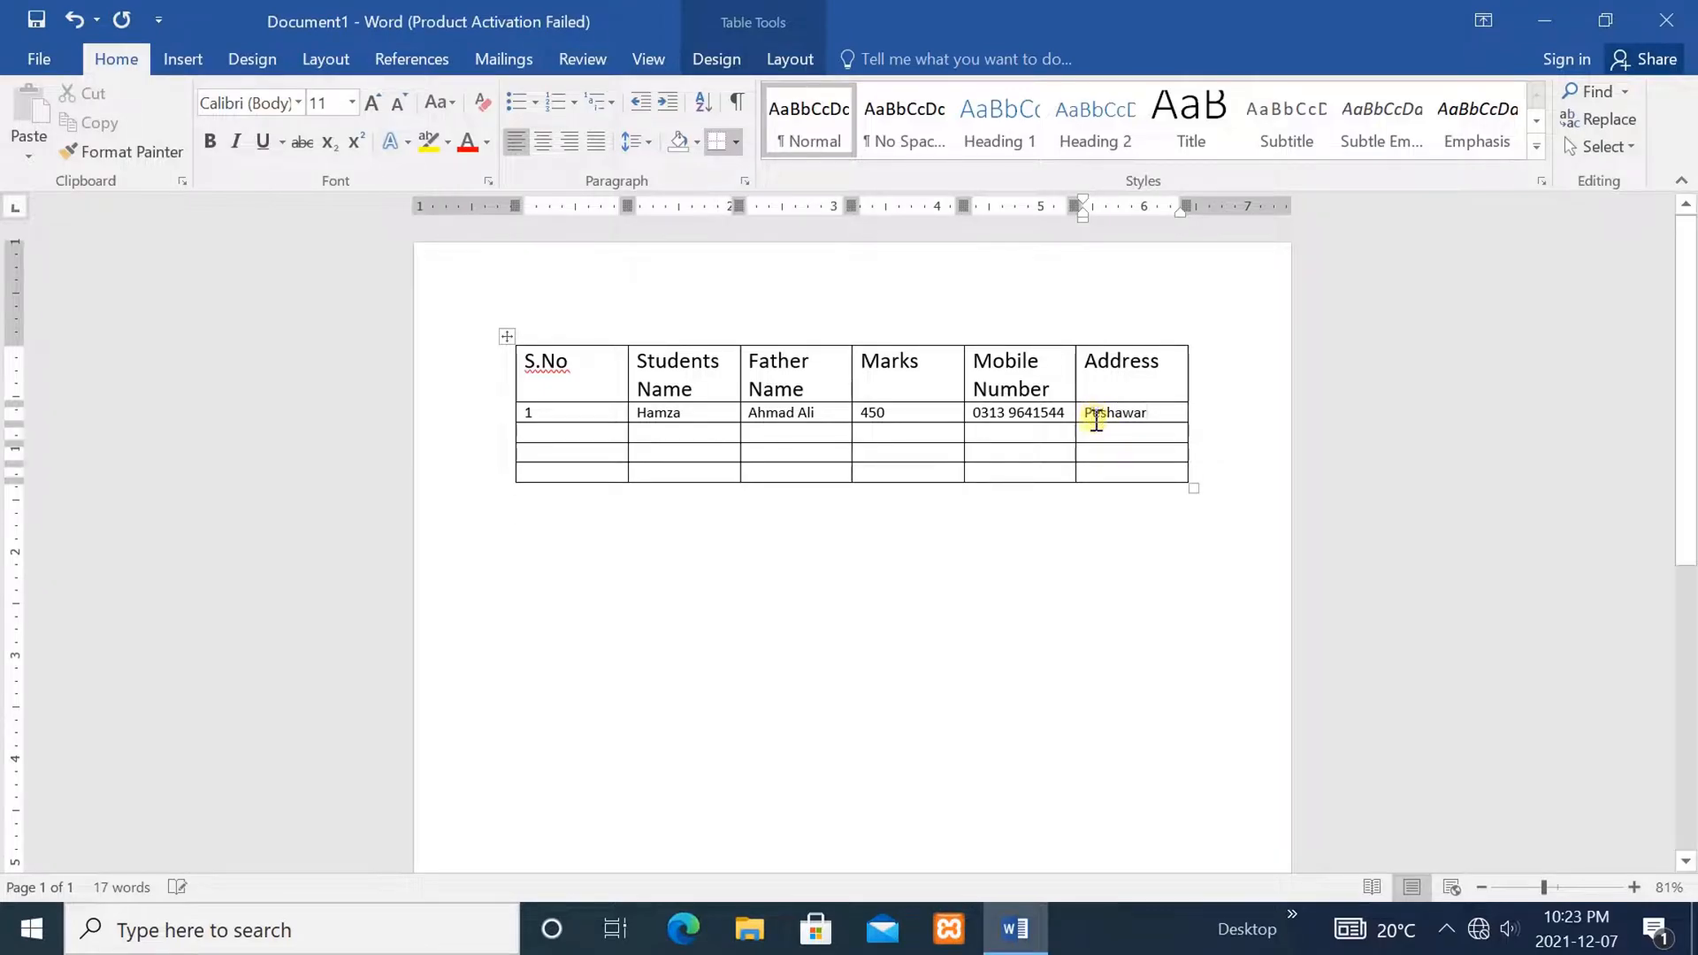
pyautogui.click(573, 435)
# Fill row two with serial 2, the student's and father's names, marks, mobile number and address
pyautogui.write('2')
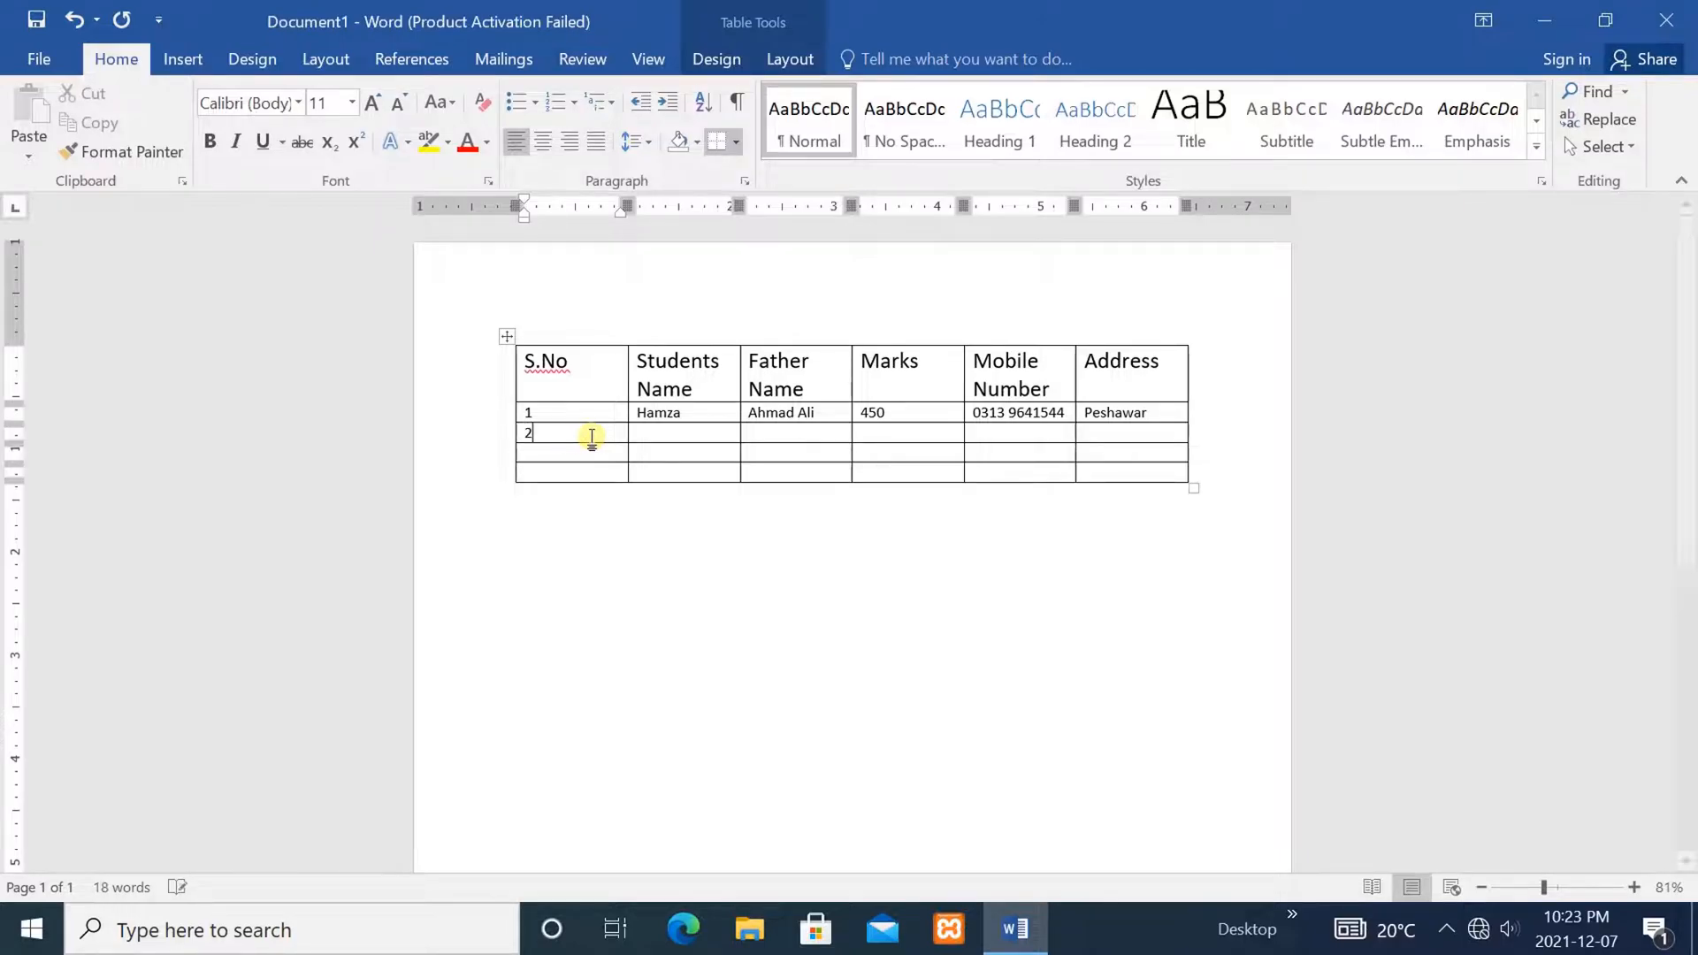
pyautogui.click(648, 430)
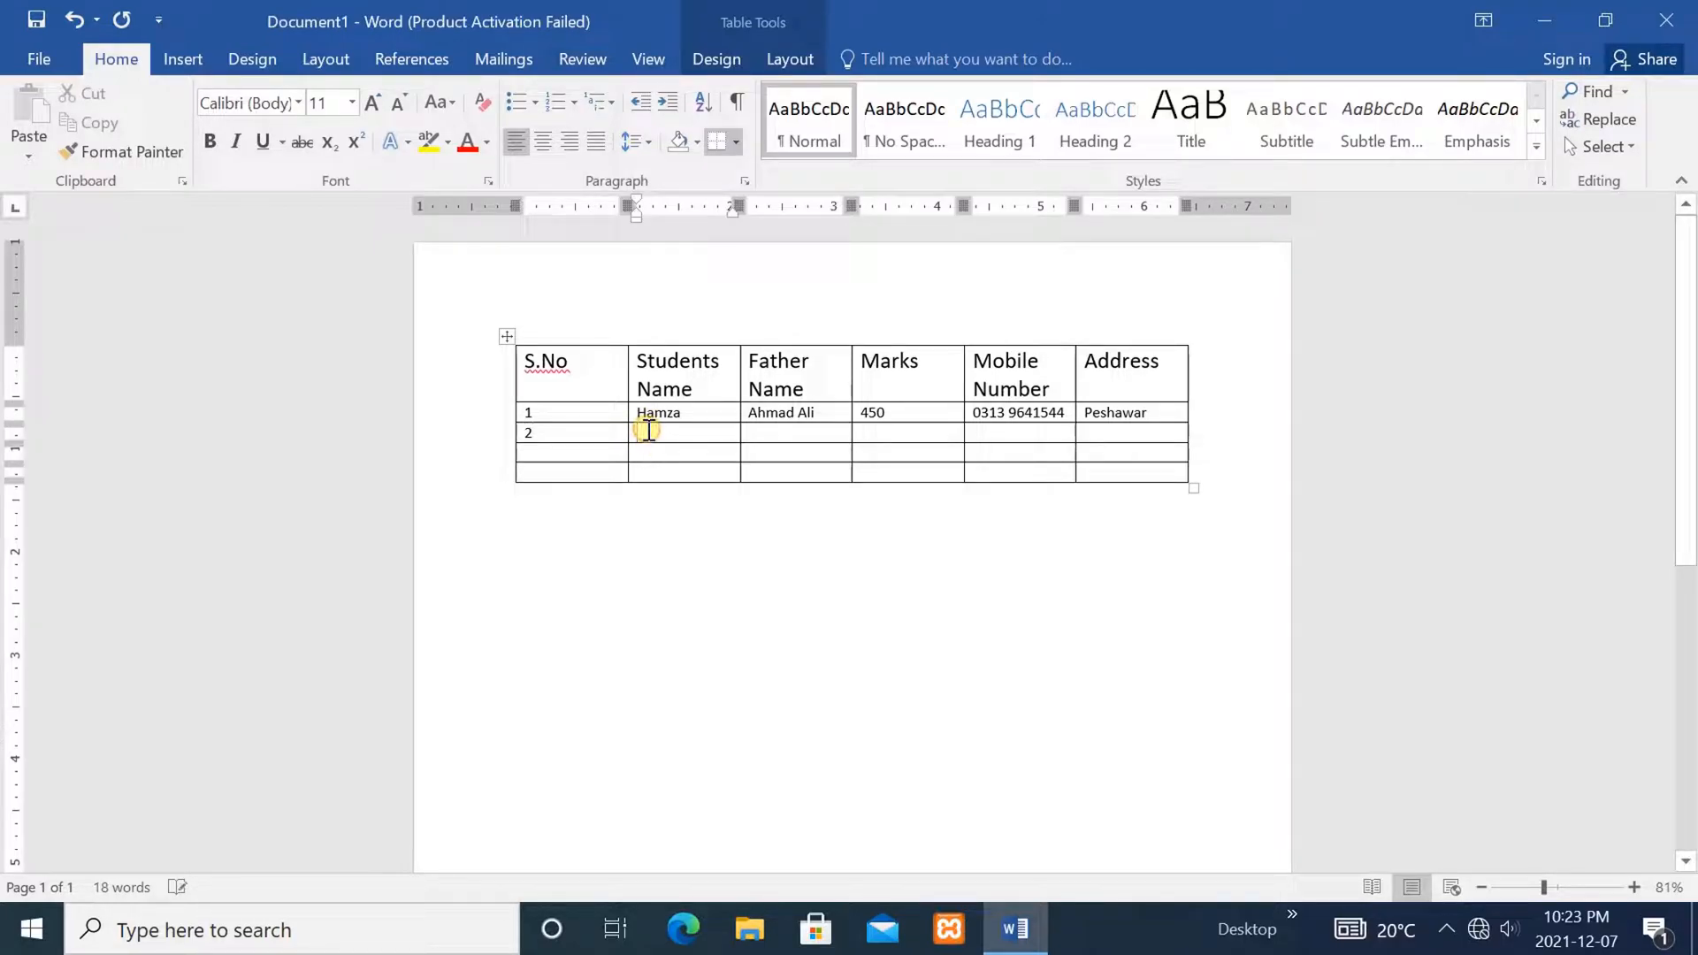
pyautogui.write('Babar')
pyautogui.click(763, 430)
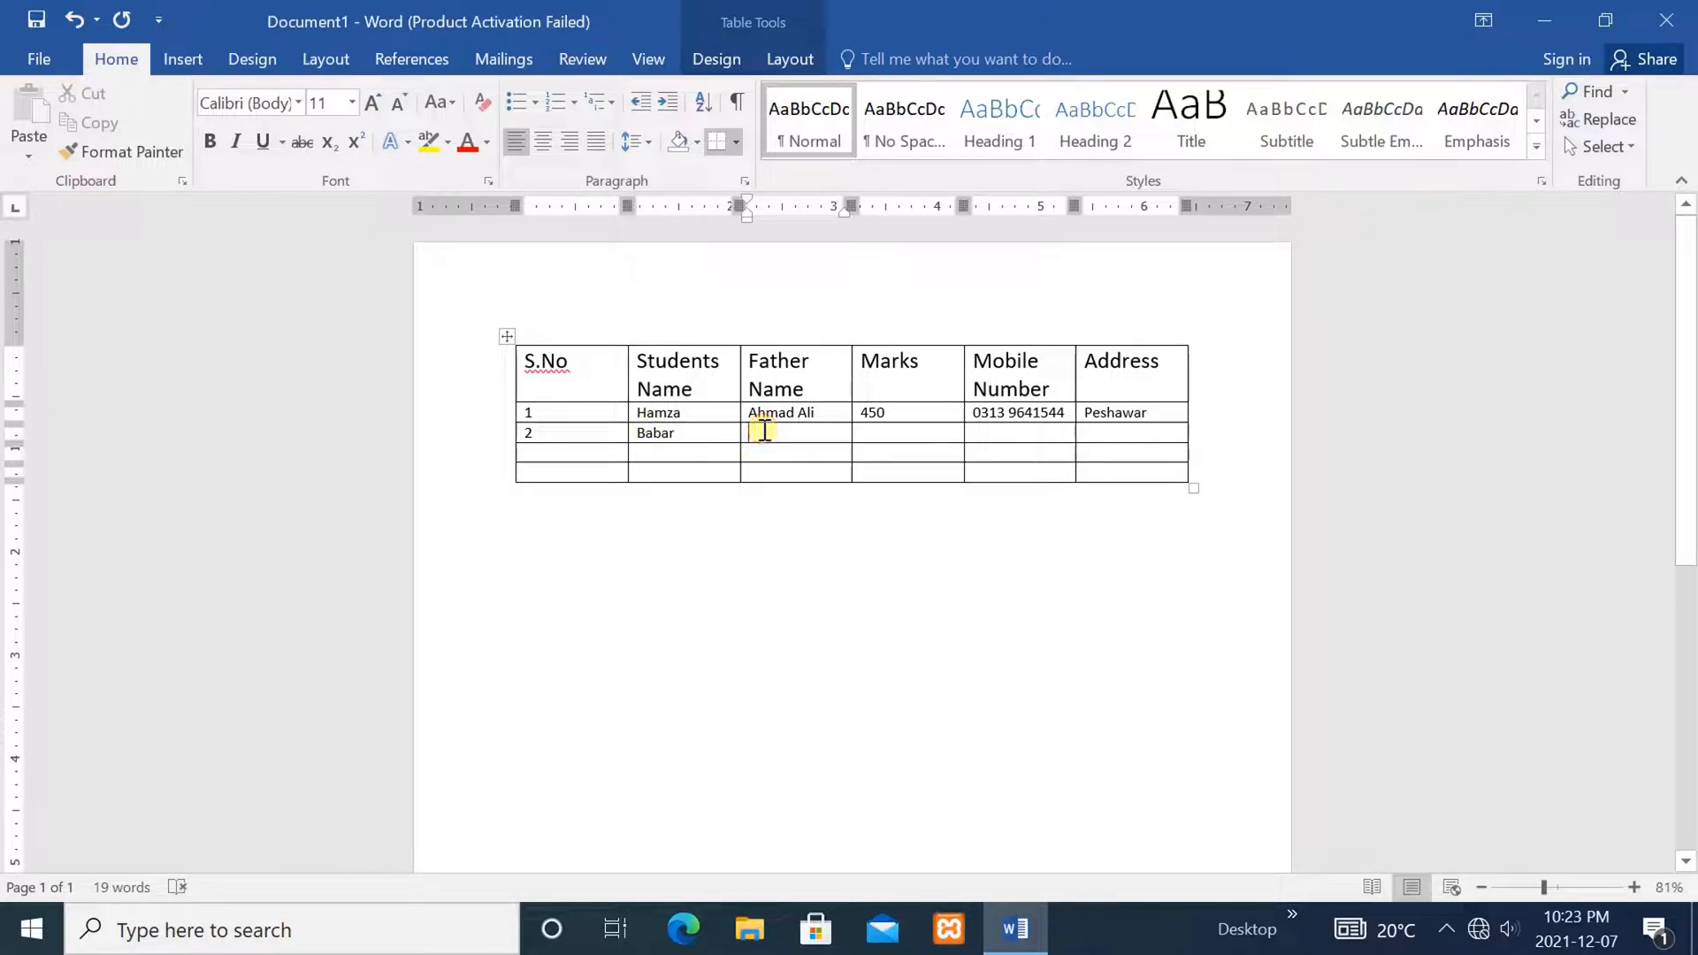
pyautogui.write('Yaseen')
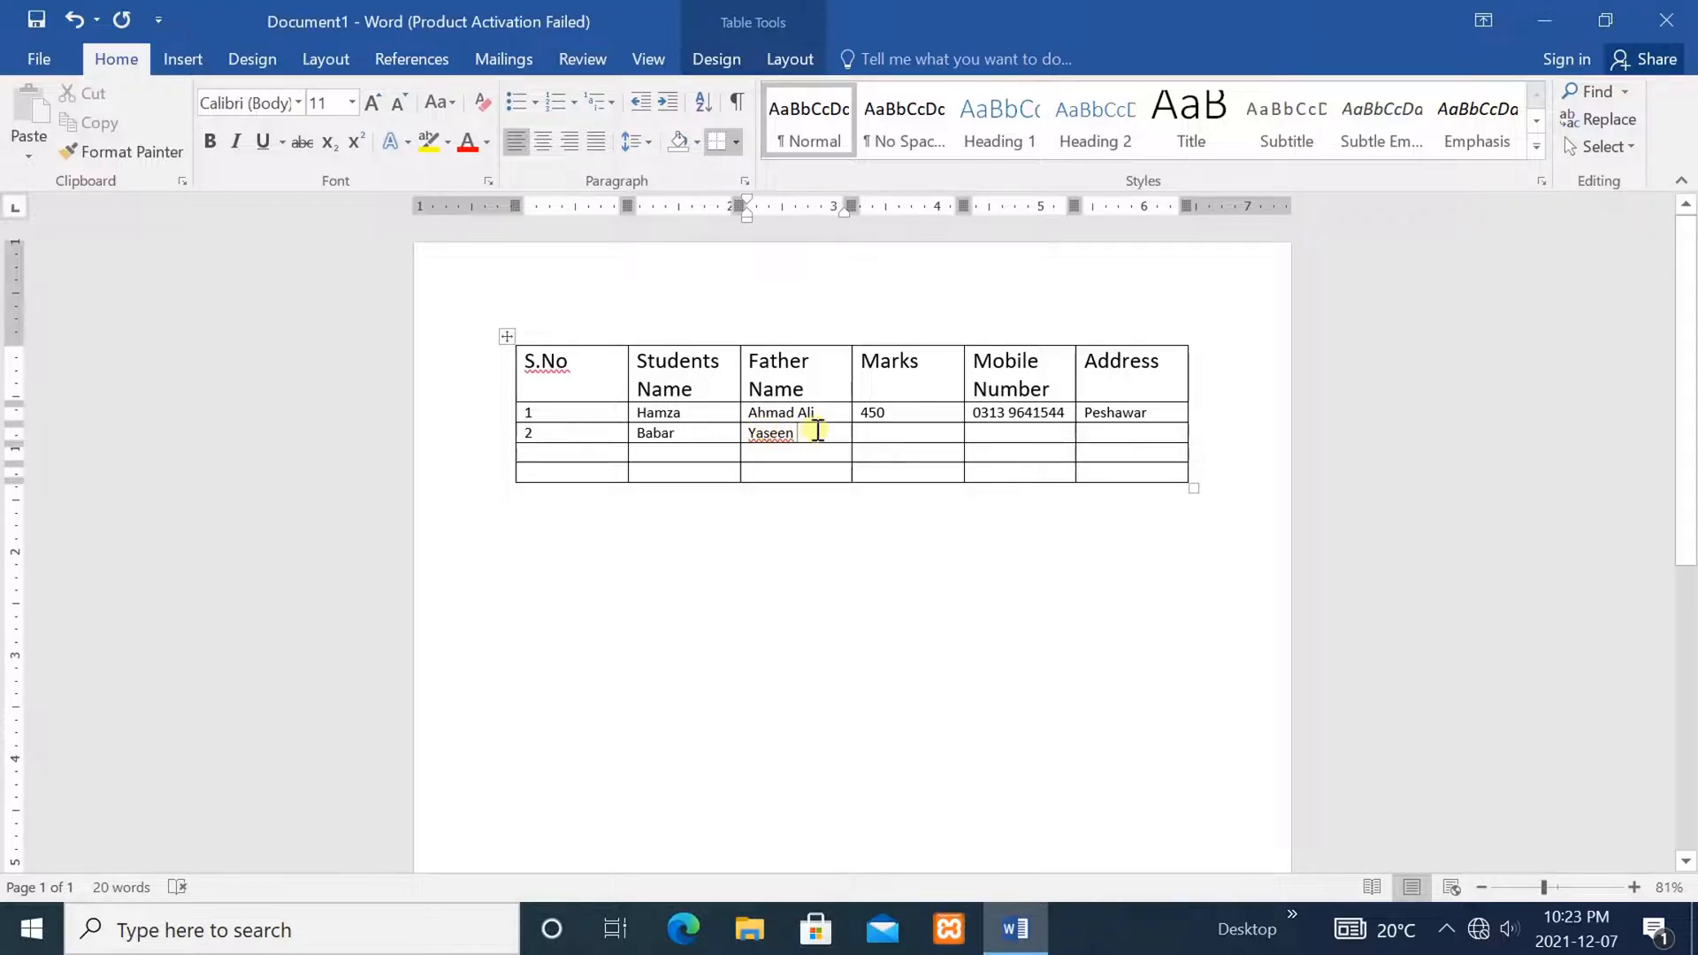
pyautogui.click(866, 436)
pyautogui.write('375')
pyautogui.click(987, 433)
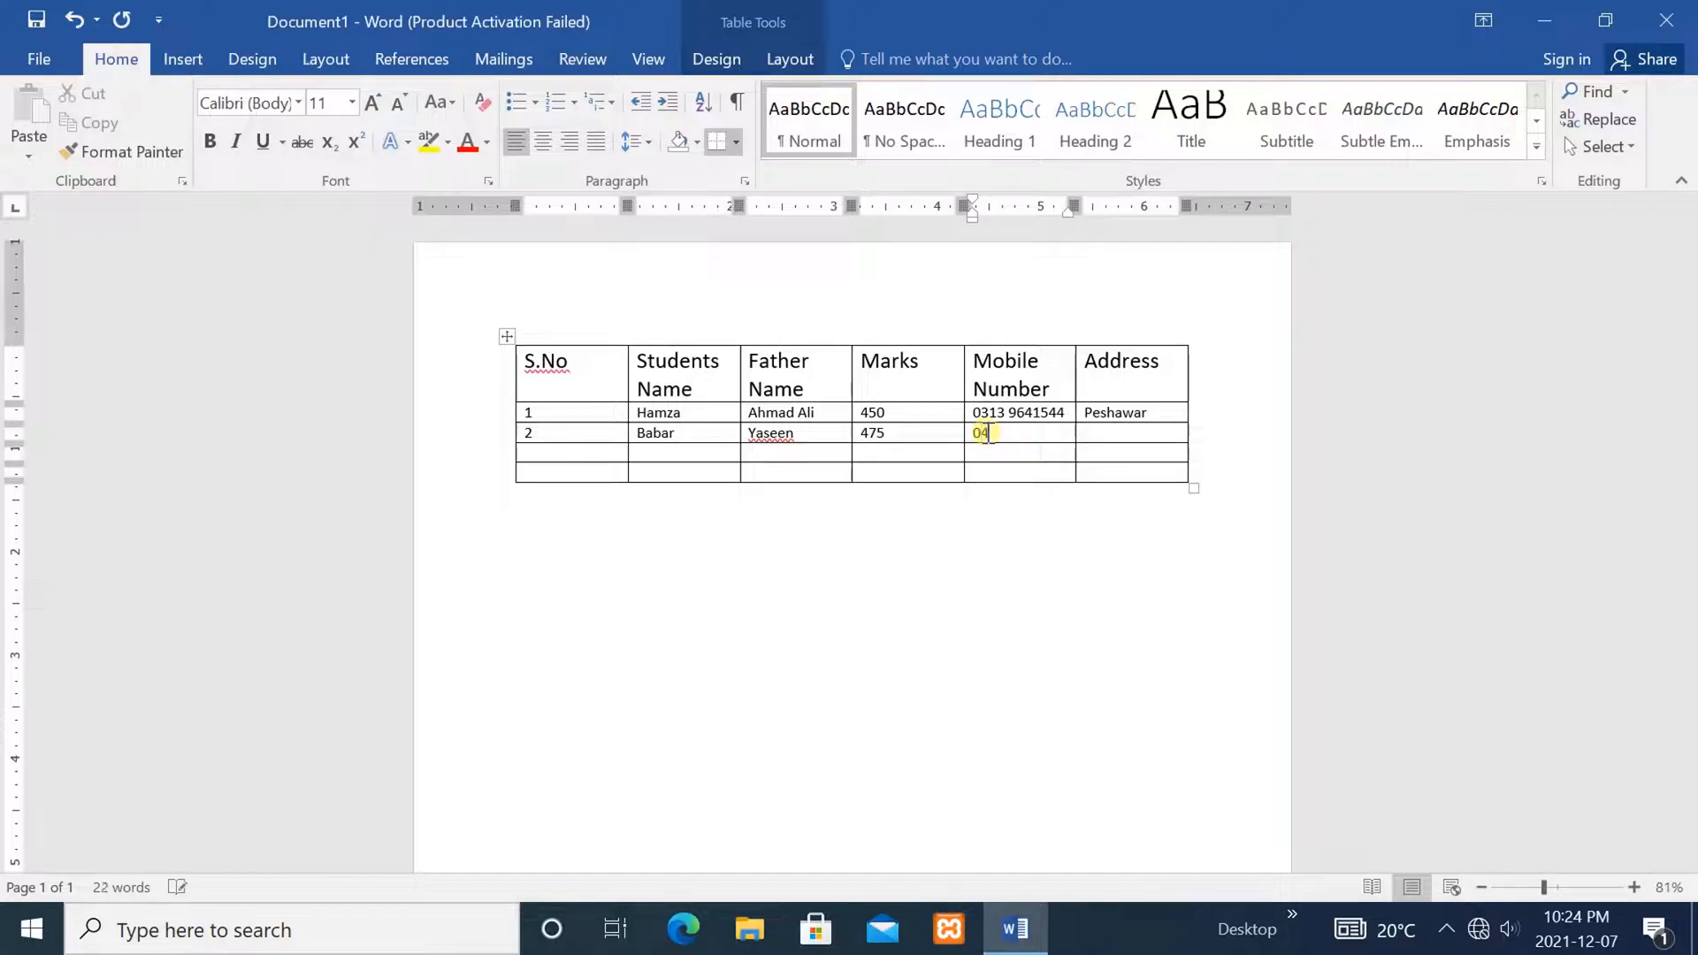
pyautogui.click(1101, 432)
pyautogui.write('Swabi')
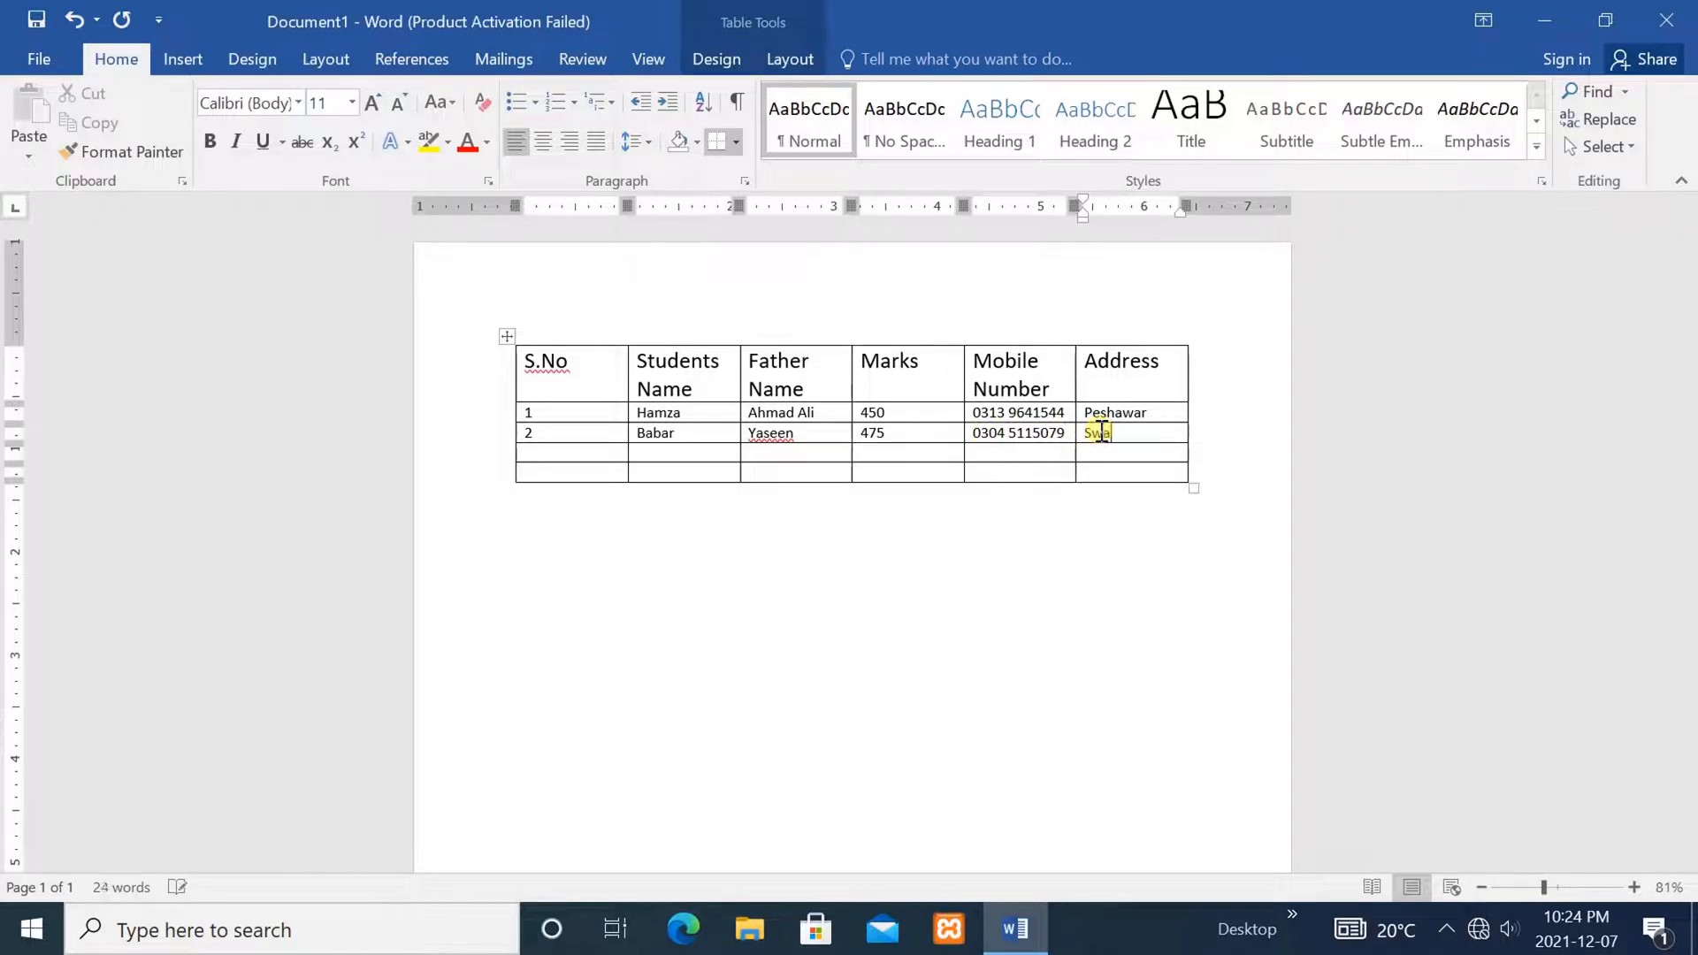
# Enter serial number 3 and the third student's name and father's name
pyautogui.click(550, 451)
pyautogui.write('3')
pyautogui.click(653, 454)
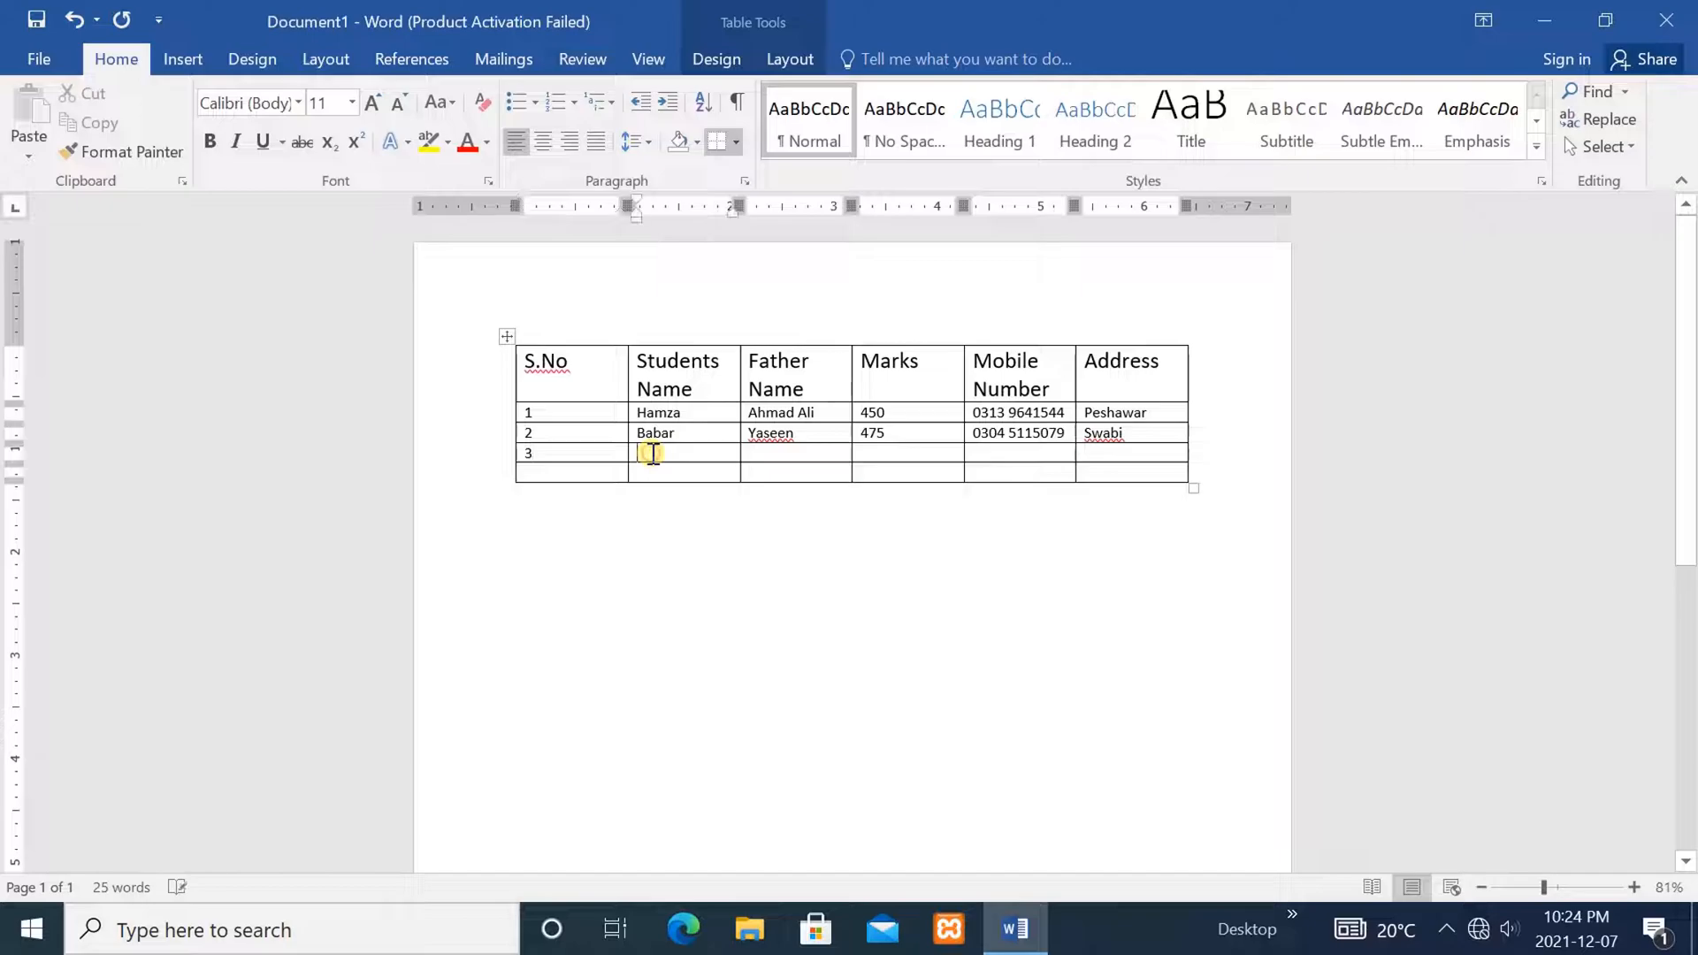
pyautogui.write('Usama')
pyautogui.click(759, 453)
pyautogui.write('Raheel')
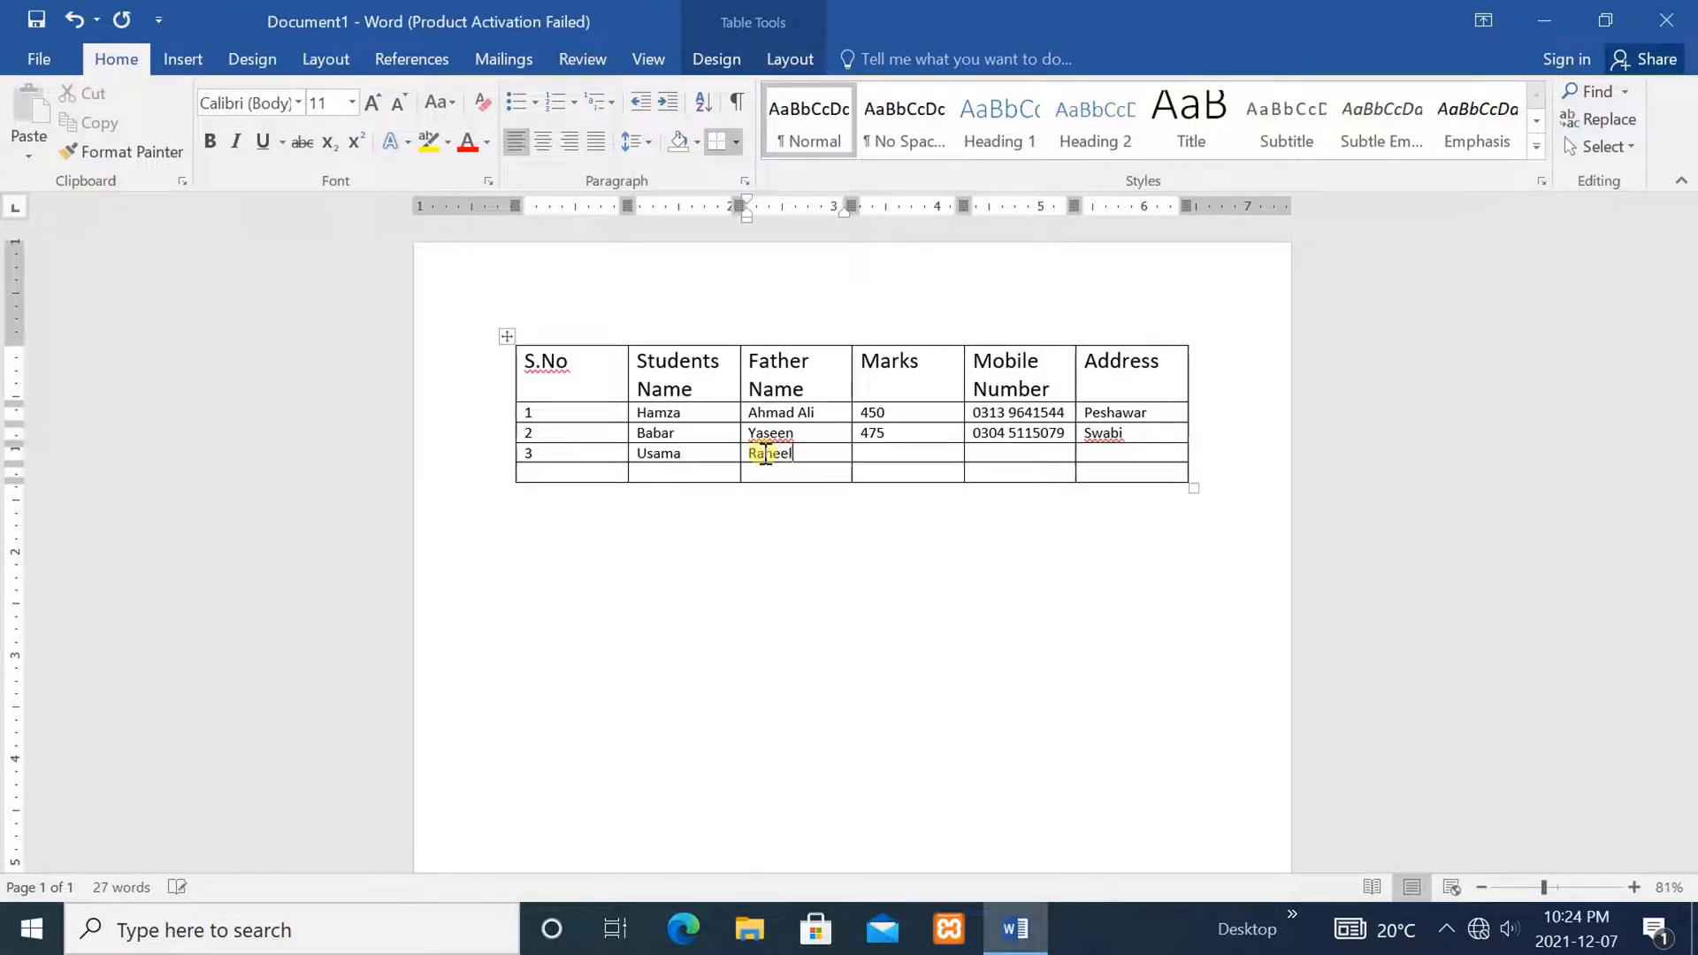
# Enter marks 475, the mobile number and the address in row 3
pyautogui.click(865, 449)
pyautogui.write('475')
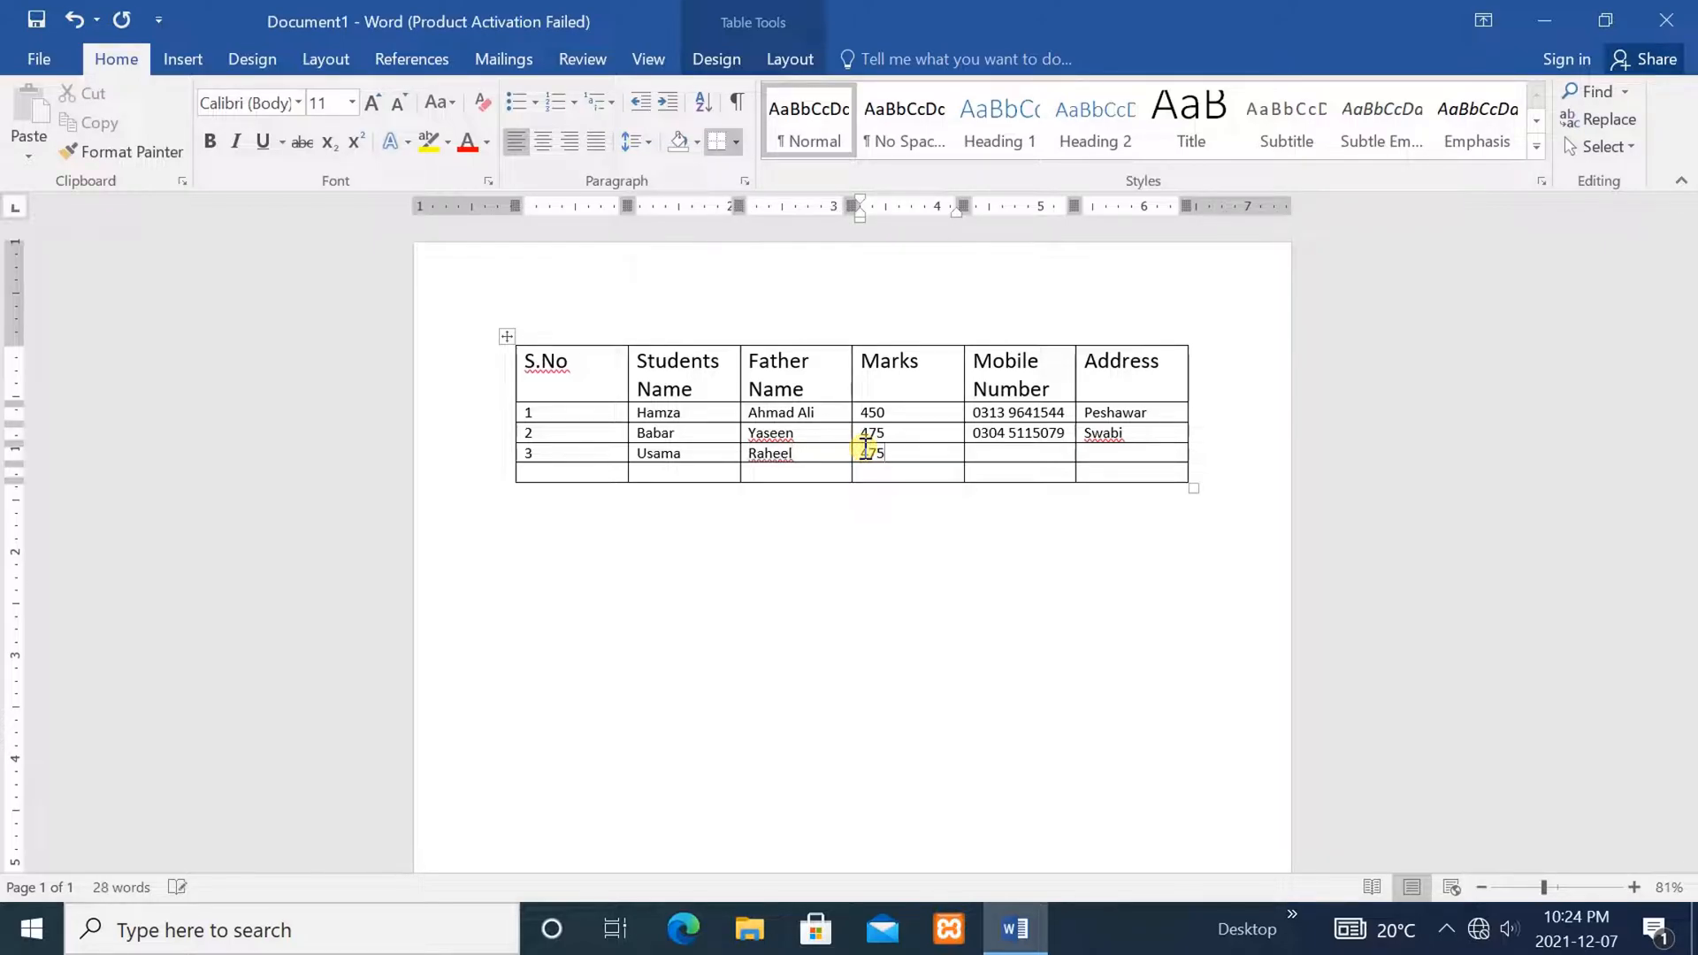
pyautogui.click(1019, 449)
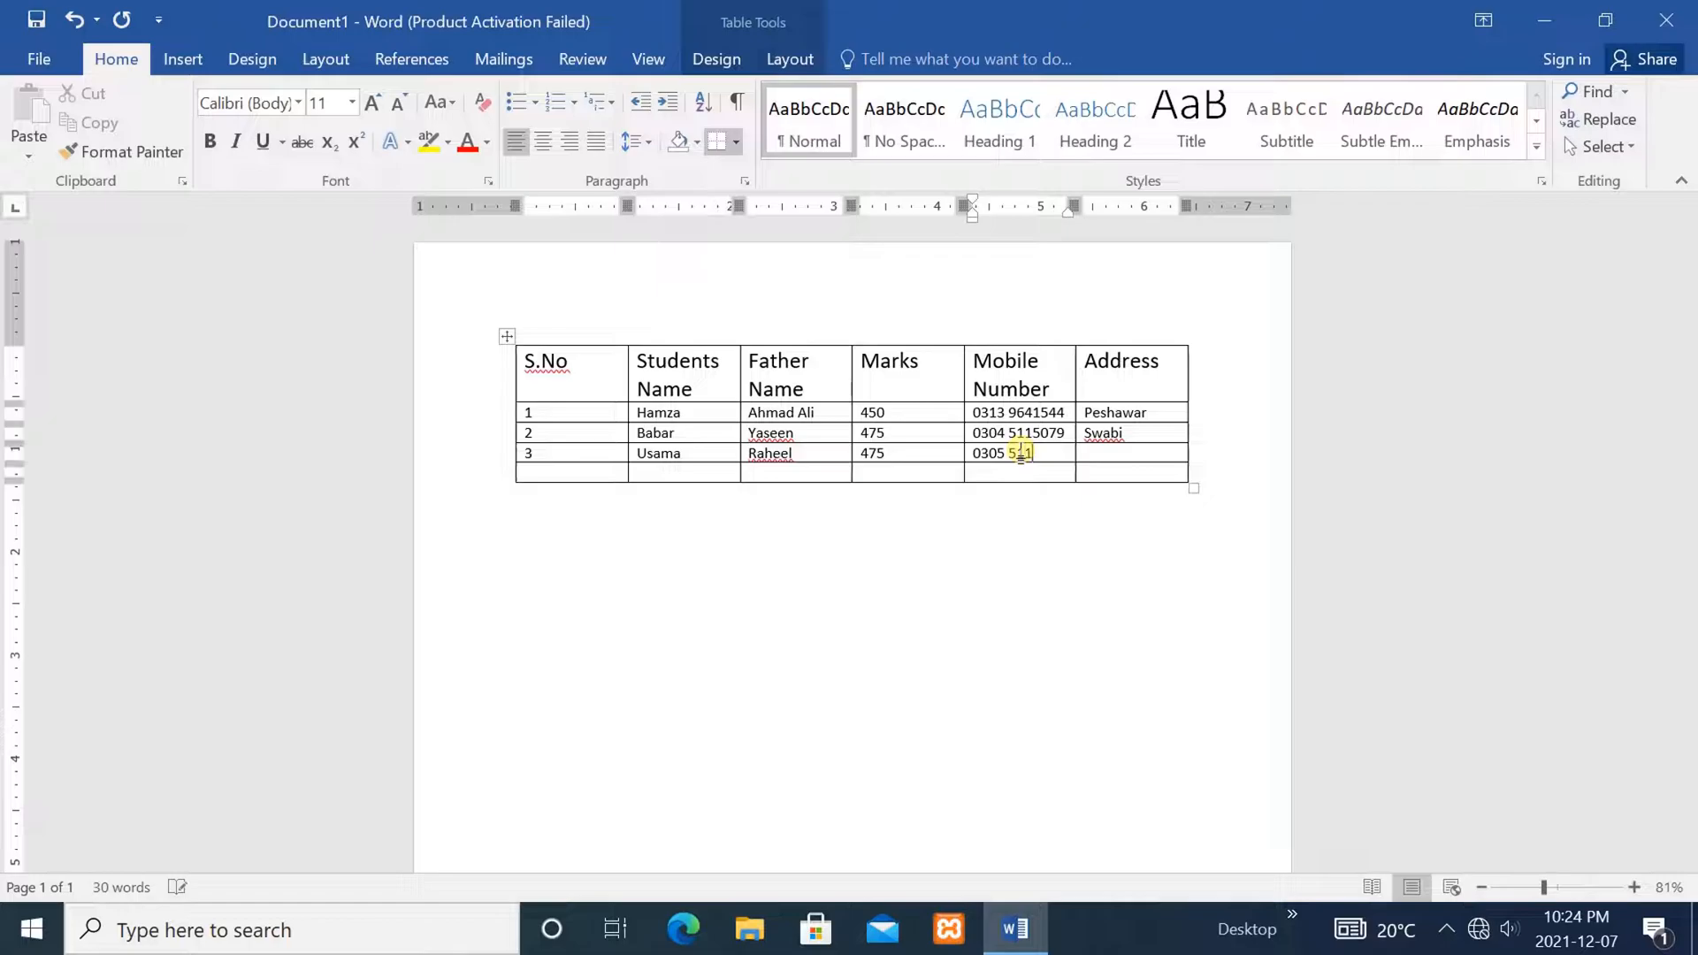
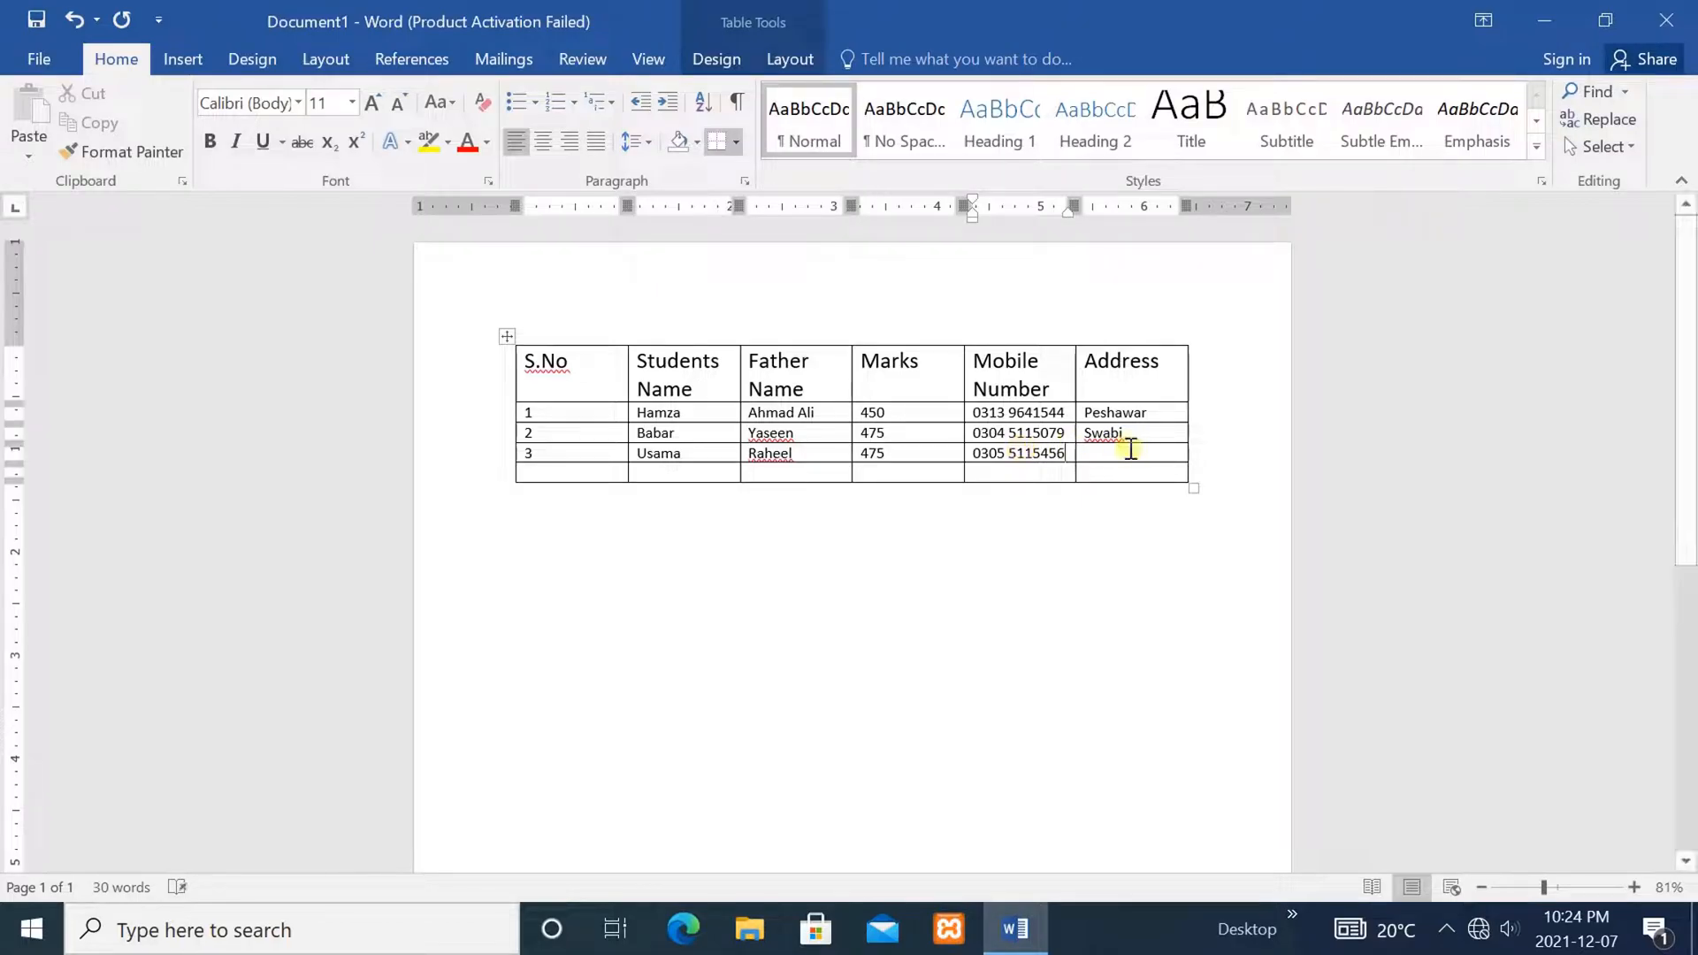
pyautogui.click(1121, 451)
pyautogui.write('I')
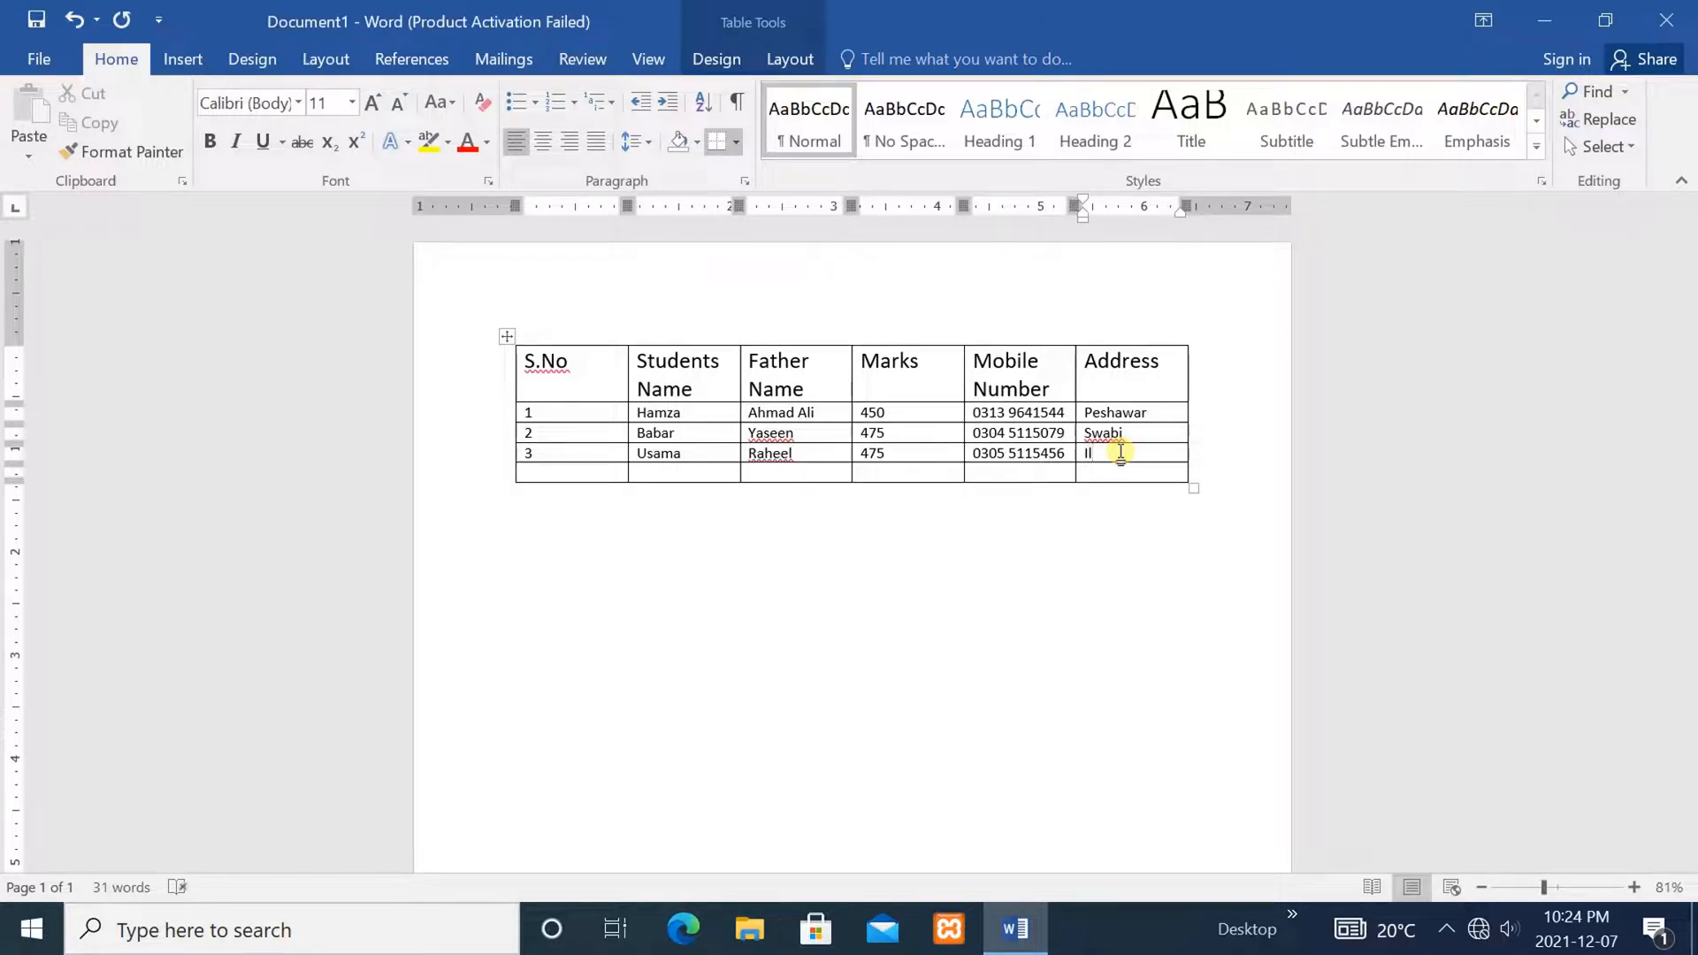
pyautogui.write('slamabad')
# Enter serial number 4 and the fourth student's name and father's name
pyautogui.click(551, 473)
pyautogui.write('4')
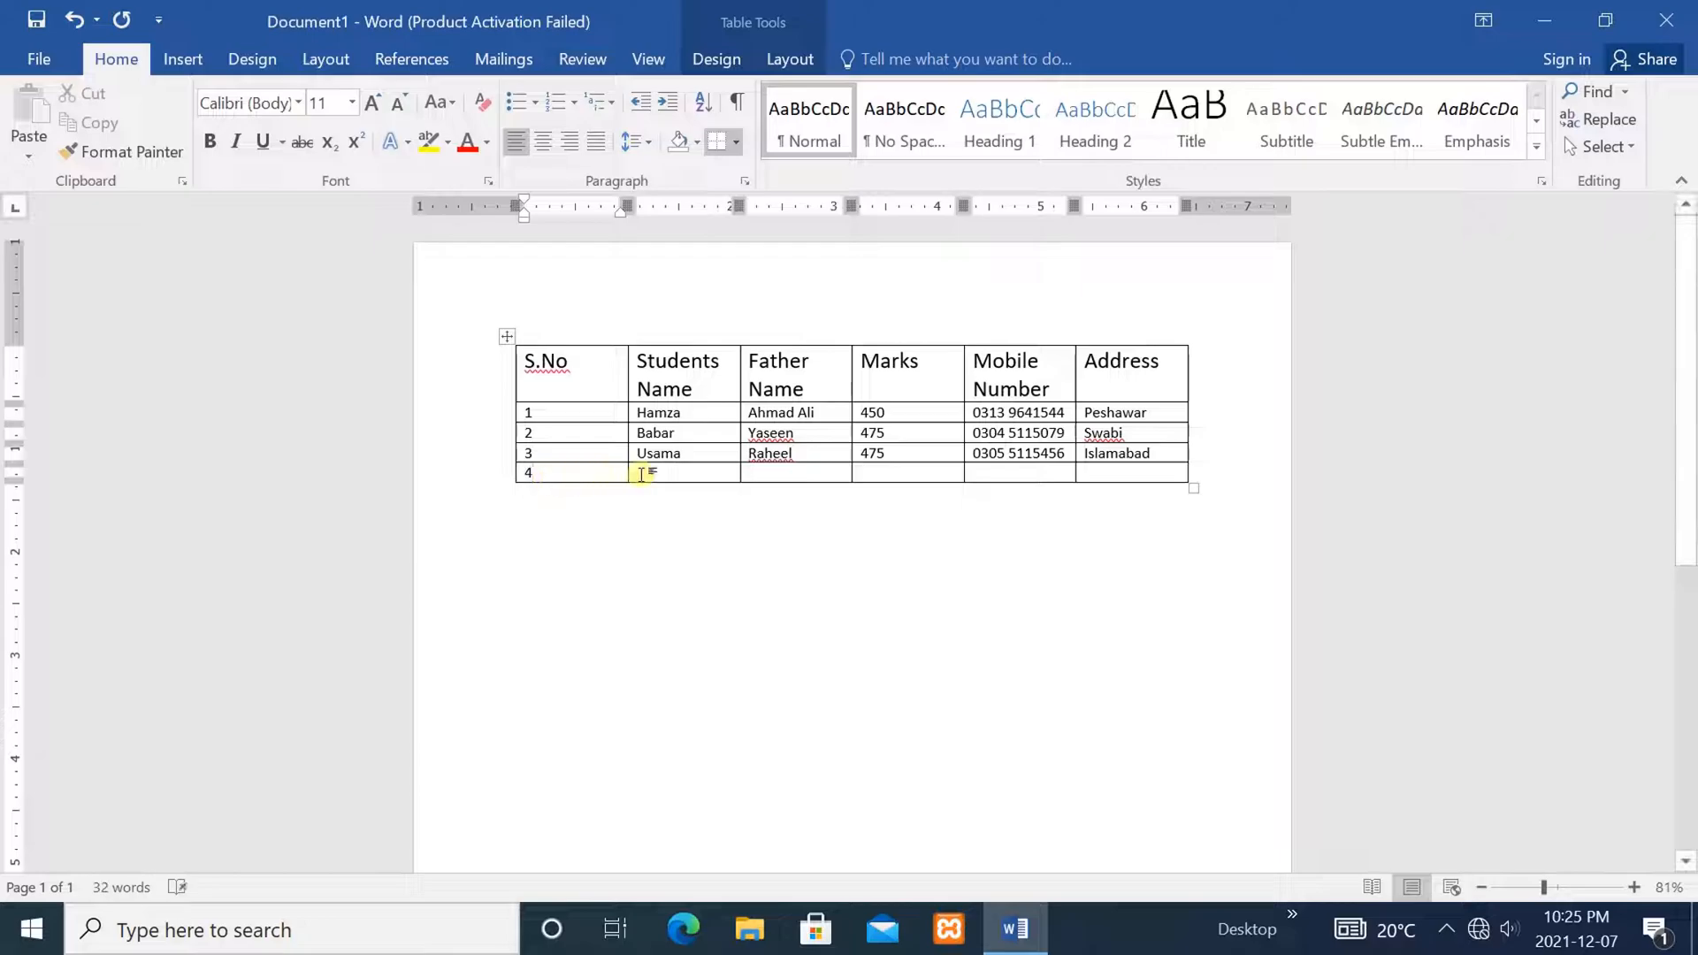
pyautogui.click(659, 474)
pyautogui.write('Bi')
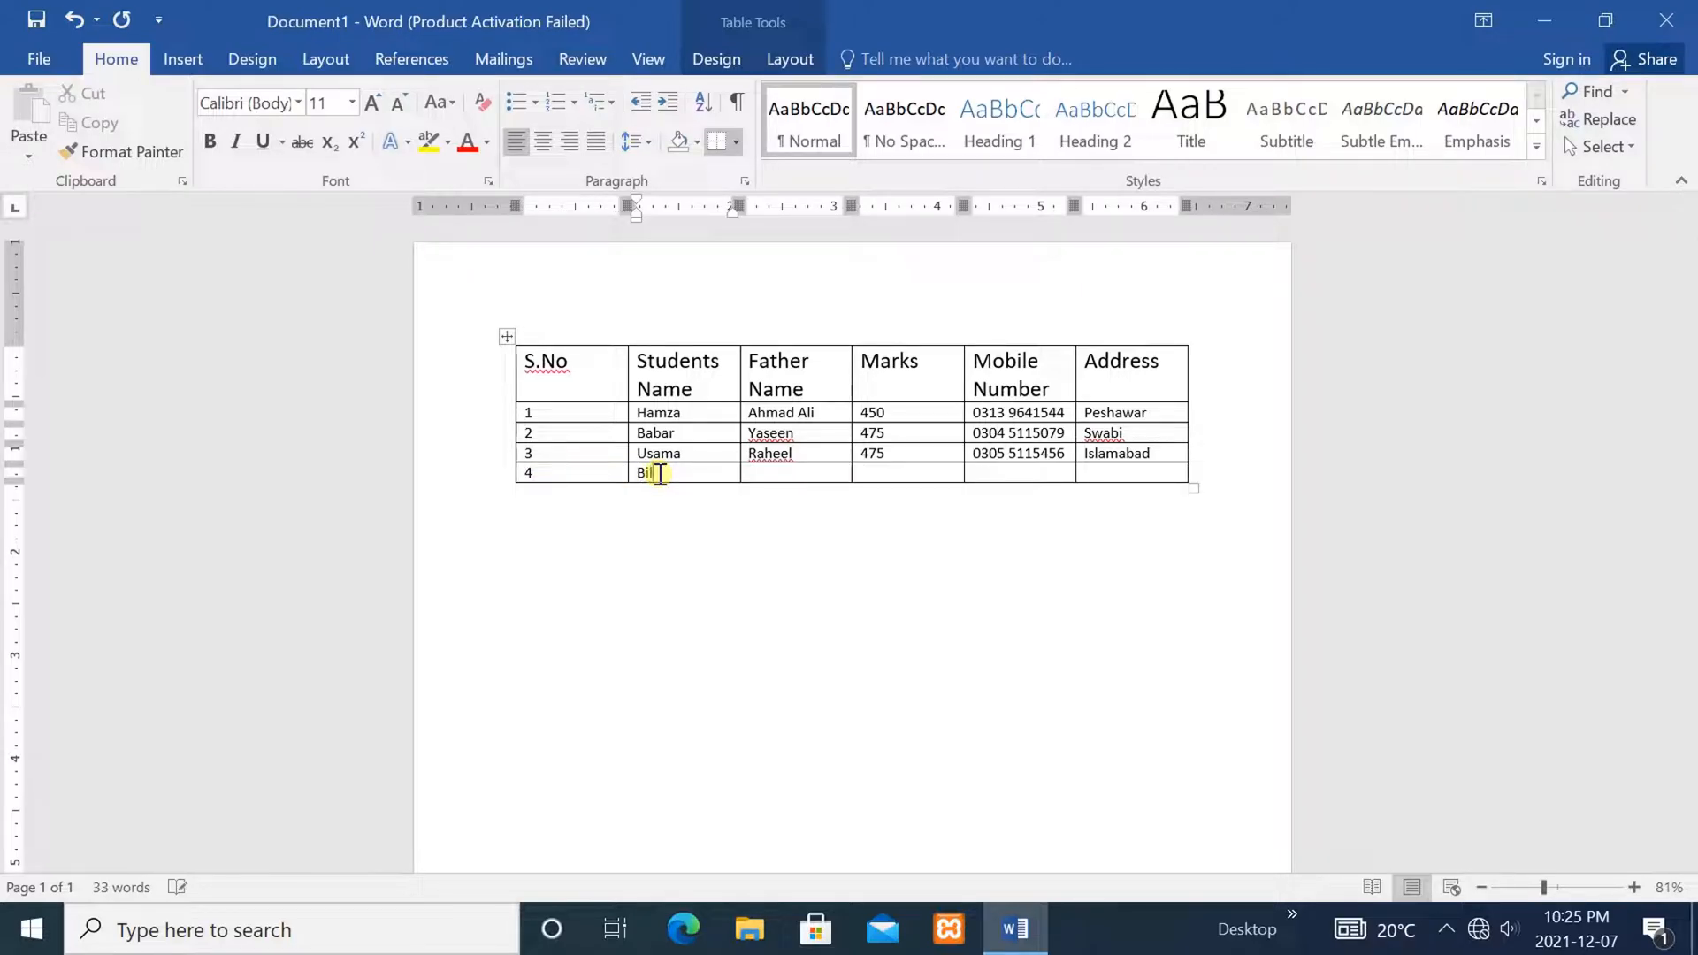
pyautogui.write('lal')
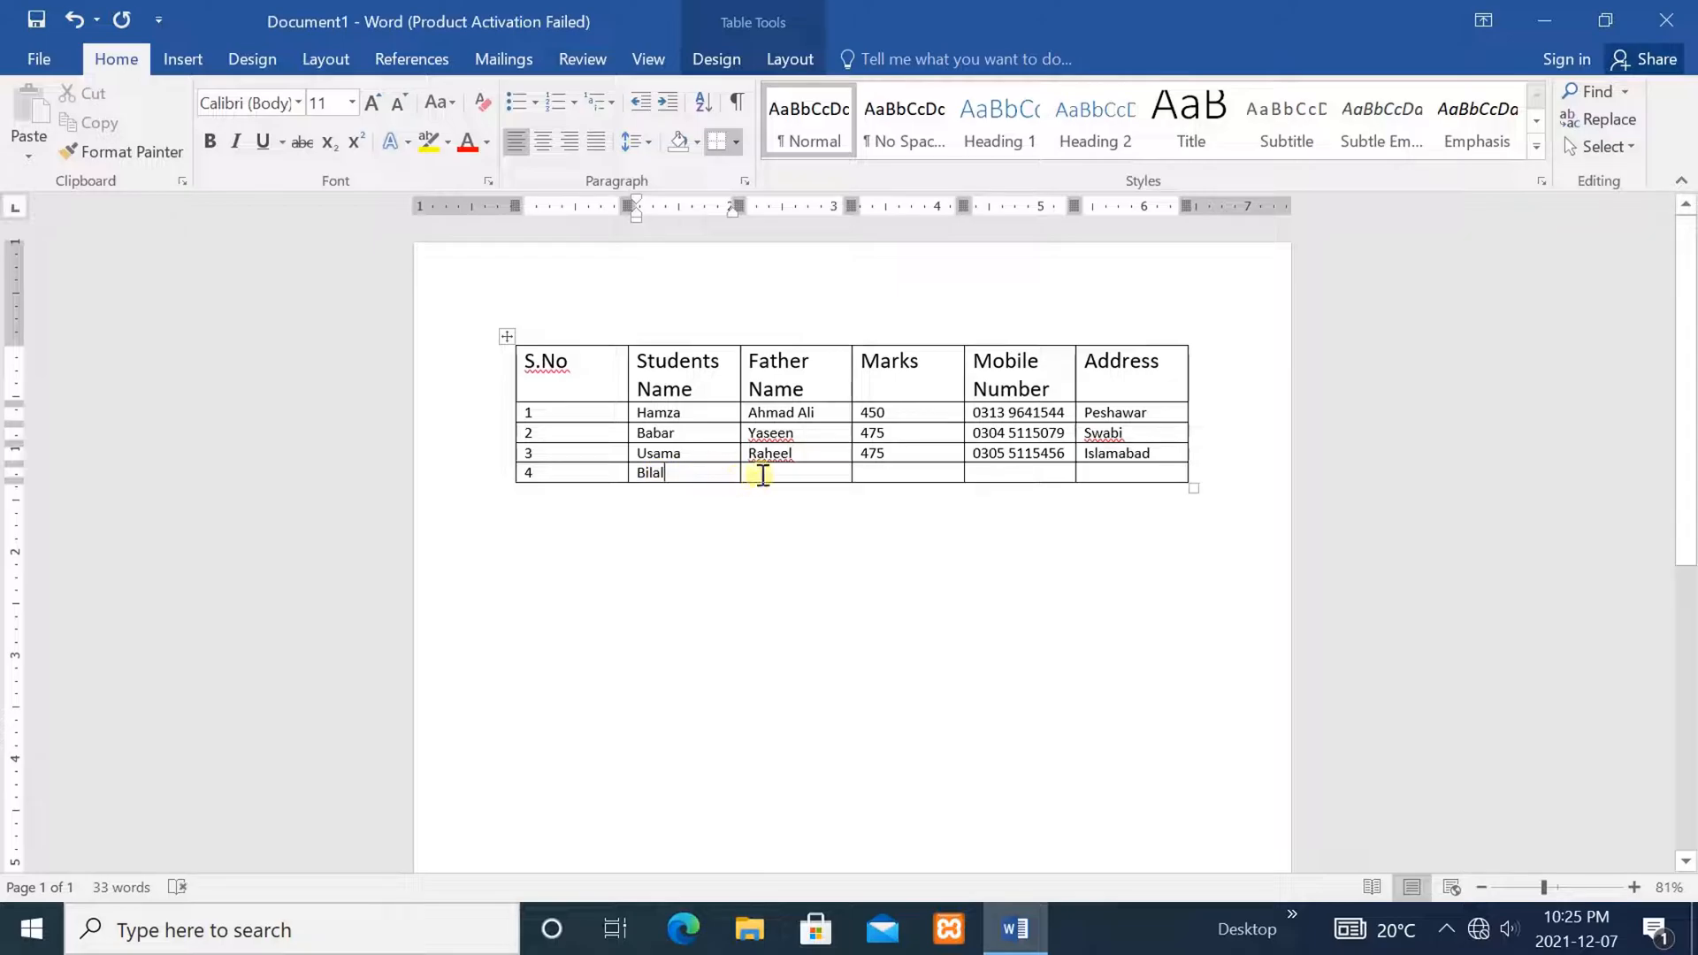
pyautogui.click(765, 475)
pyautogui.write('Muha')
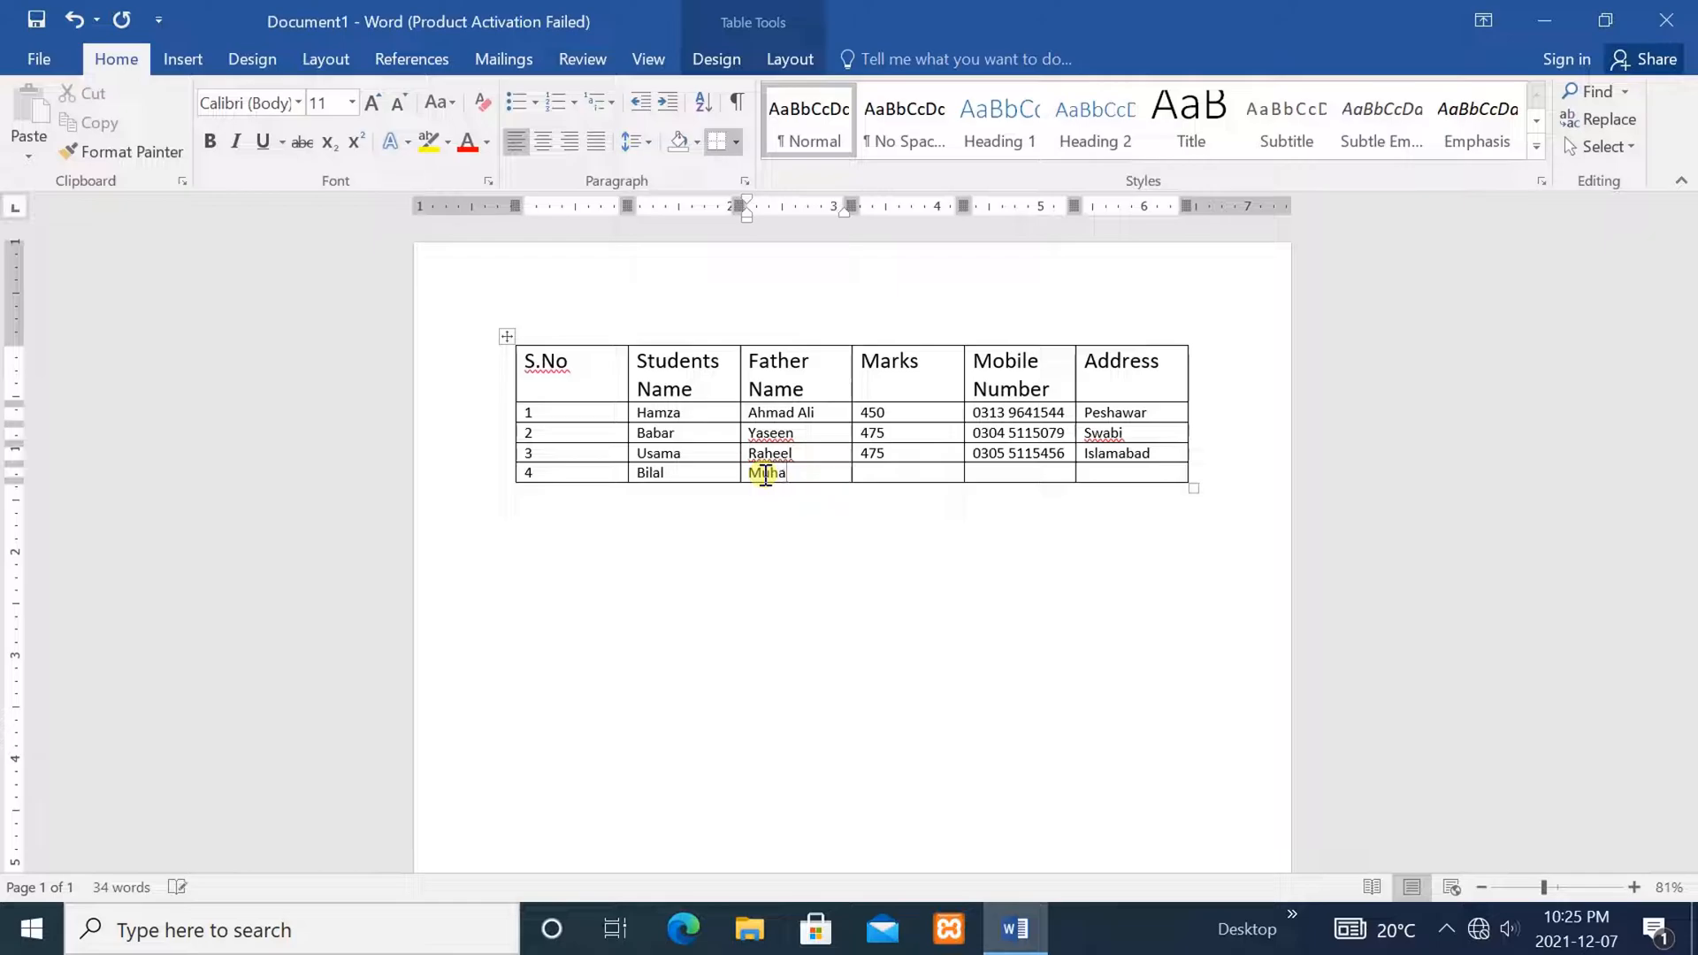
pyautogui.write('mmad')
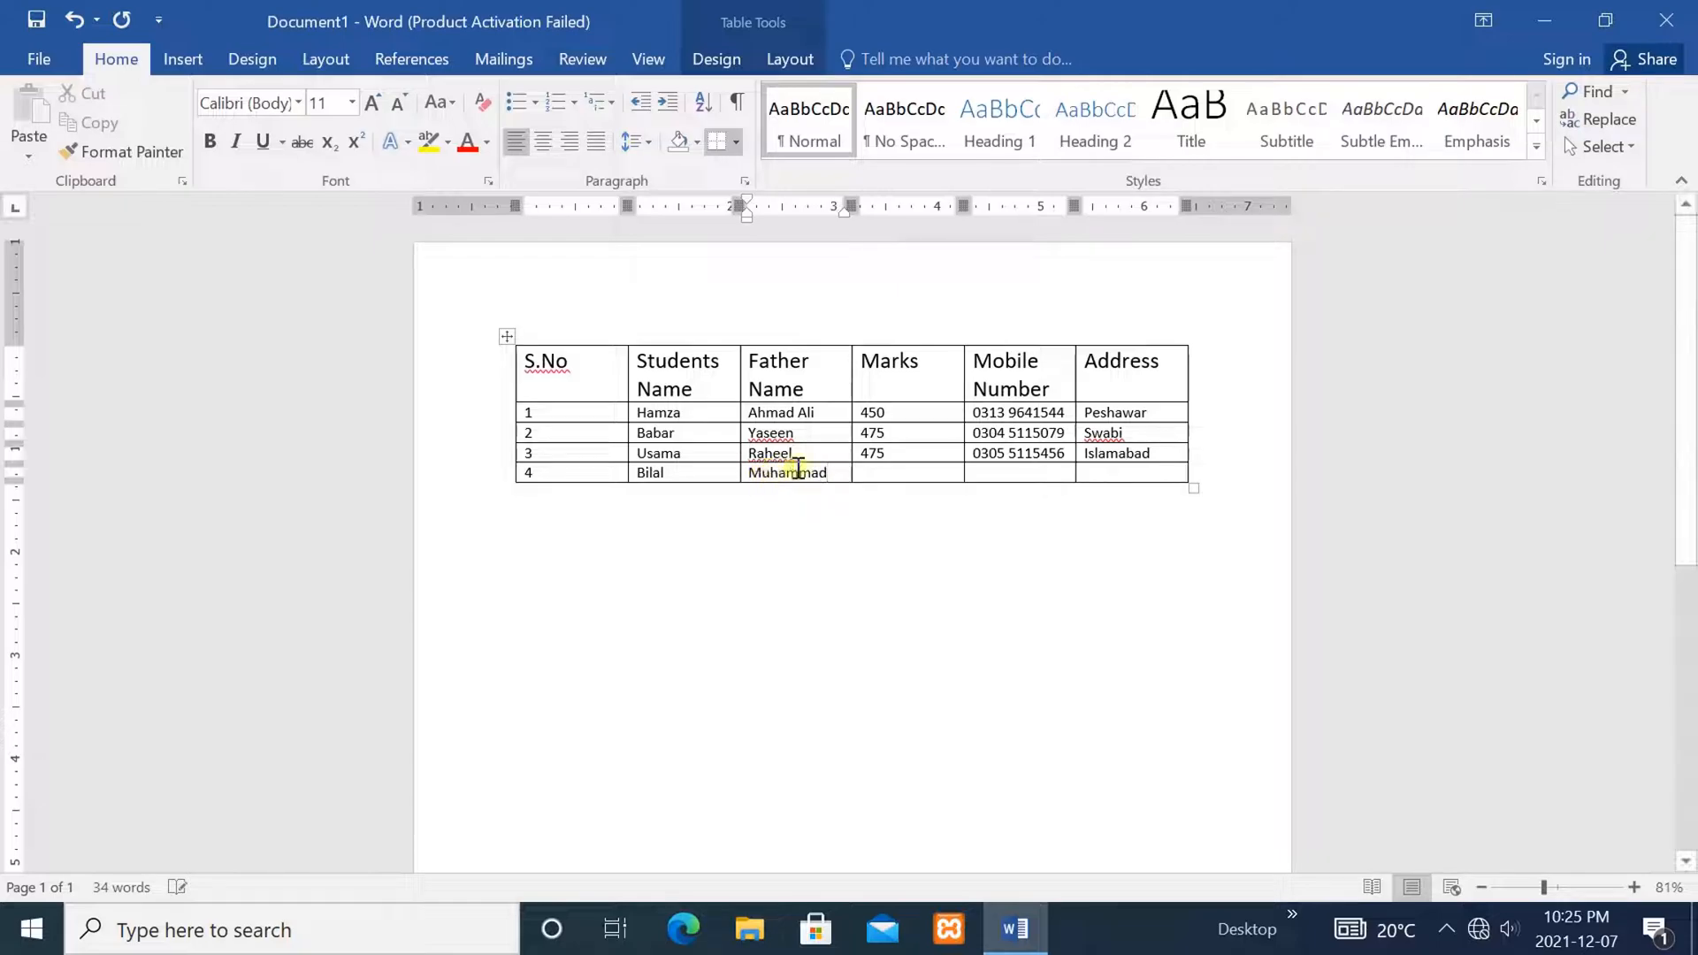
# Enter marks 435, the mobile number and begin the address in row 4
pyautogui.click(871, 471)
pyautogui.write('4')
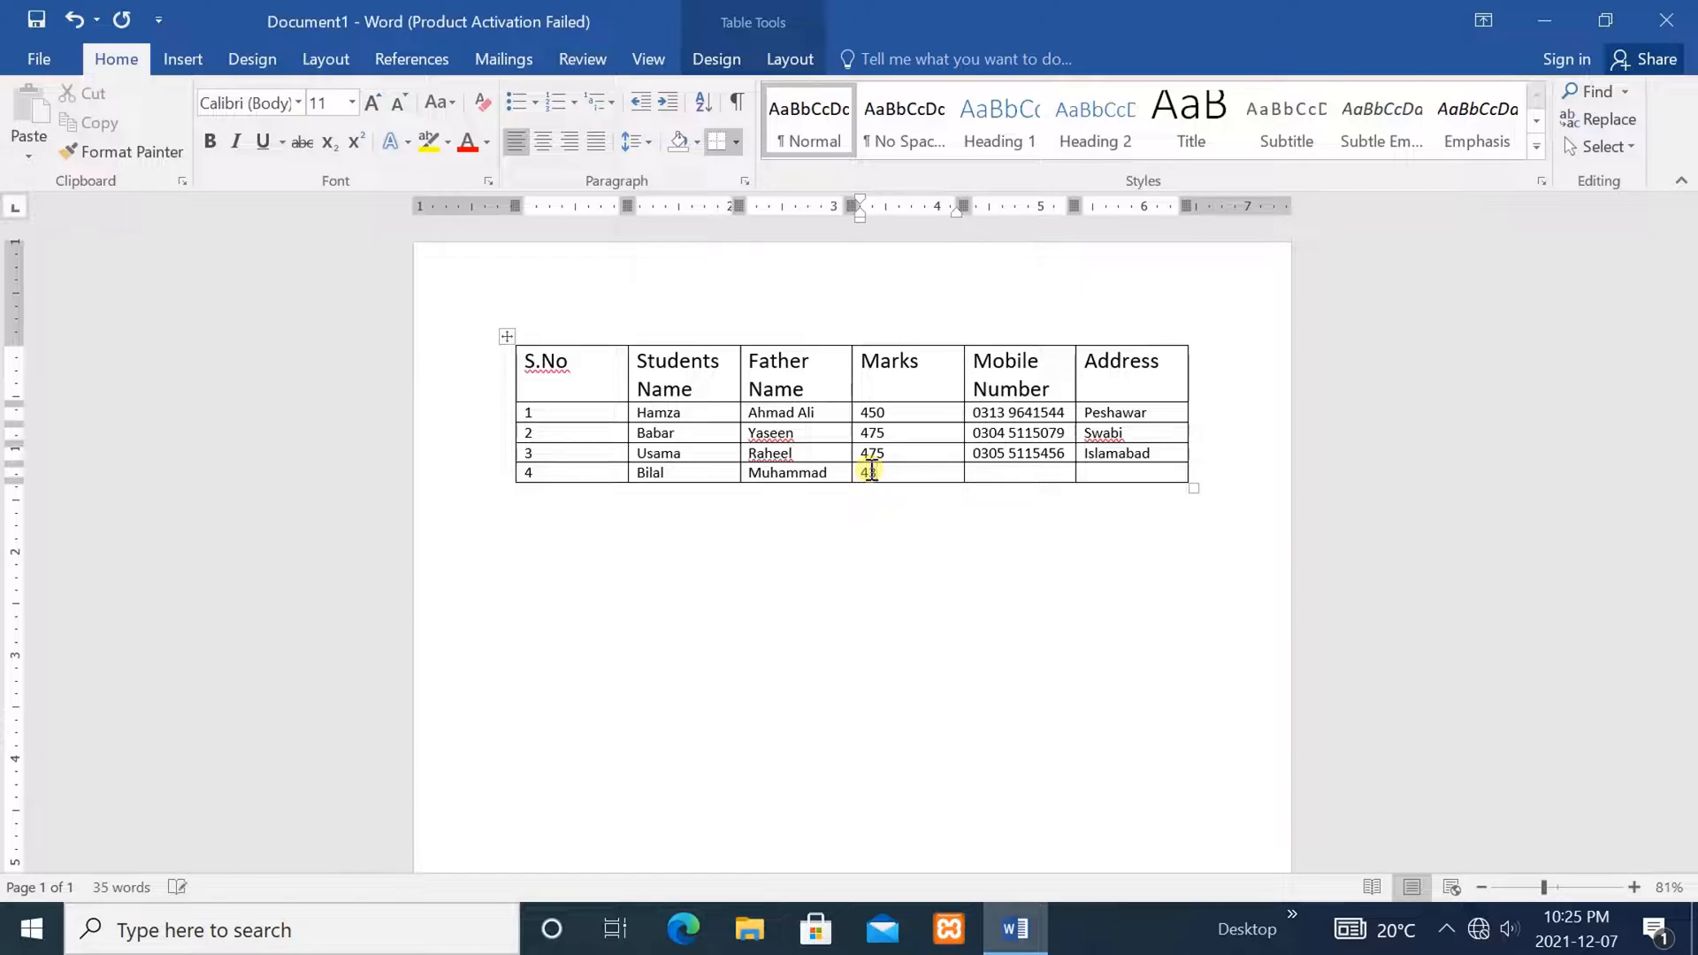
pyautogui.write('35')
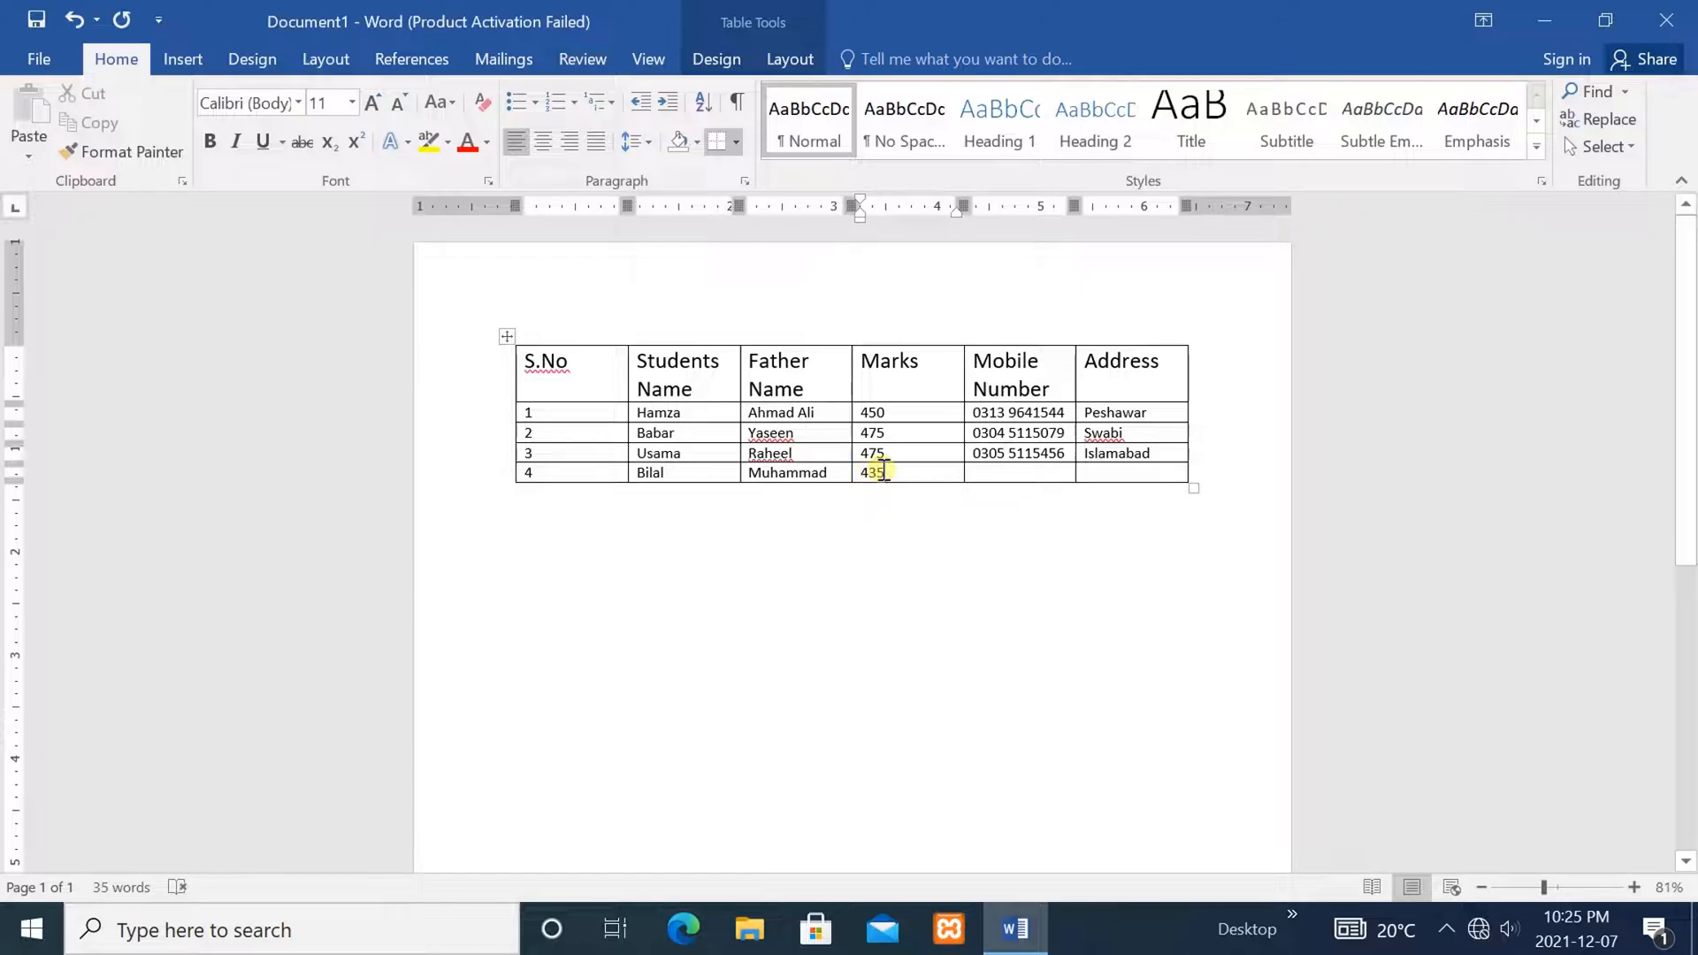
pyautogui.click(991, 471)
pyautogui.click(991, 471)
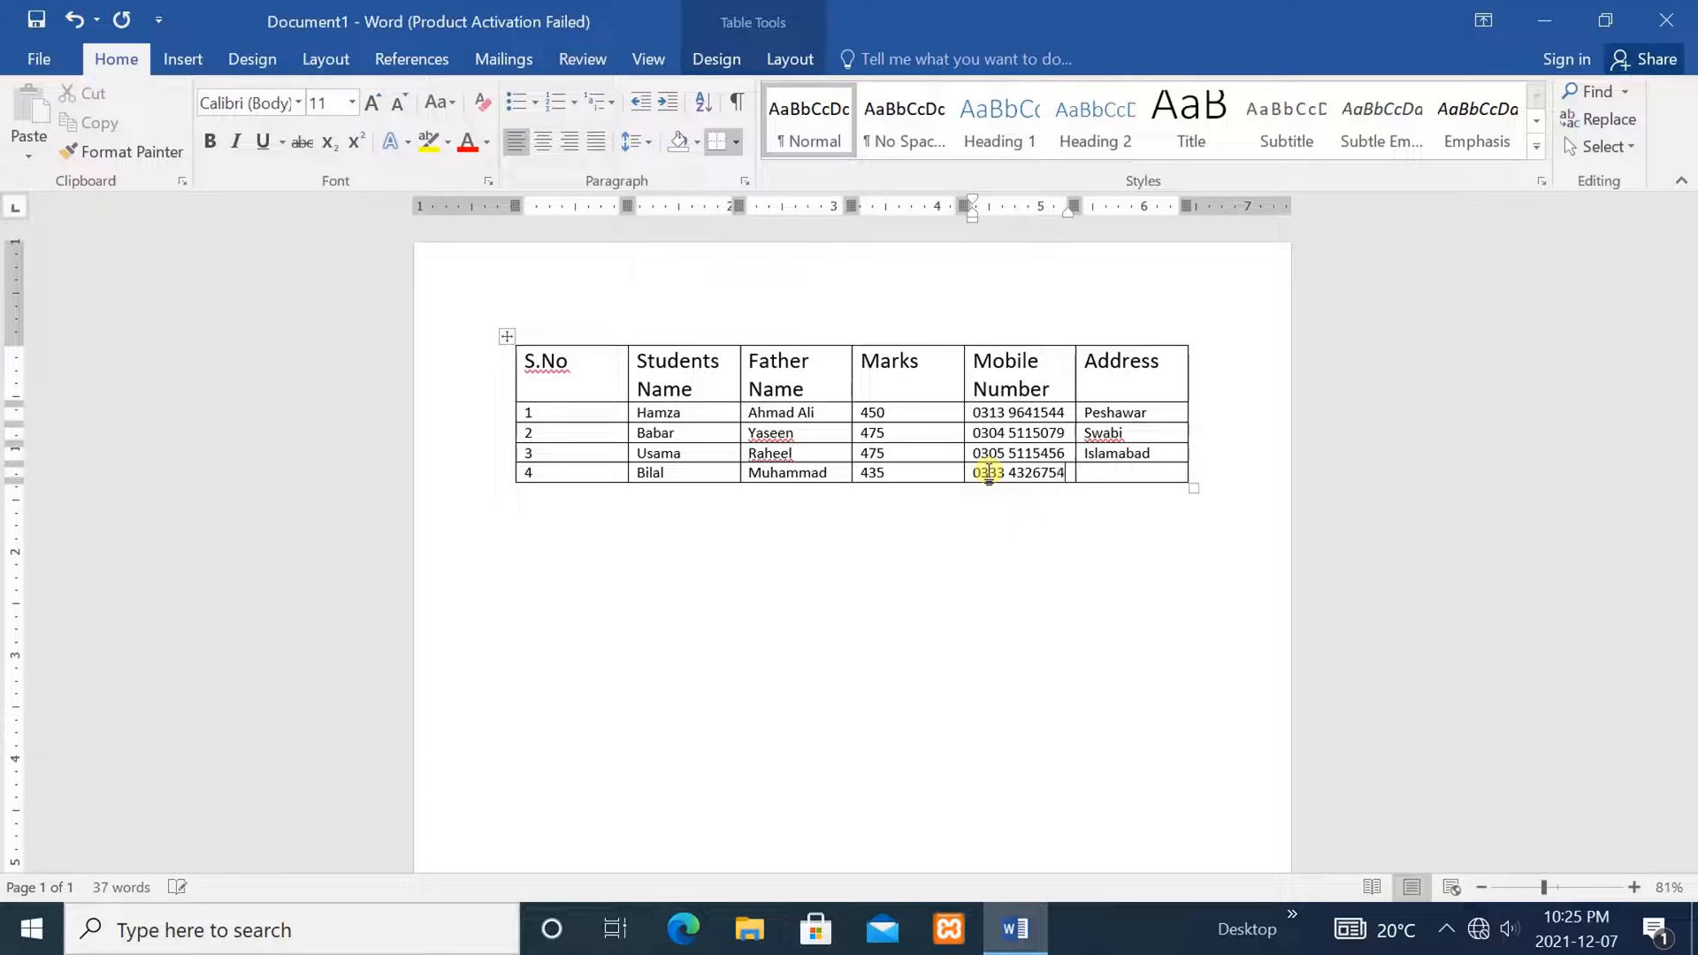
pyautogui.click(1105, 474)
pyautogui.write('Lahore')
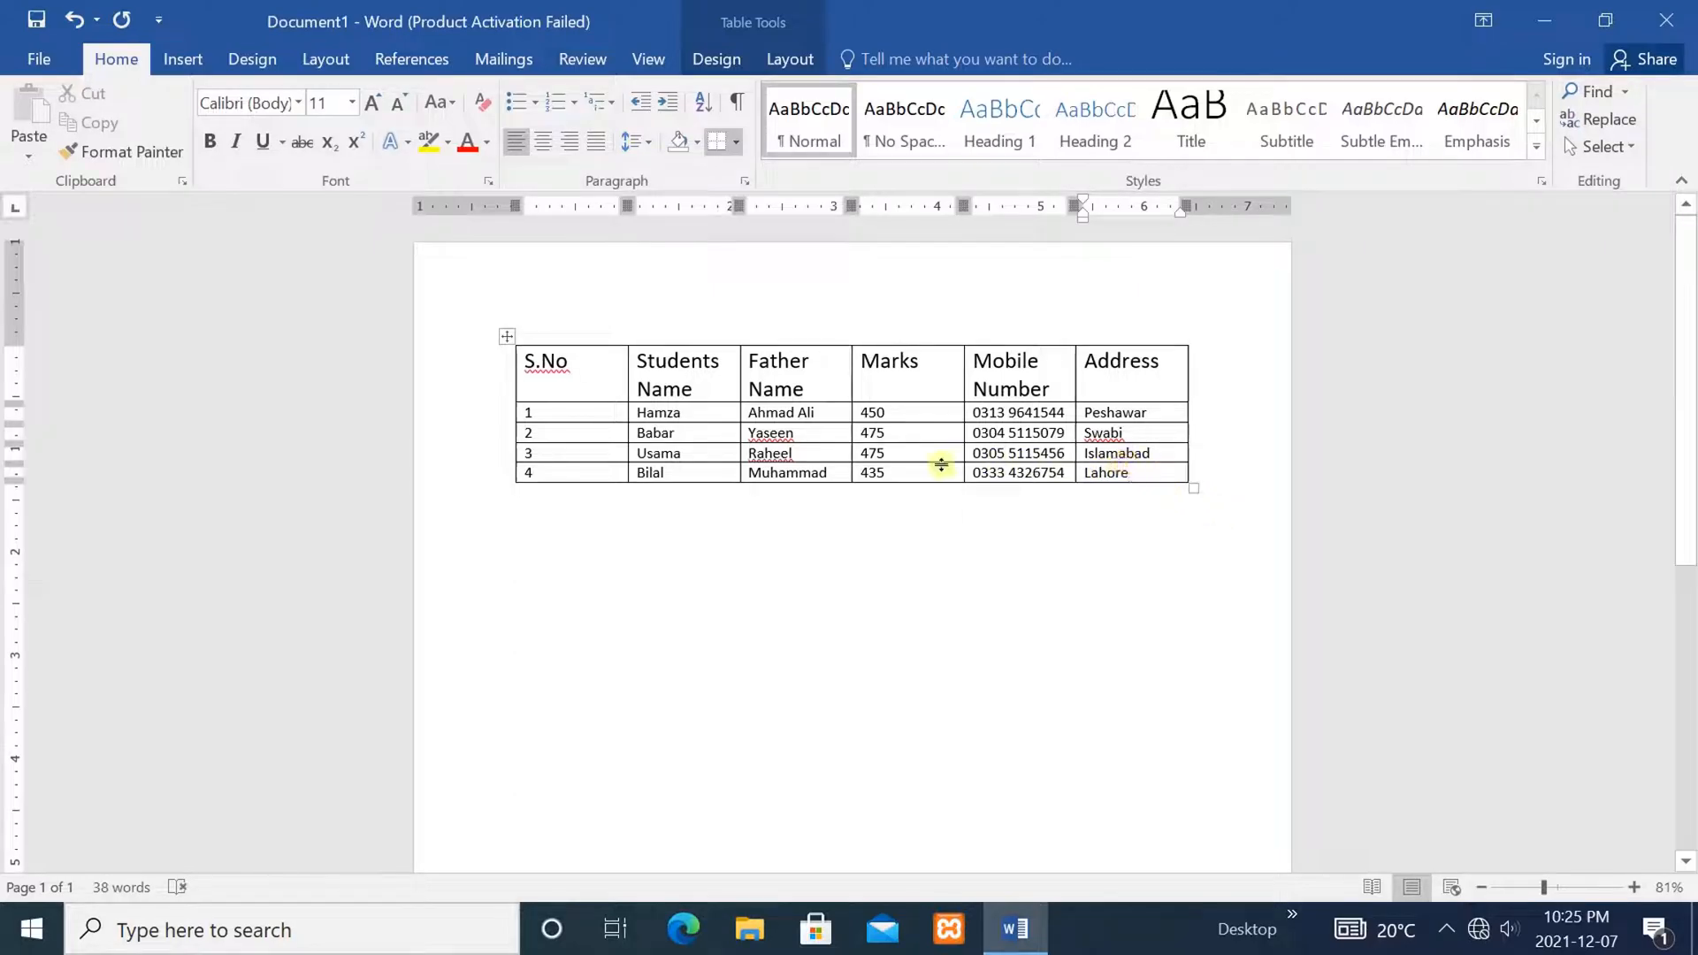
# Bring up the Table Tools Layout tab with the caret back inside the table
pyautogui.doubleClick(879, 432)
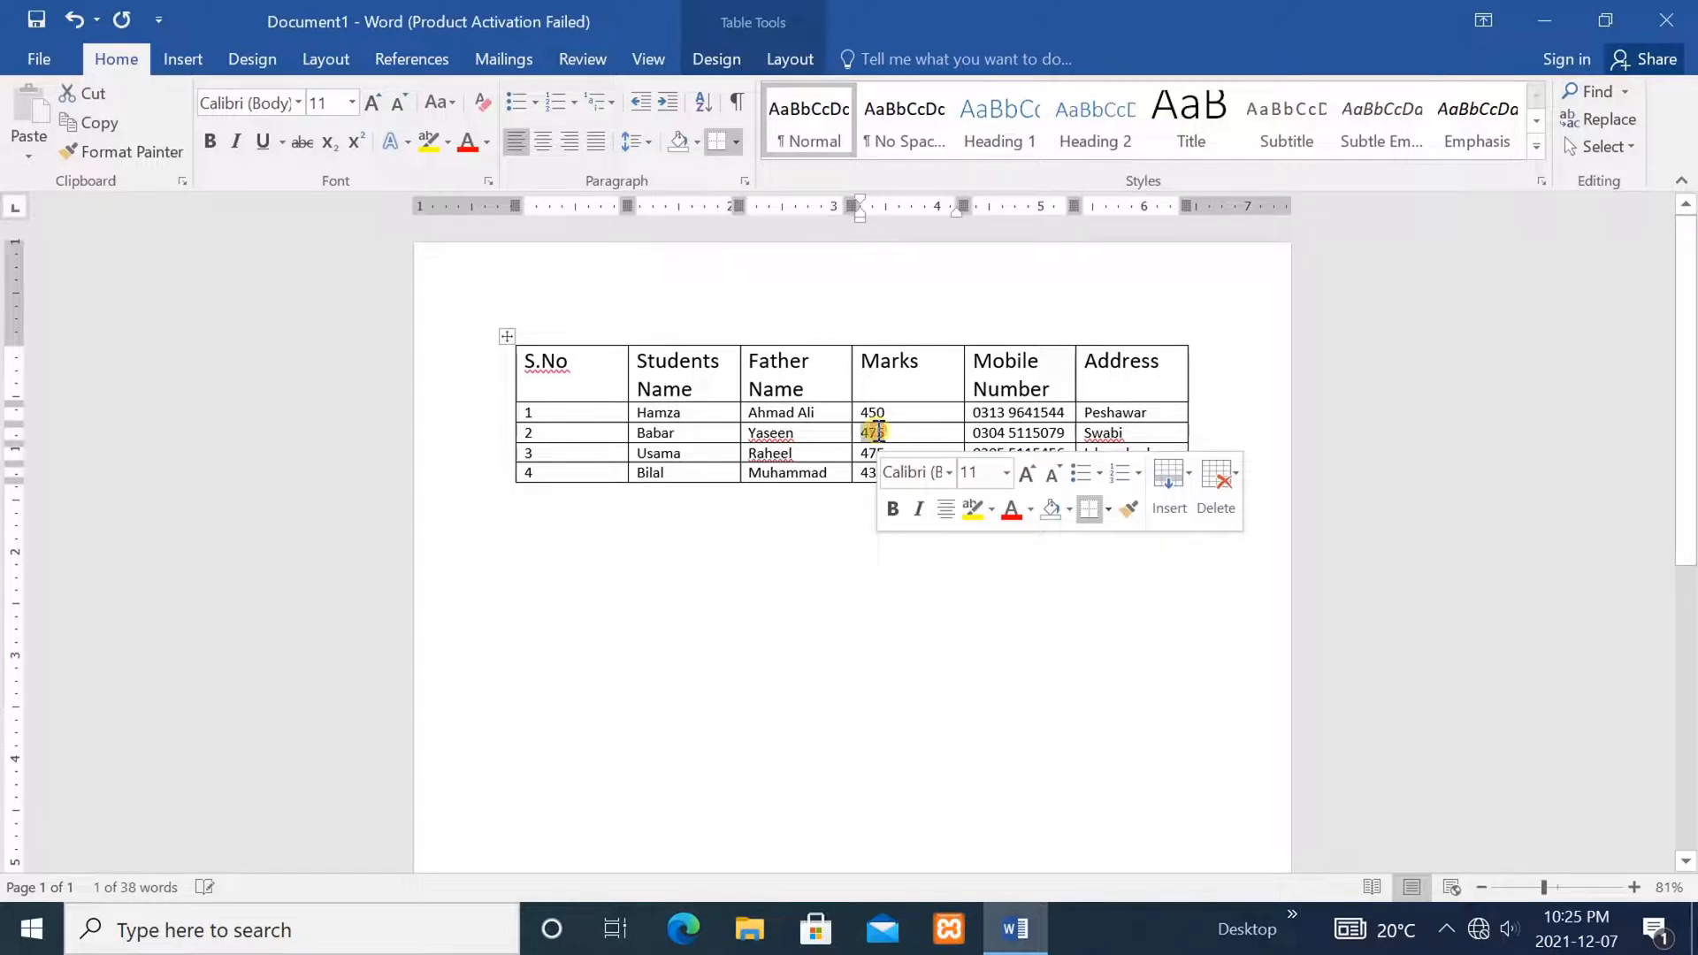
pyautogui.click(764, 435)
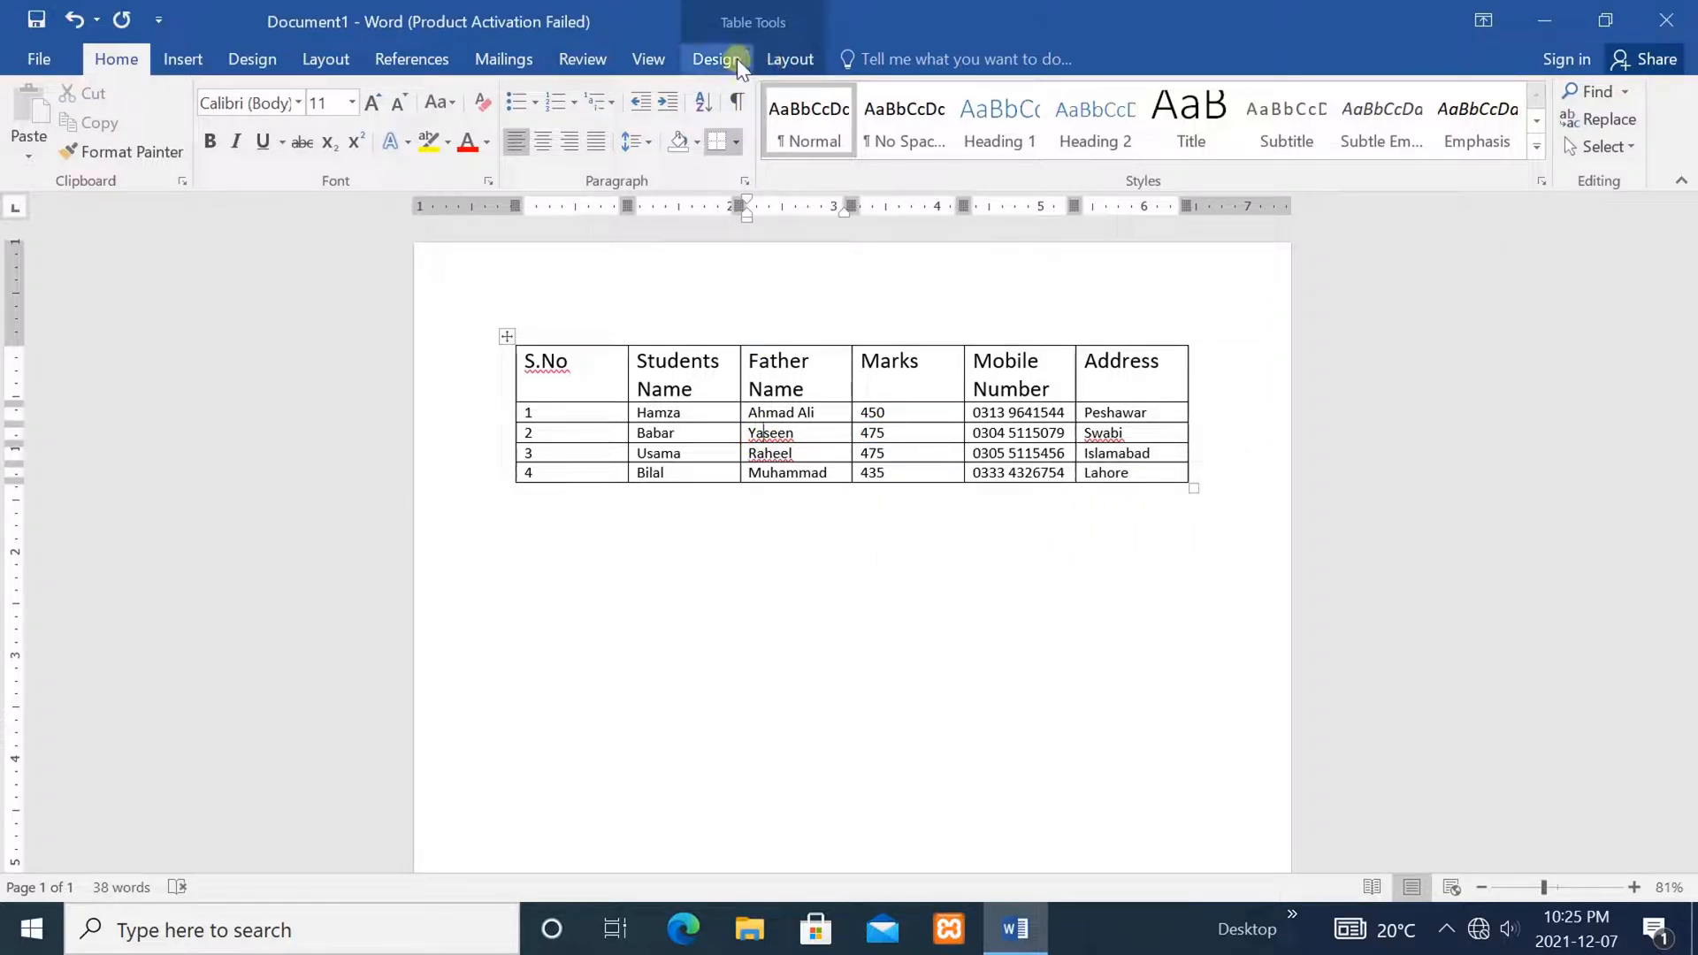
pyautogui.click(791, 58)
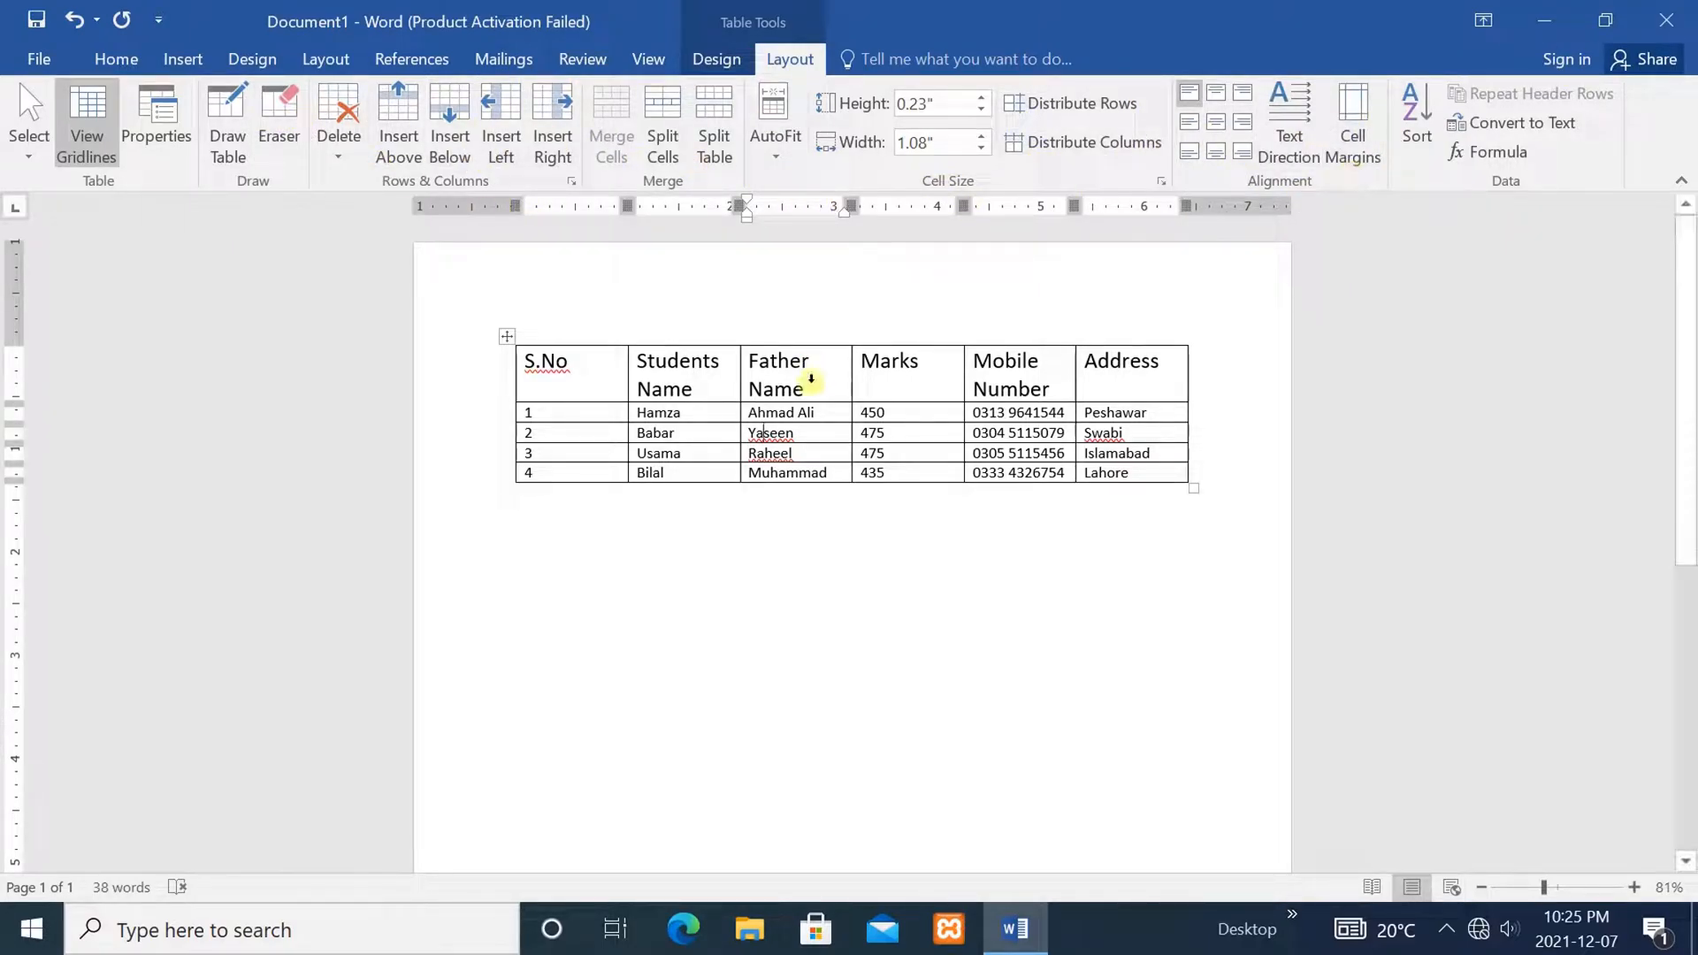
pyautogui.click(1048, 483)
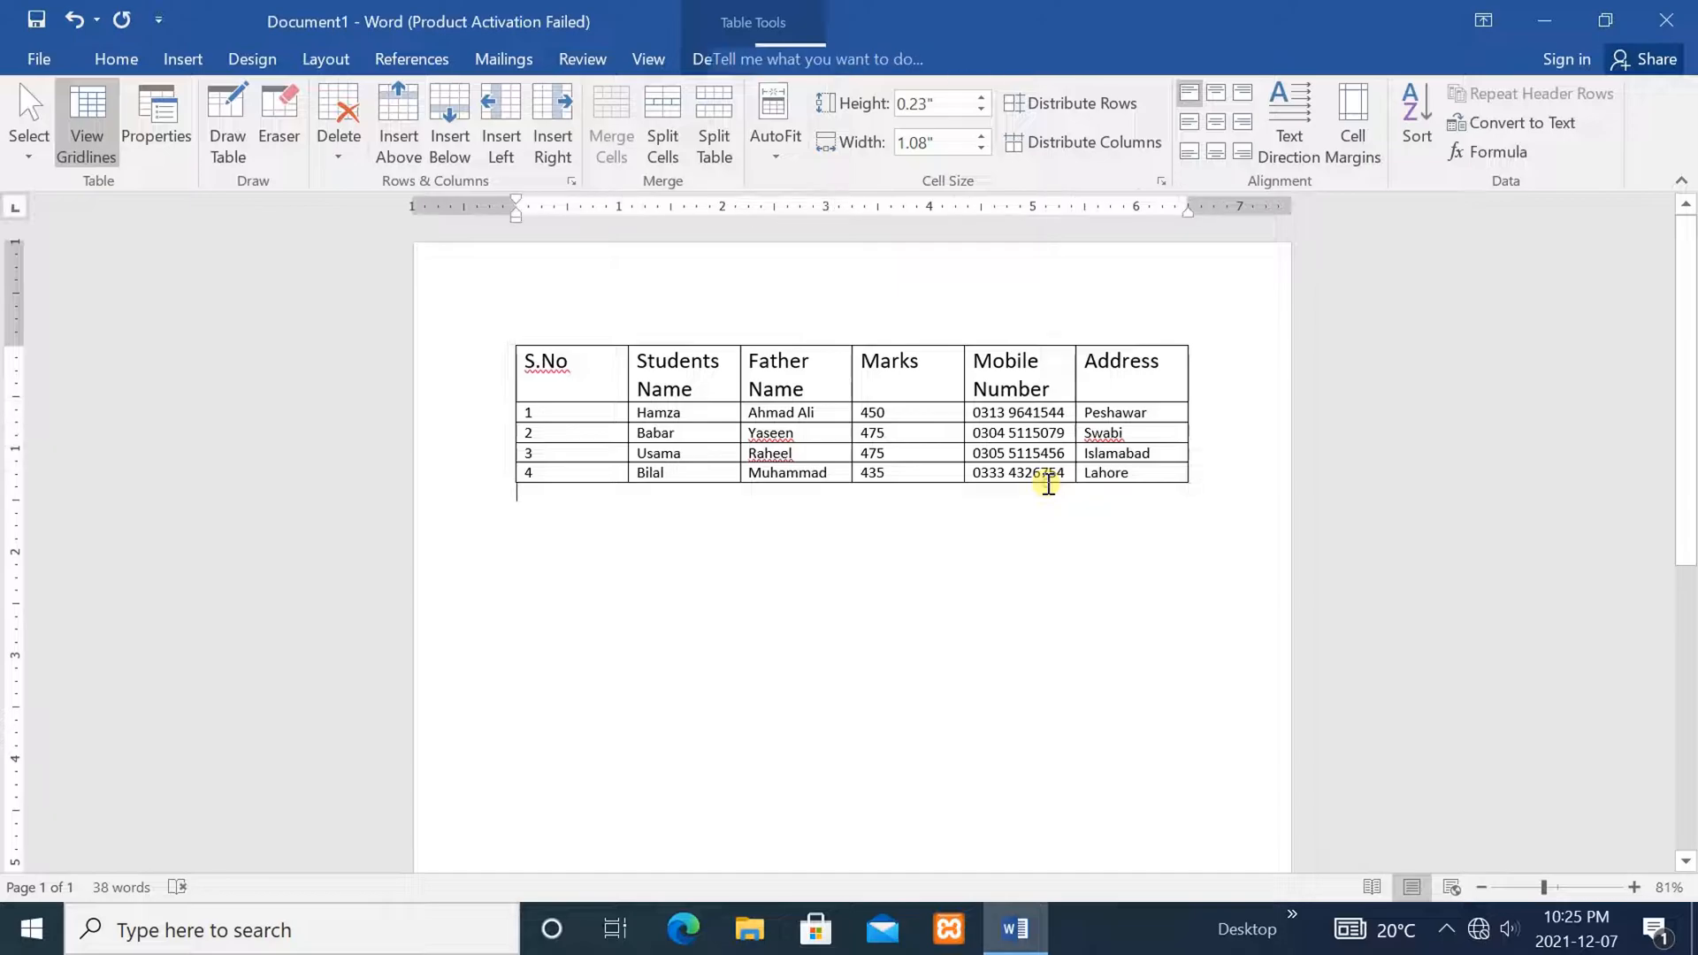
pyautogui.click(933, 430)
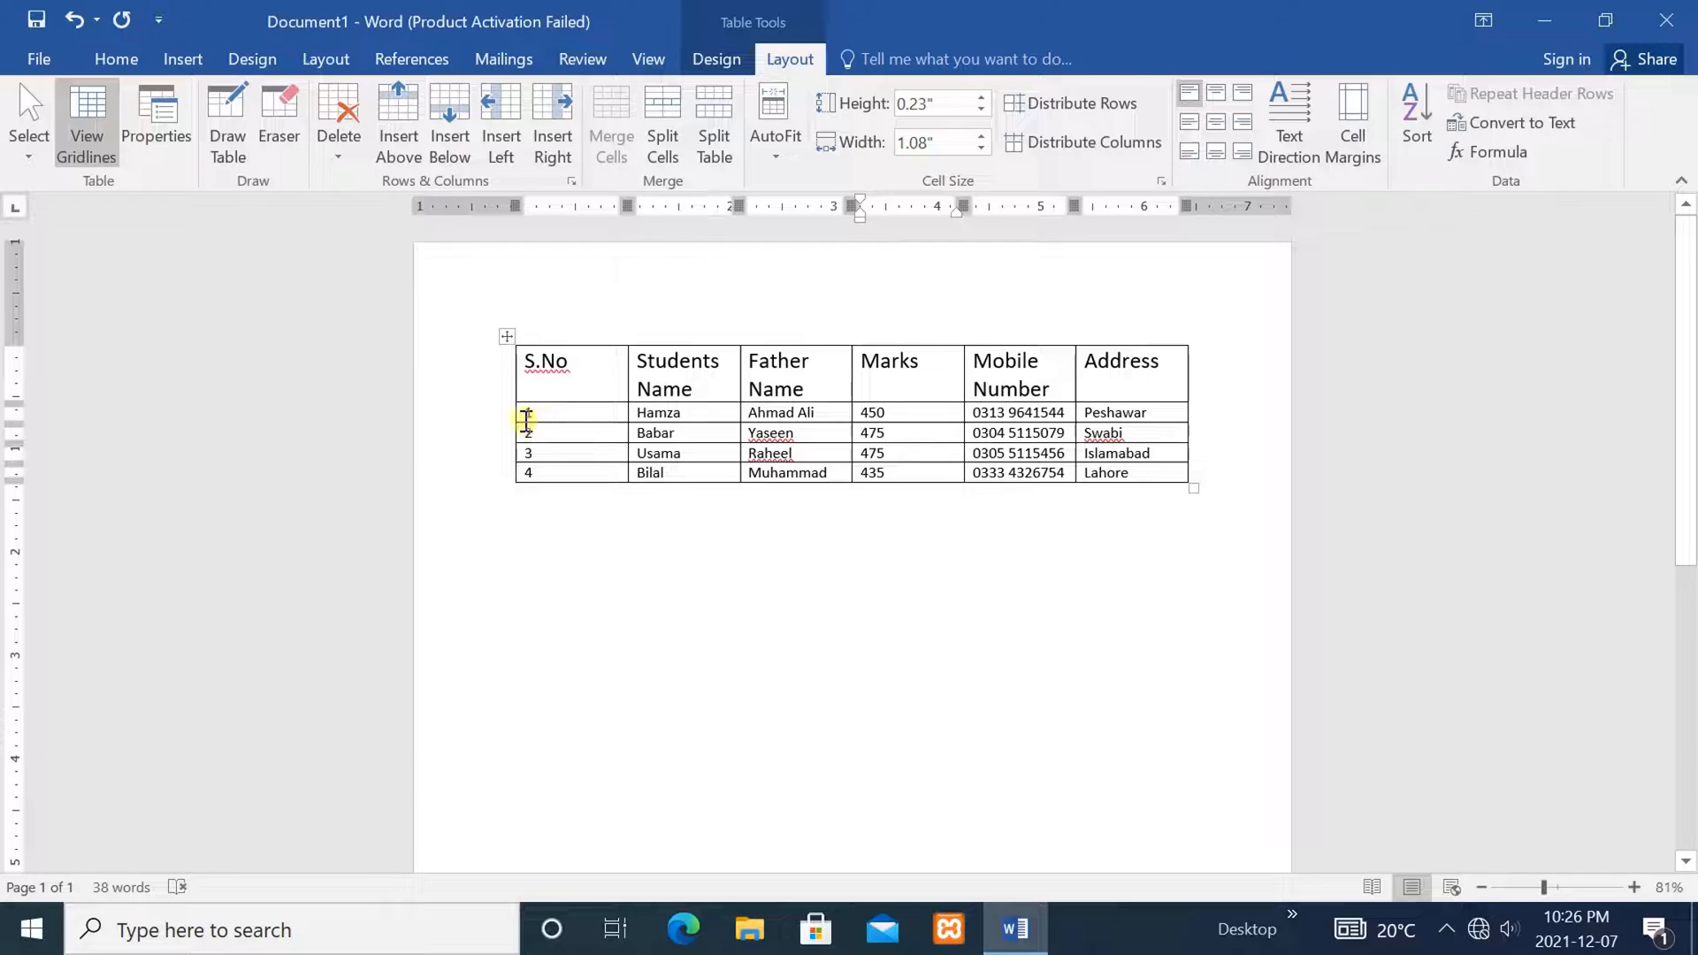
# Insert a blank row below the first student, then undo the insertion
pyautogui.click(557, 419)
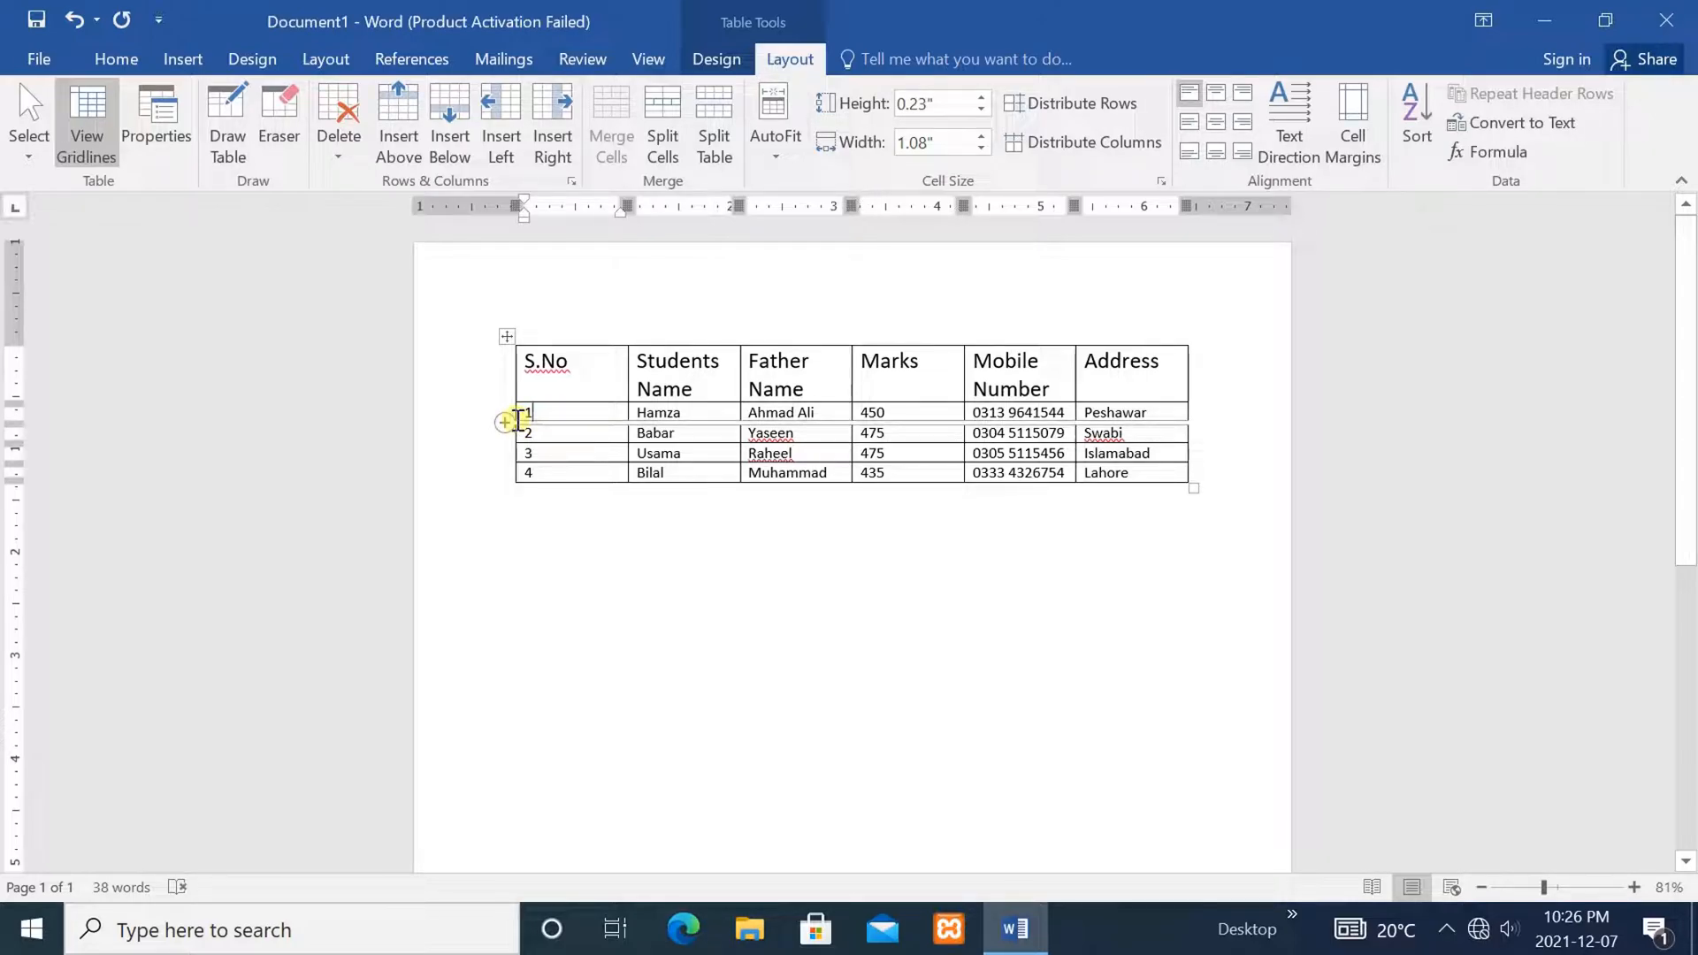
pyautogui.click(505, 422)
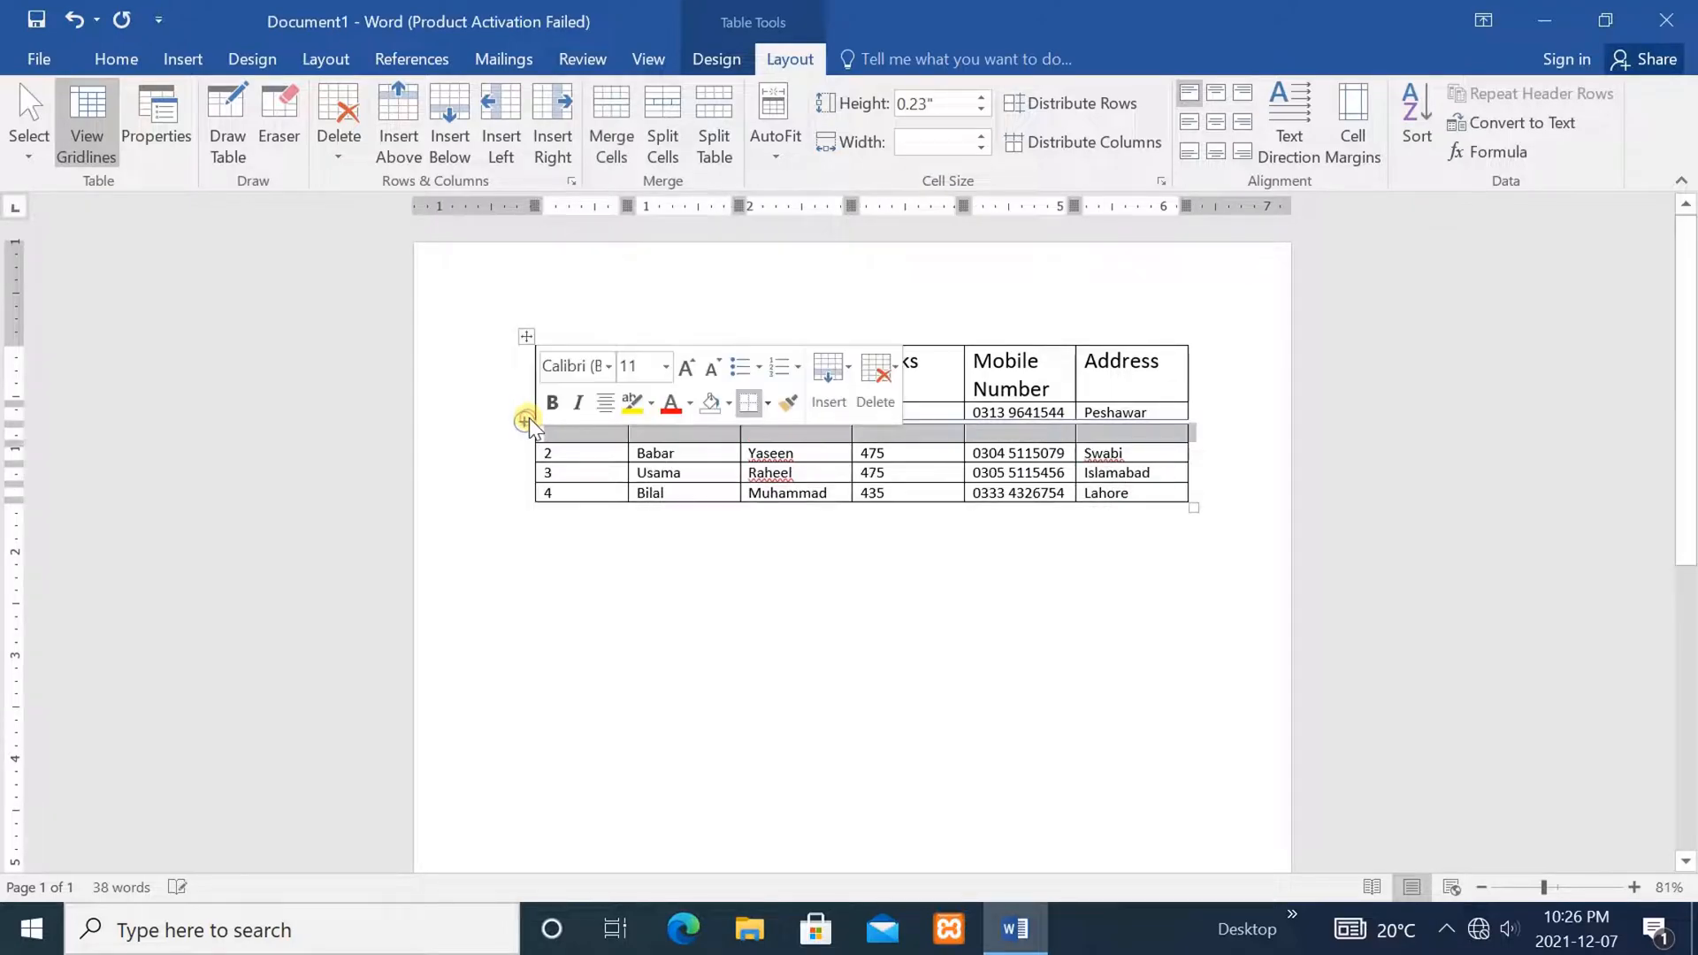
pyautogui.click(587, 432)
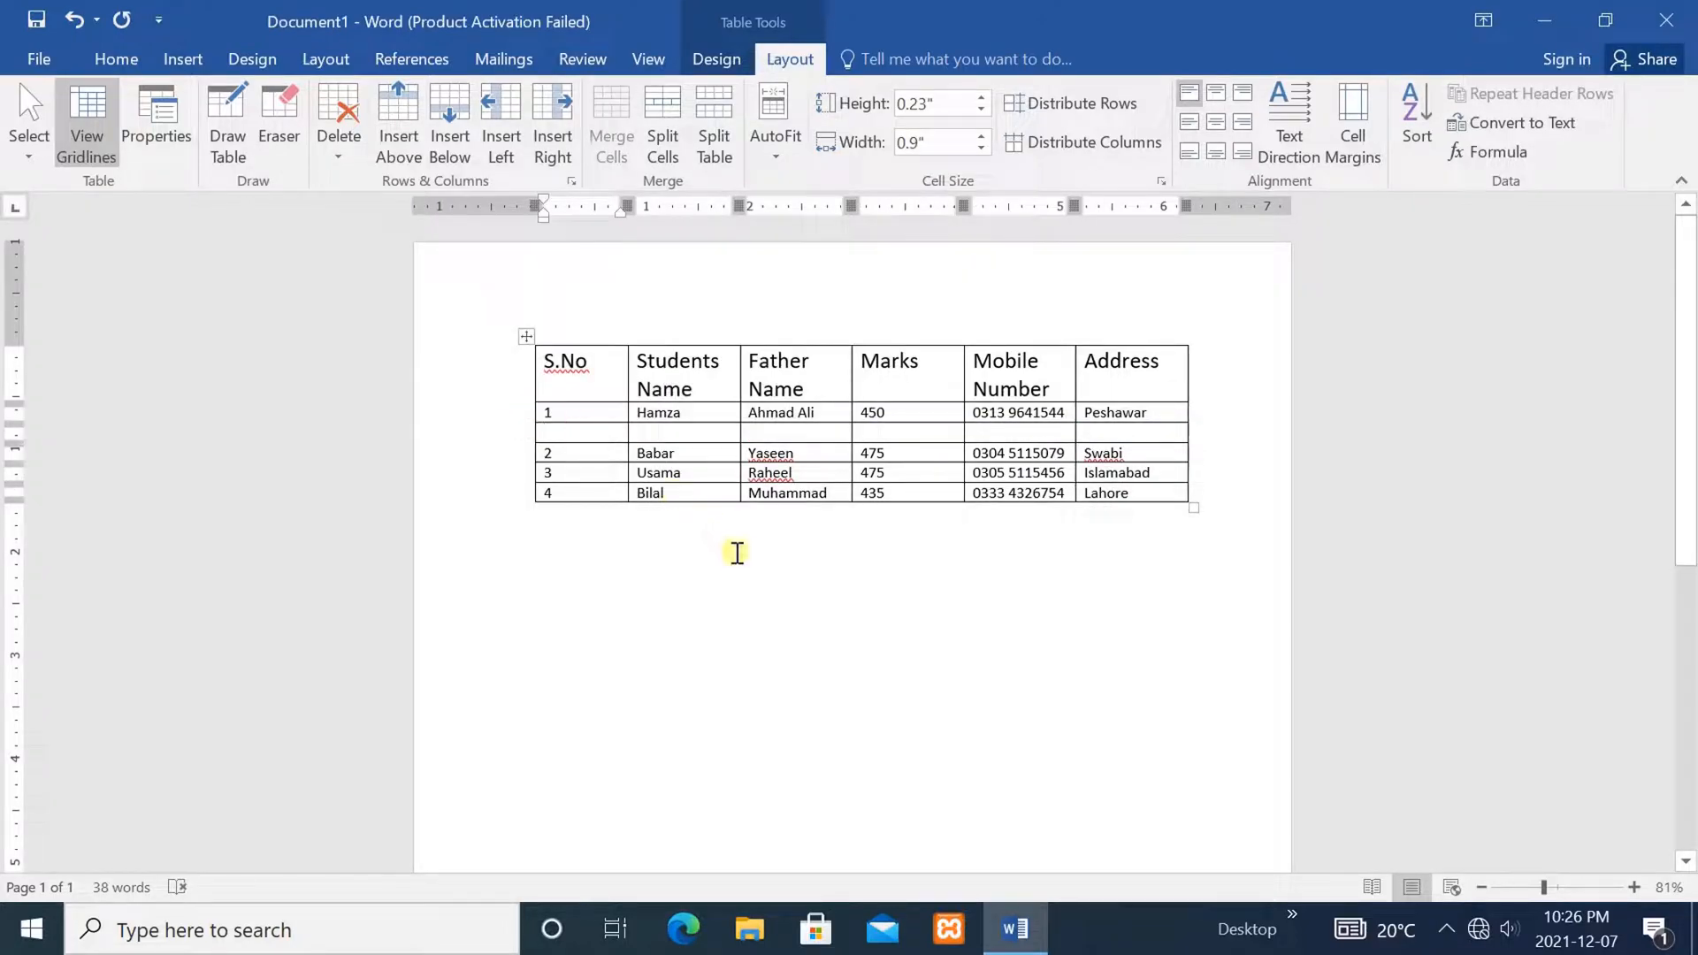
pyautogui.hotkey('ctrl', 'z')
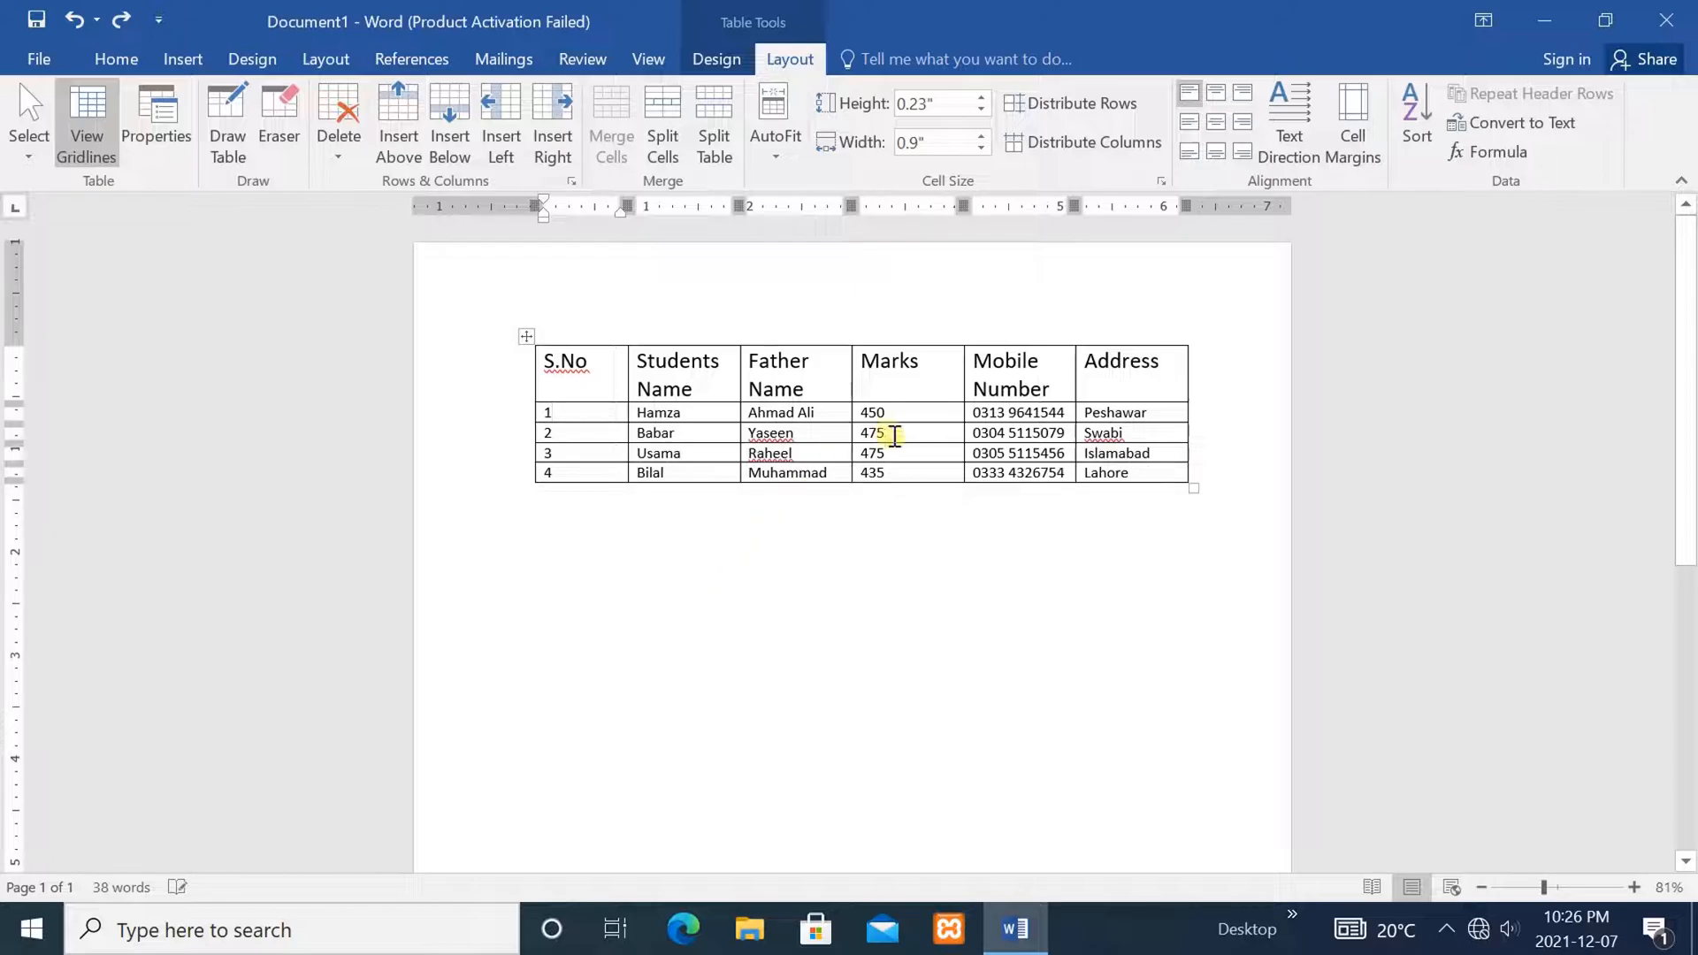
pyautogui.click(893, 451)
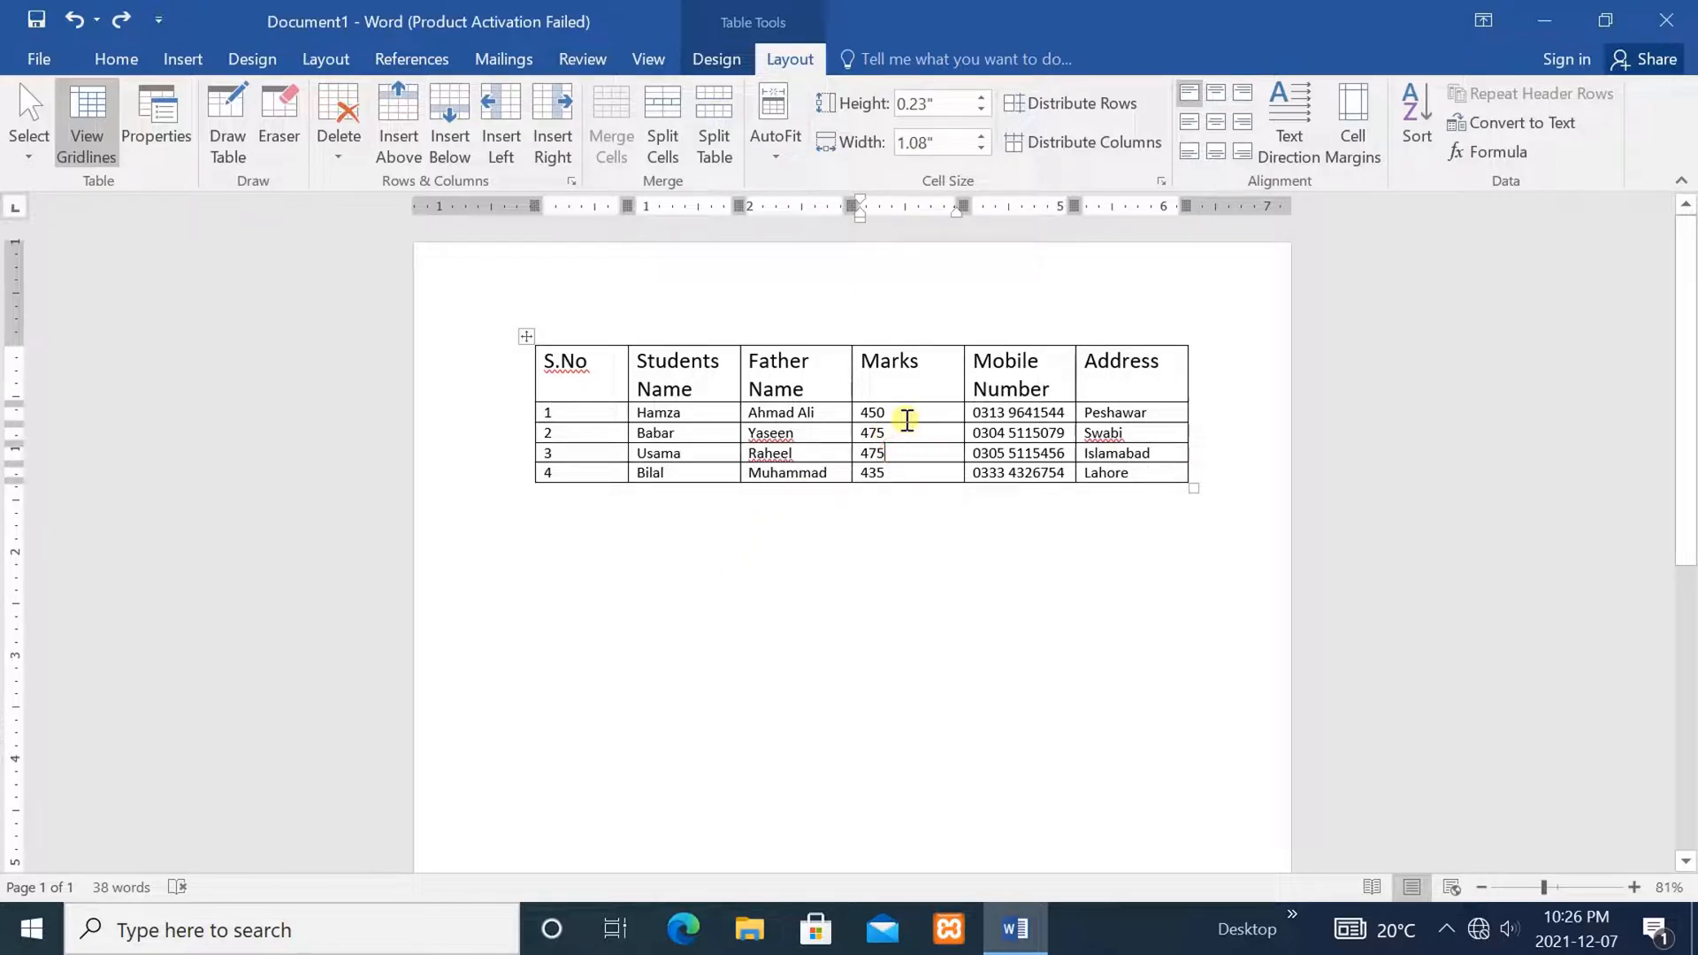
# Drag the bottom borders of all four student rows downward to make each row taller
pyautogui.moveTo(912, 422); pyautogui.dragTo(911, 449)
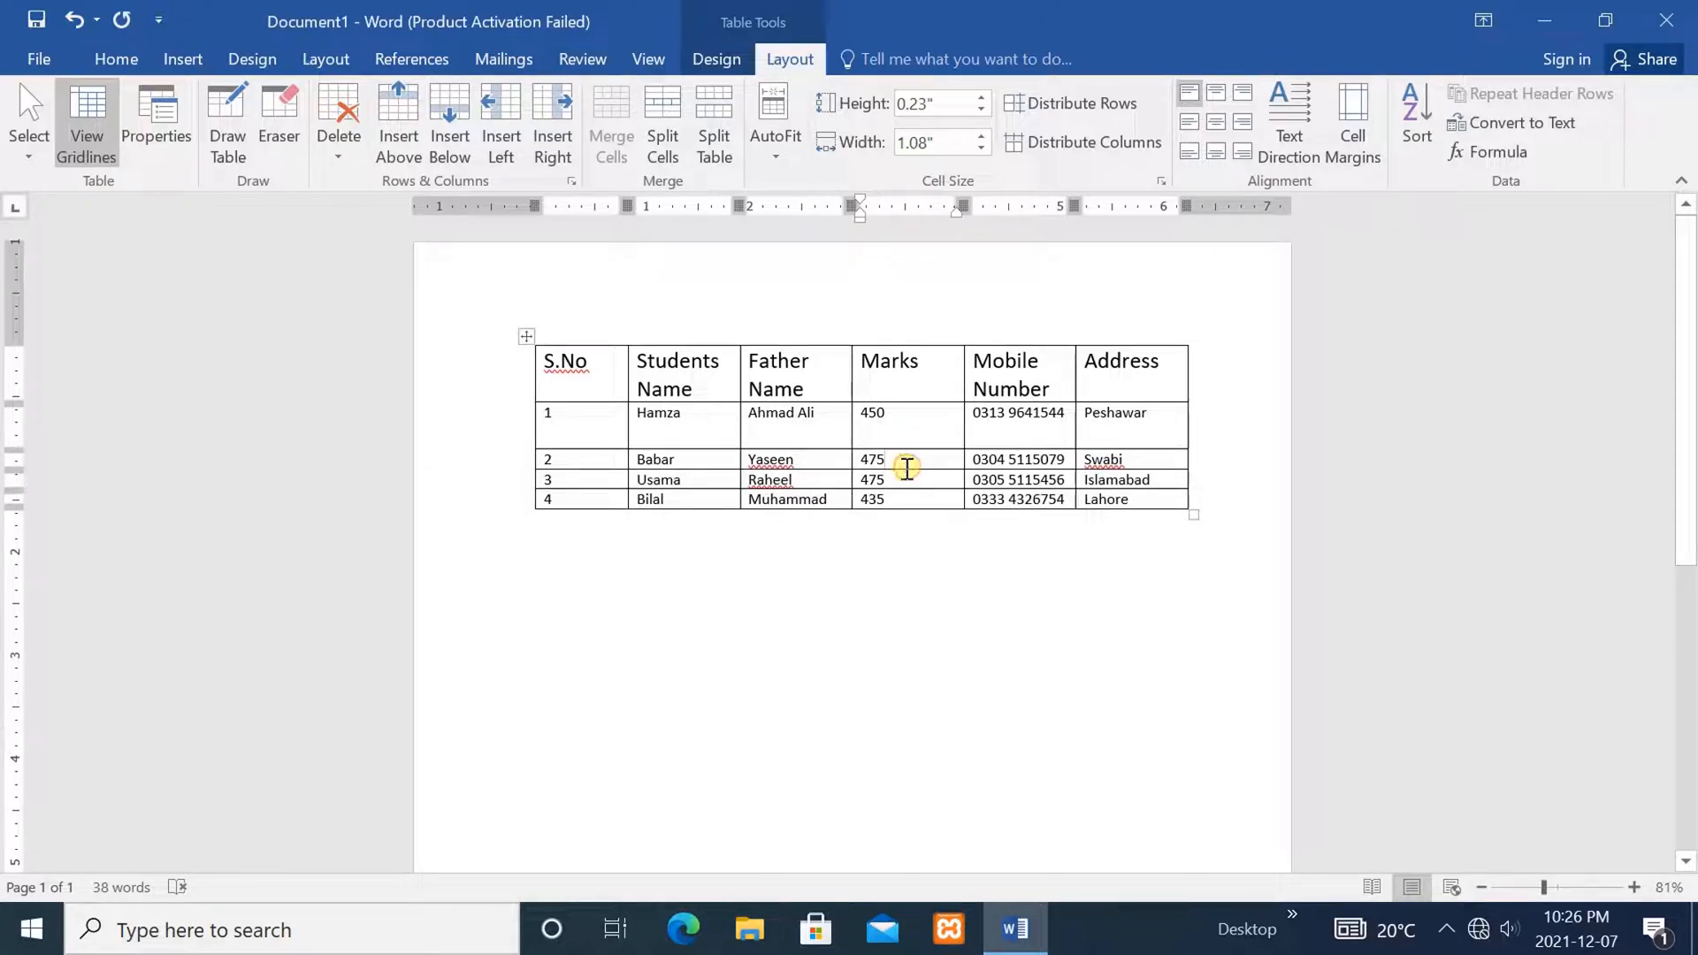
pyautogui.moveTo(902, 469); pyautogui.dragTo(906, 499)
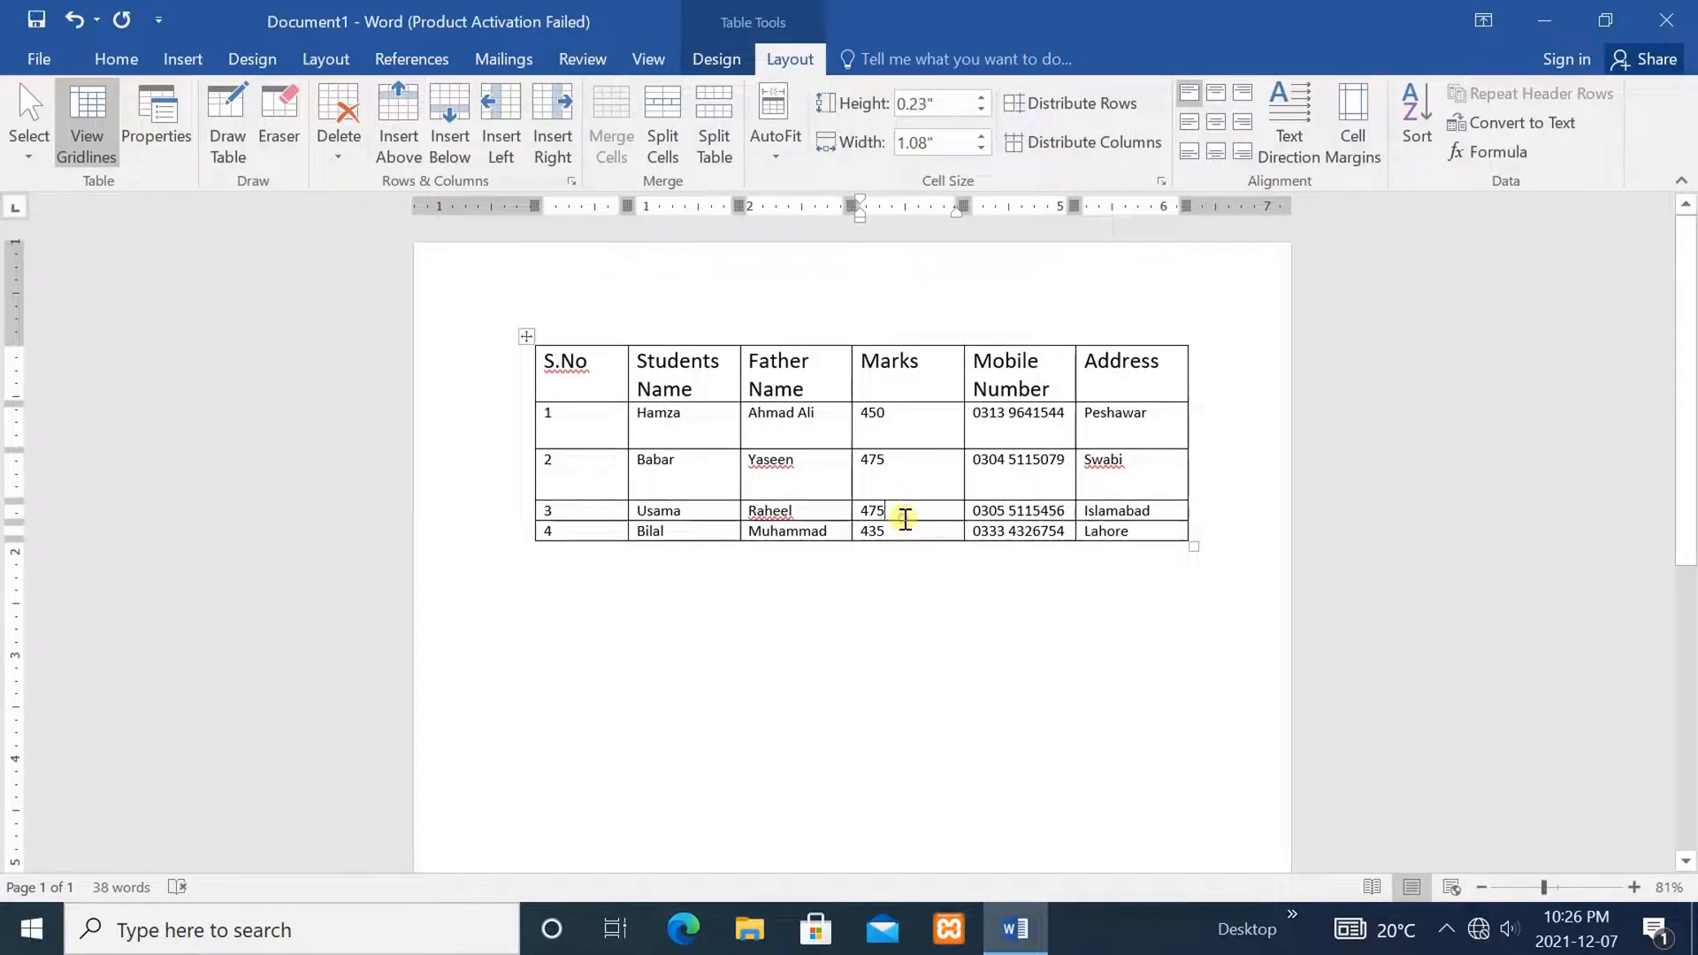
pyautogui.moveTo(924, 520); pyautogui.dragTo(921, 559)
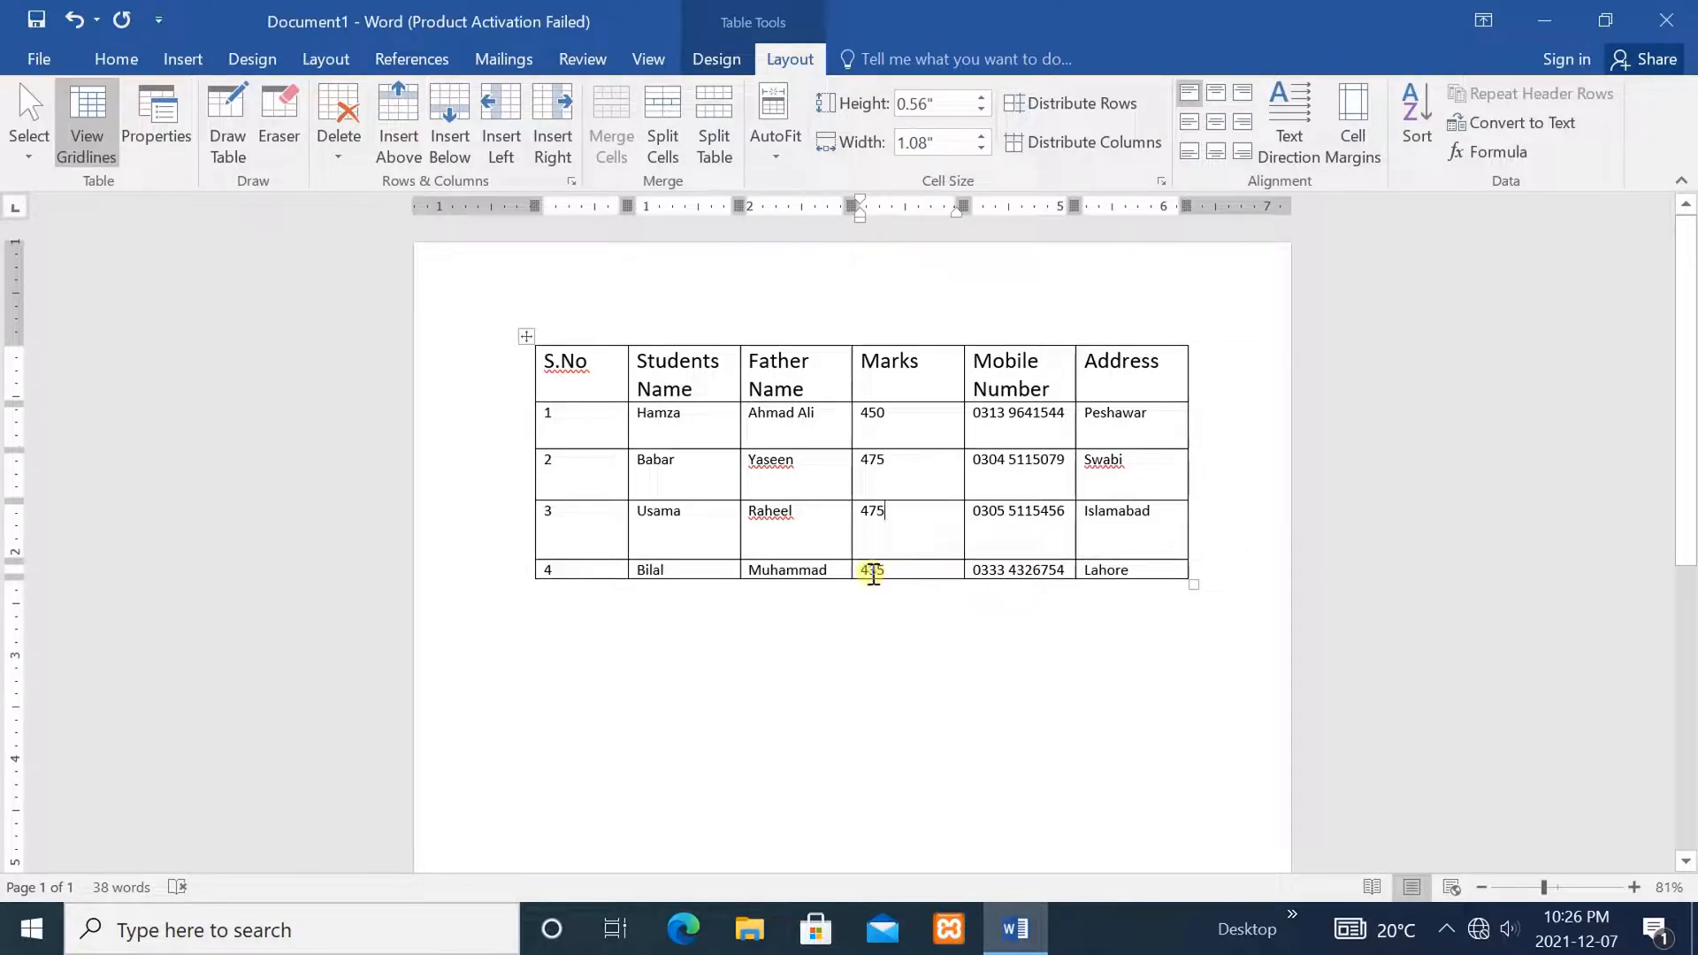
pyautogui.moveTo(942, 579); pyautogui.dragTo(933, 615)
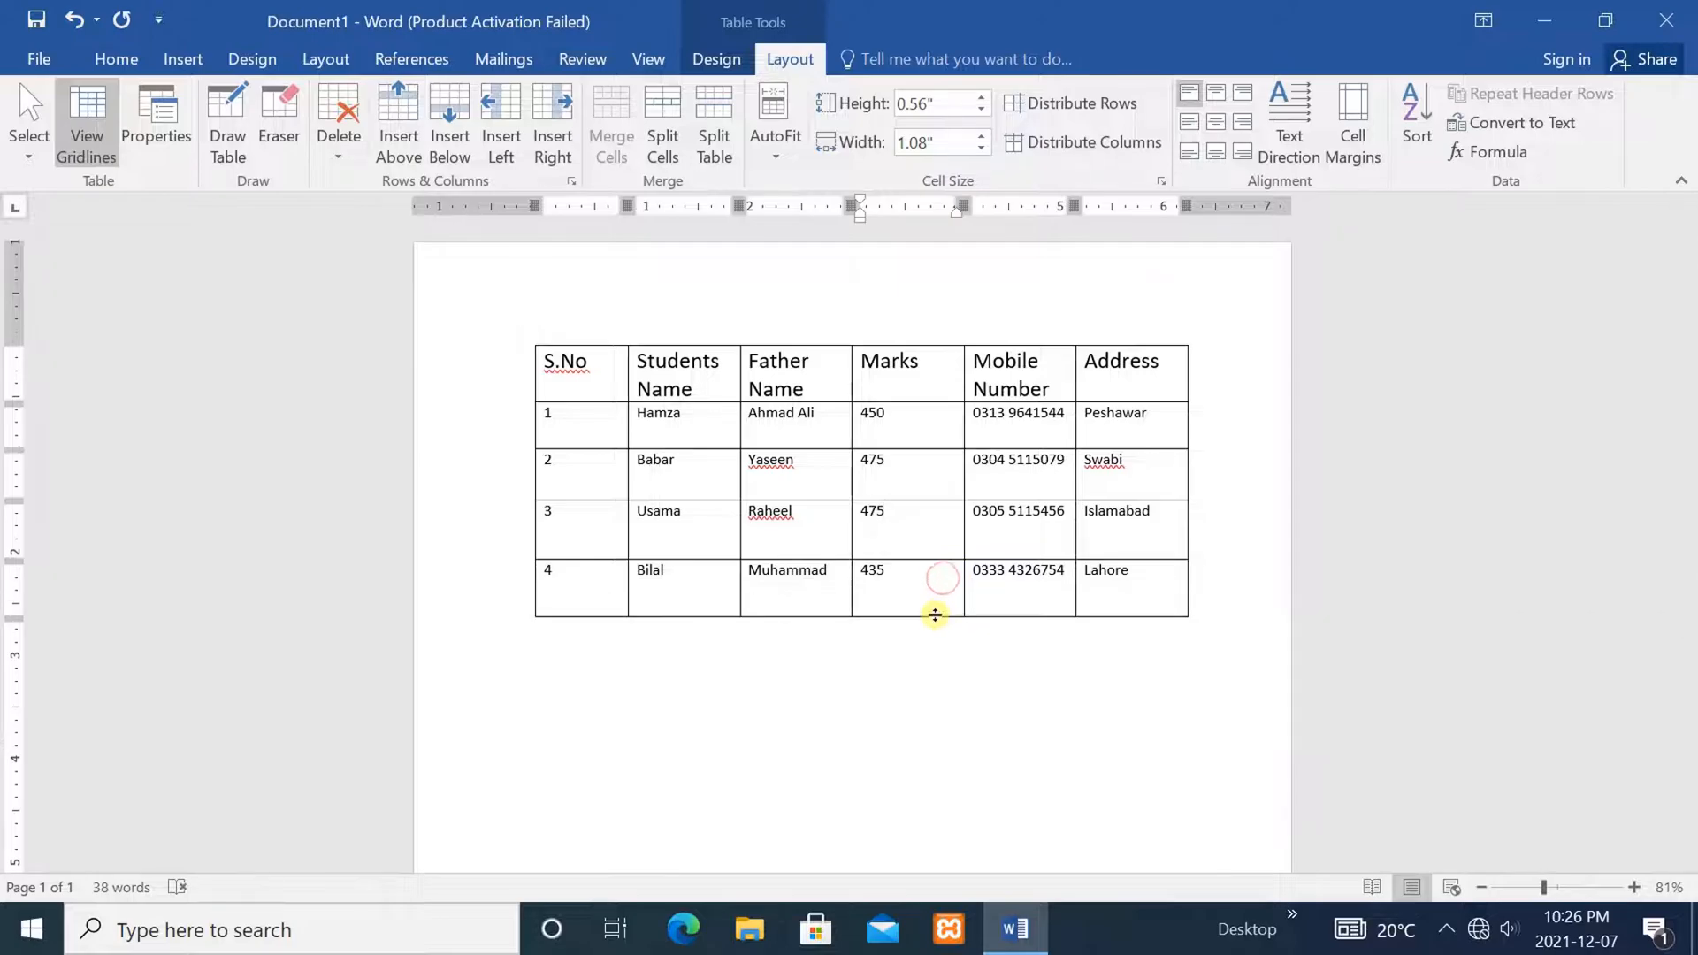
pyautogui.click(982, 668)
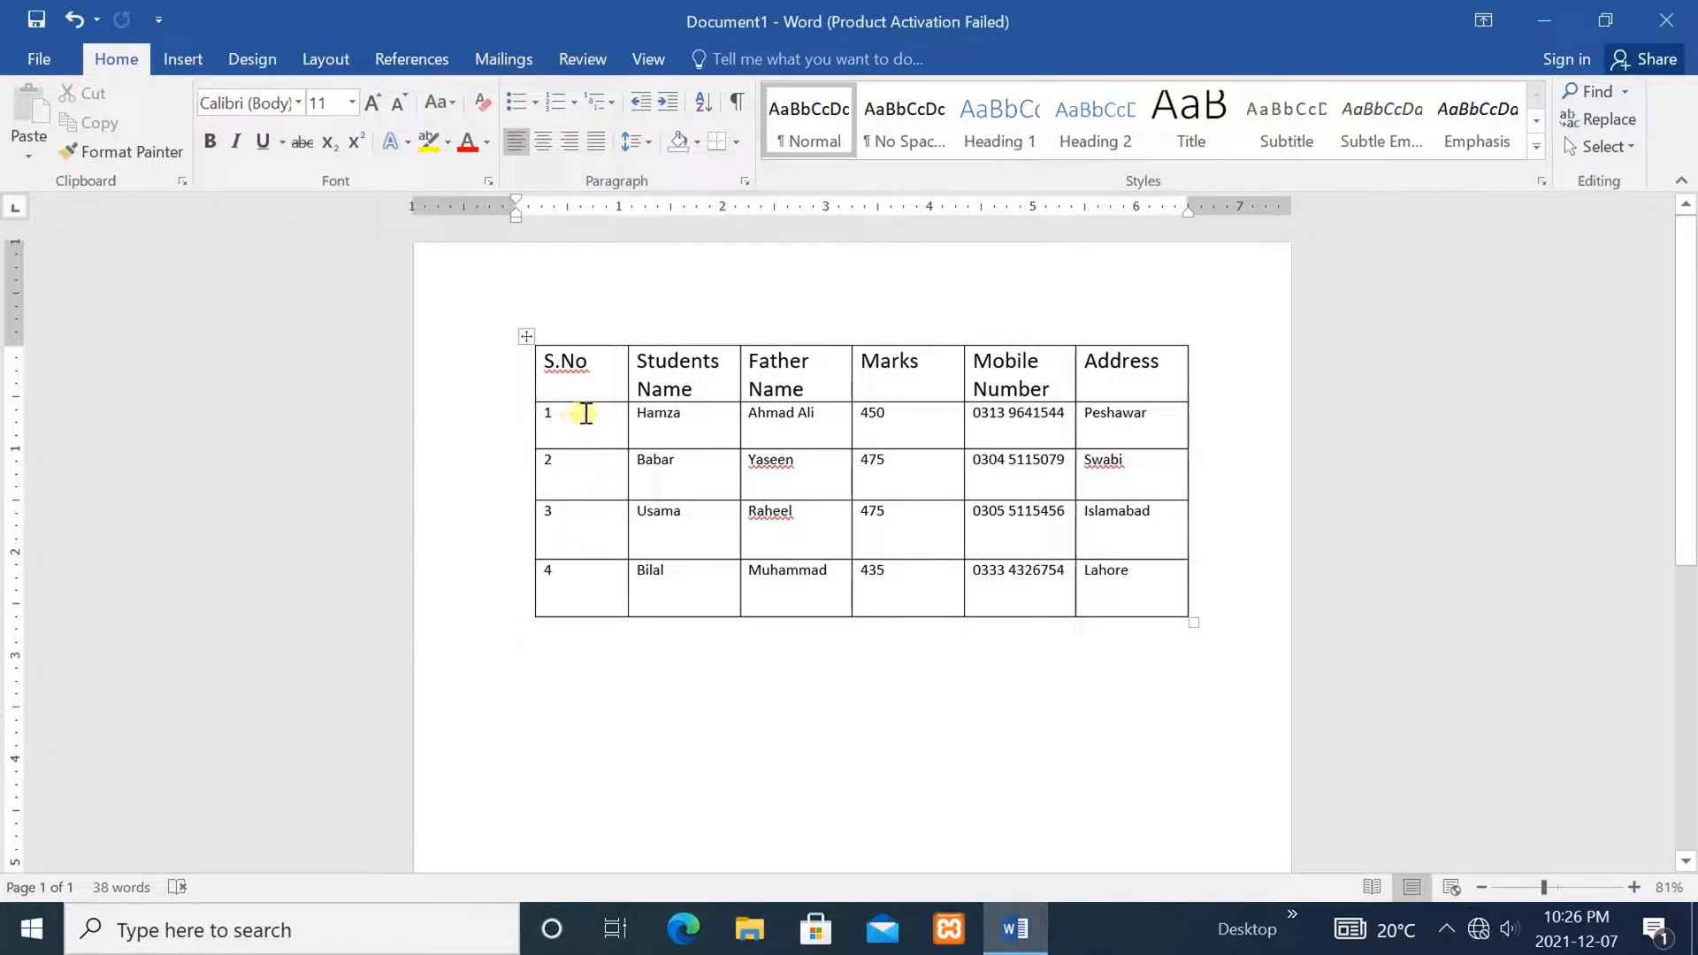
# Select the S.No column and apply Align Center to centre its contents both ways
pyautogui.moveTo(580, 357); pyautogui.dragTo(557, 595)
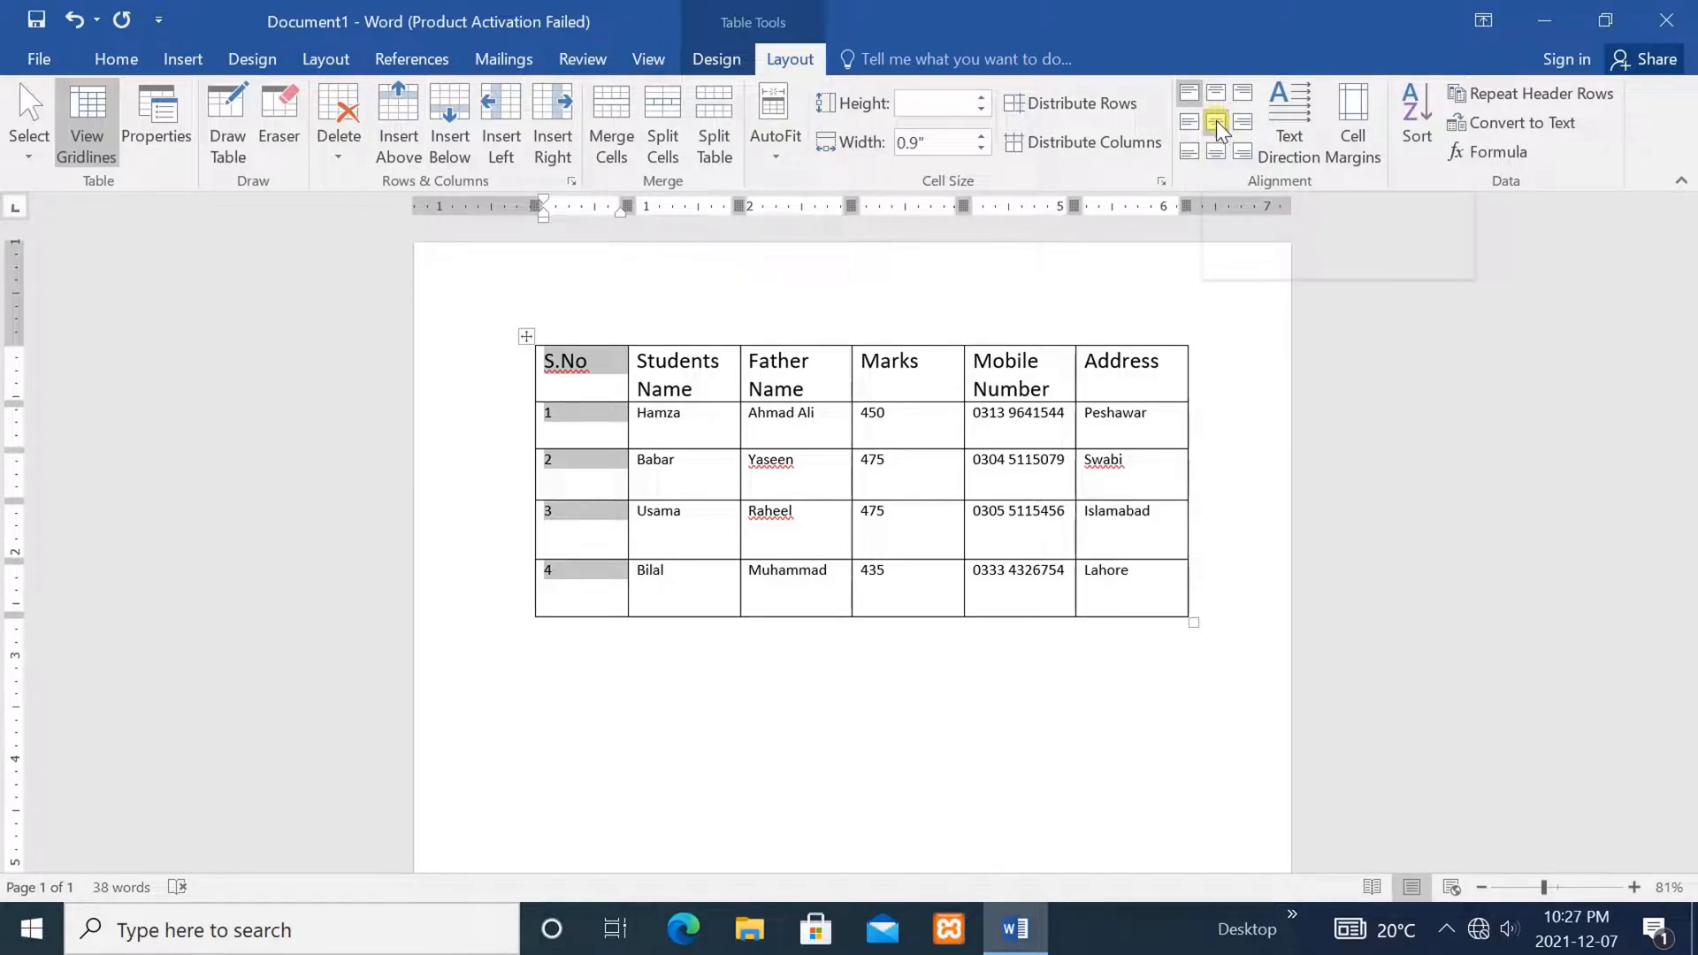
pyautogui.click(1219, 127)
pyautogui.click(670, 761)
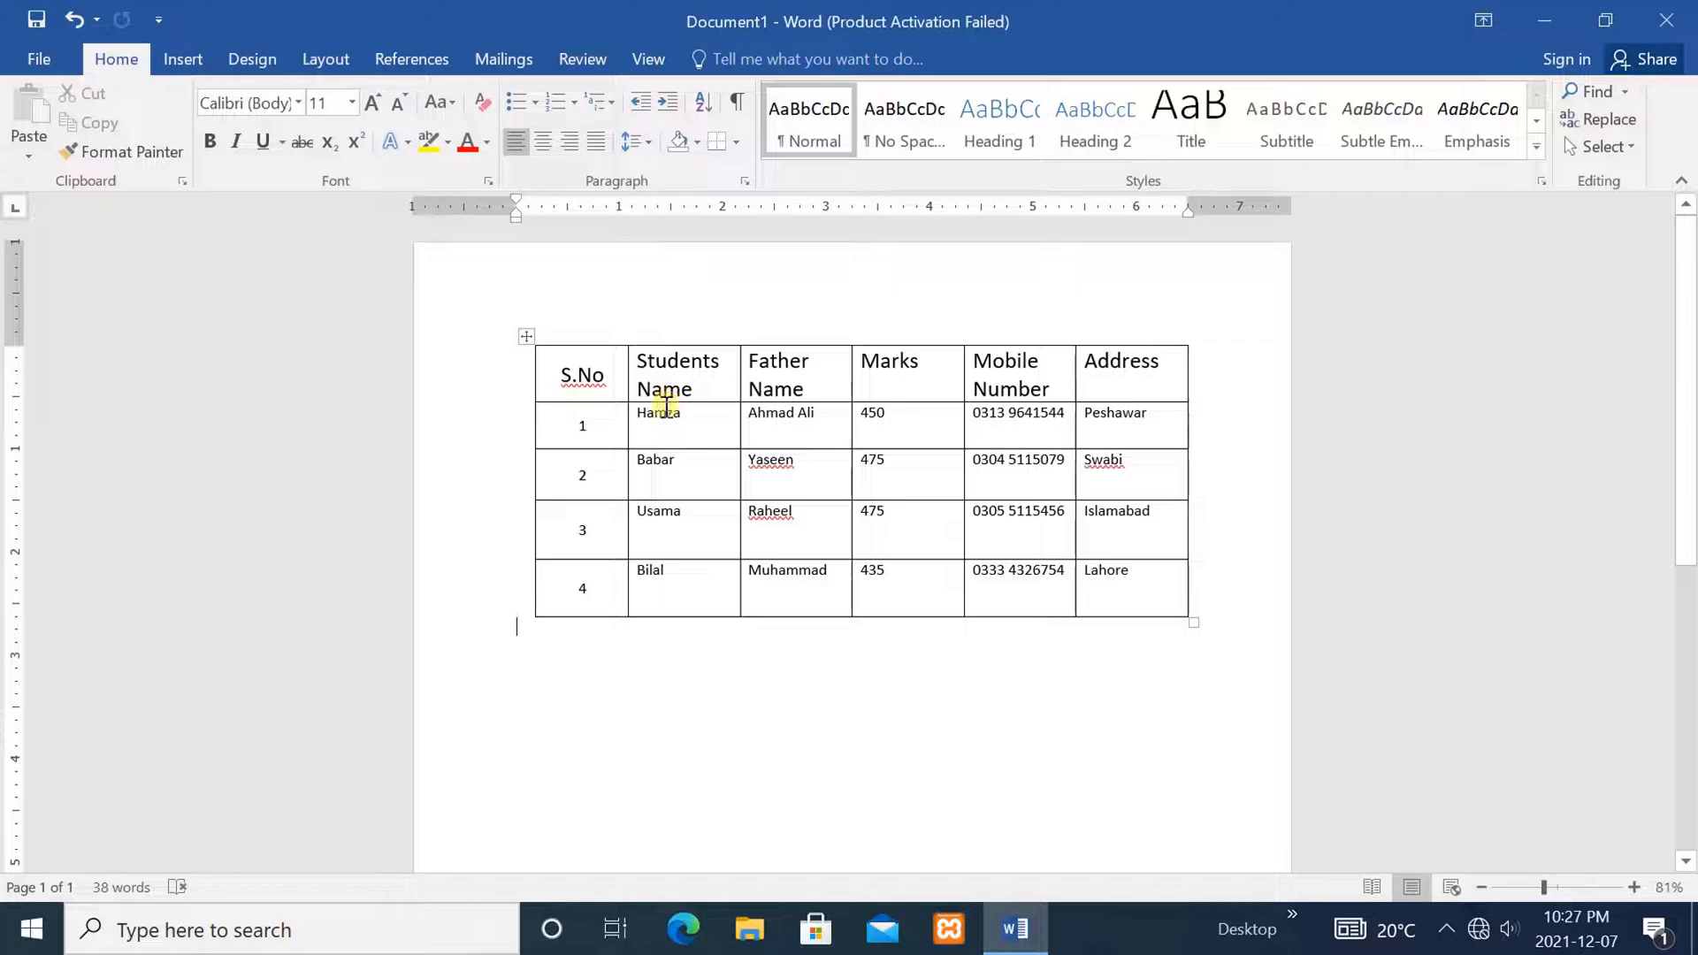
# Align the four student names to the bottom centre of their Students Name cells
pyautogui.moveTo(665, 411); pyautogui.dragTo(663, 575)
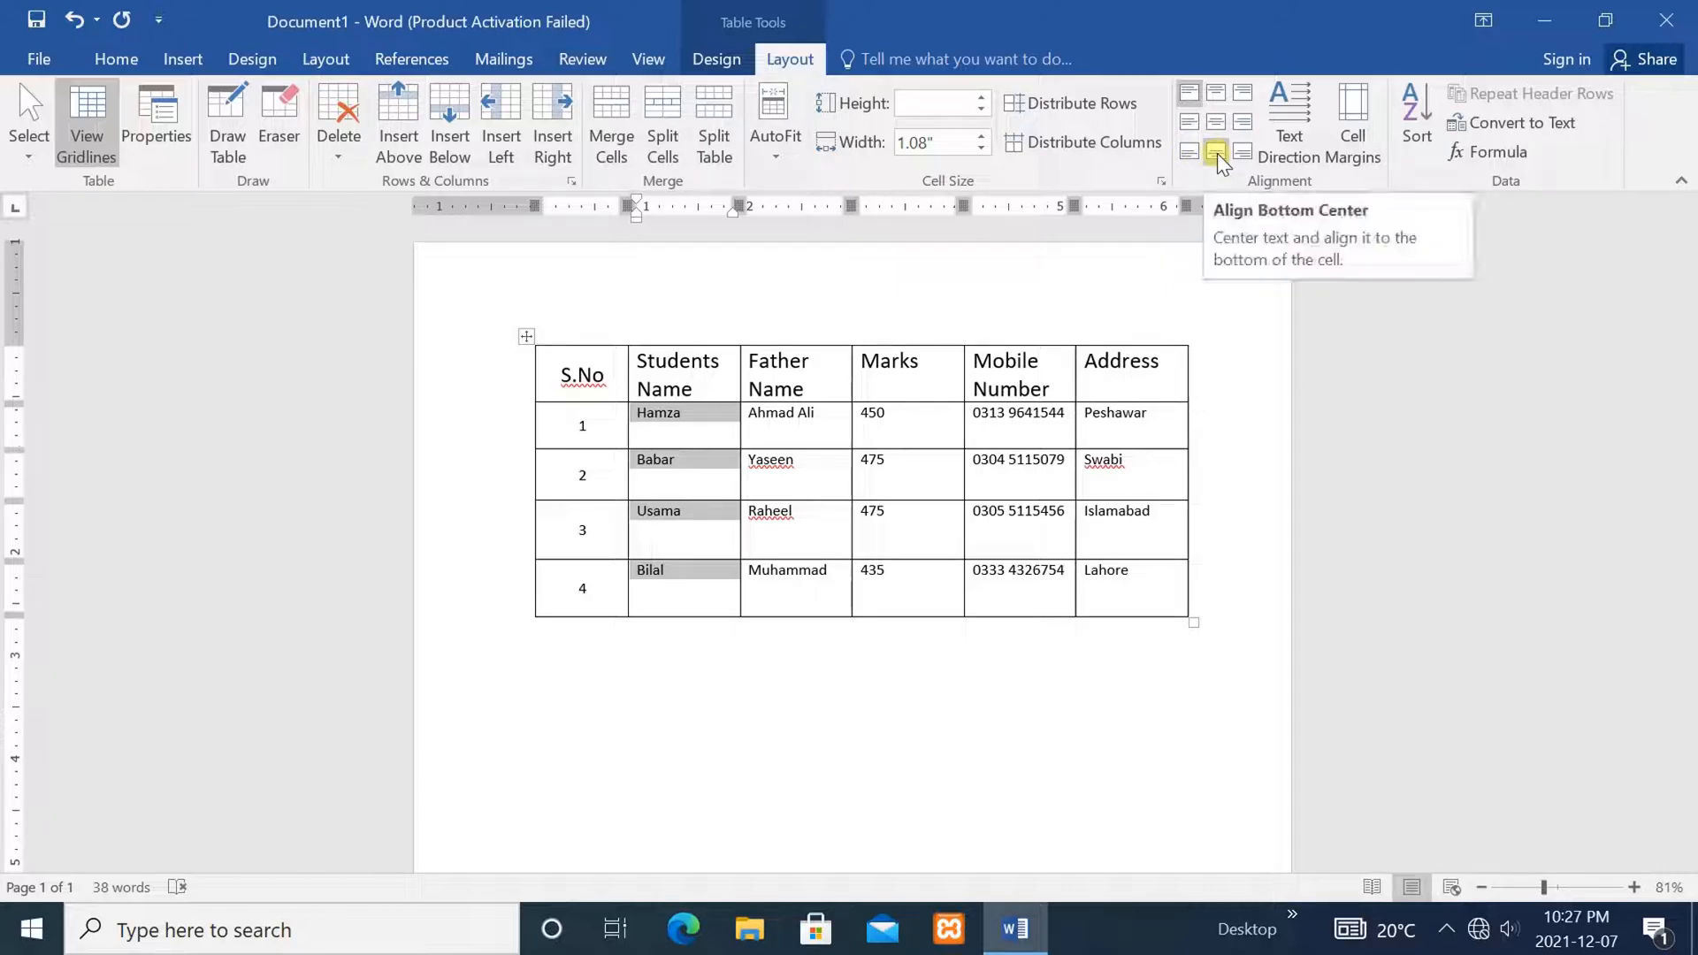
pyautogui.click(1217, 156)
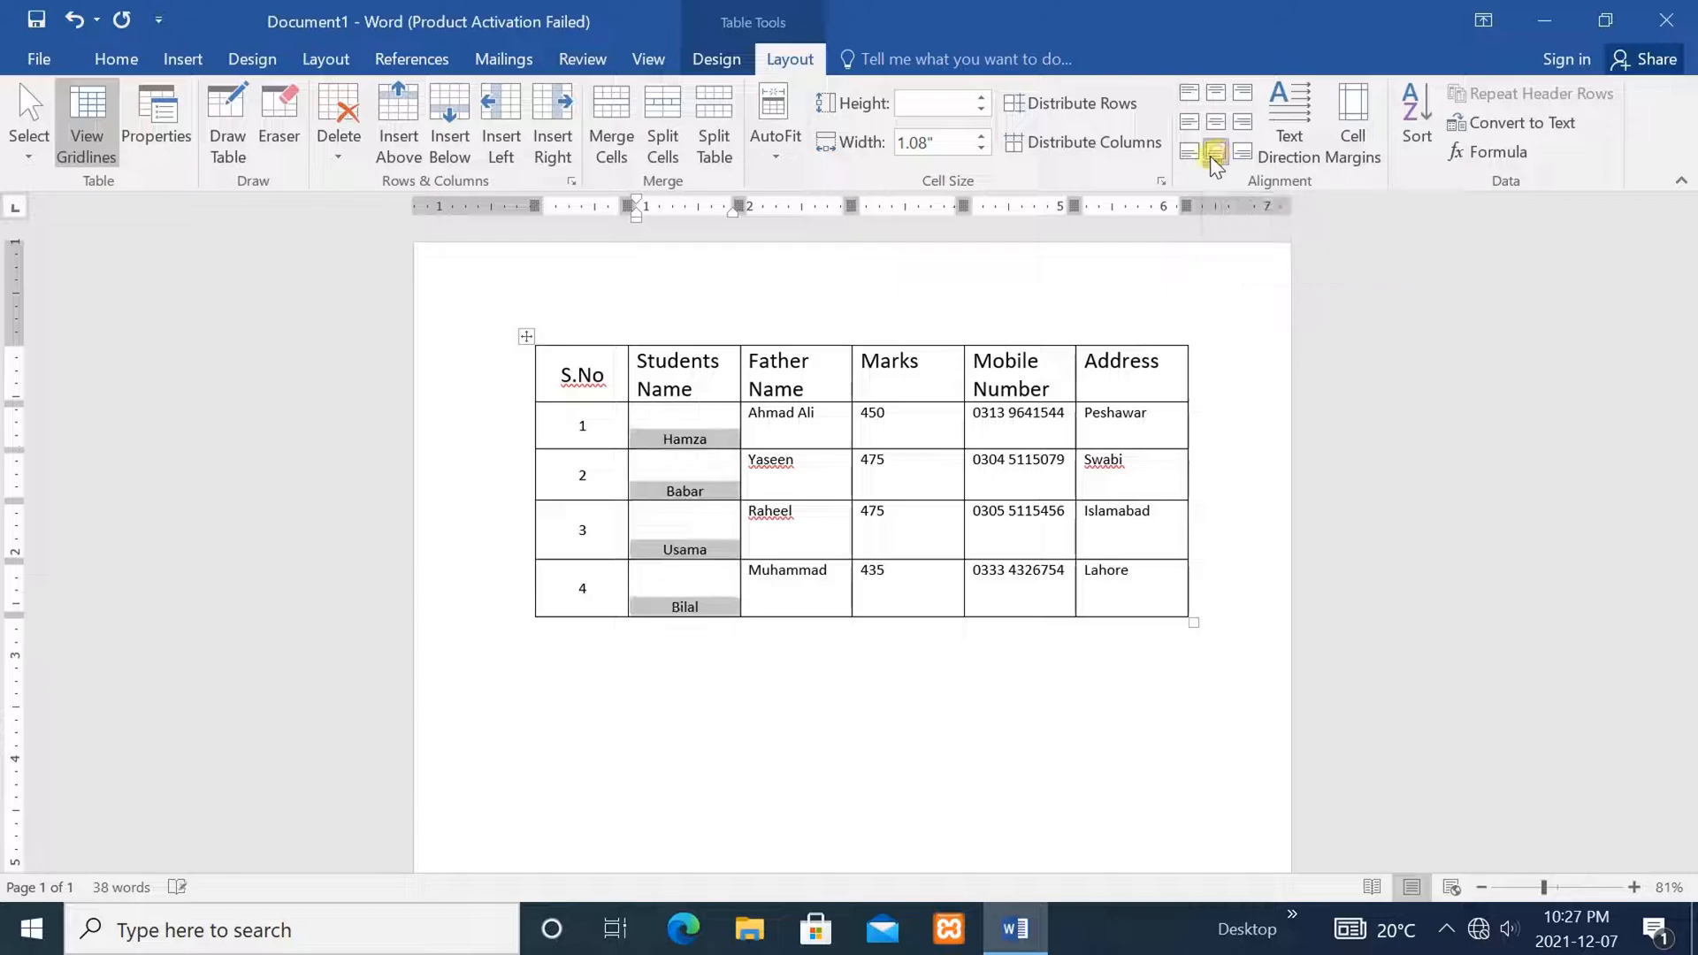
pyautogui.click(868, 740)
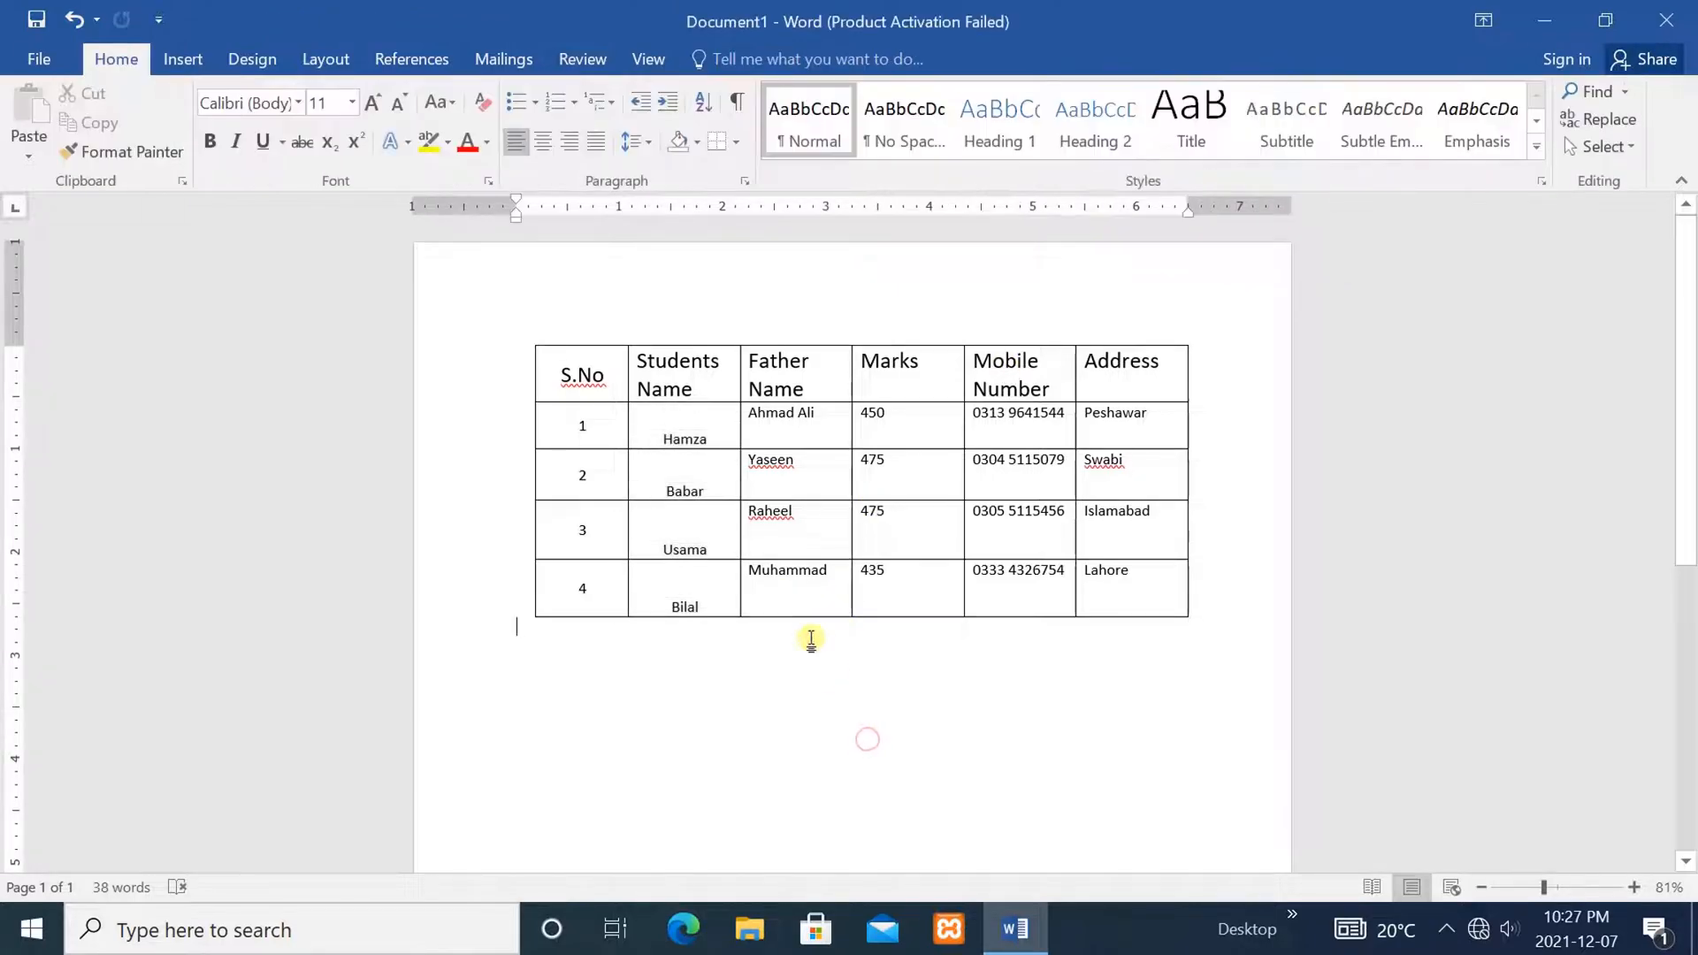
# Align the Marks header and the values 450, 475, 475, 435 to the top right of their cells
pyautogui.moveTo(903, 590); pyautogui.dragTo(899, 389)
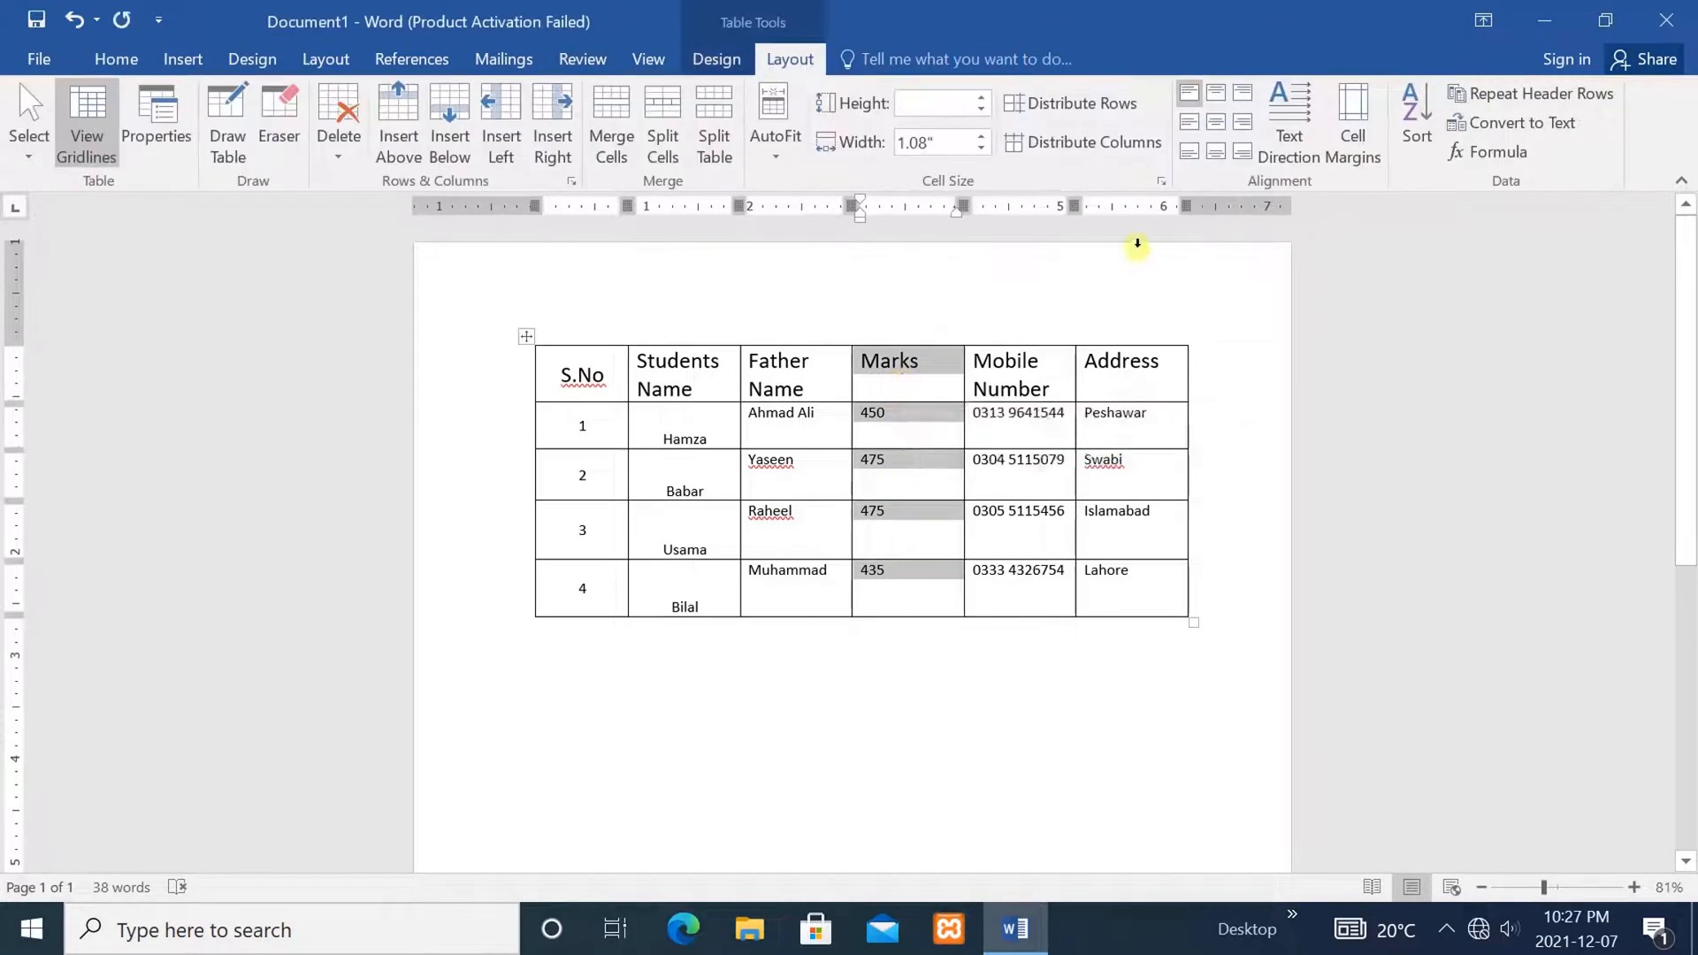
pyautogui.click(1242, 126)
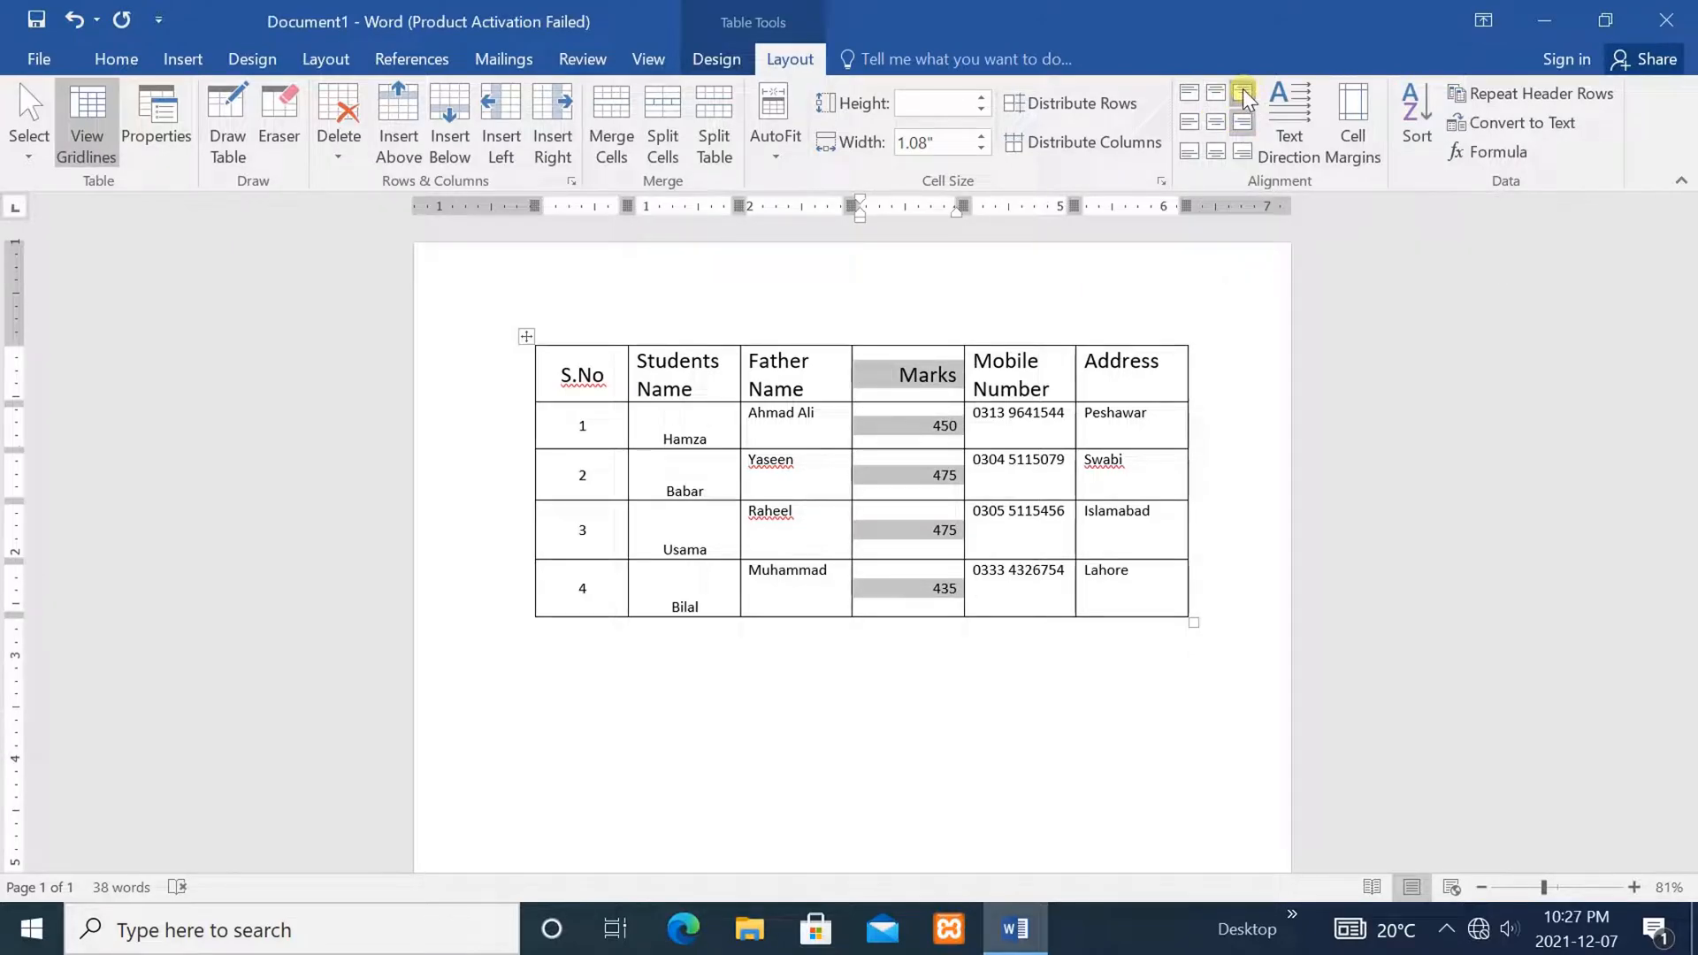
pyautogui.click(1242, 93)
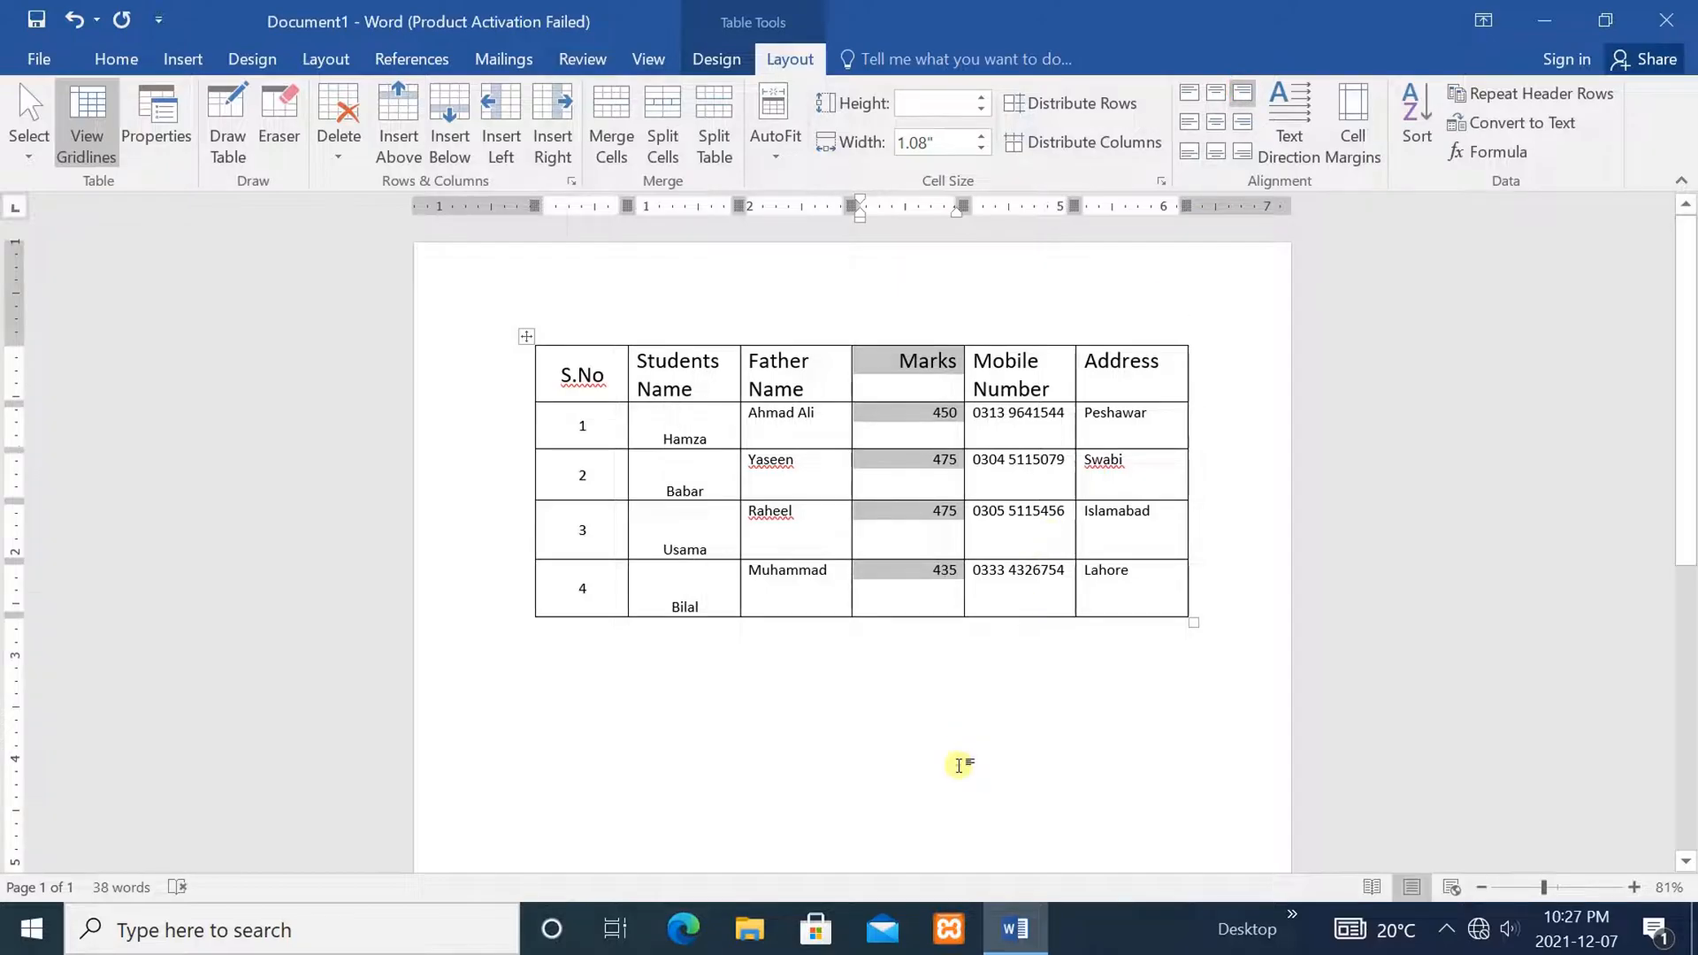
pyautogui.click(959, 766)
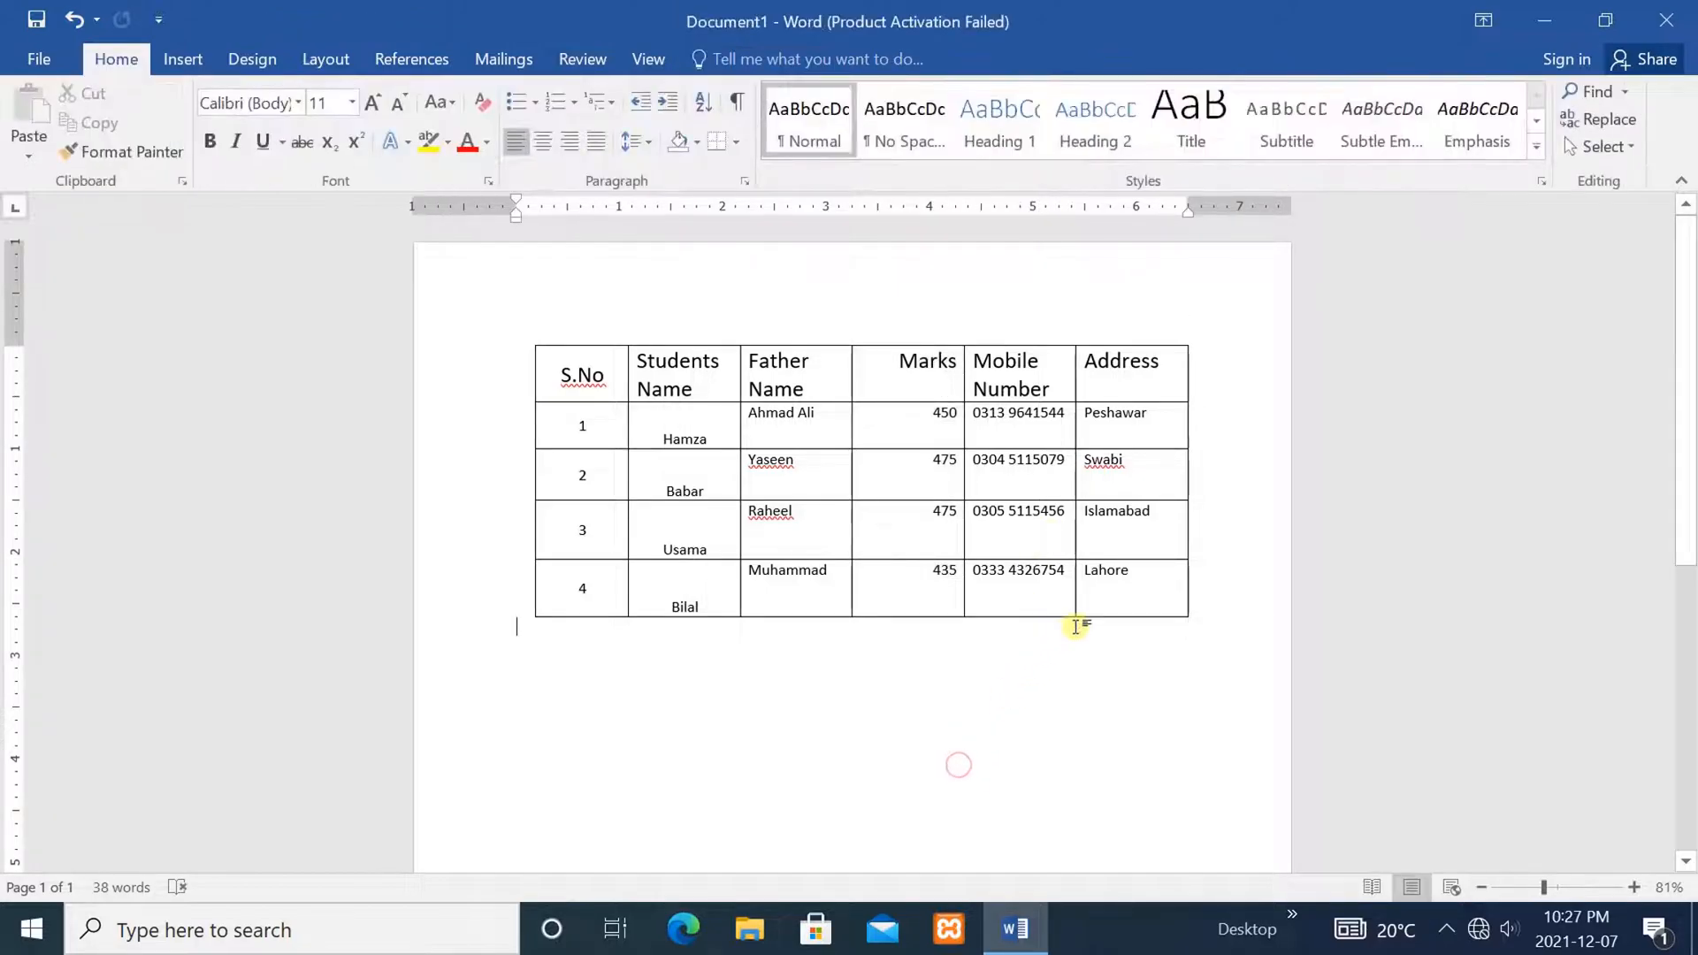
pyautogui.click(1139, 568)
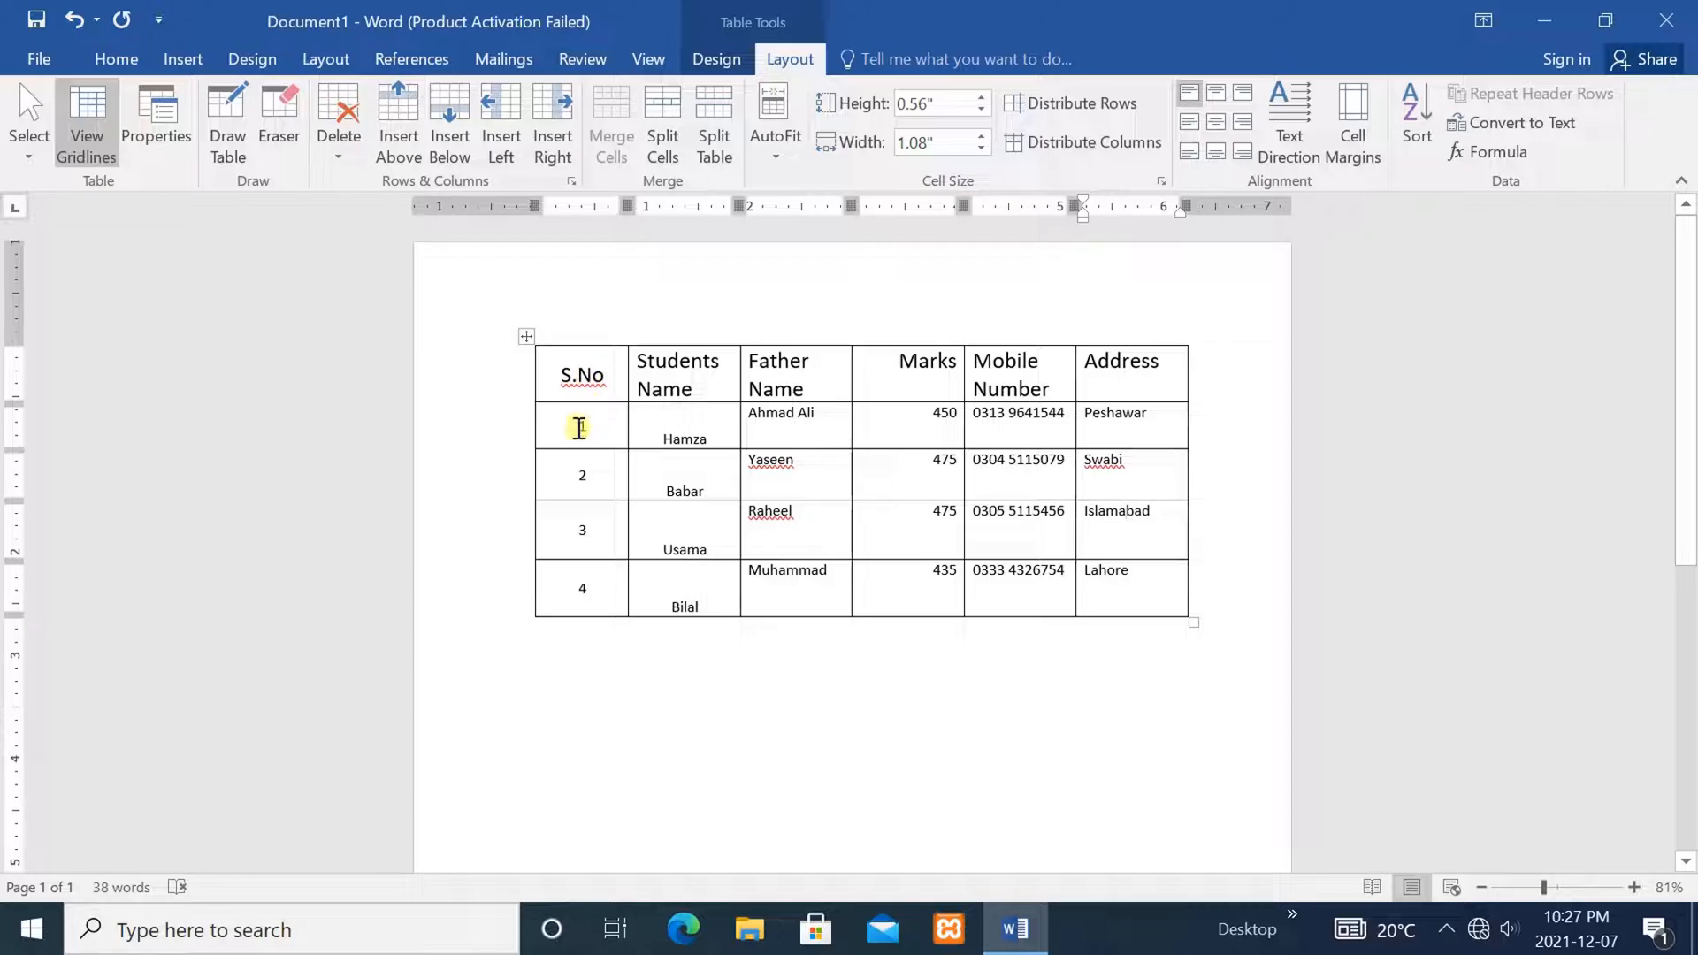
# Rotate the S.No numbers 1–4 sideways, then flip them to the opposite direction
pyautogui.moveTo(580, 428); pyautogui.dragTo(581, 578)
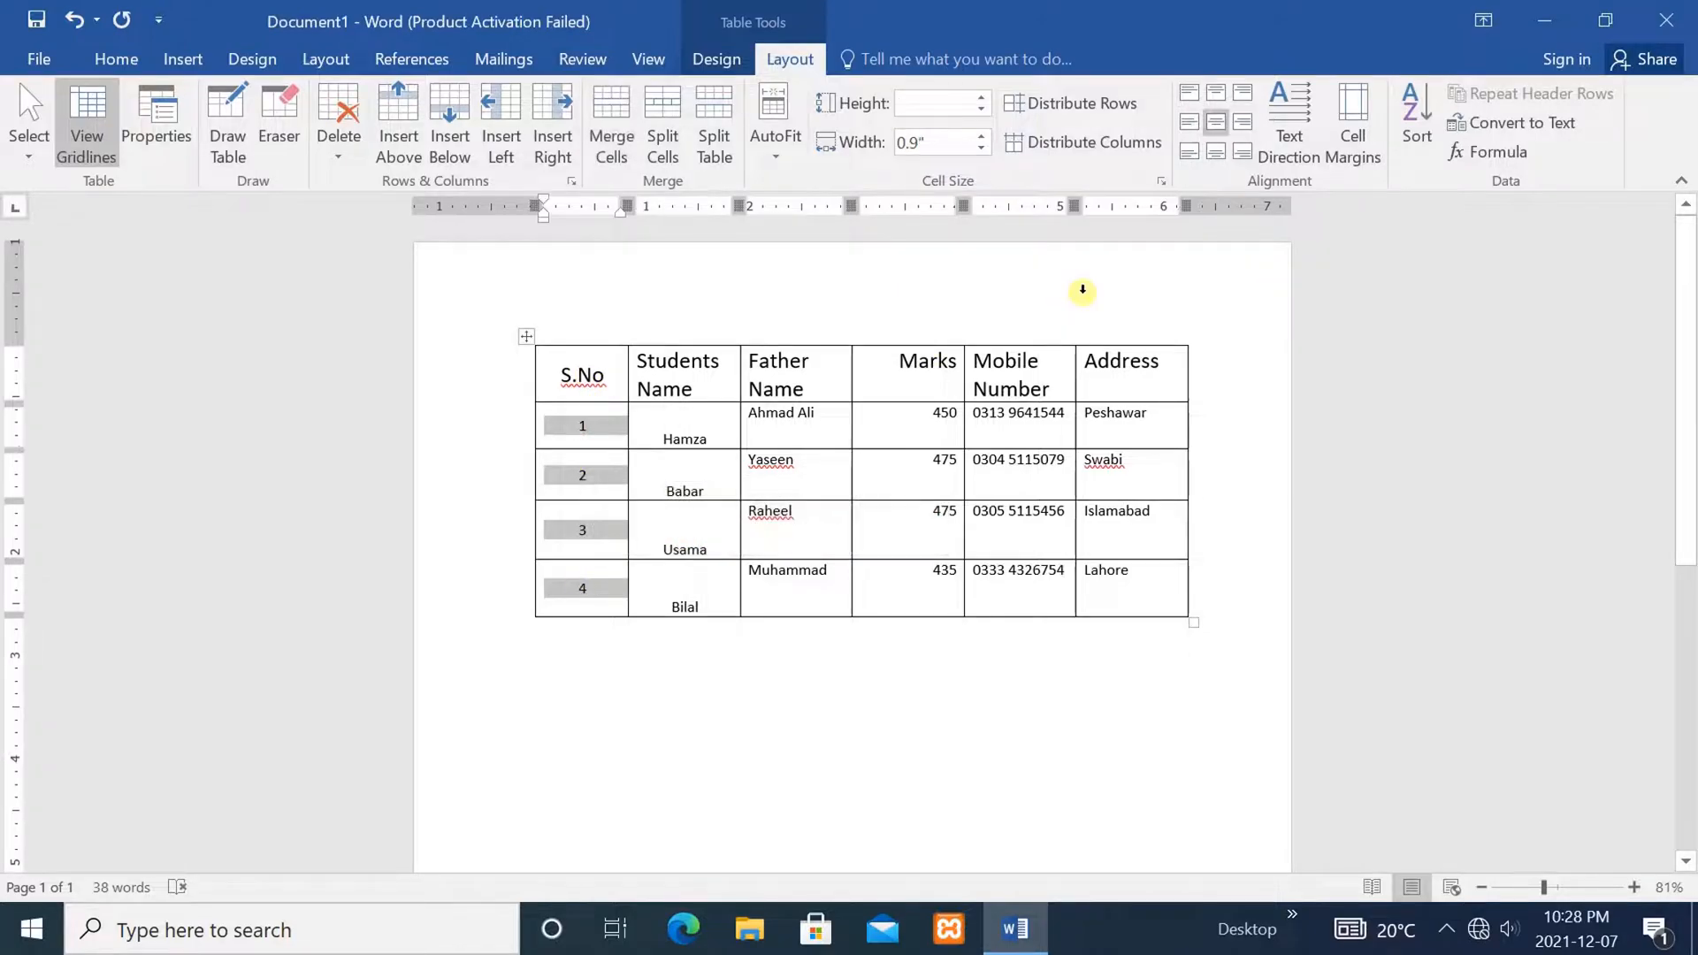
pyautogui.click(1293, 119)
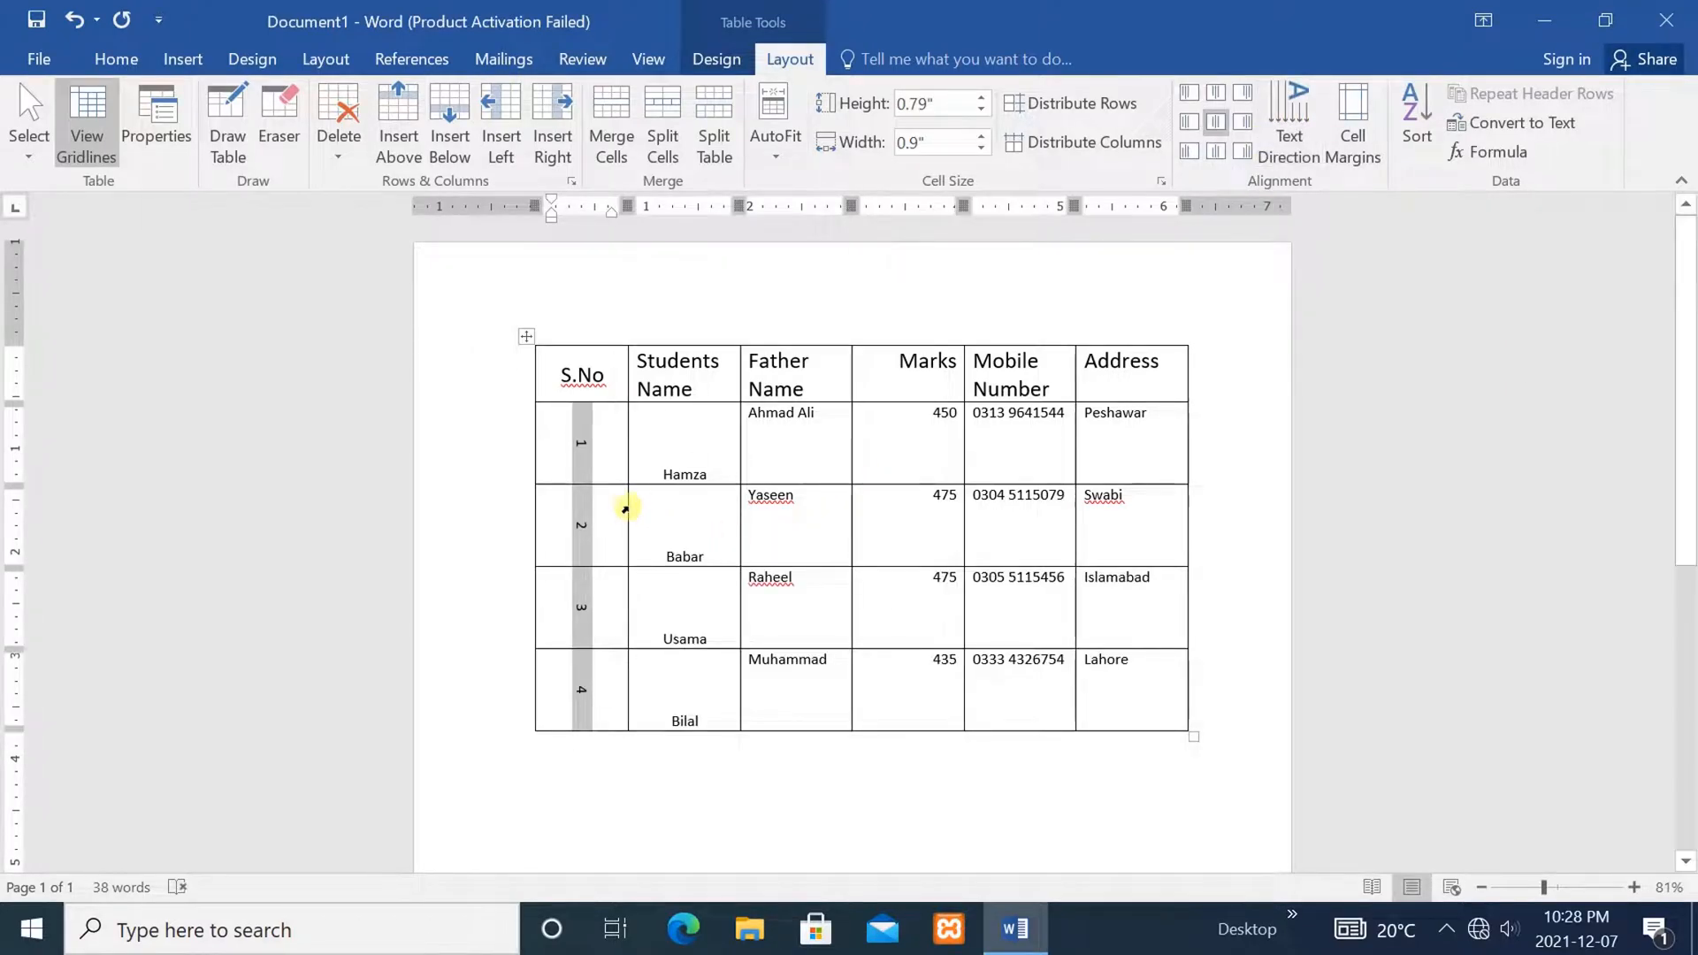
pyautogui.click(607, 512)
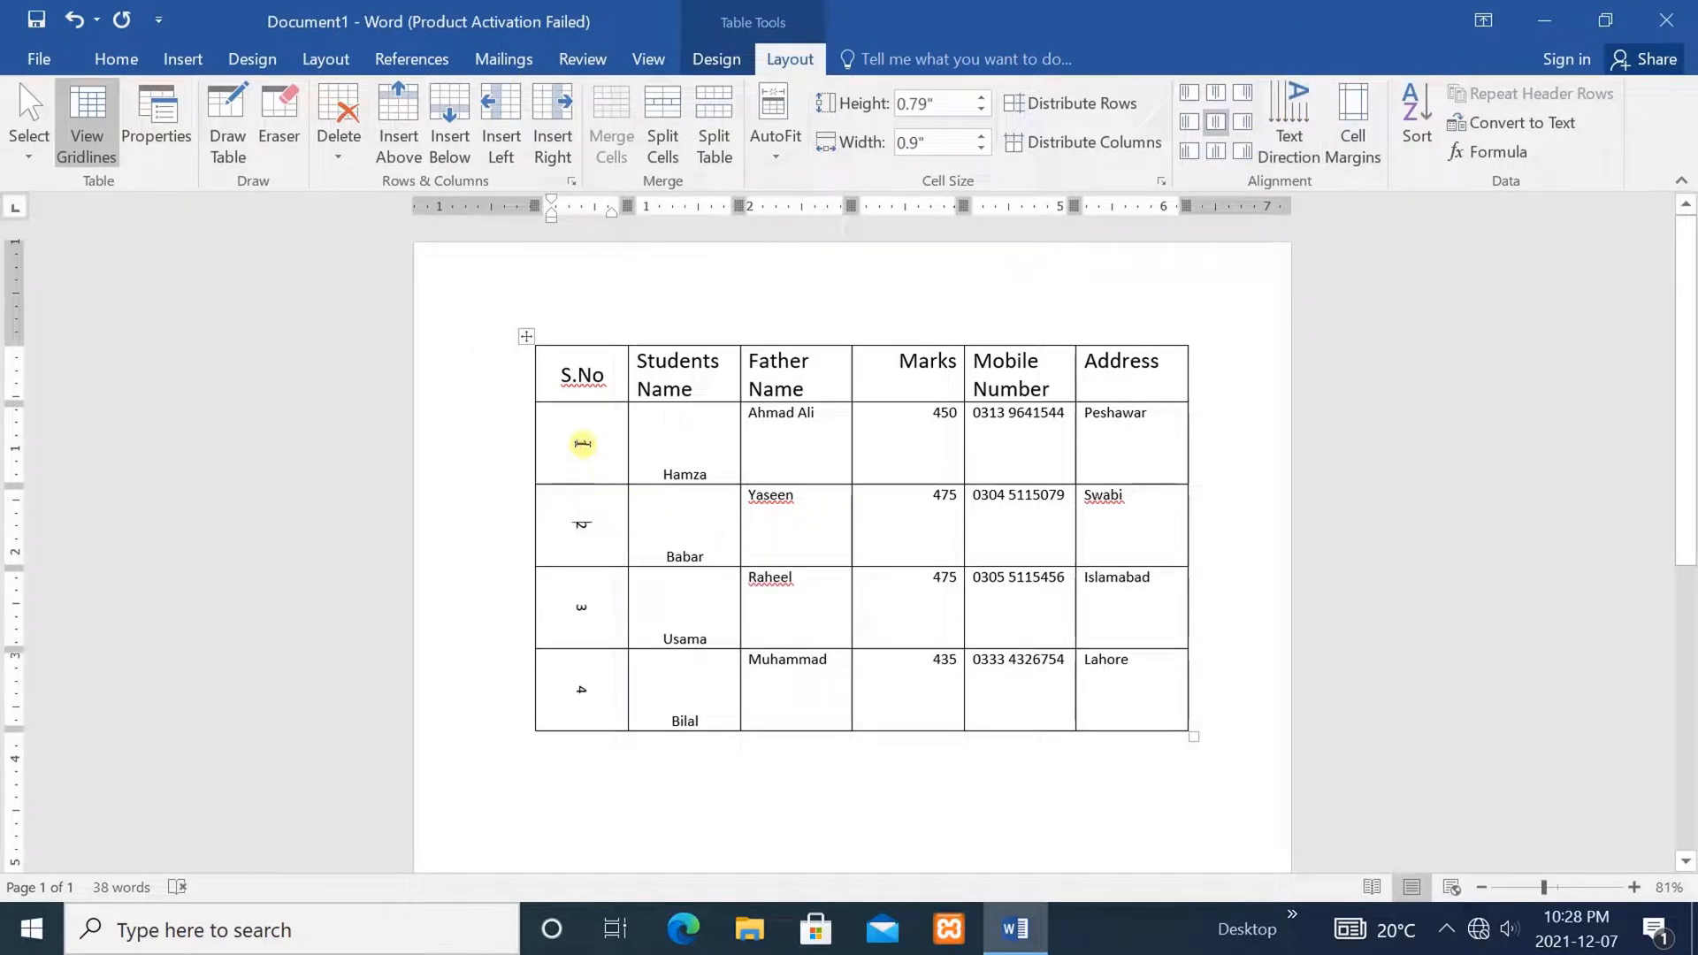
pyautogui.moveTo(578, 431); pyautogui.dragTo(580, 674)
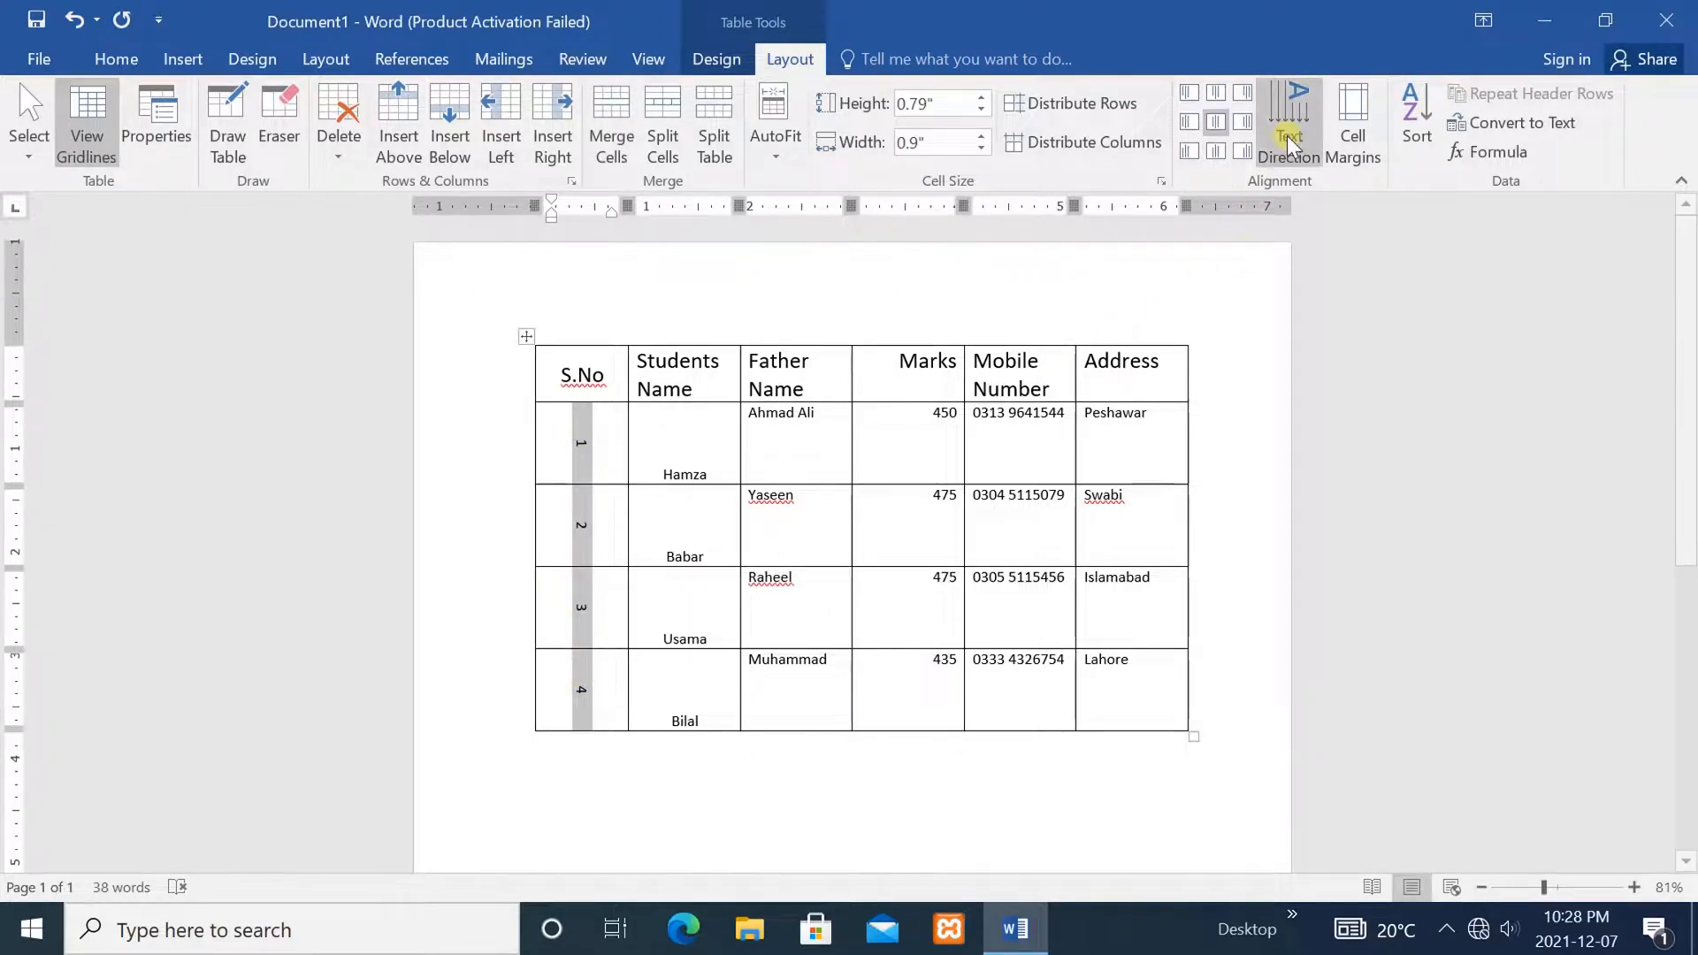
pyautogui.click(1296, 94)
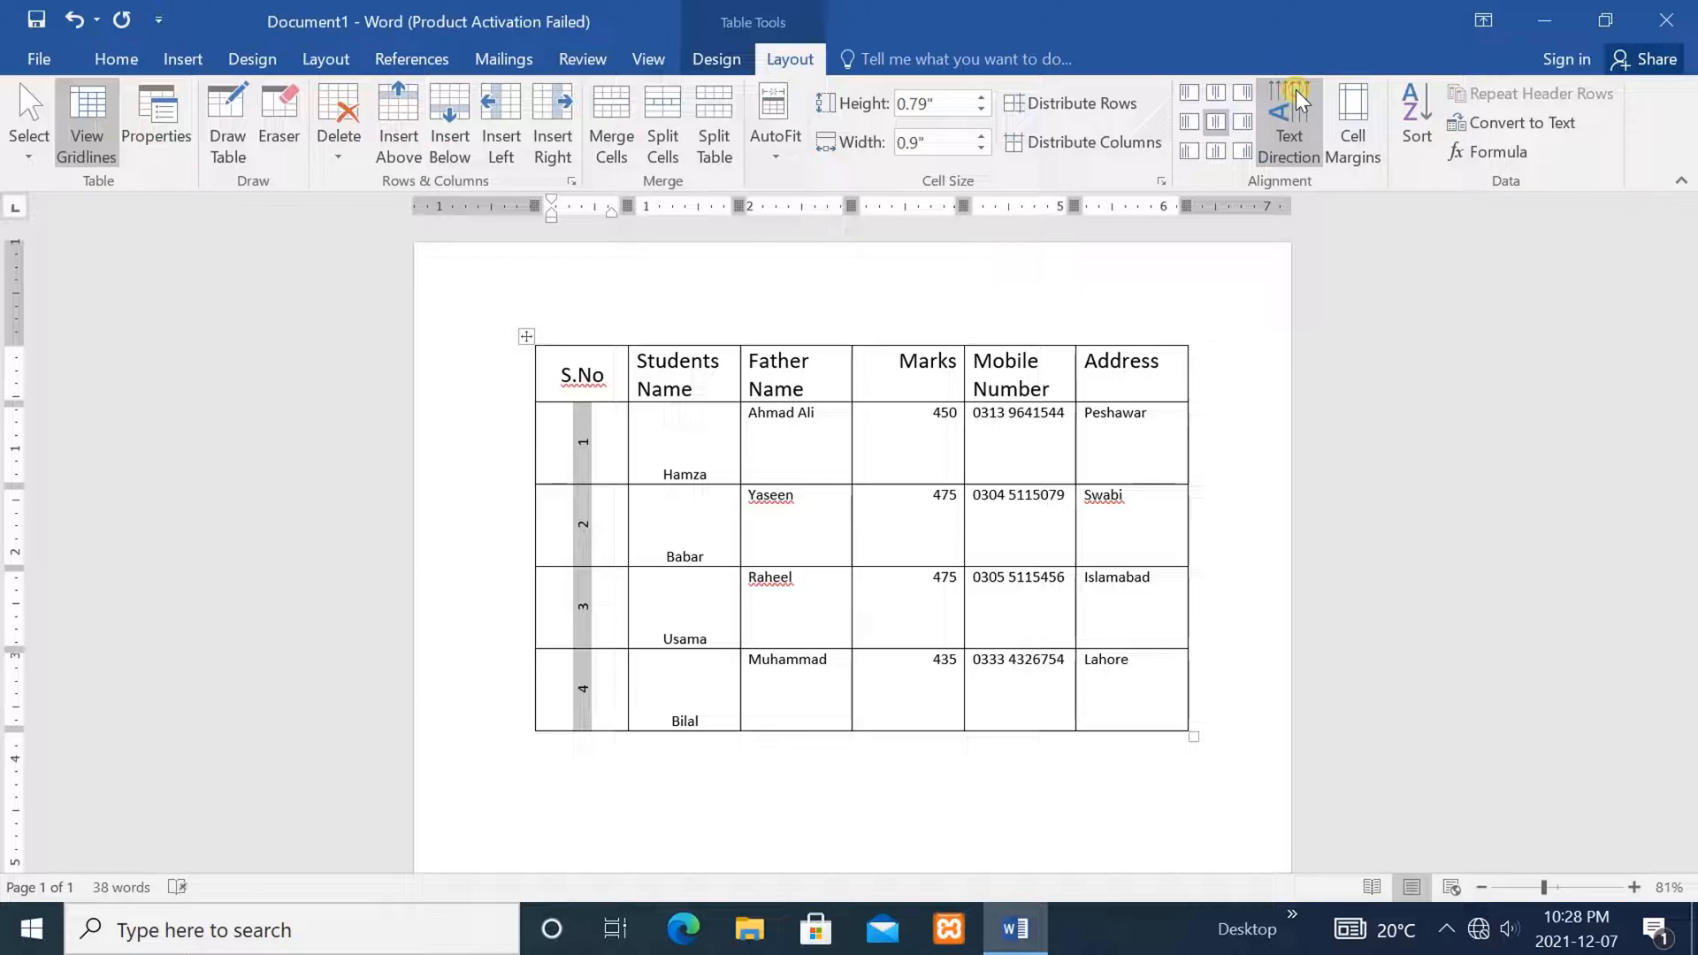
pyautogui.click(1393, 461)
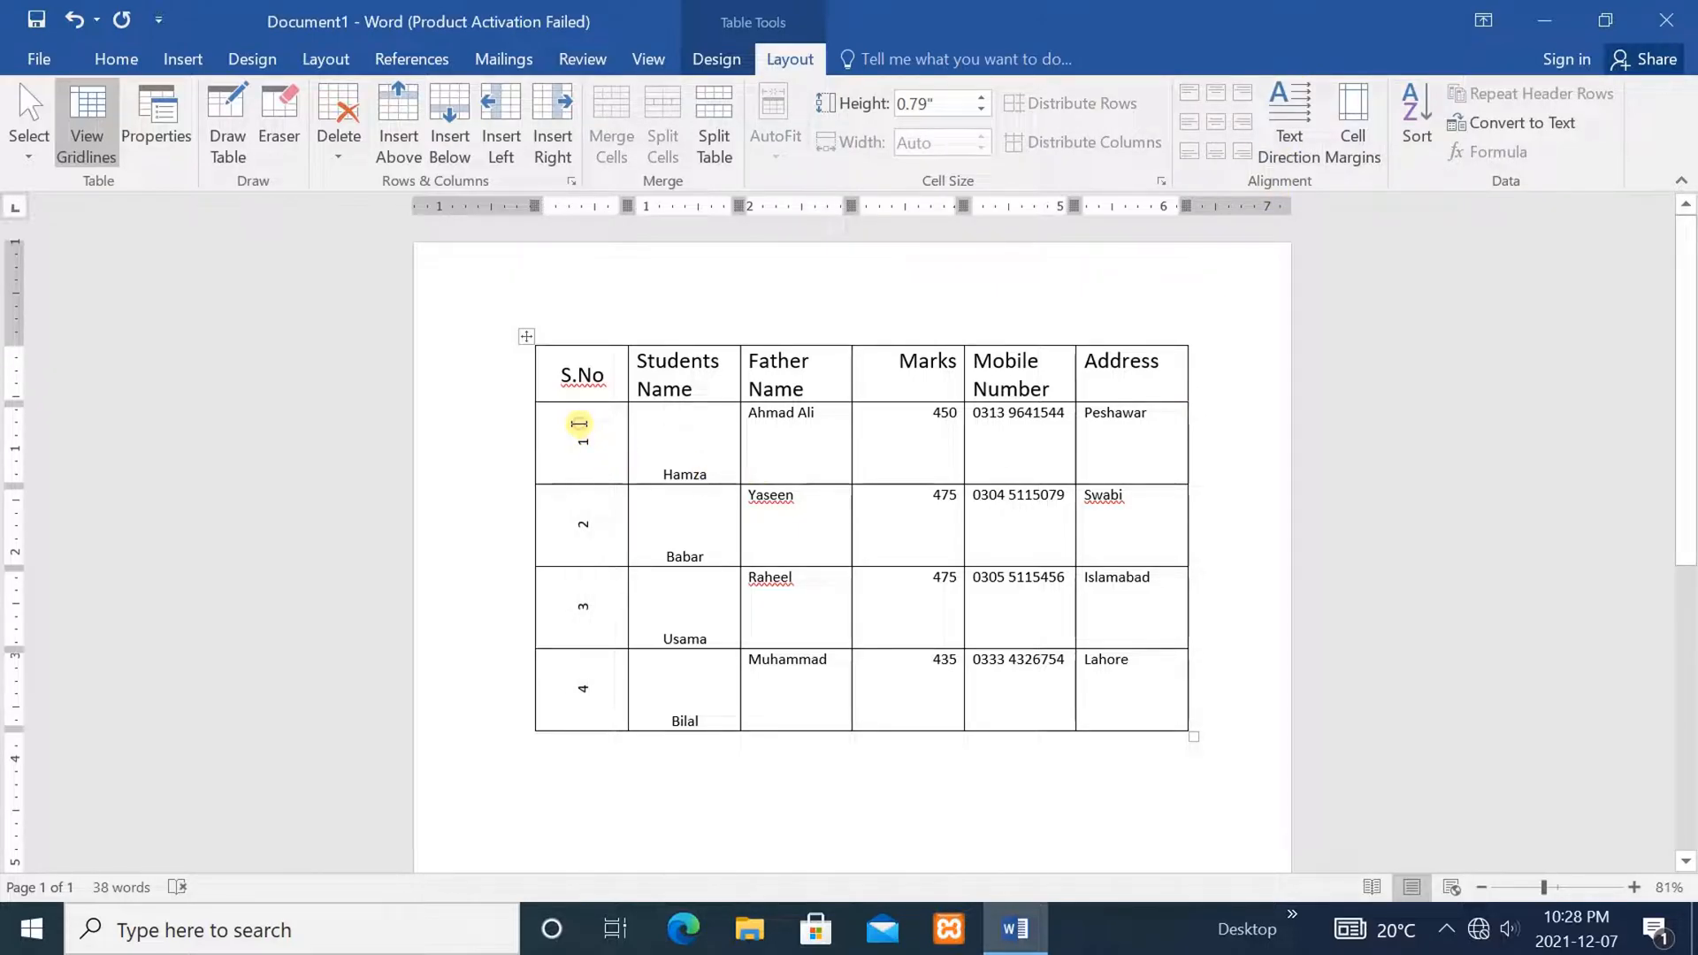
# Return the S.No numbers 1–4 to horizontal text
pyautogui.moveTo(579, 425); pyautogui.dragTo(576, 652)
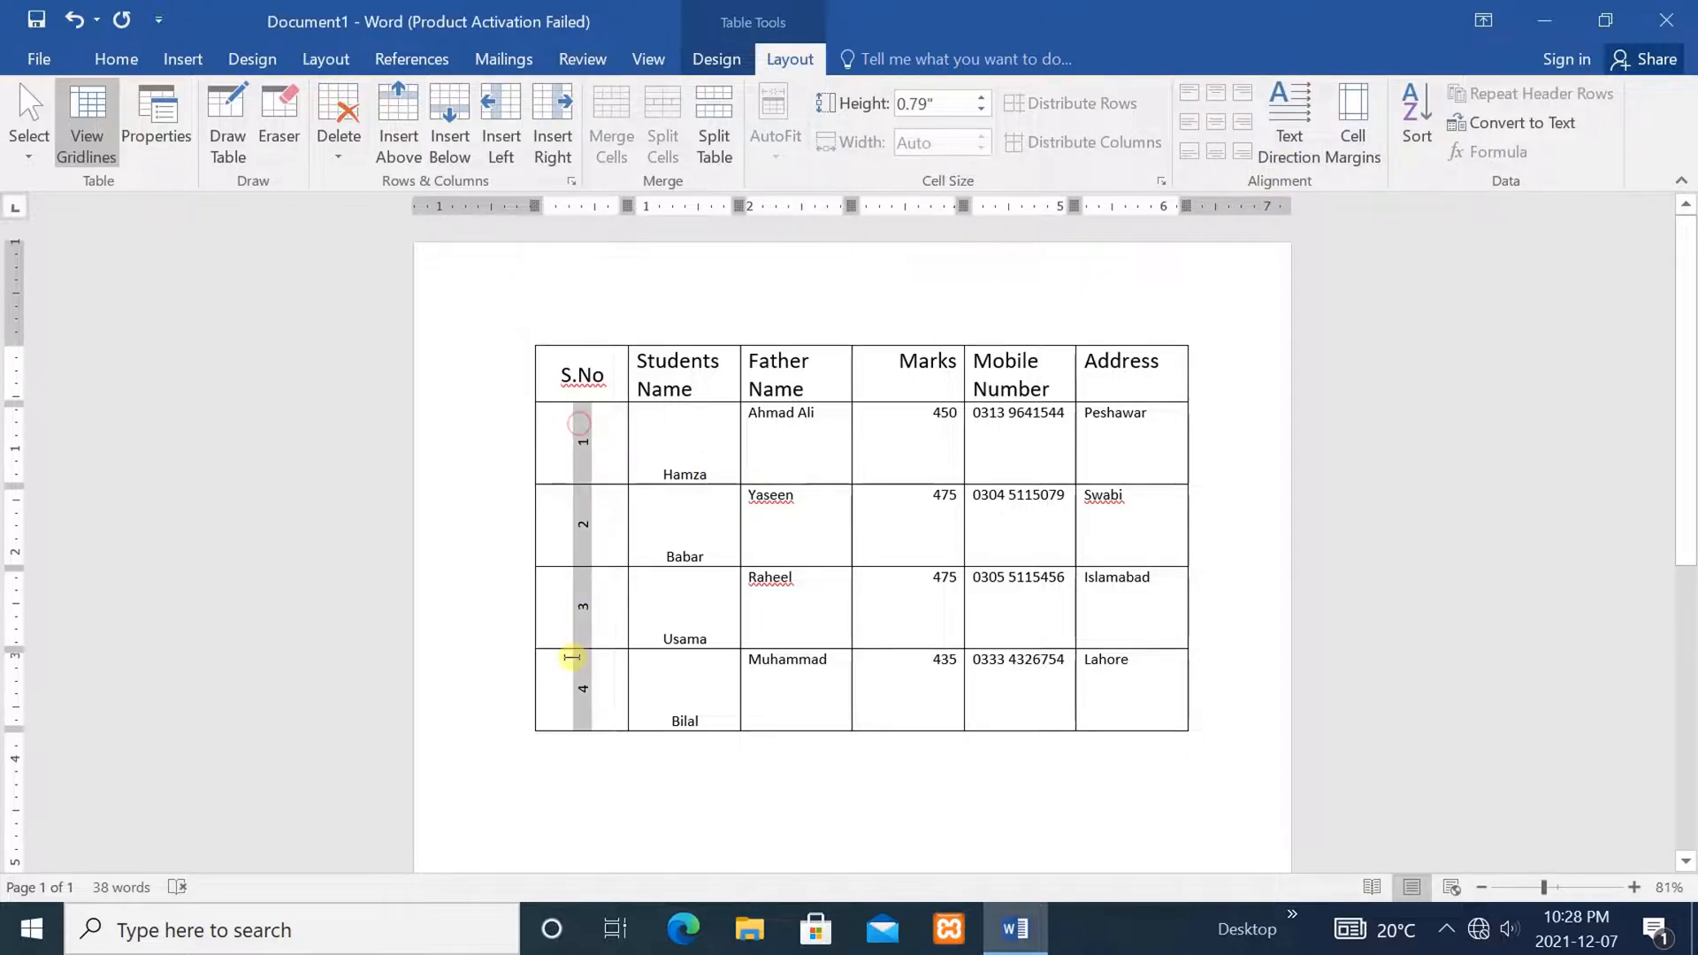
pyautogui.click(1287, 120)
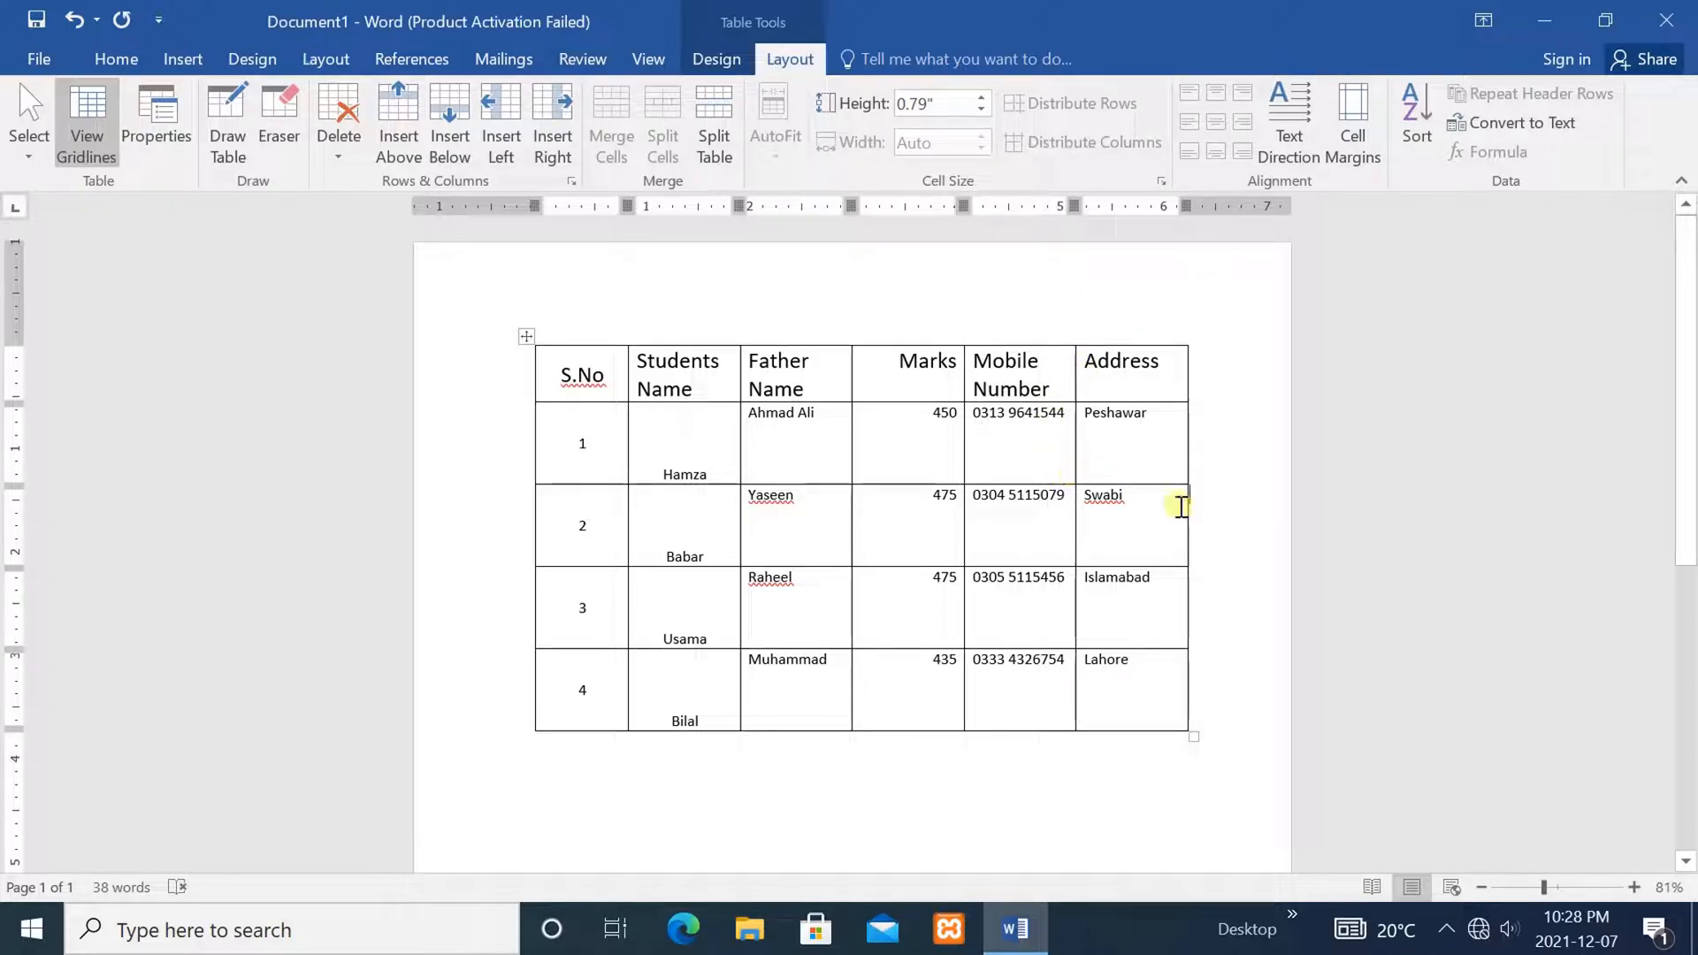
pyautogui.click(1066, 584)
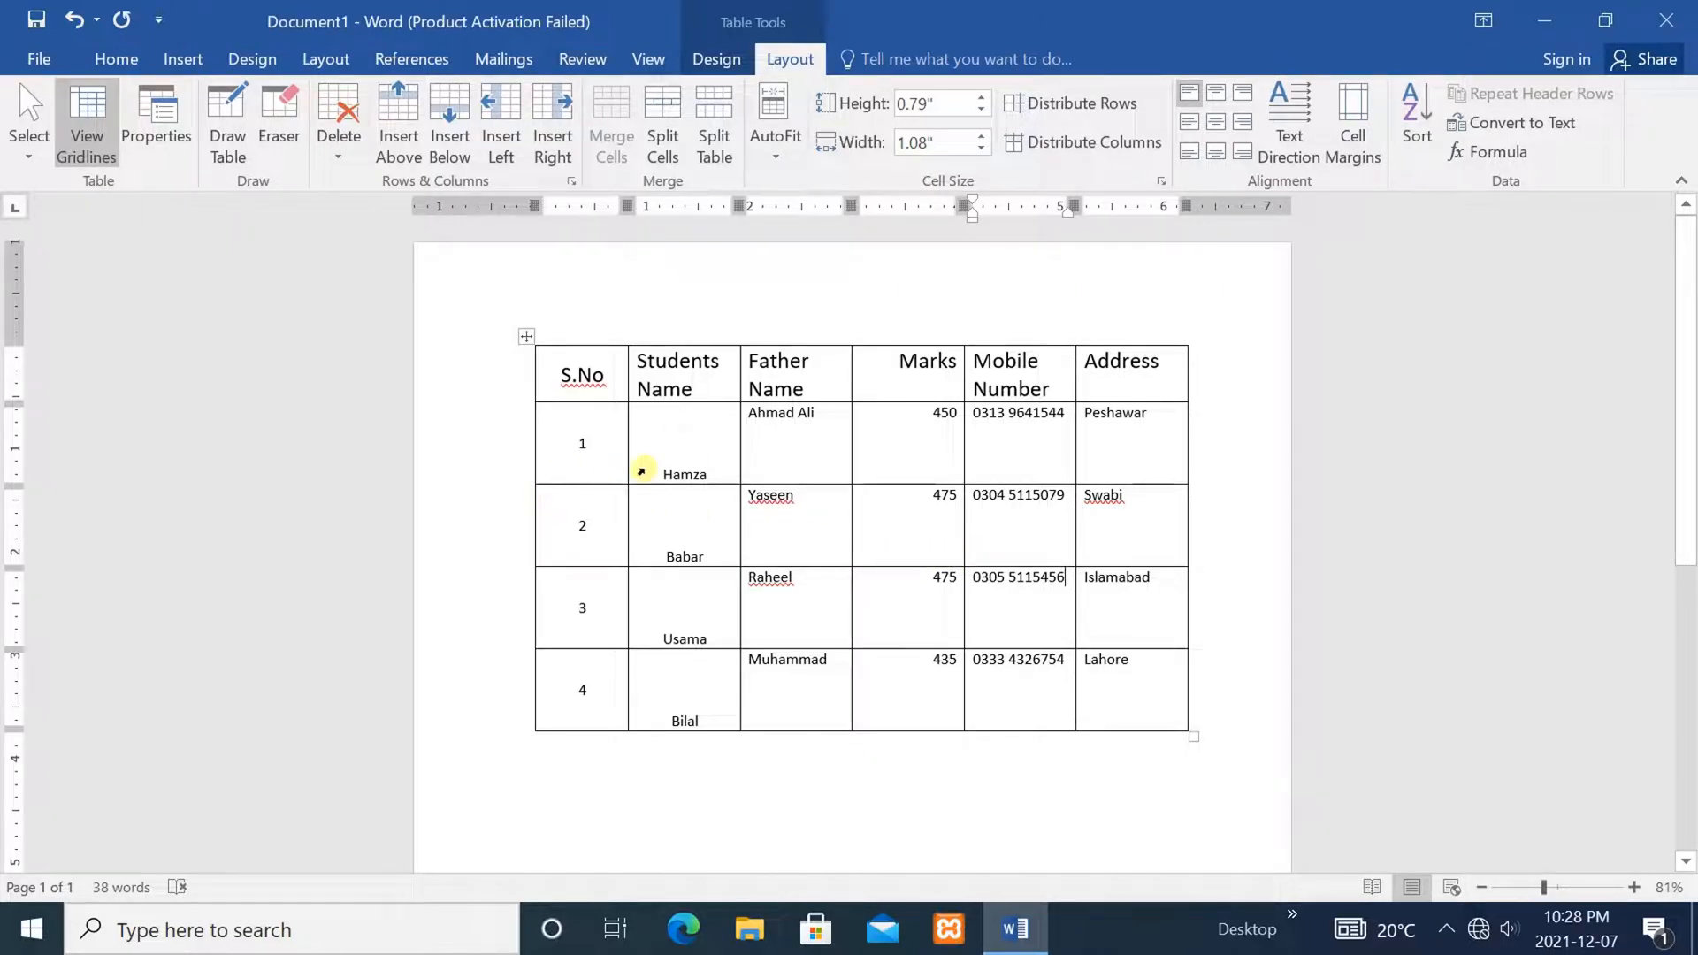
# Insert an empty row above the second student record
pyautogui.click(678, 553)
pyautogui.click(600, 523)
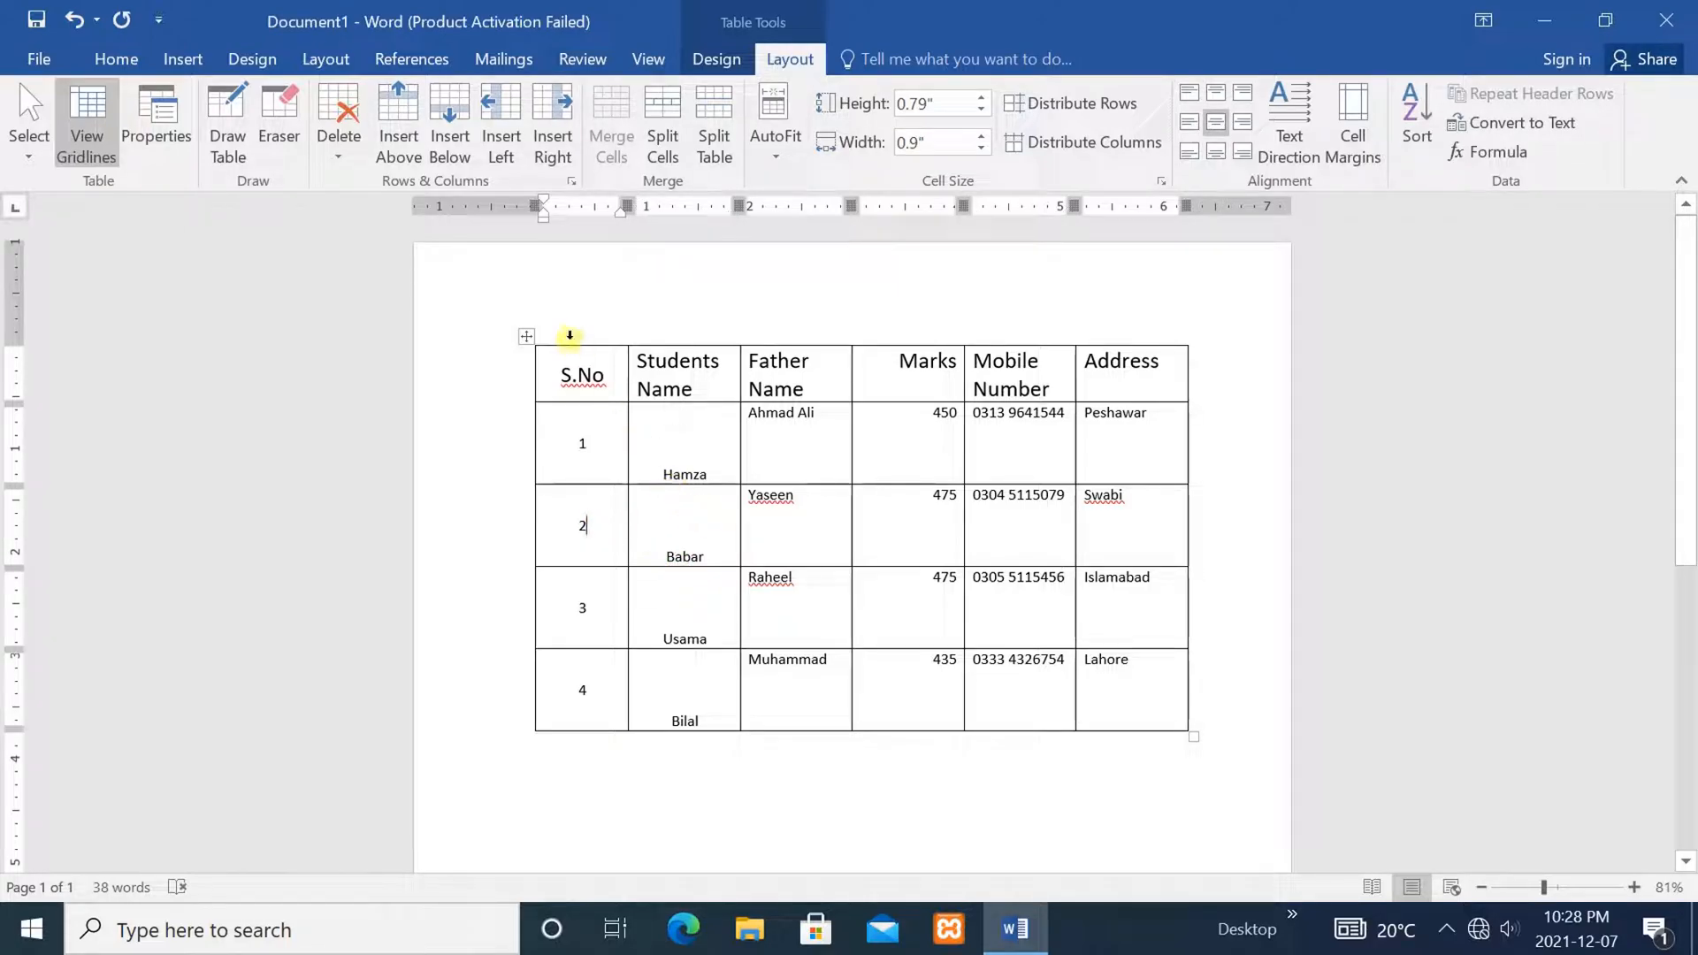
pyautogui.click(392, 107)
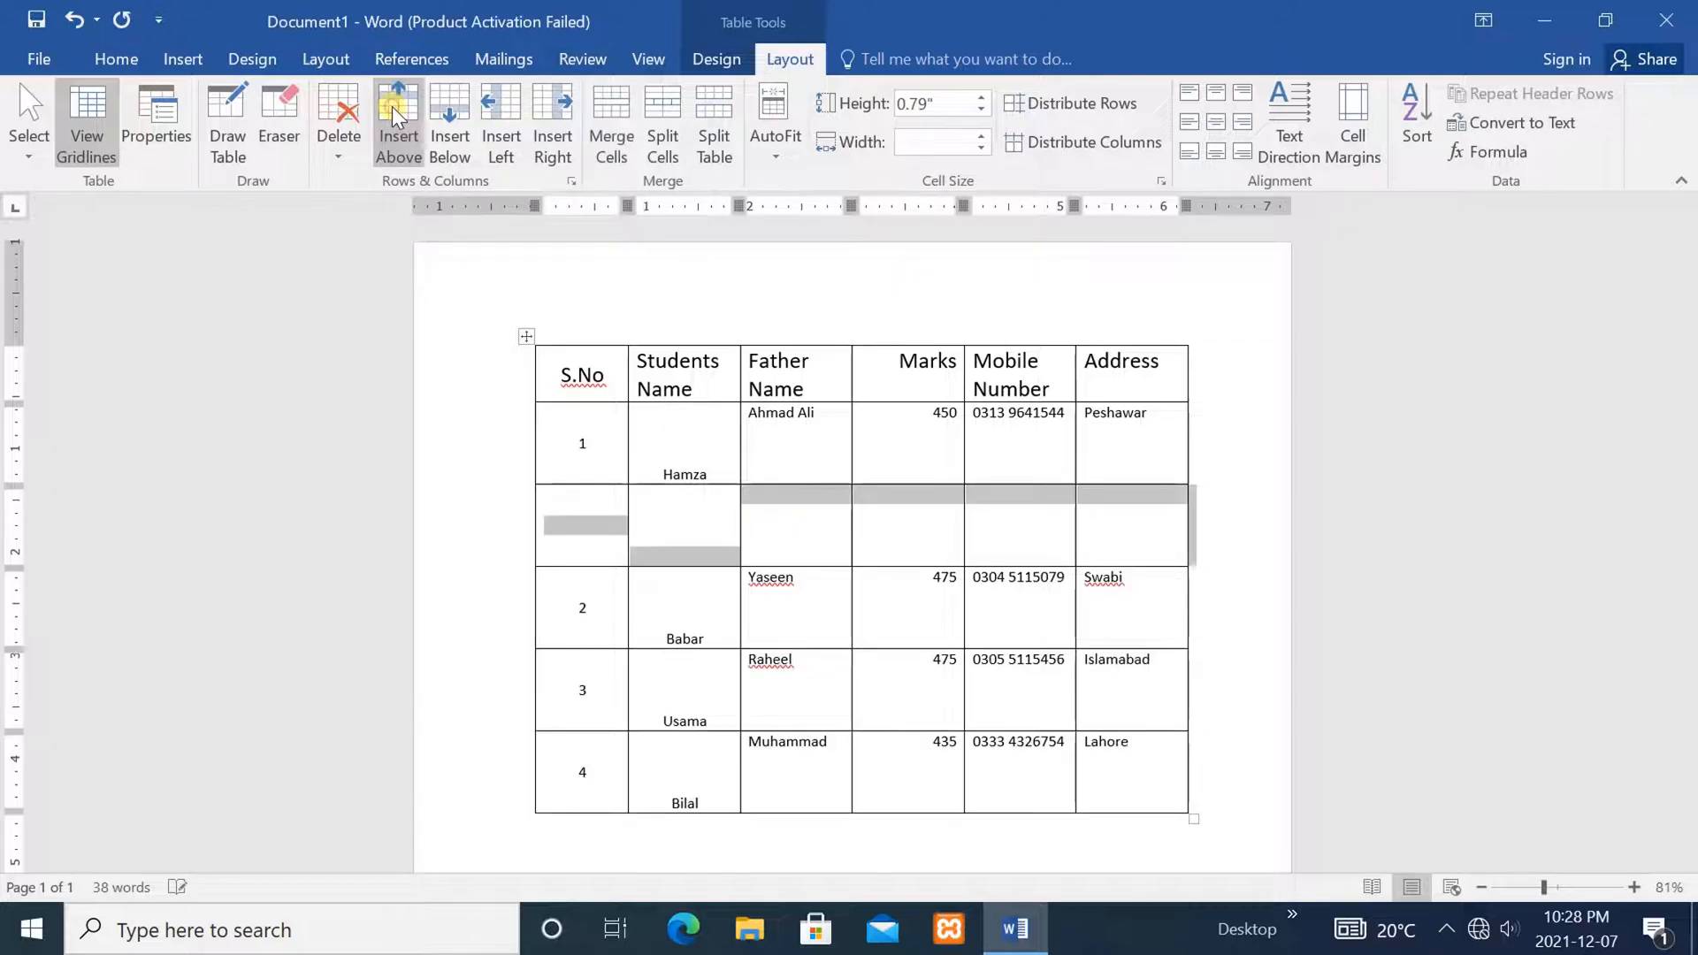
pyautogui.click(881, 564)
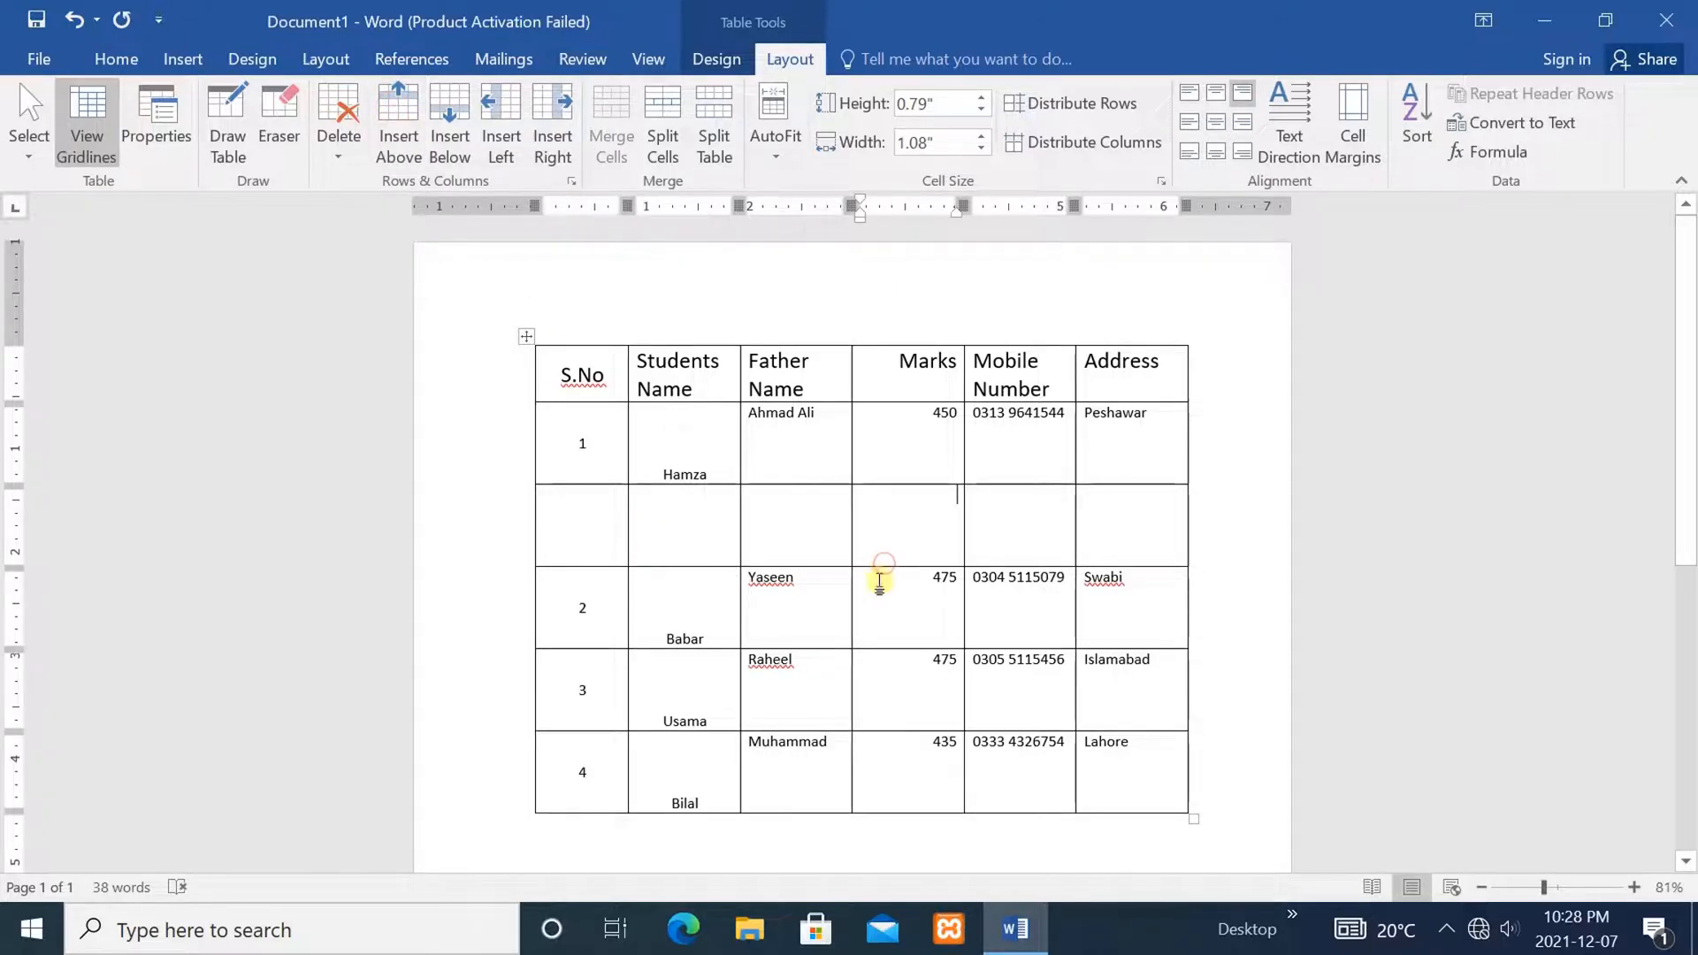
# Insert an empty row below the Babar record
pyautogui.click(719, 635)
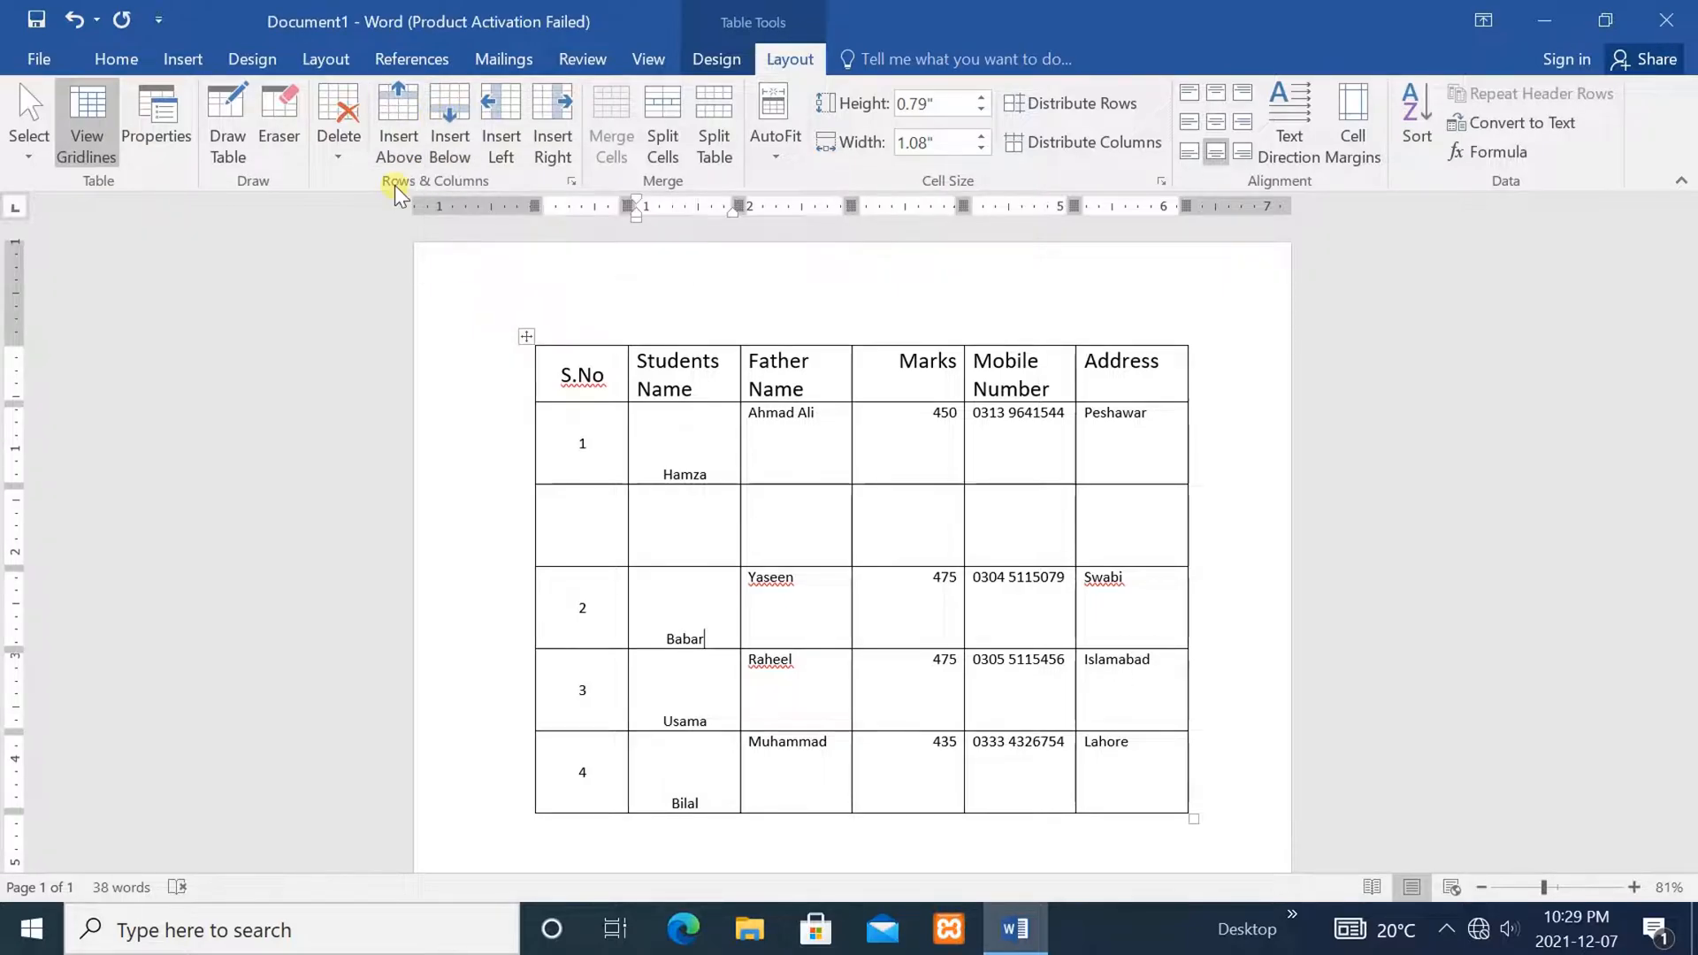
pyautogui.click(451, 110)
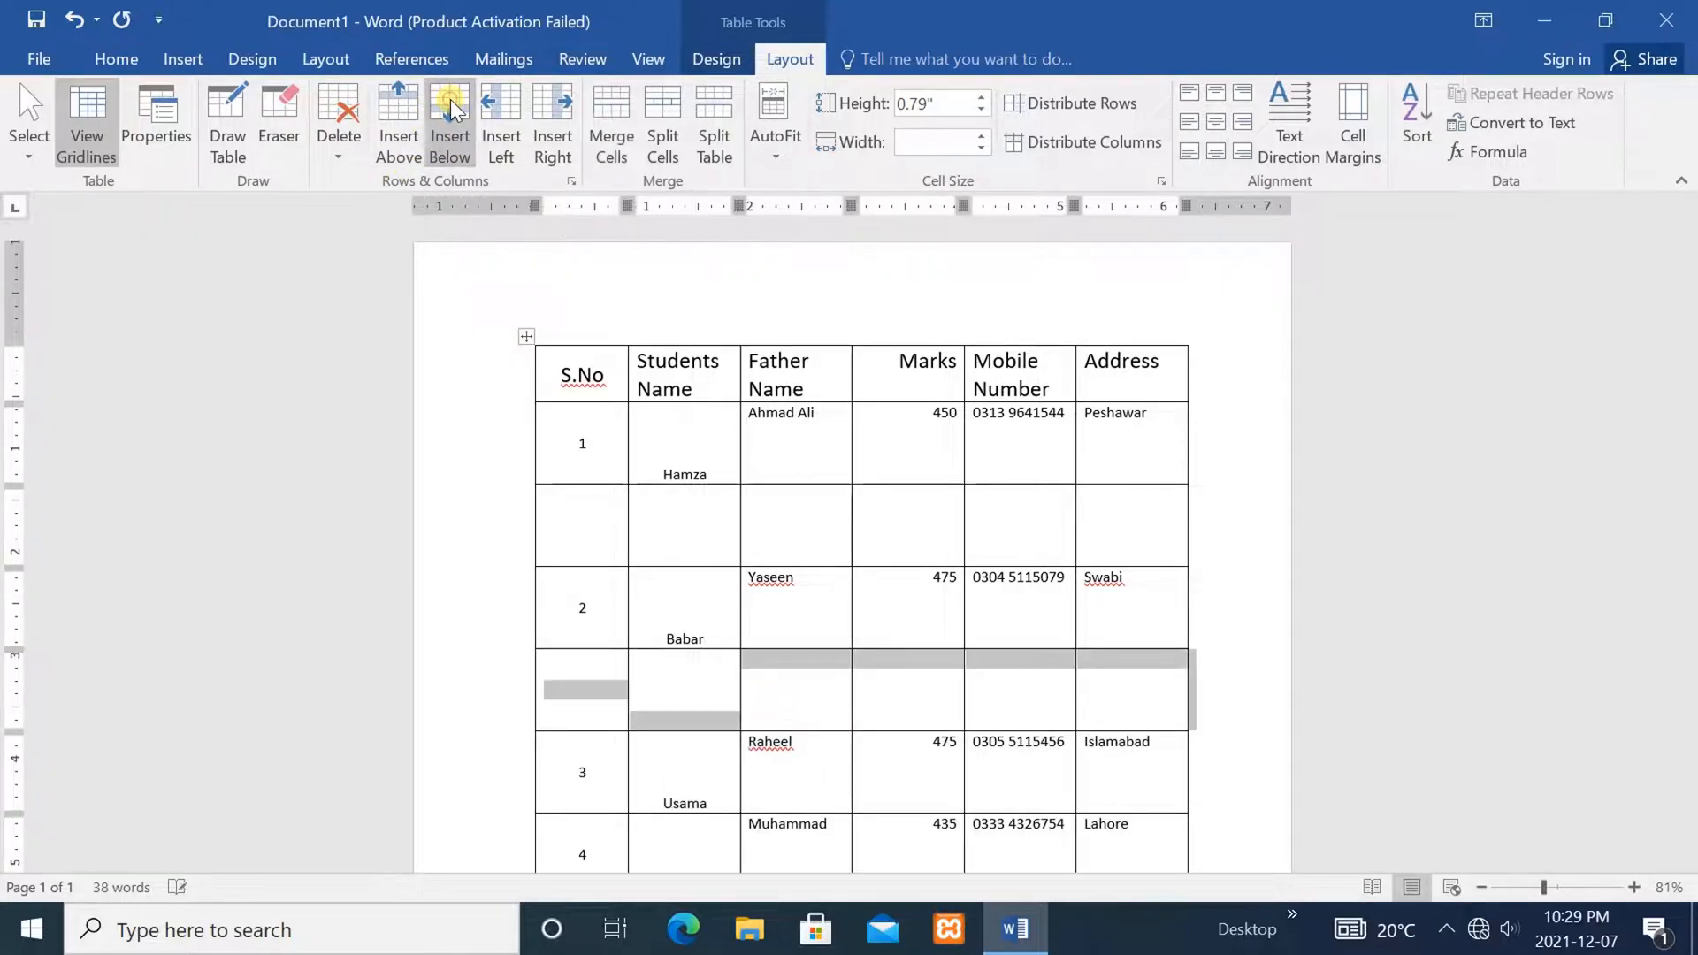
pyautogui.click(997, 713)
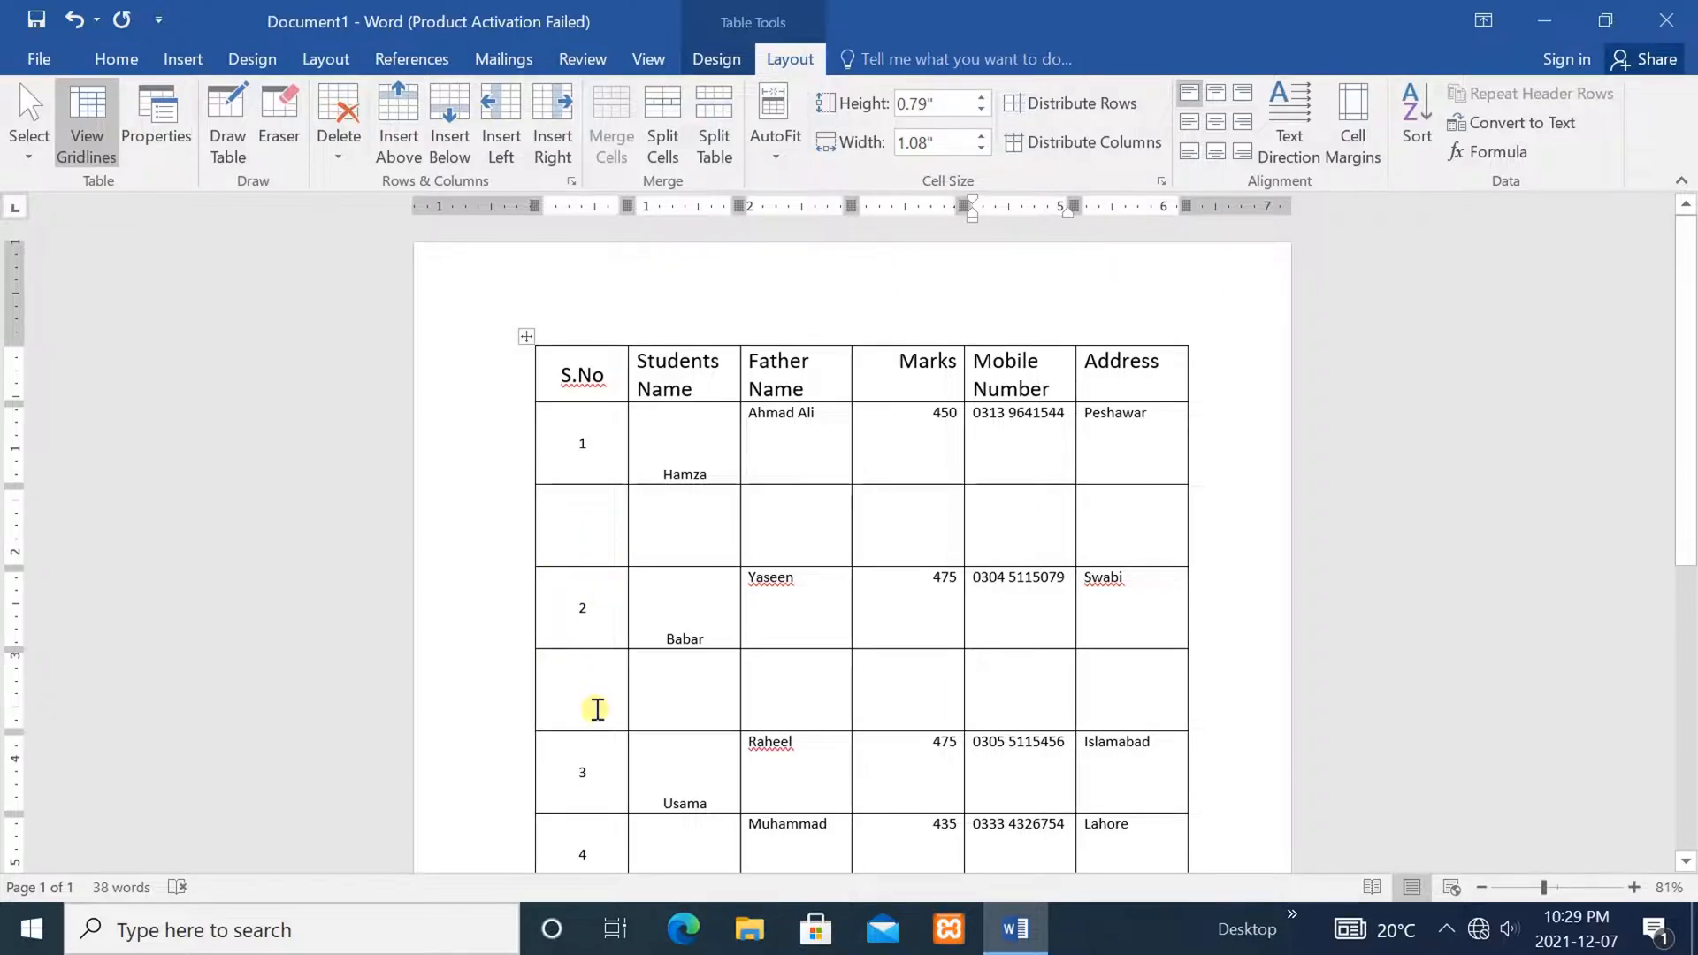
# Add another empty row below the Babar record with Insert Rows Below
pyautogui.click(598, 612)
pyautogui.rightClick(599, 613)
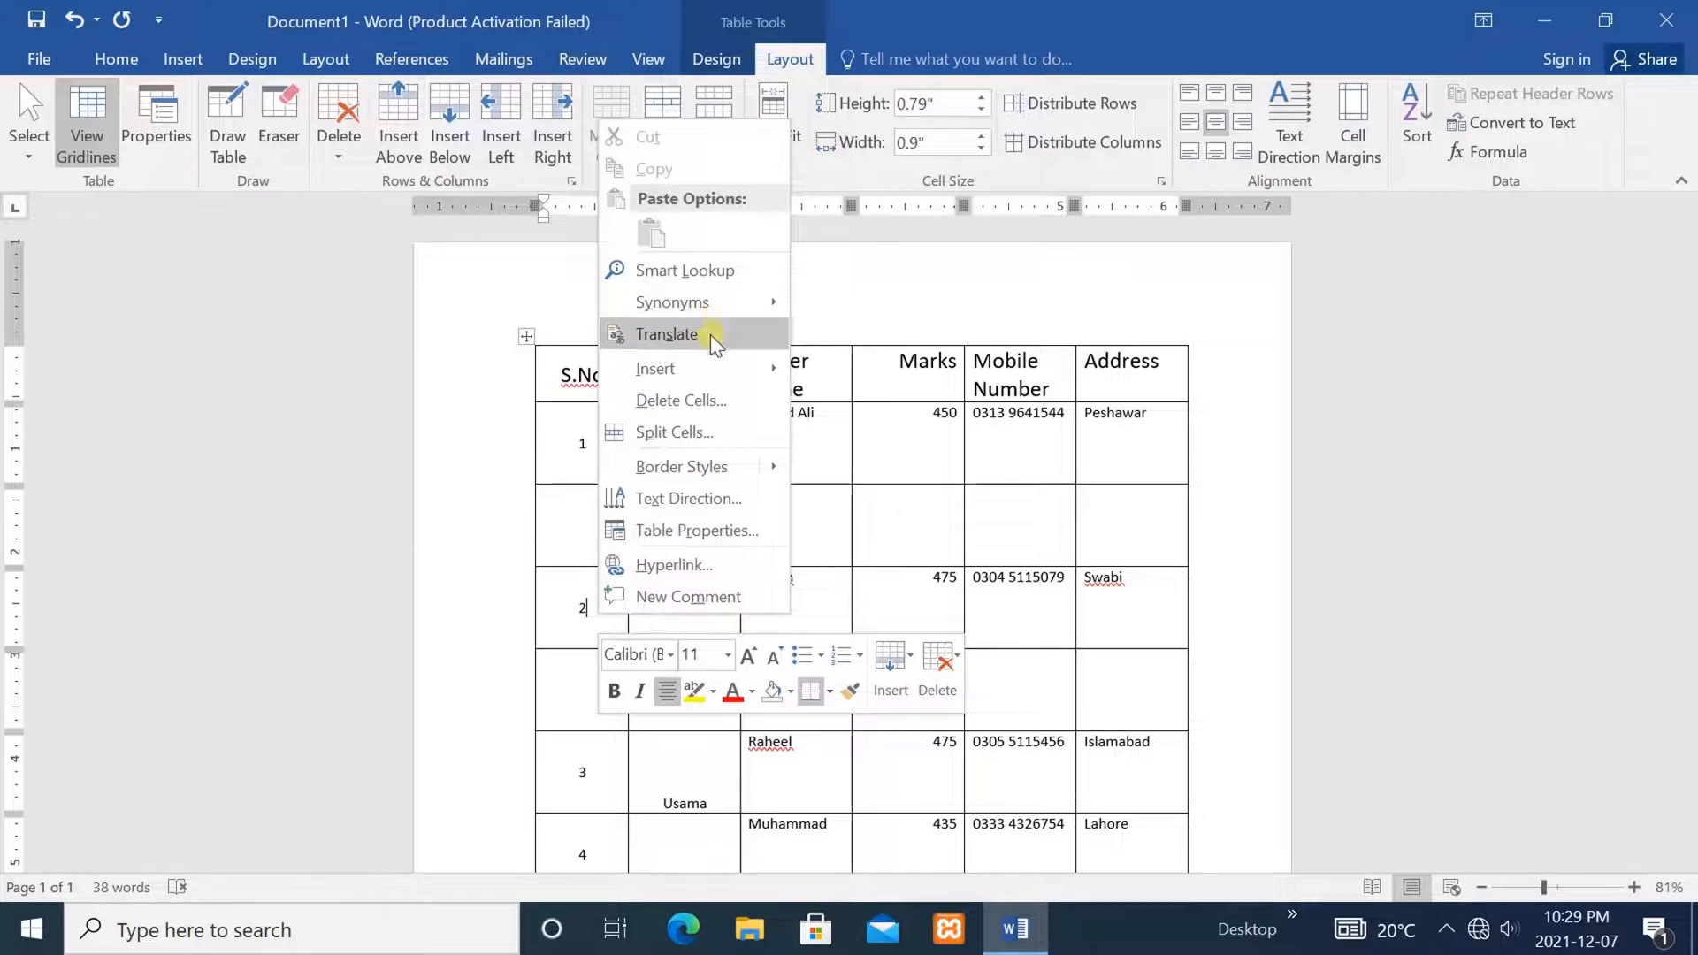
pyautogui.moveTo(665, 371)
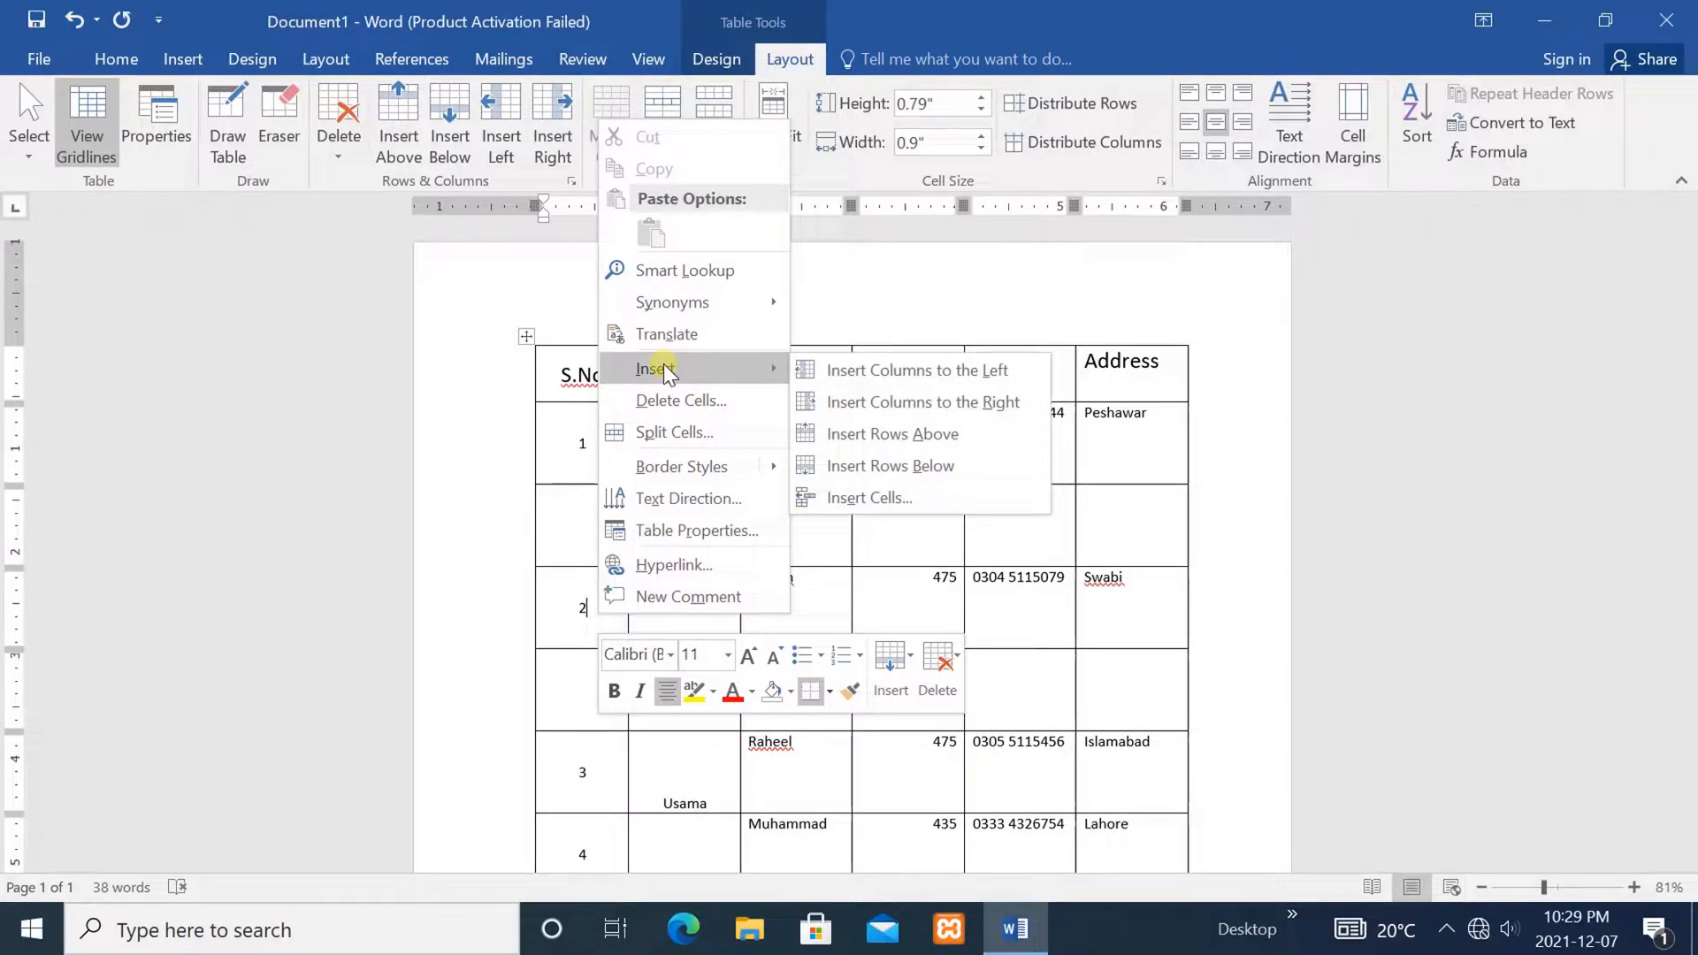
pyautogui.click(887, 463)
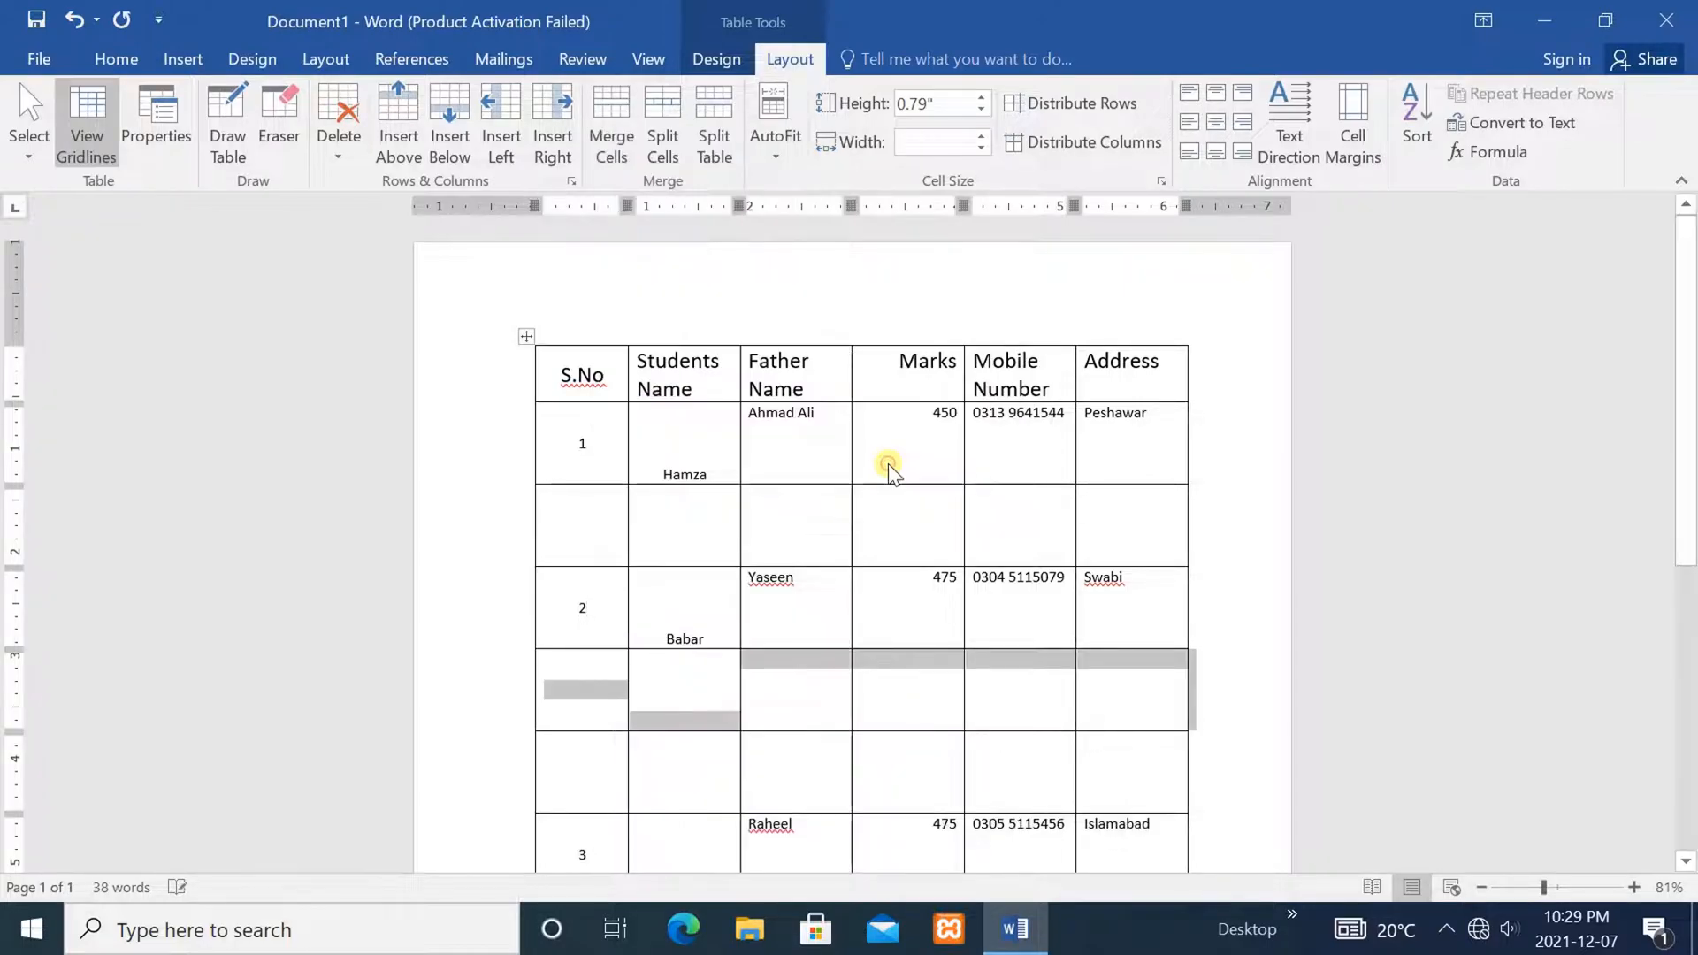
pyautogui.click(879, 706)
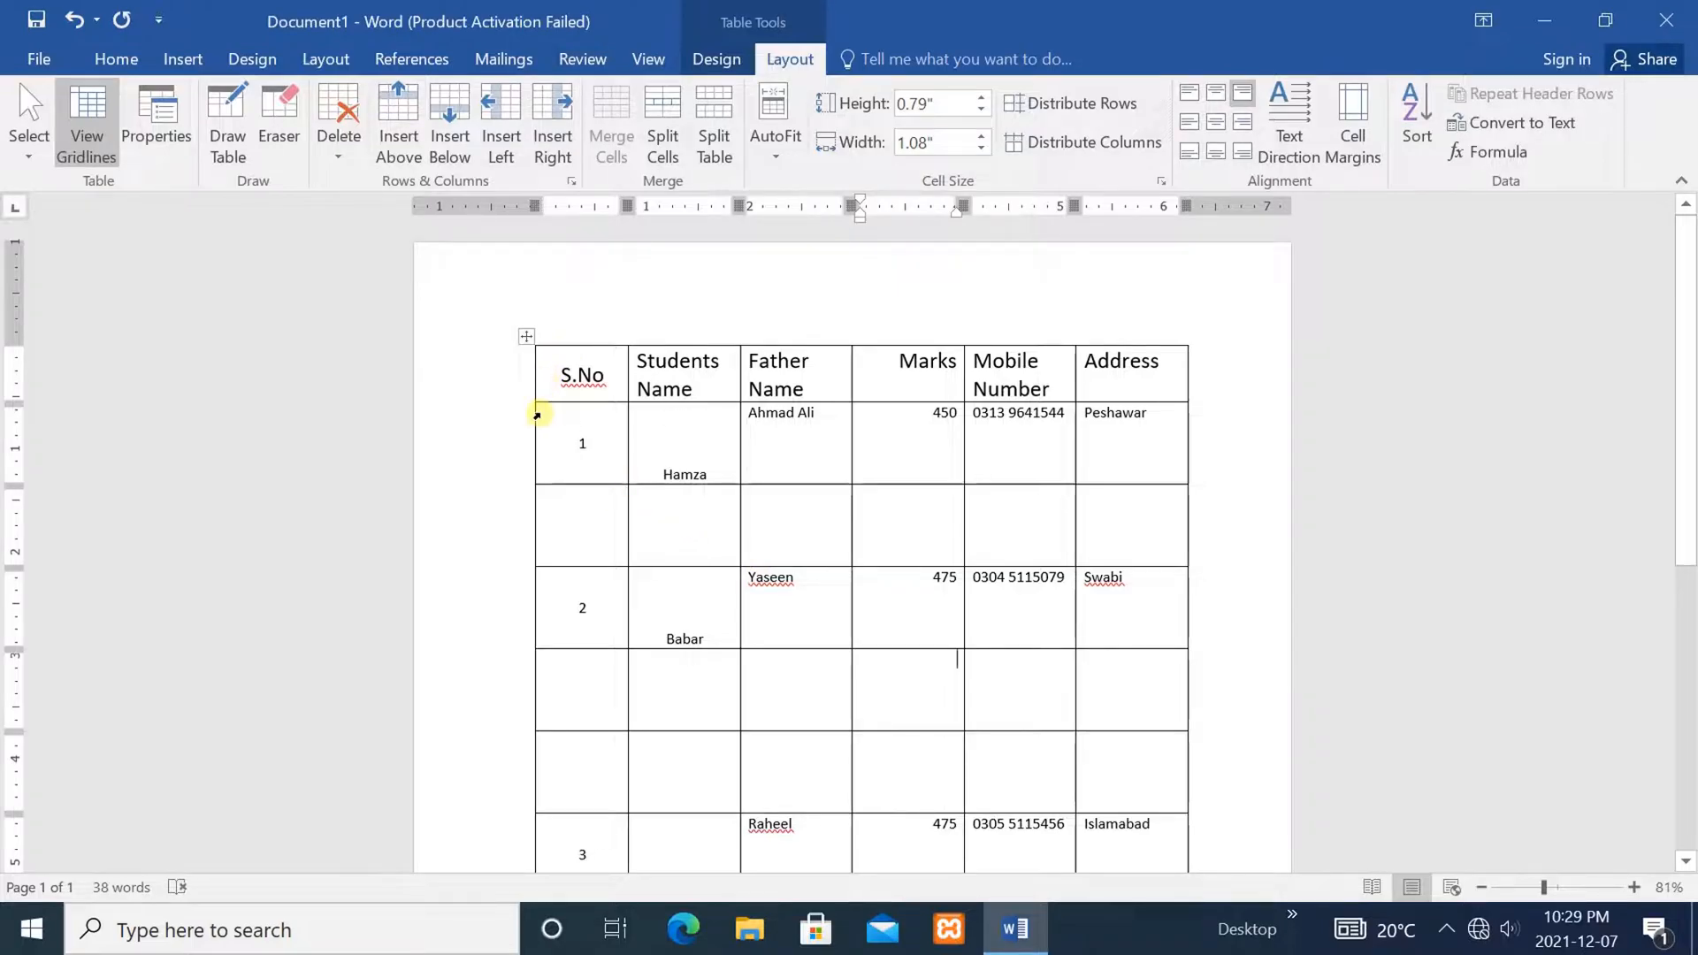
# Add a thin empty row directly under the header row
pyautogui.moveTo(527, 557)
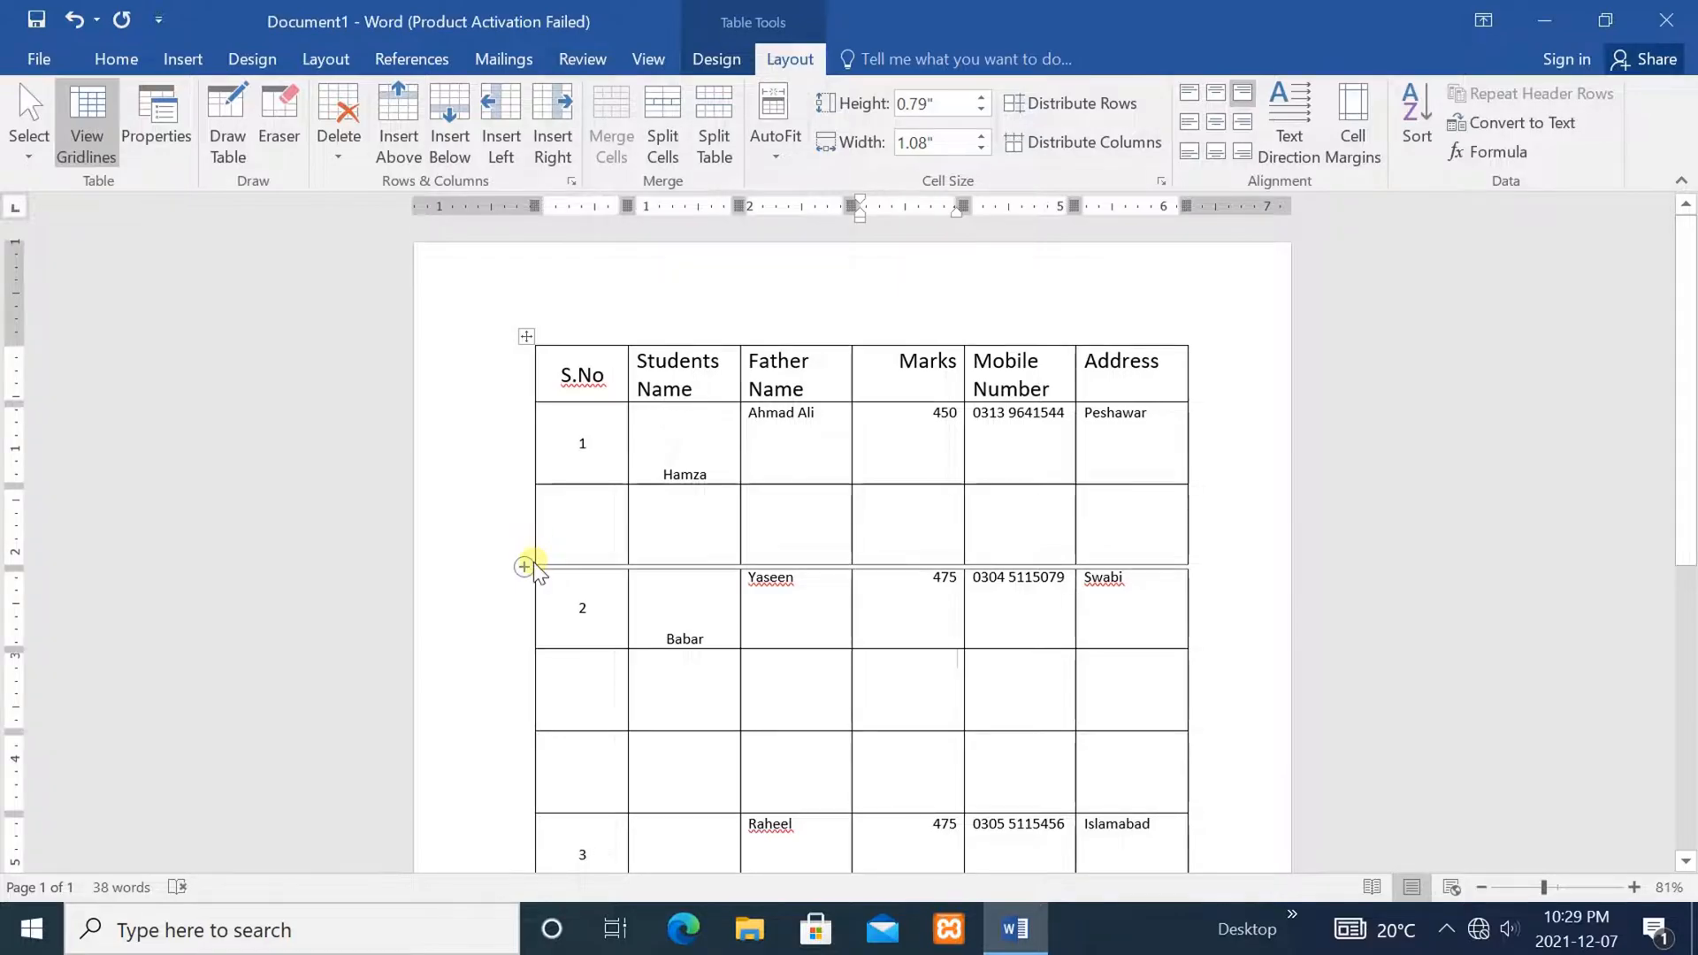
pyautogui.click(523, 403)
pyautogui.click(416, 495)
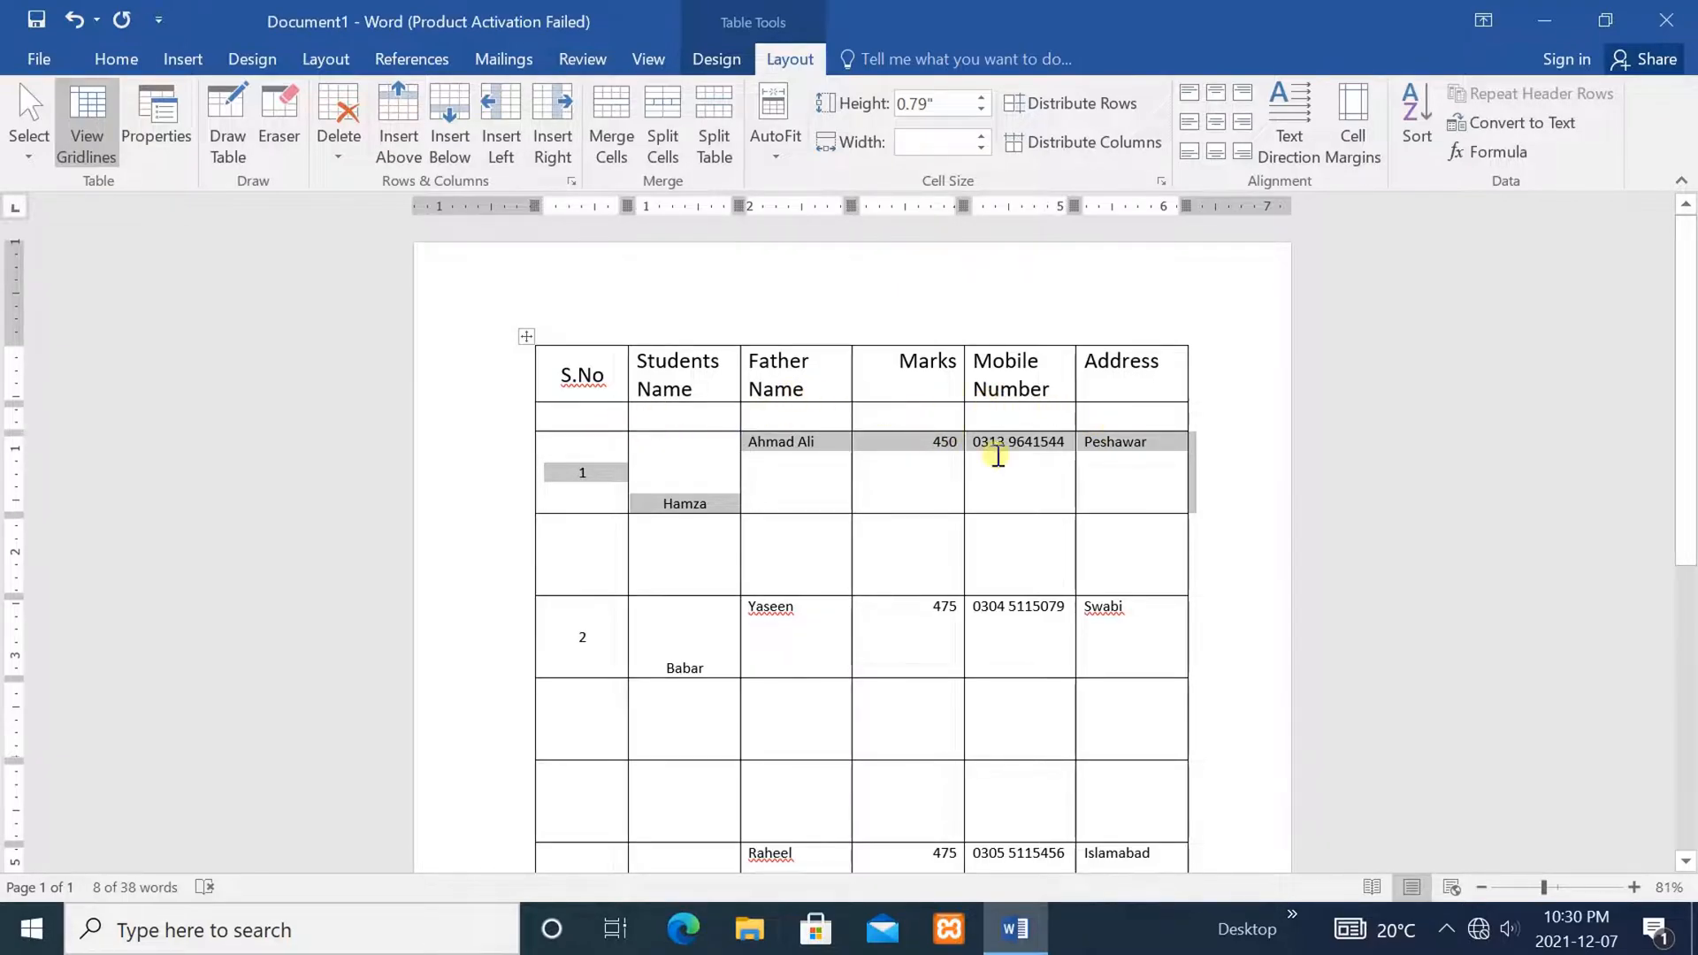
pyautogui.click(1017, 568)
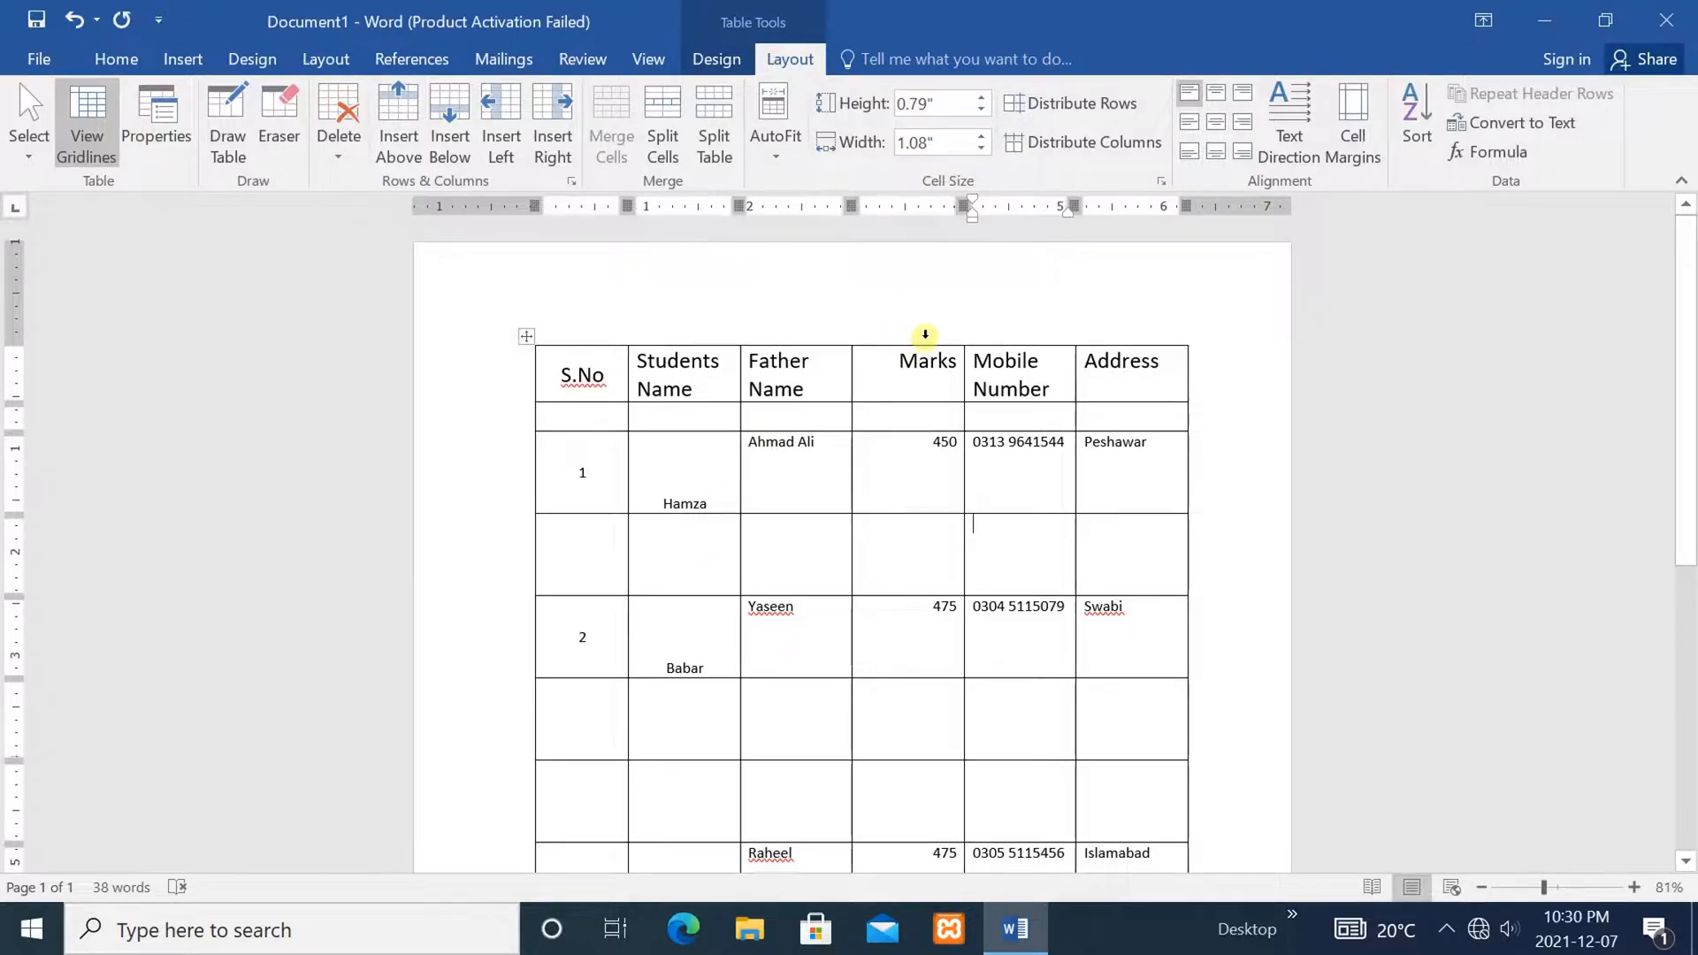
pyautogui.moveTo(851, 347)
pyautogui.click(883, 363)
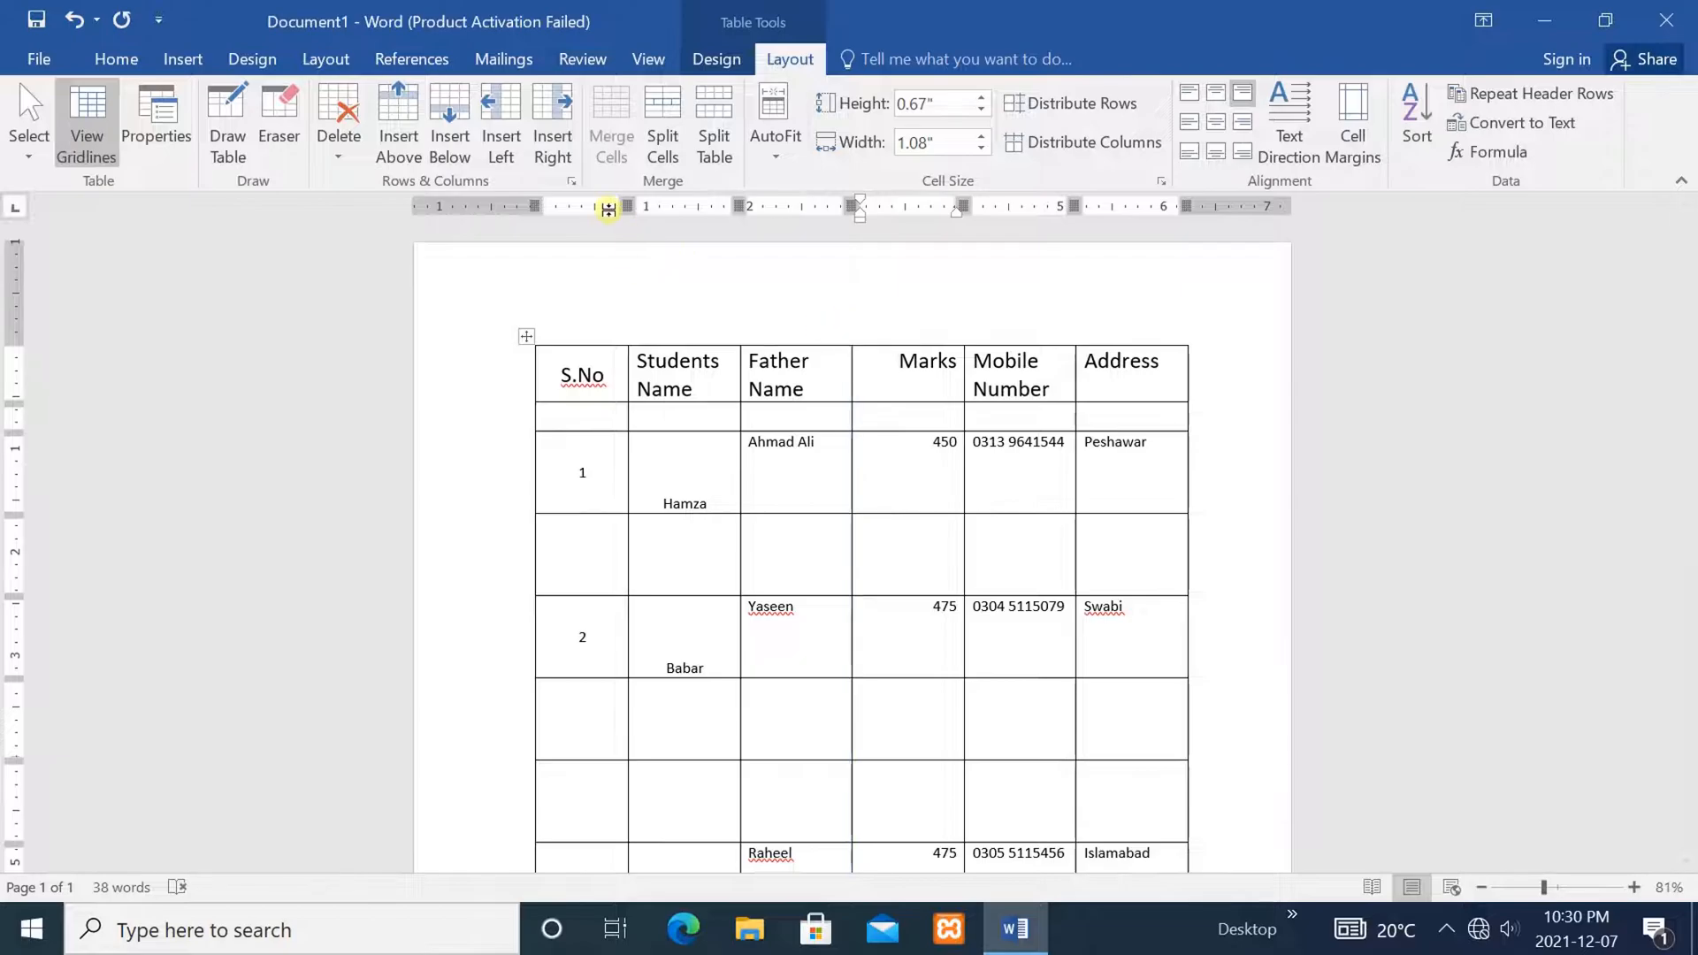
# Insert an empty column after Father Name, to the left of Marks
pyautogui.click(497, 102)
pyautogui.click(947, 451)
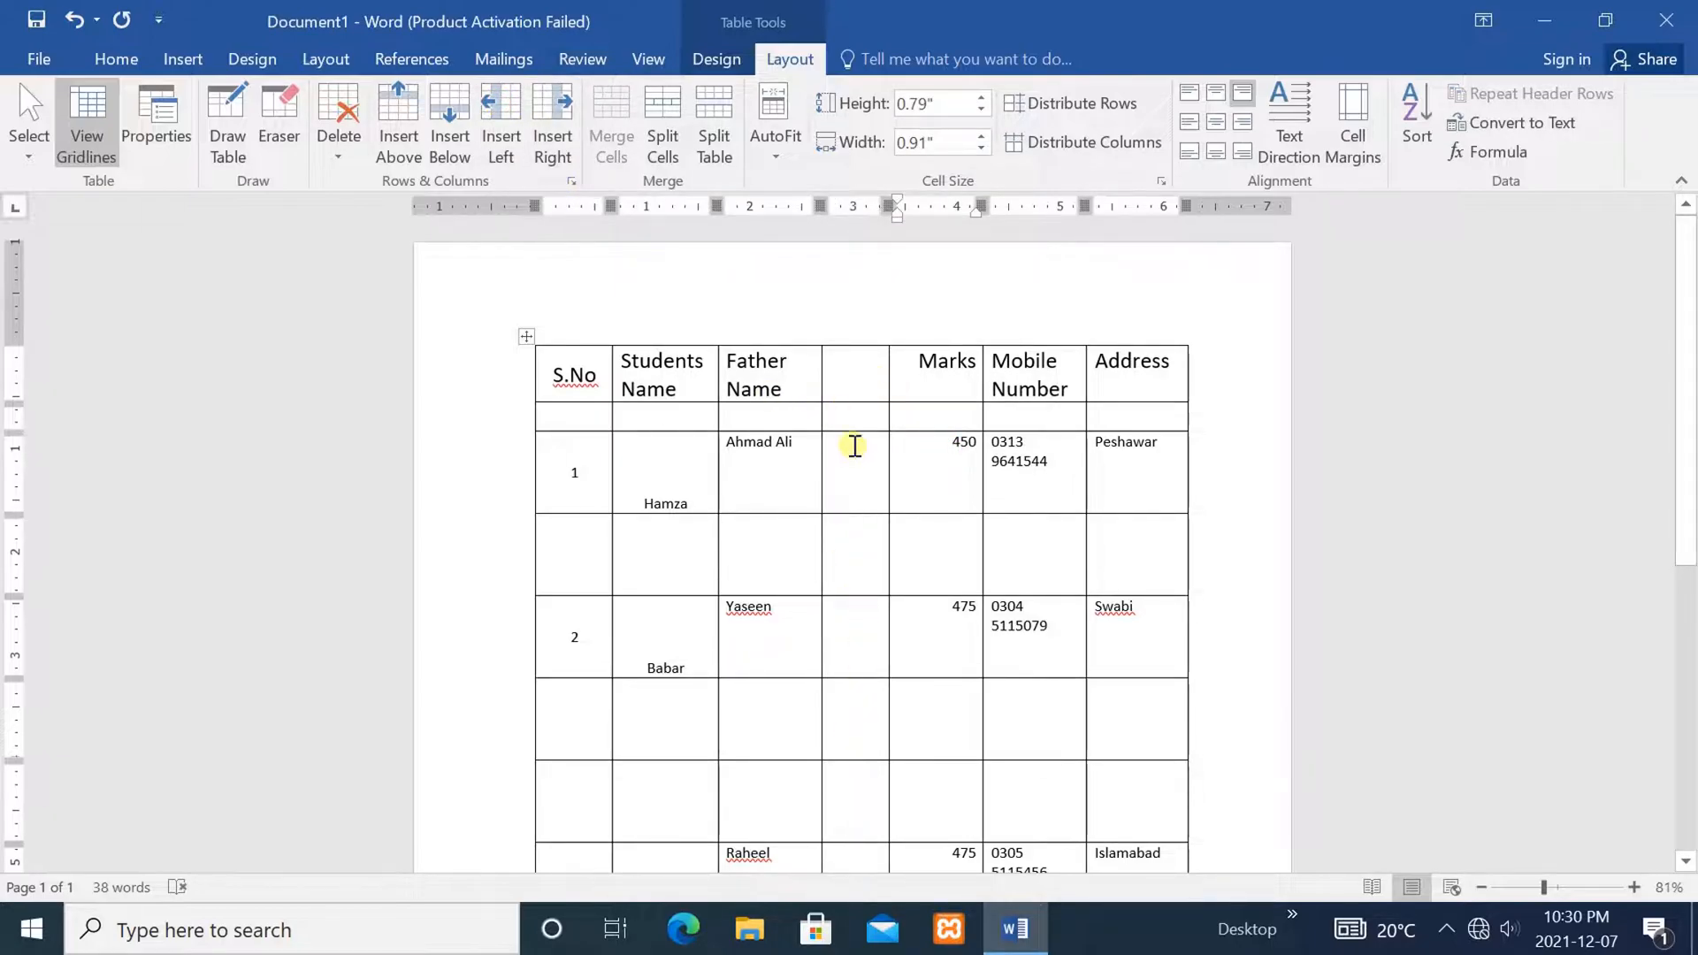
pyautogui.click(802, 383)
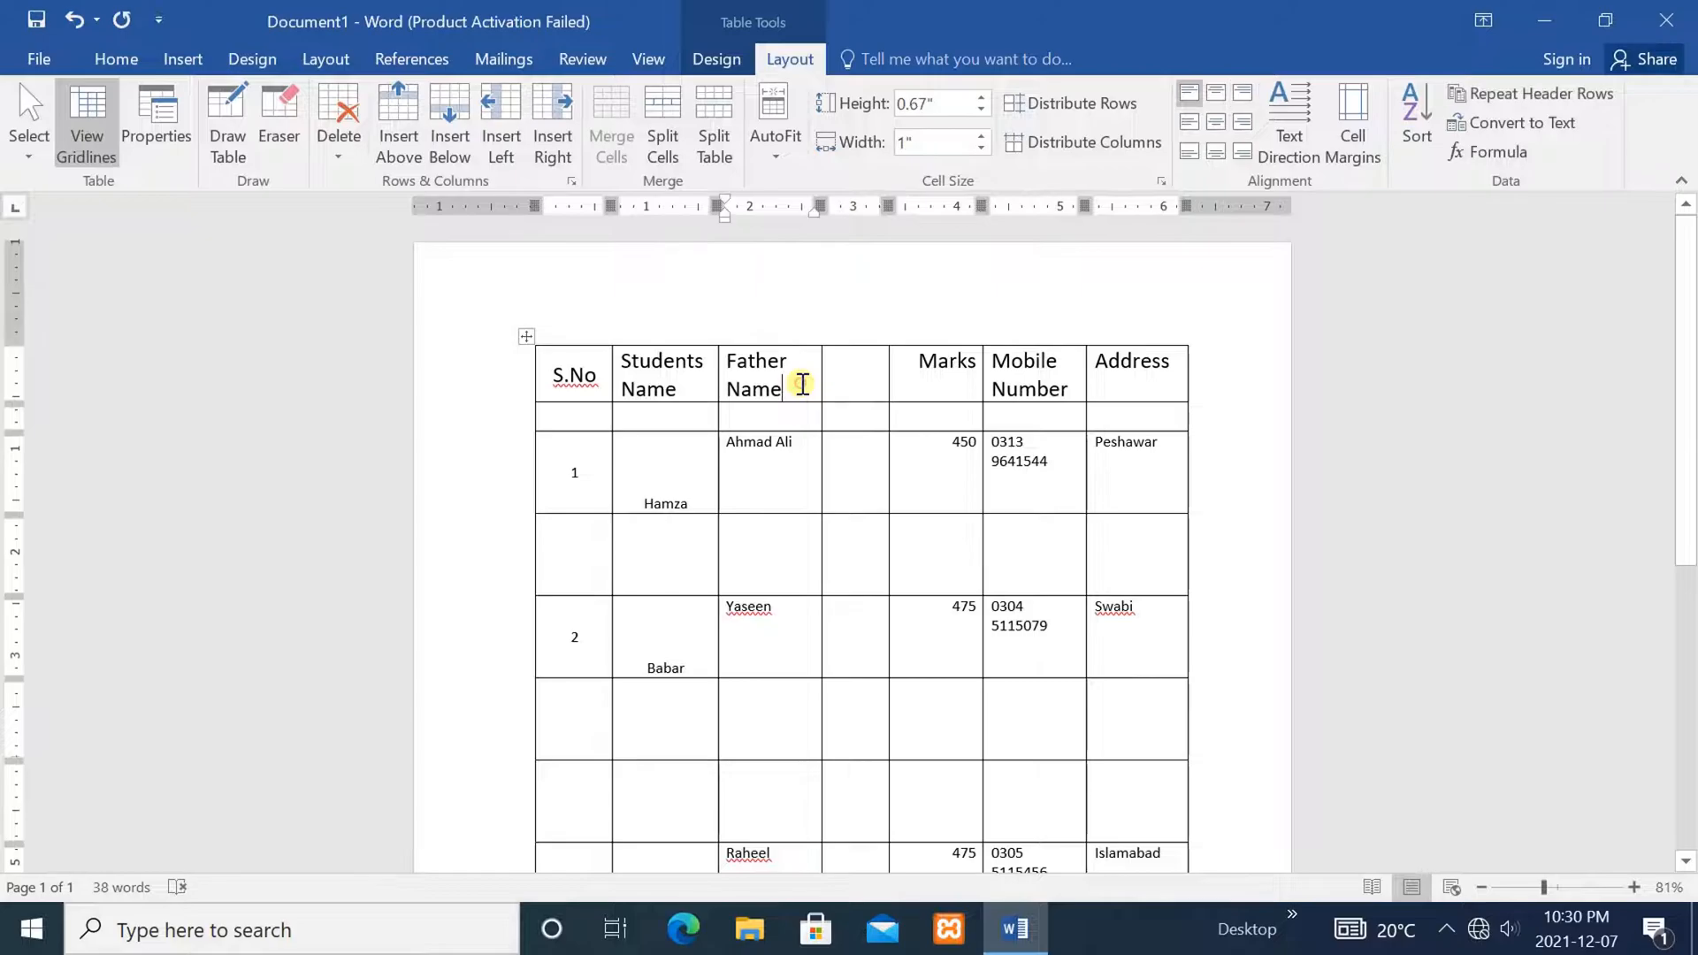
# Insert an empty column to the right of Students Name
pyautogui.click(699, 376)
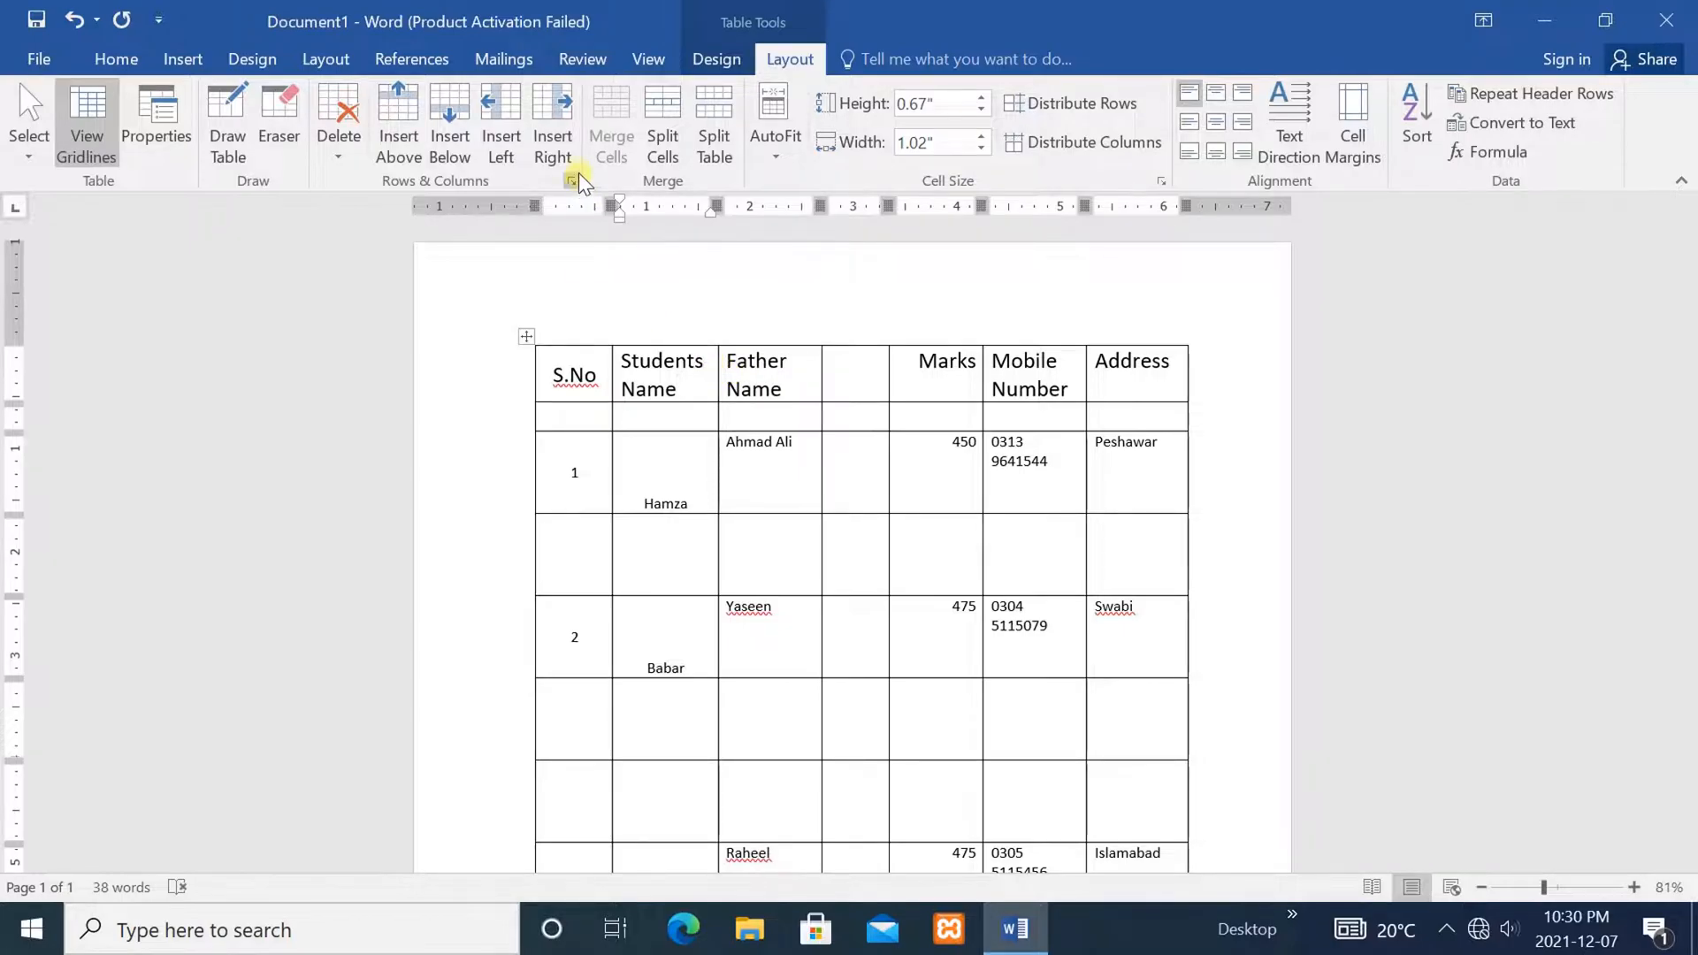
pyautogui.click(554, 101)
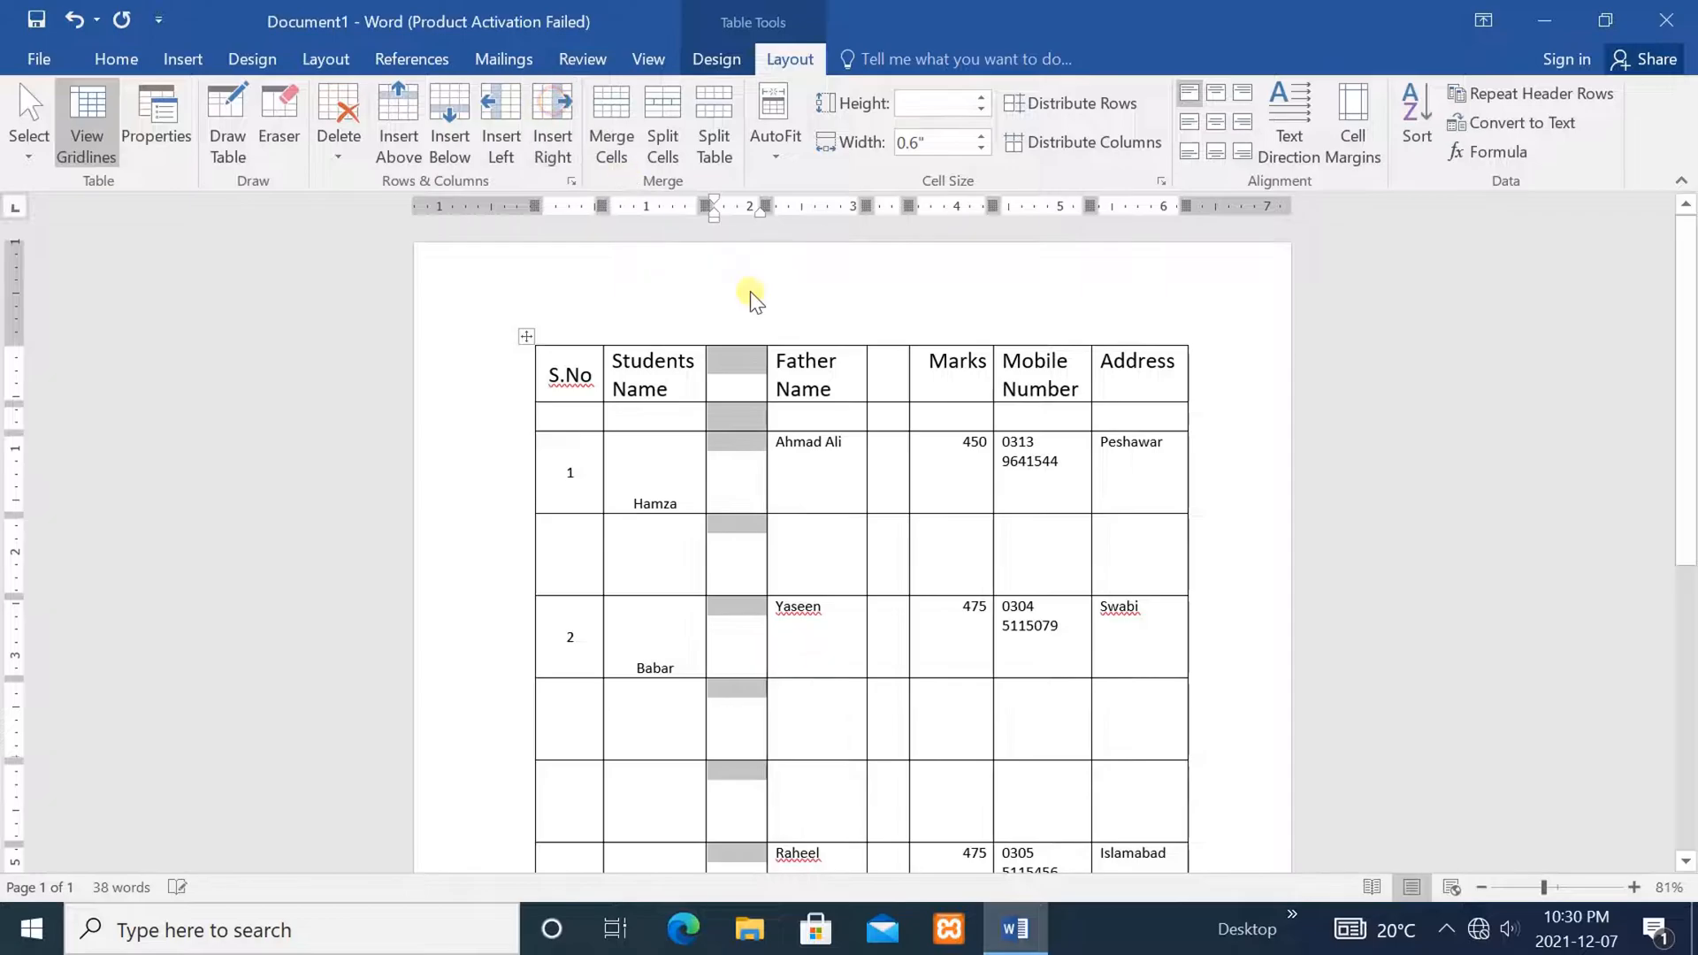
pyautogui.click(929, 522)
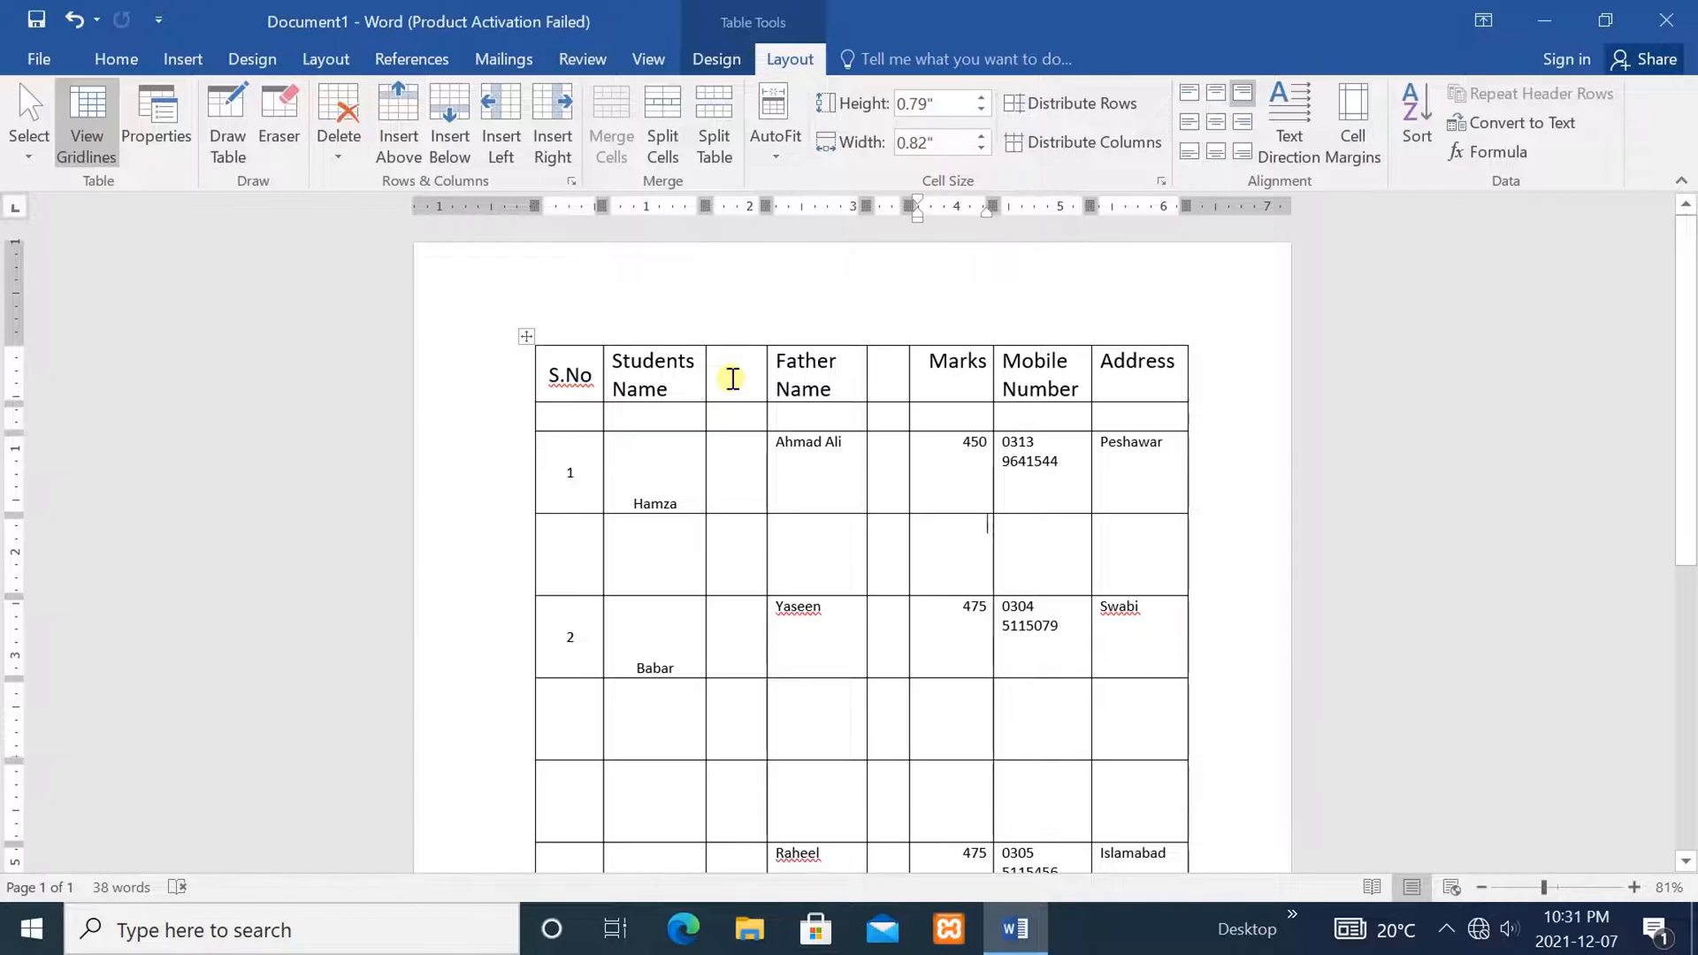
pyautogui.click(1060, 389)
# Insert an empty column to the right of Mobile Number, before Address
pyautogui.rightClick(1060, 389)
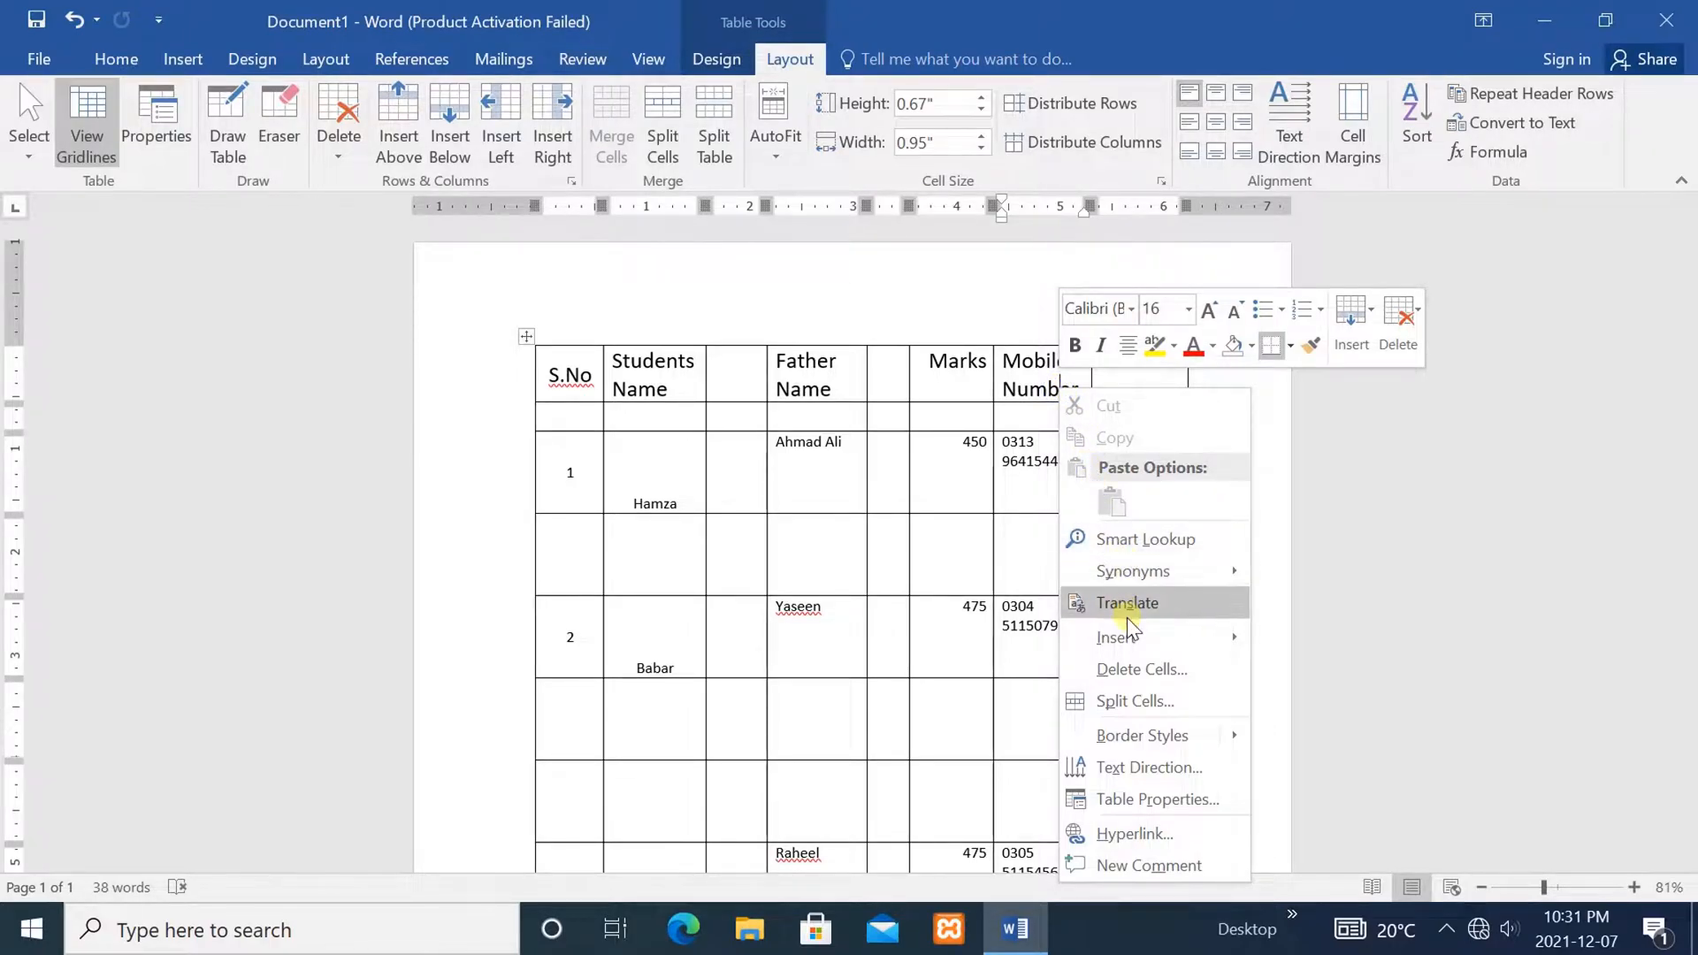
pyautogui.moveTo(1123, 642)
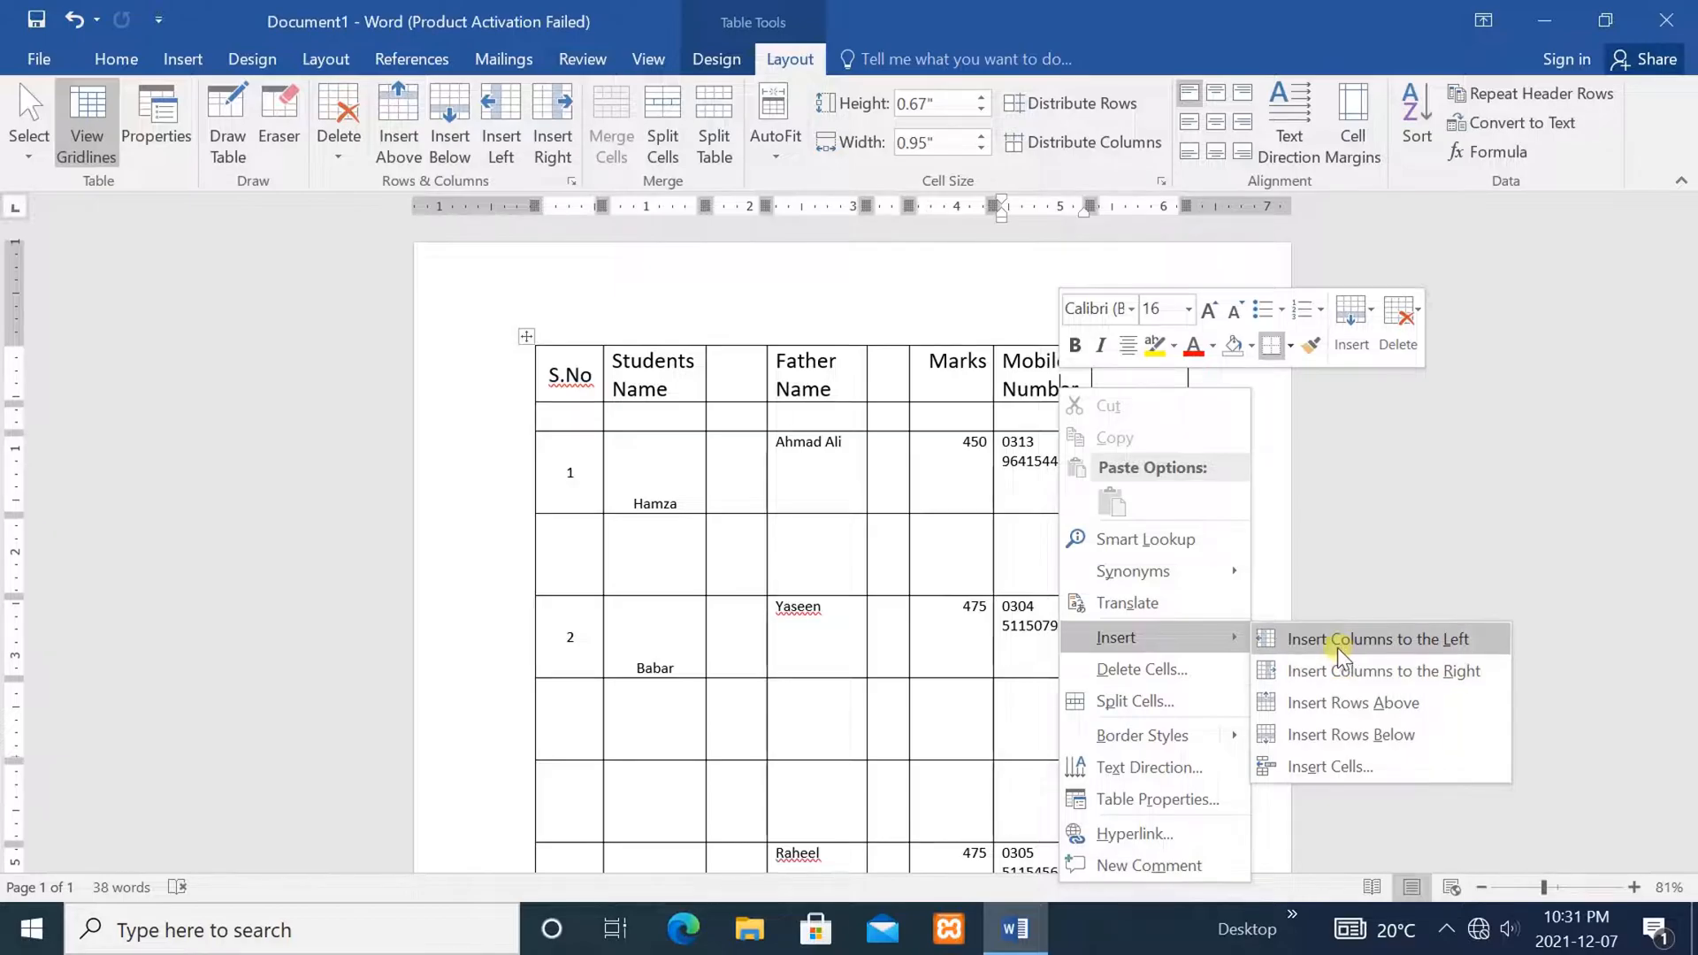
pyautogui.click(1429, 671)
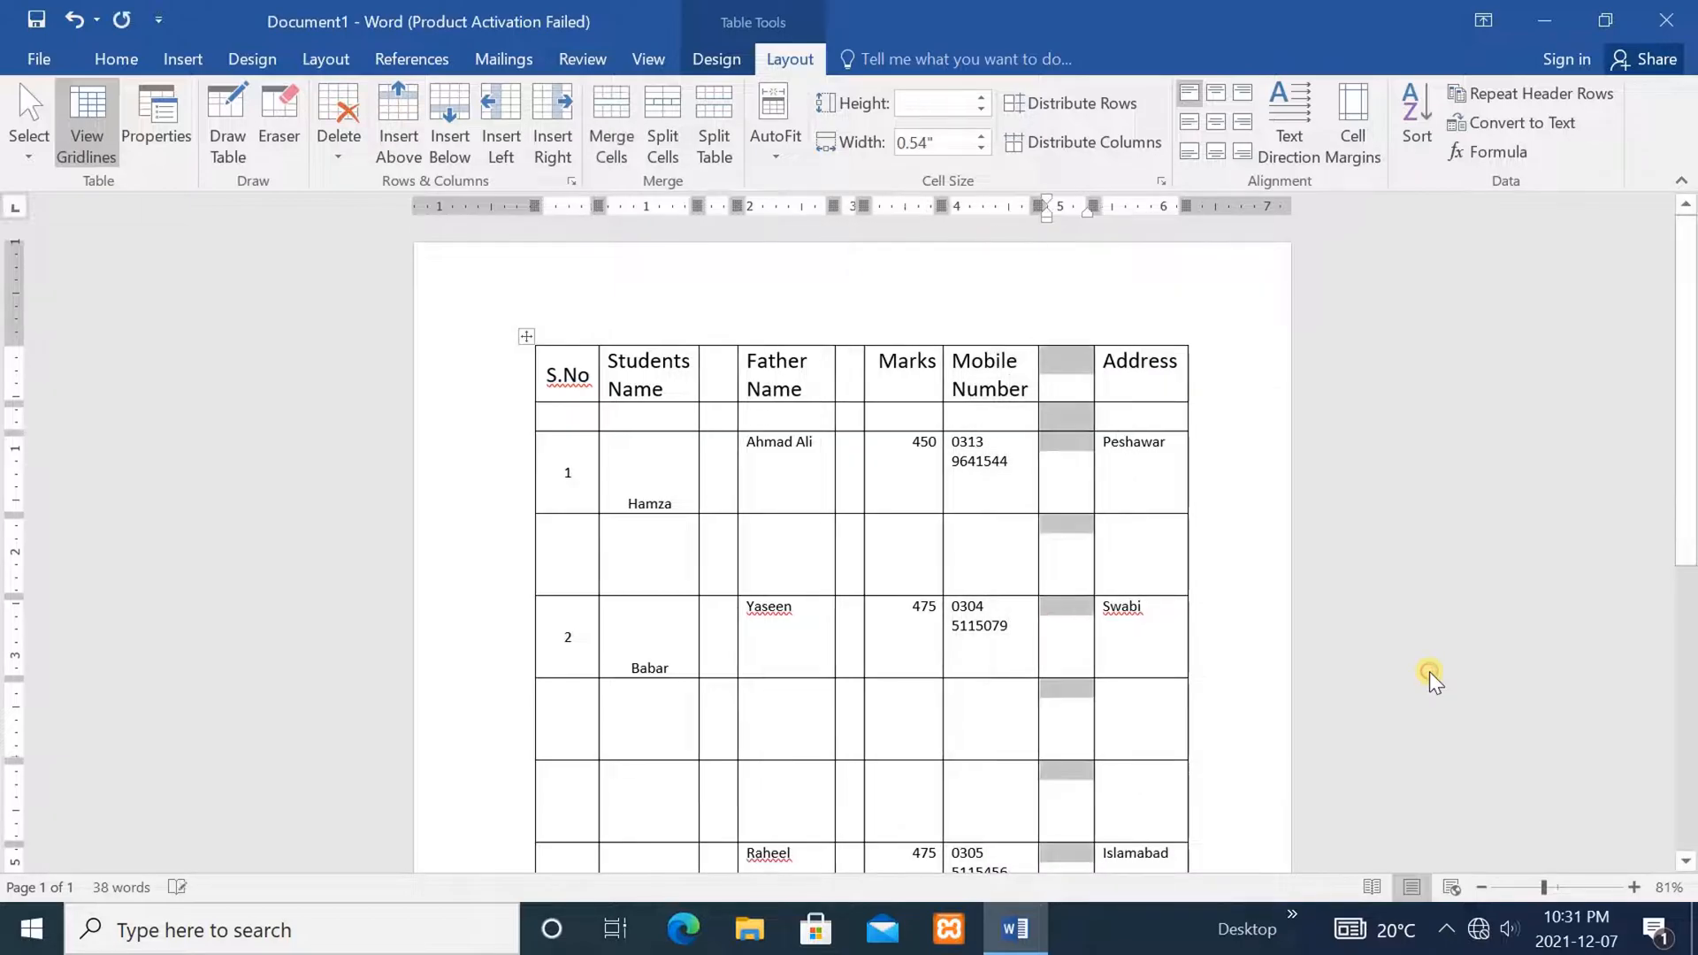
pyautogui.click(1392, 605)
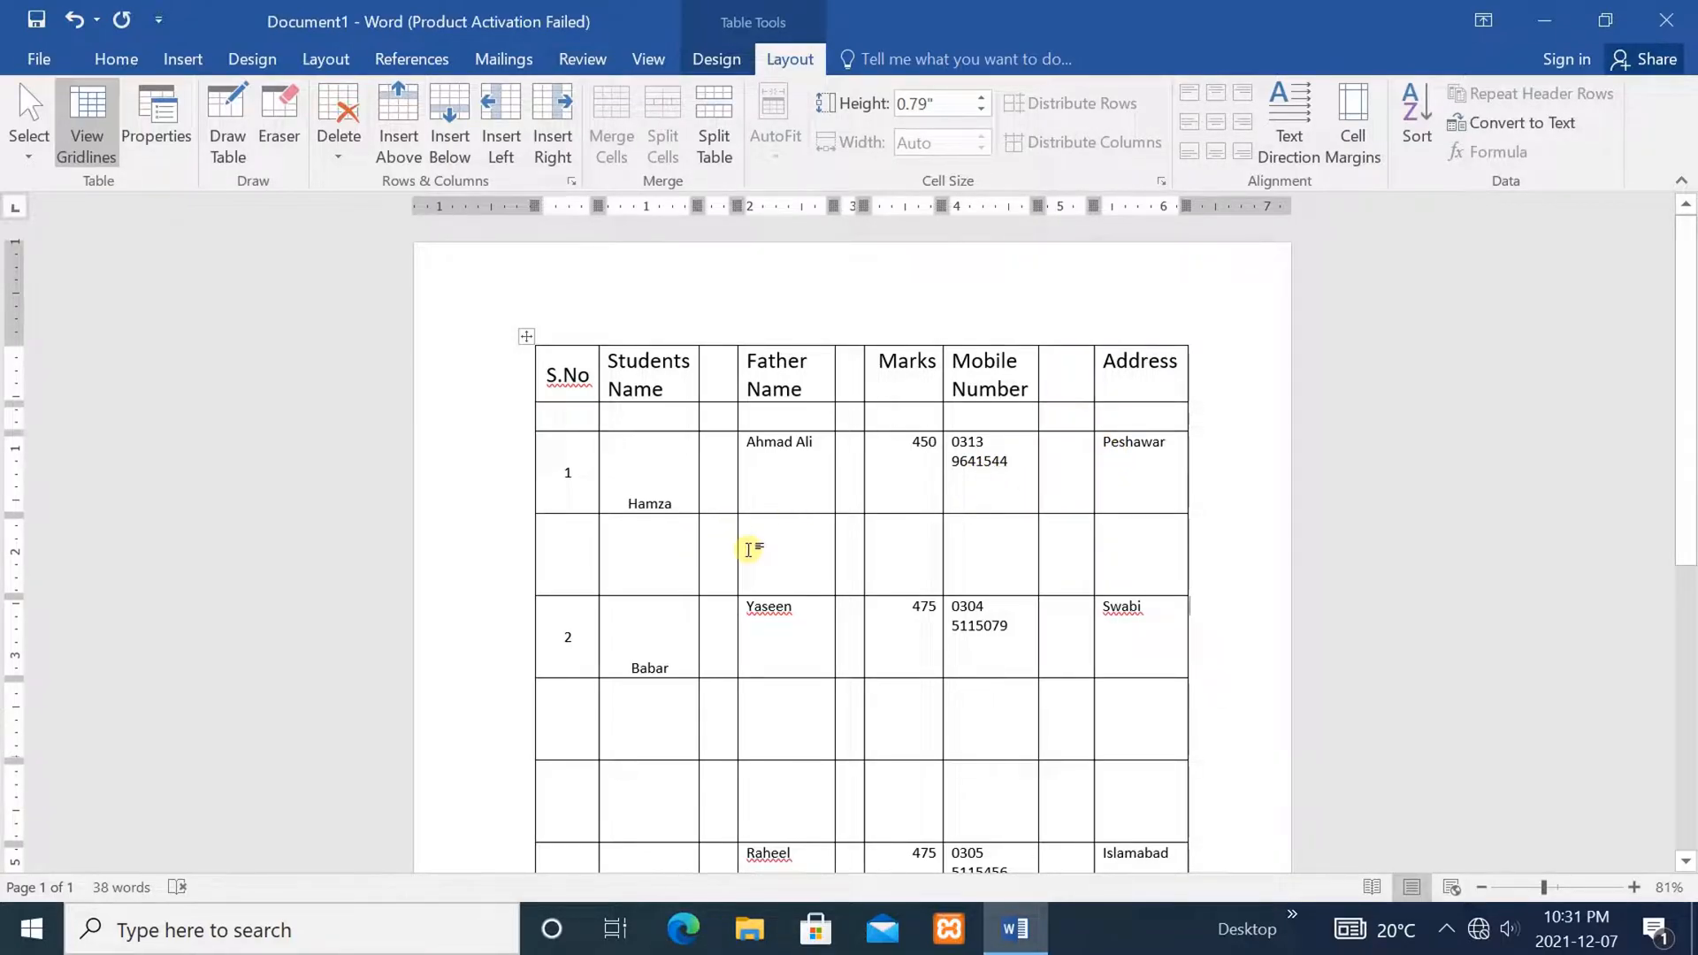
# Delete the narrow empty column between Father Name and Marks
pyautogui.click(1066, 523)
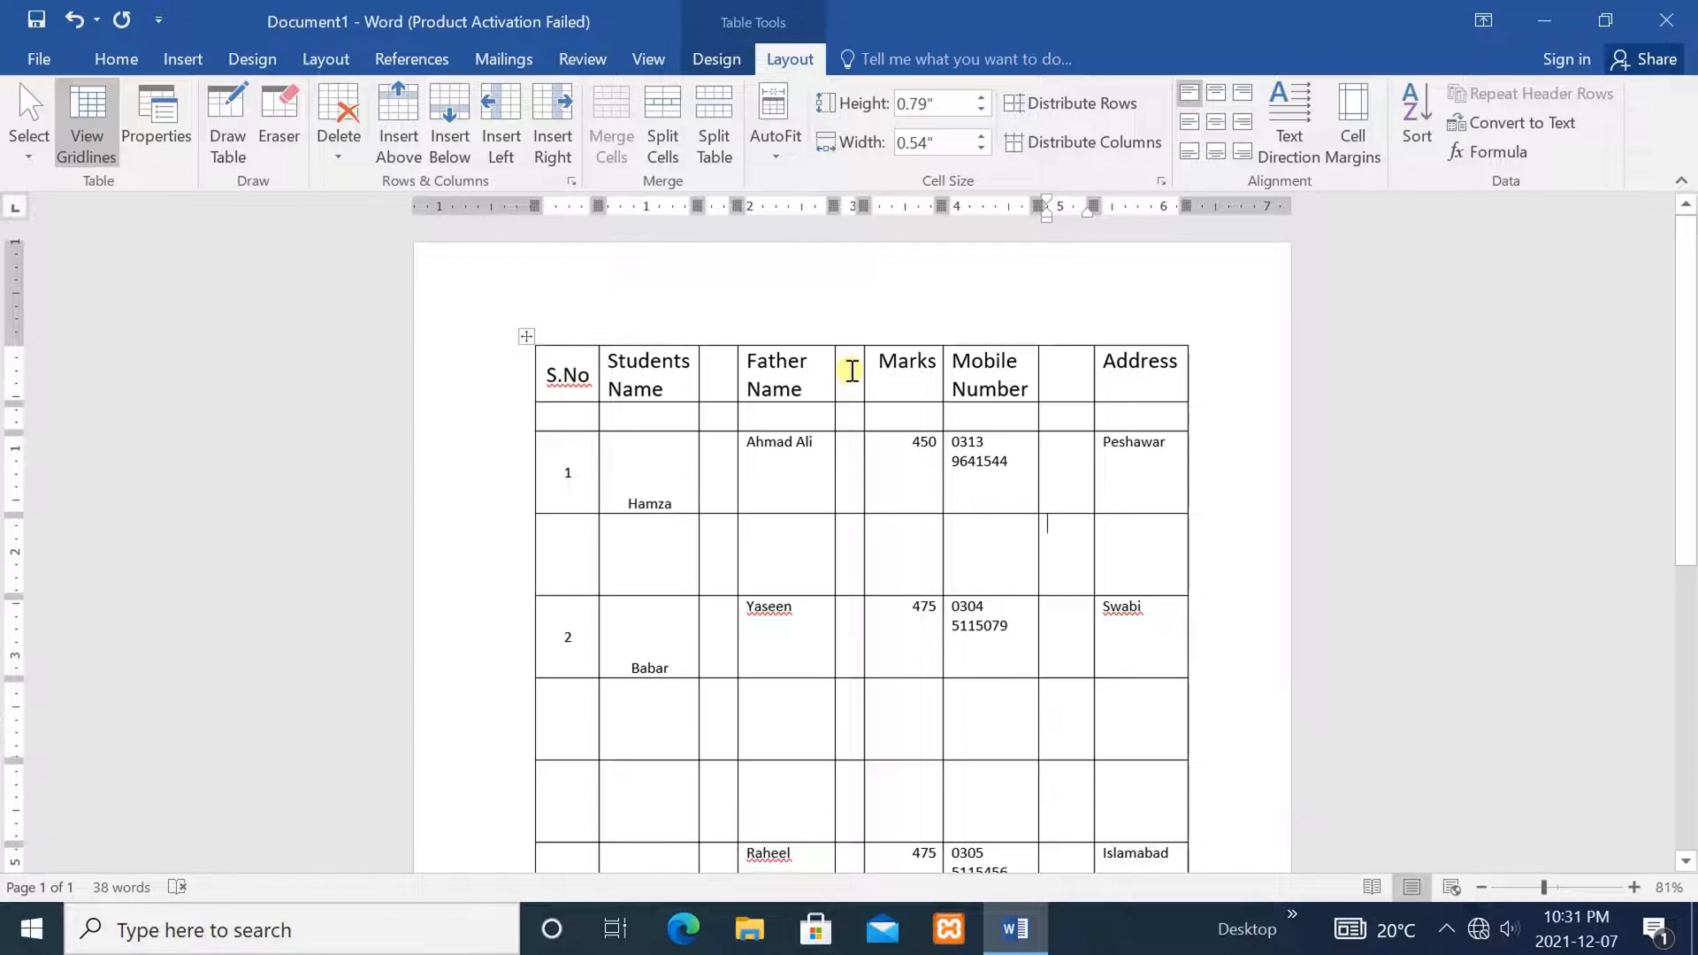
pyautogui.moveTo(852, 371); pyautogui.dragTo(853, 568)
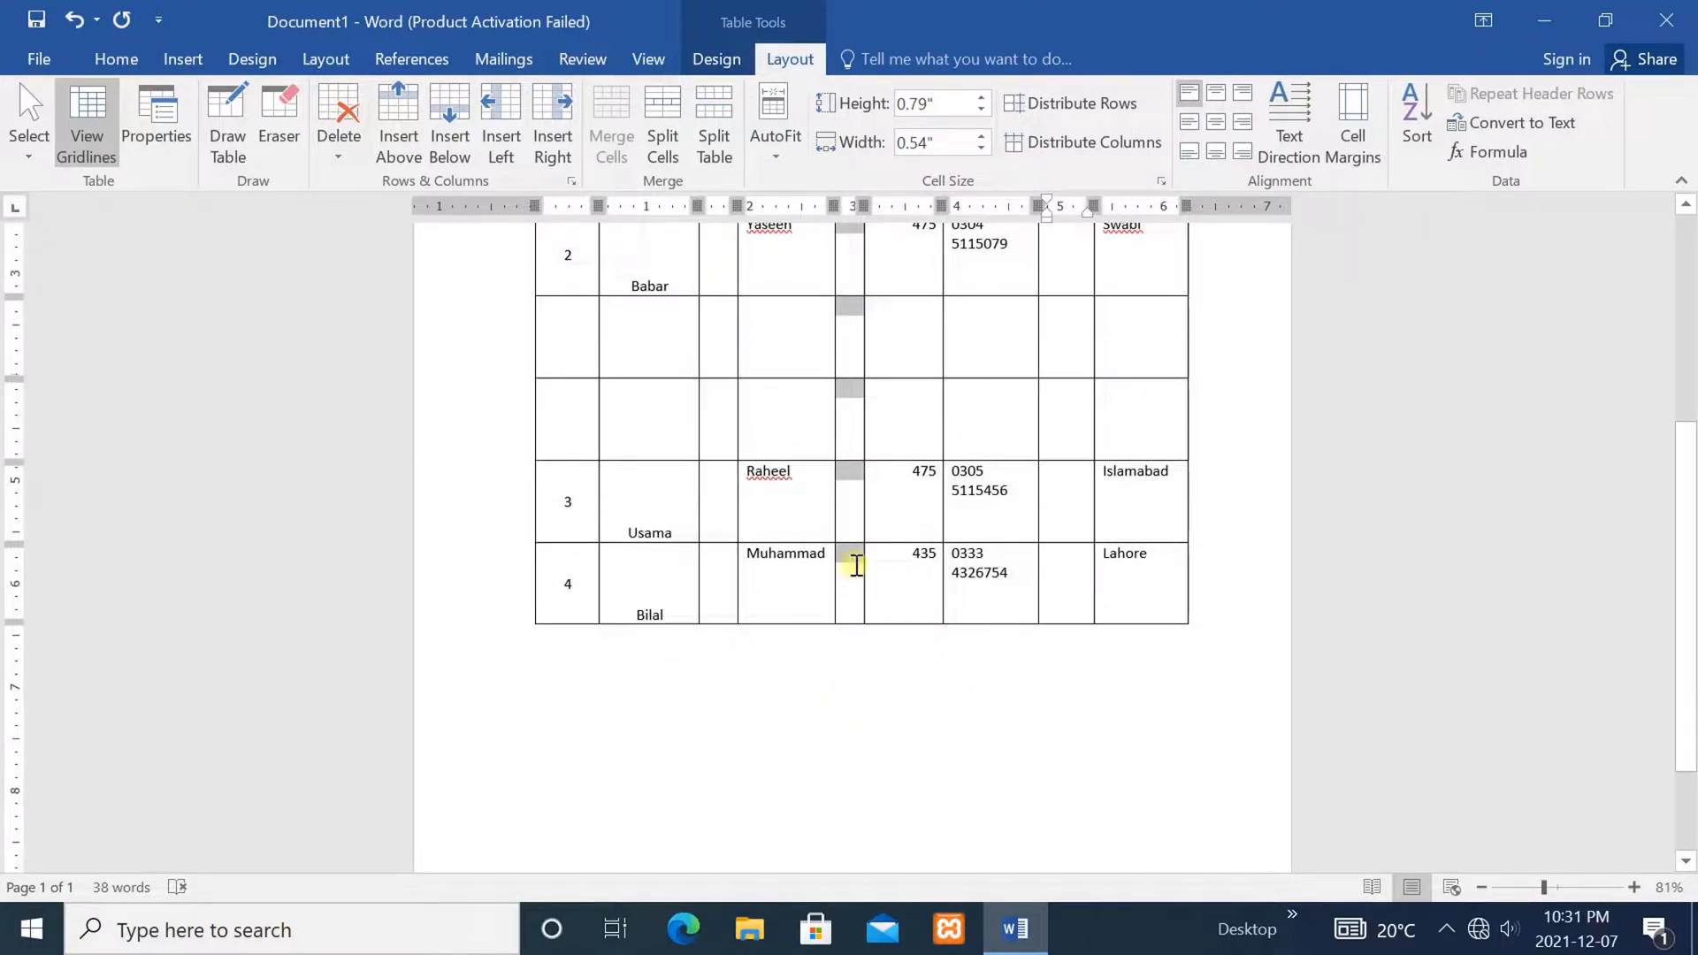
pyautogui.click(336, 110)
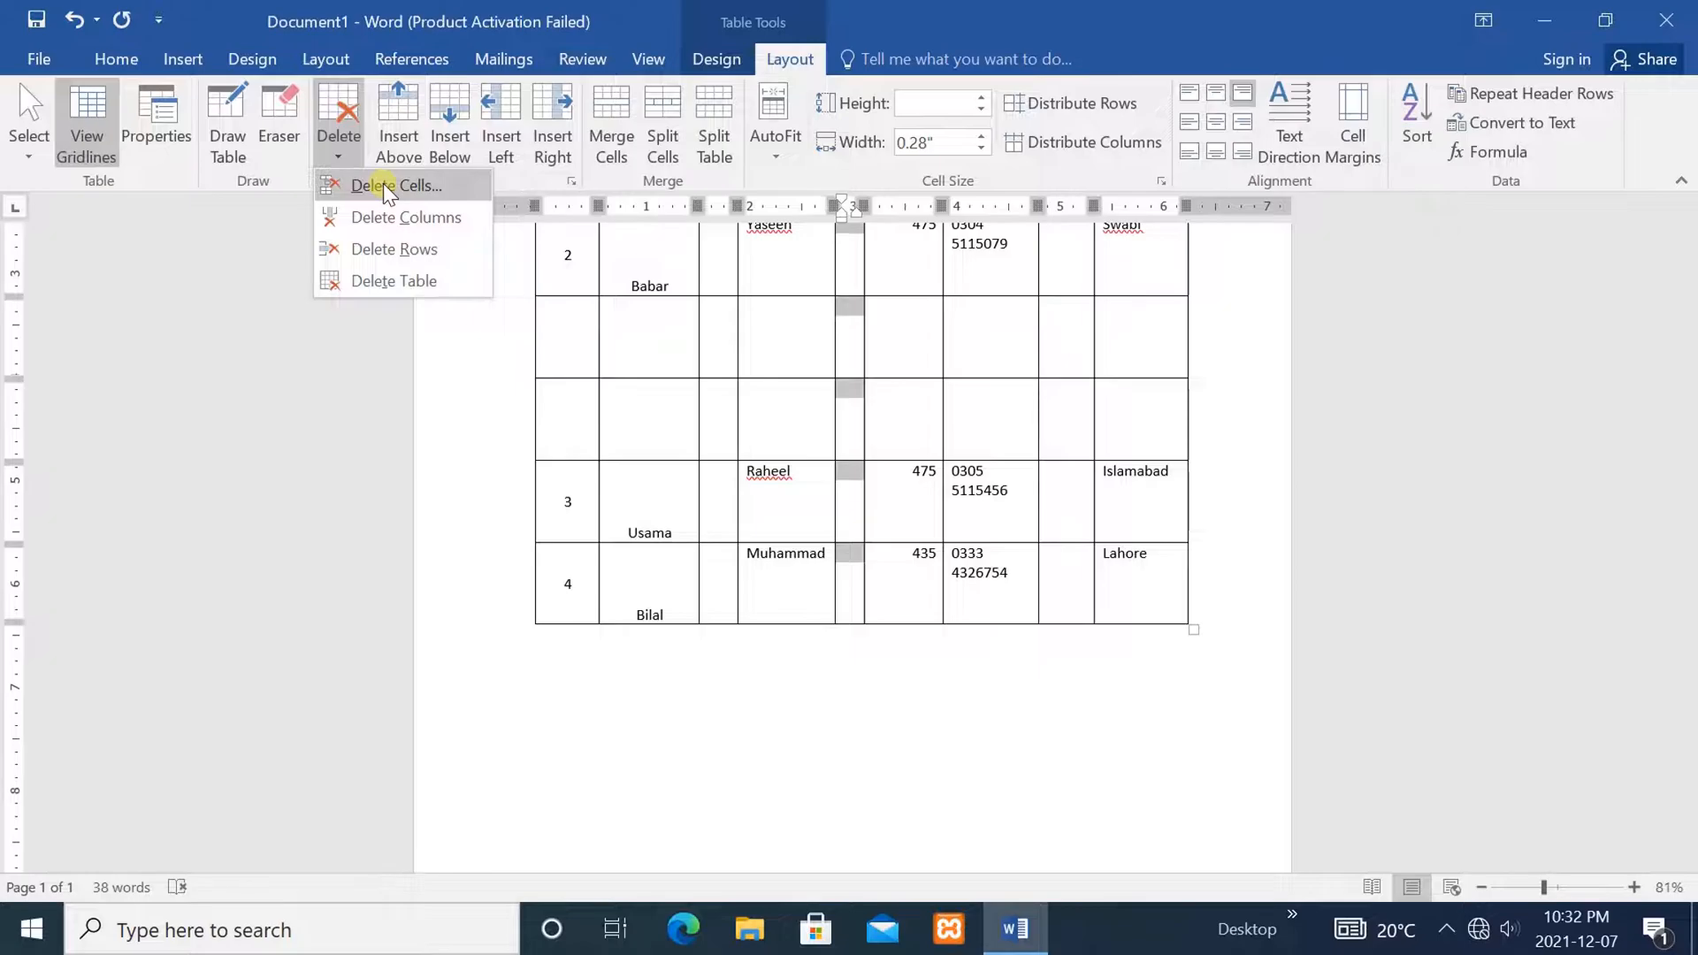
pyautogui.click(399, 217)
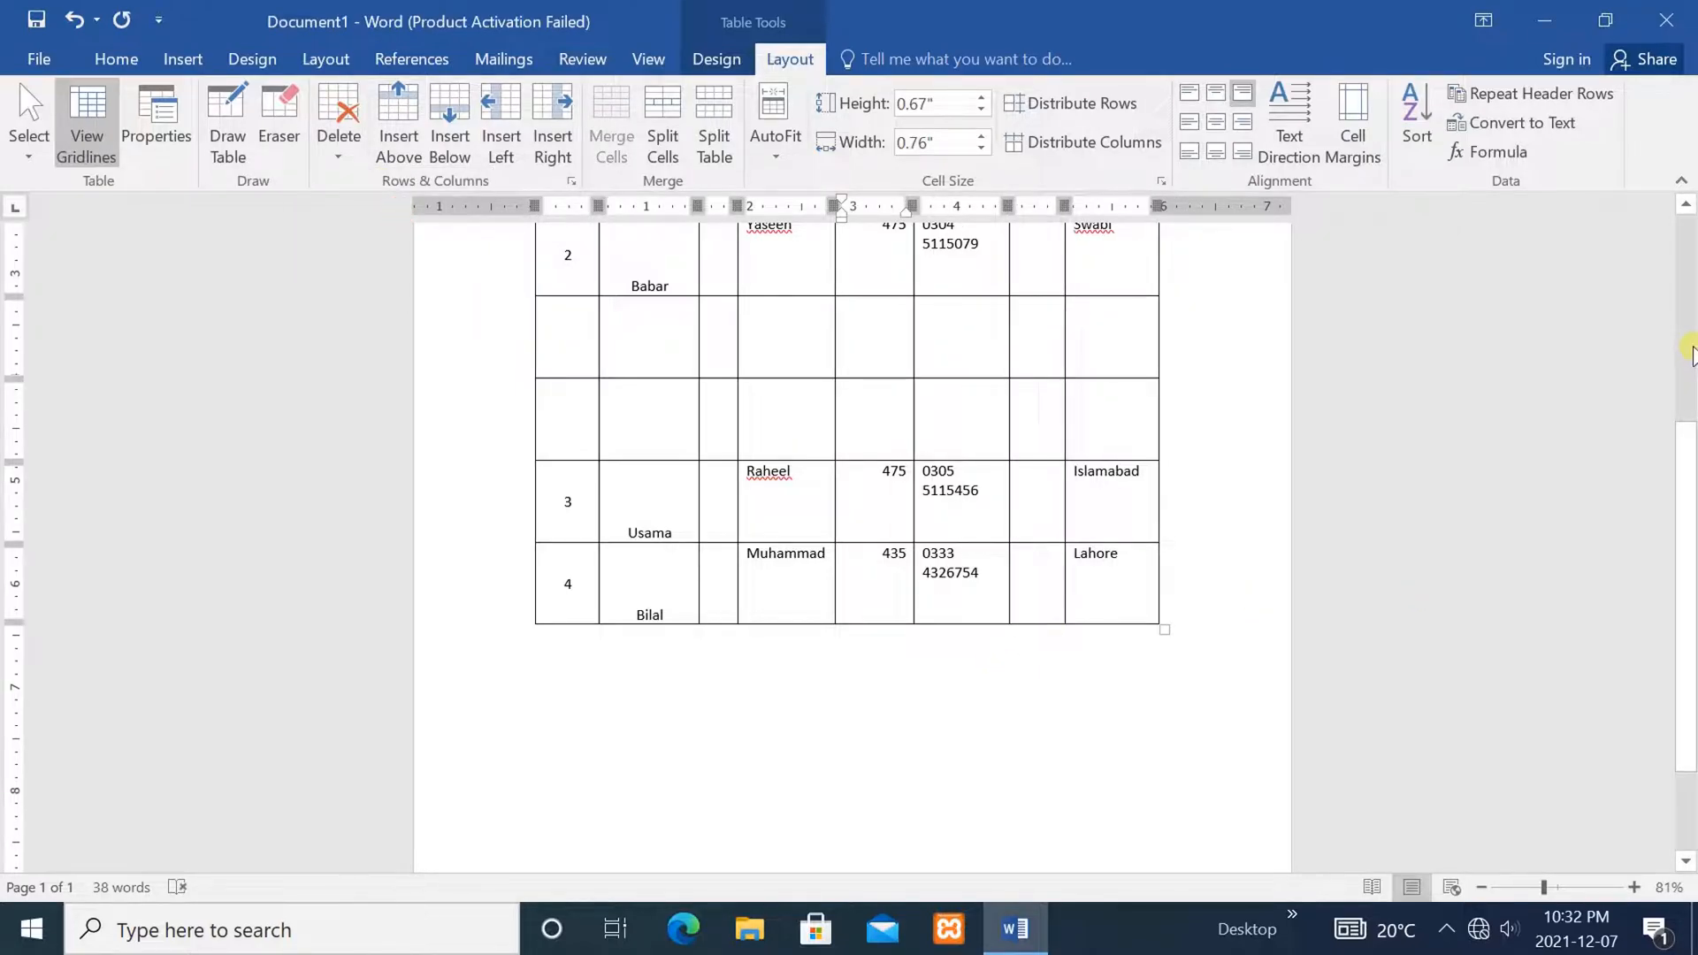
pyautogui.scroll(5, 1689, 354)
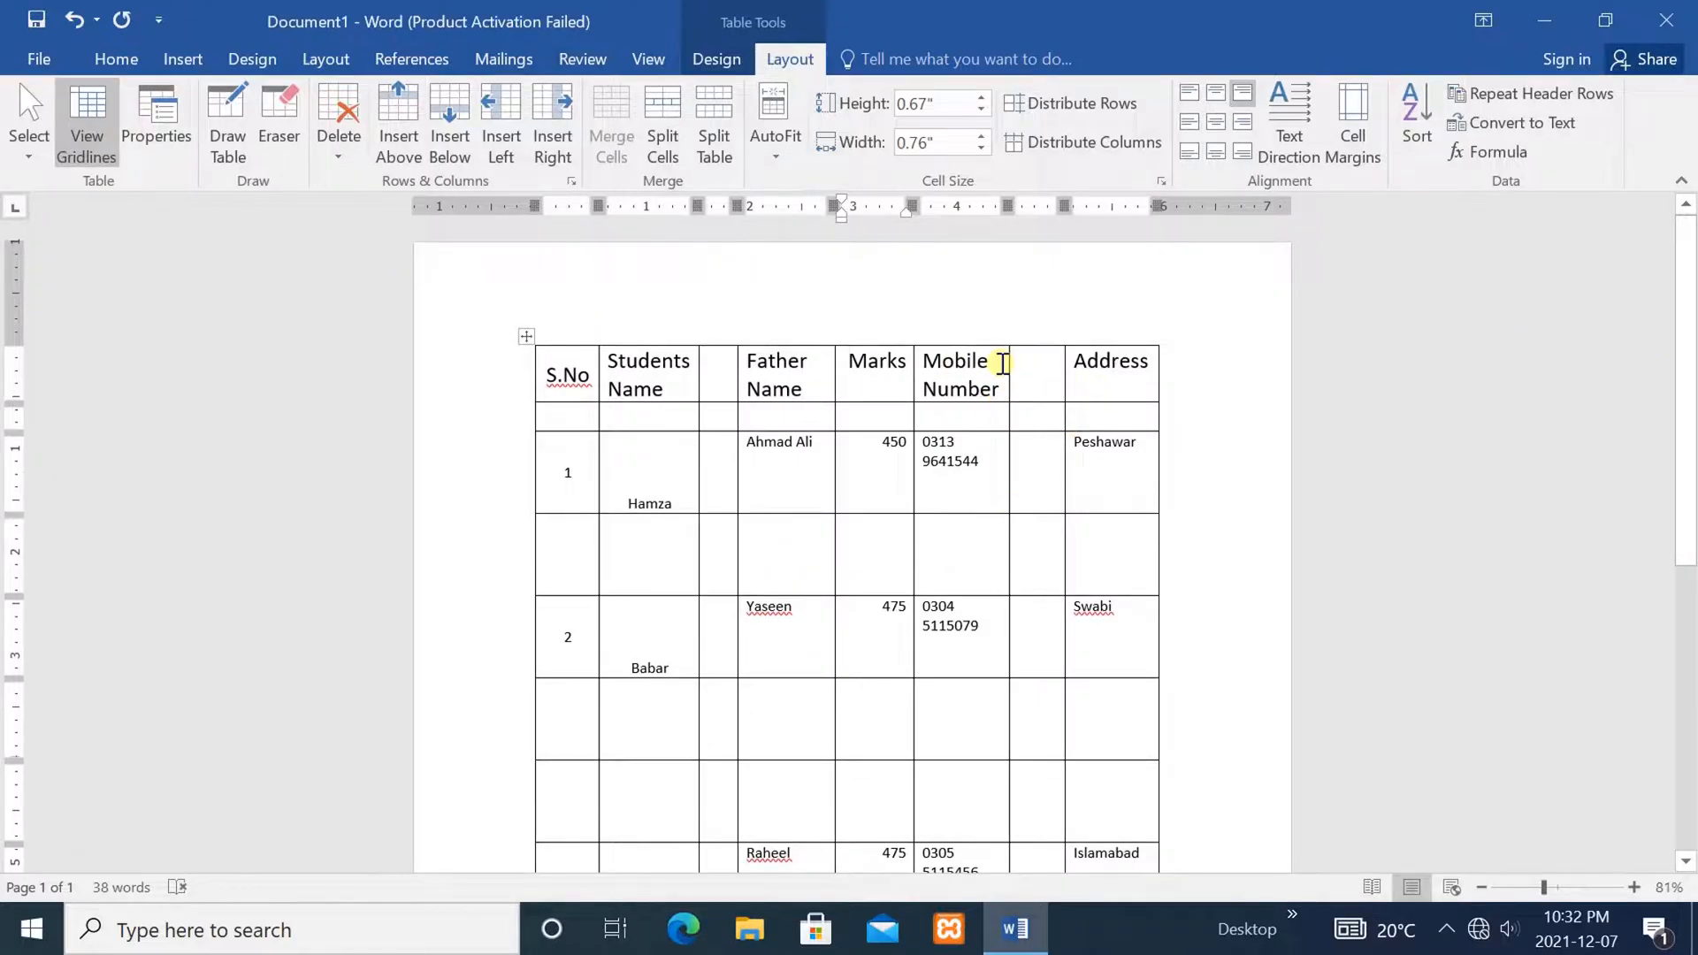
# Delete the empty column before Address using Delete Cells with Delete entire column
pyautogui.click(1025, 368)
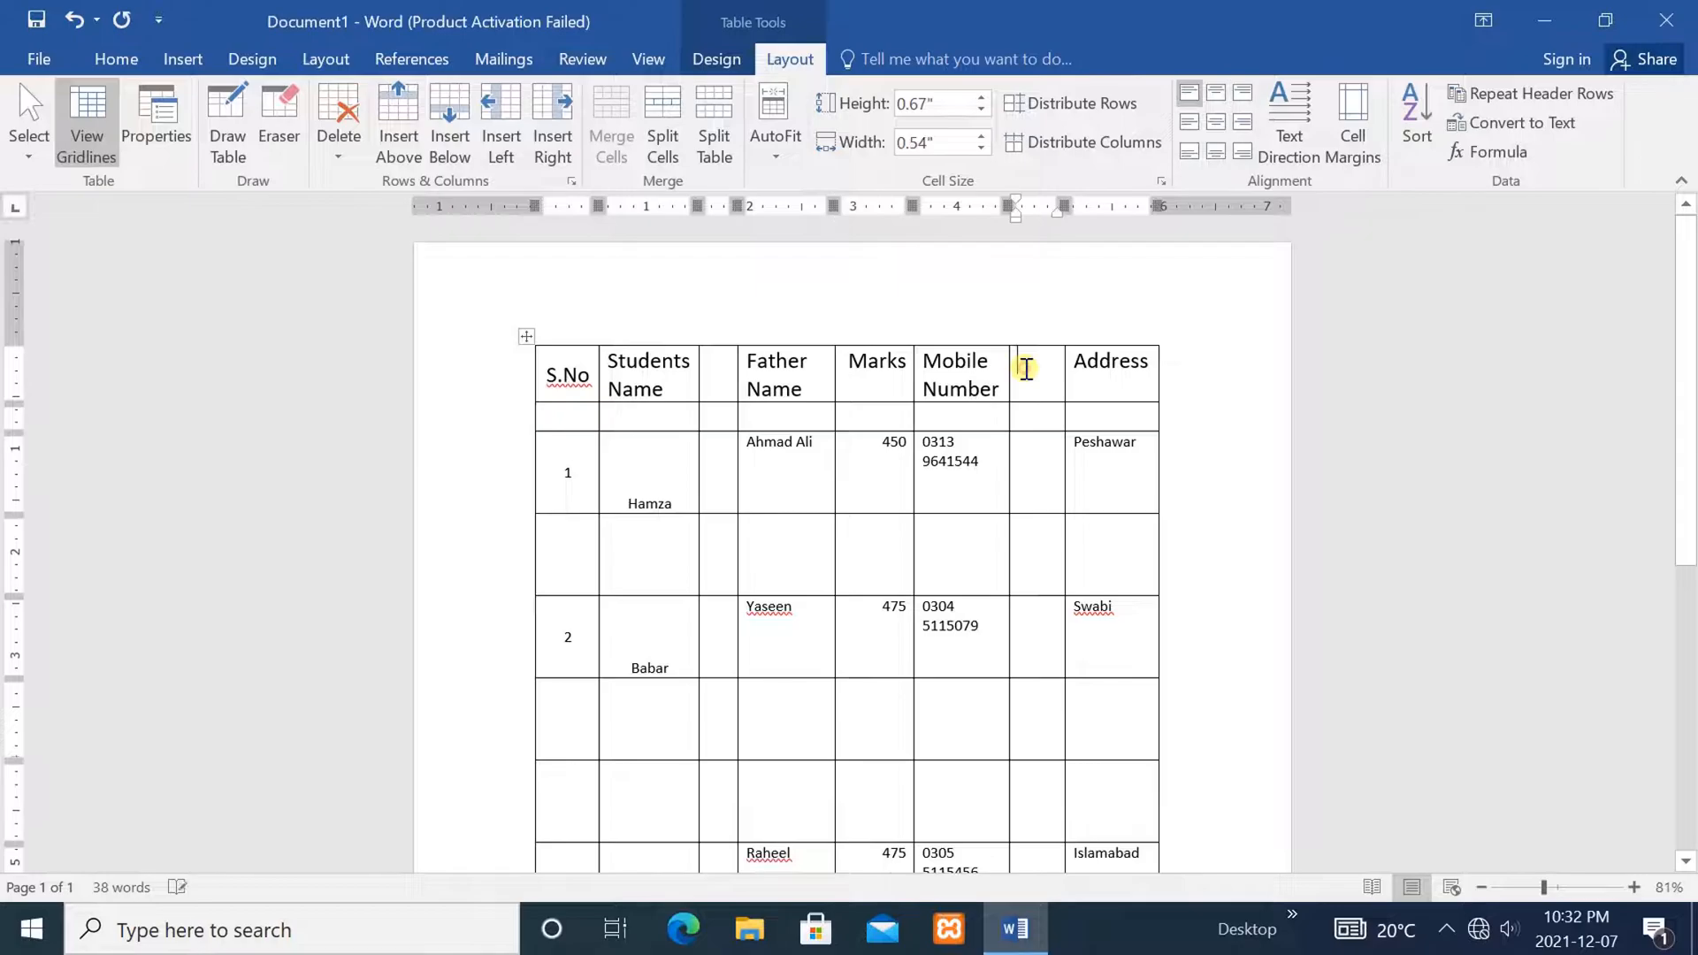
pyautogui.rightClick(1026, 368)
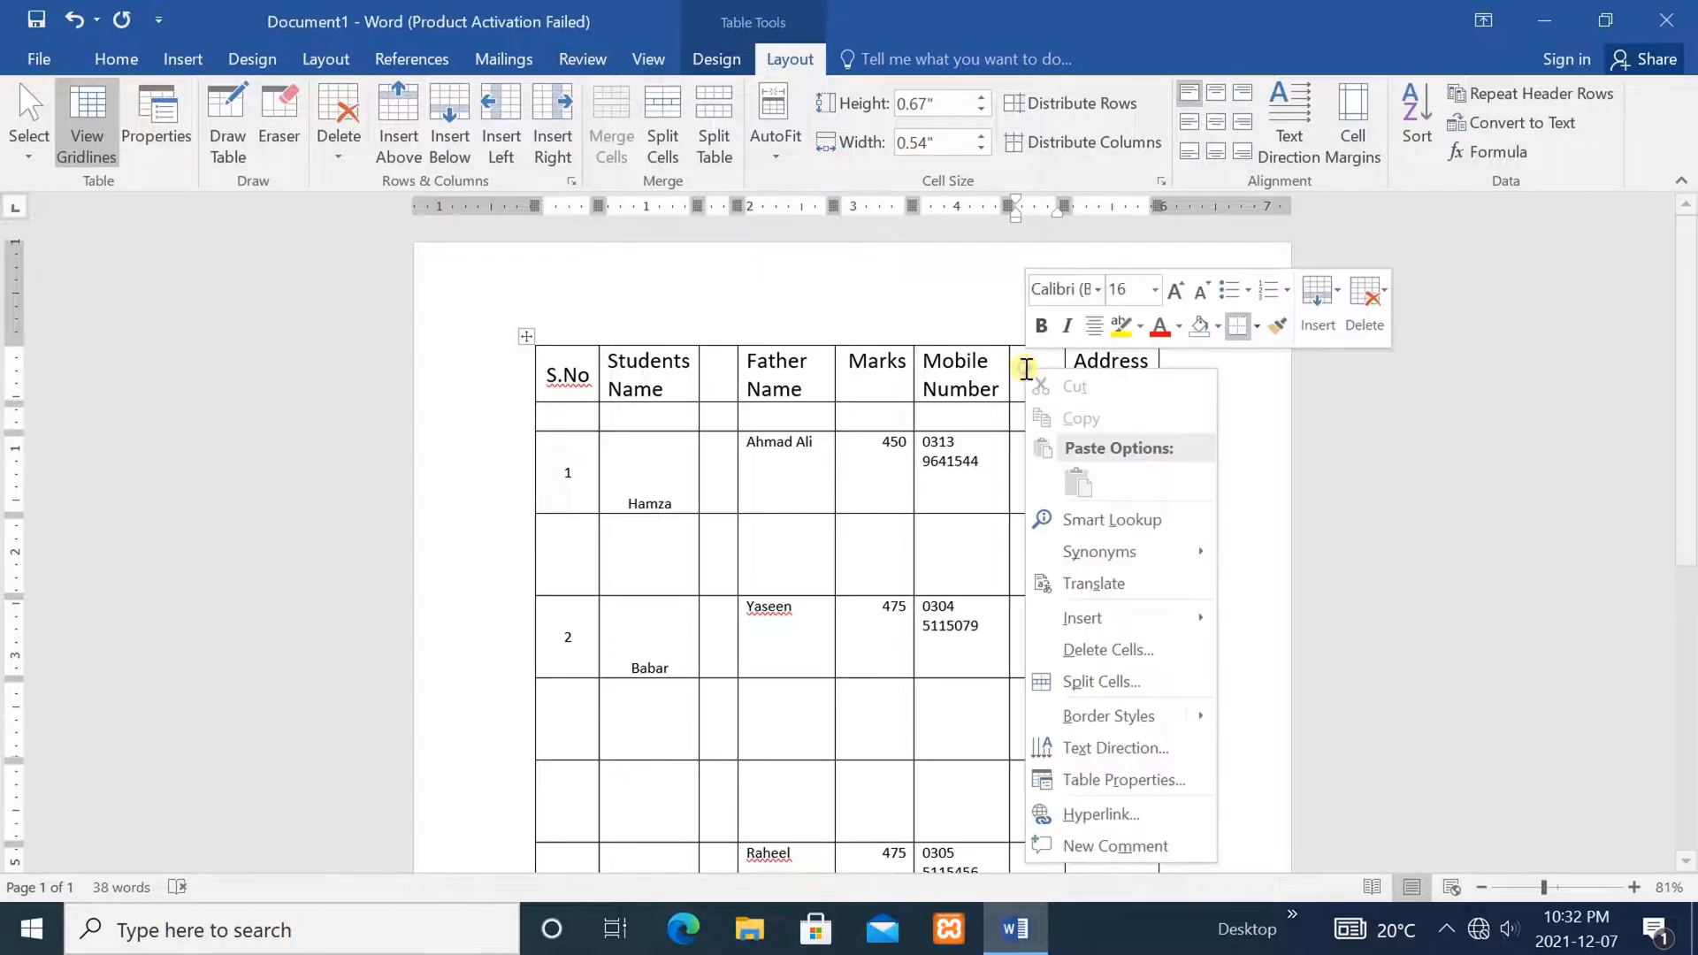
pyautogui.click(1097, 650)
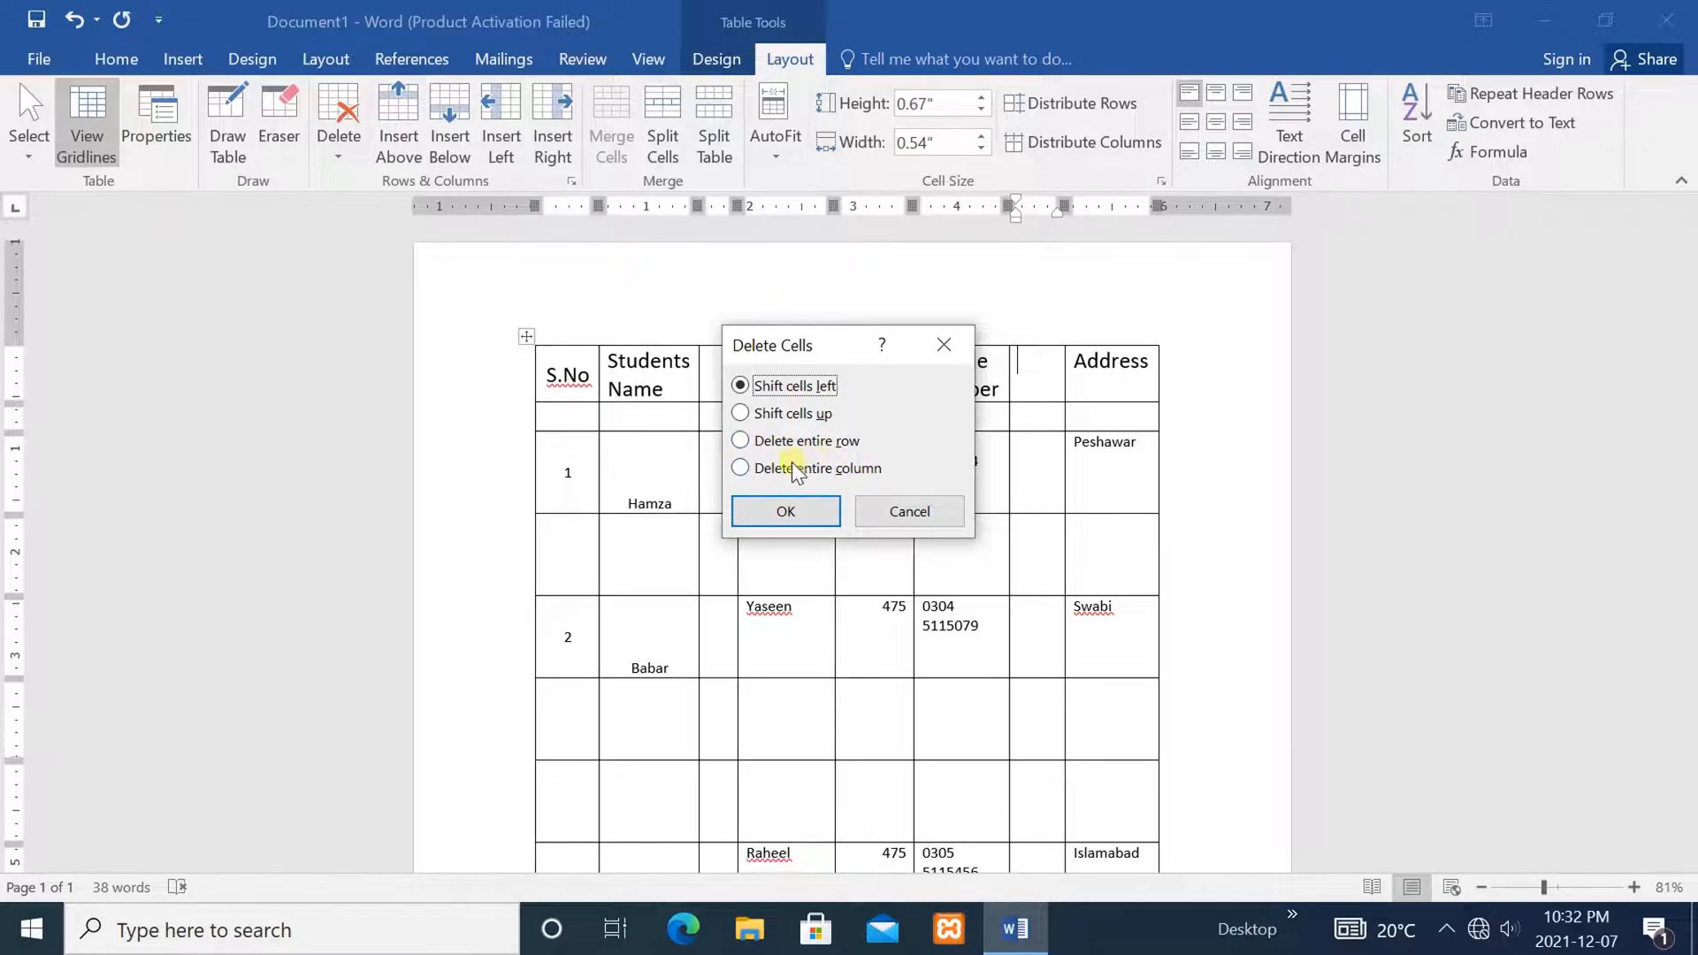
pyautogui.click(743, 467)
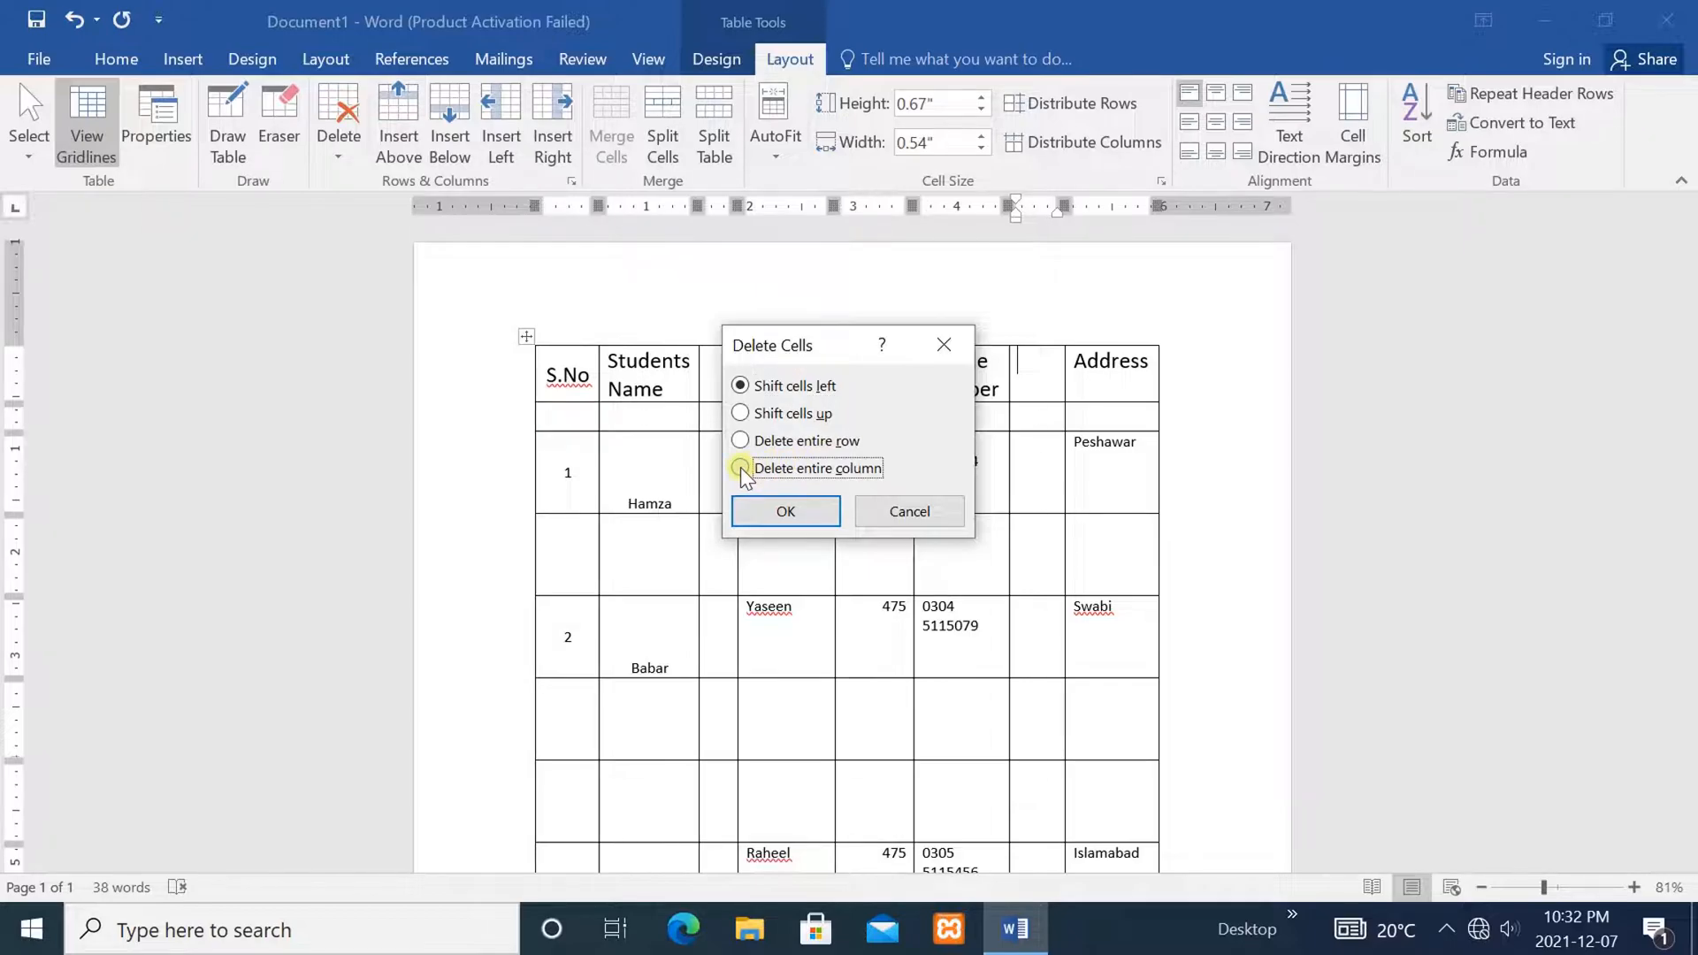
pyautogui.click(769, 511)
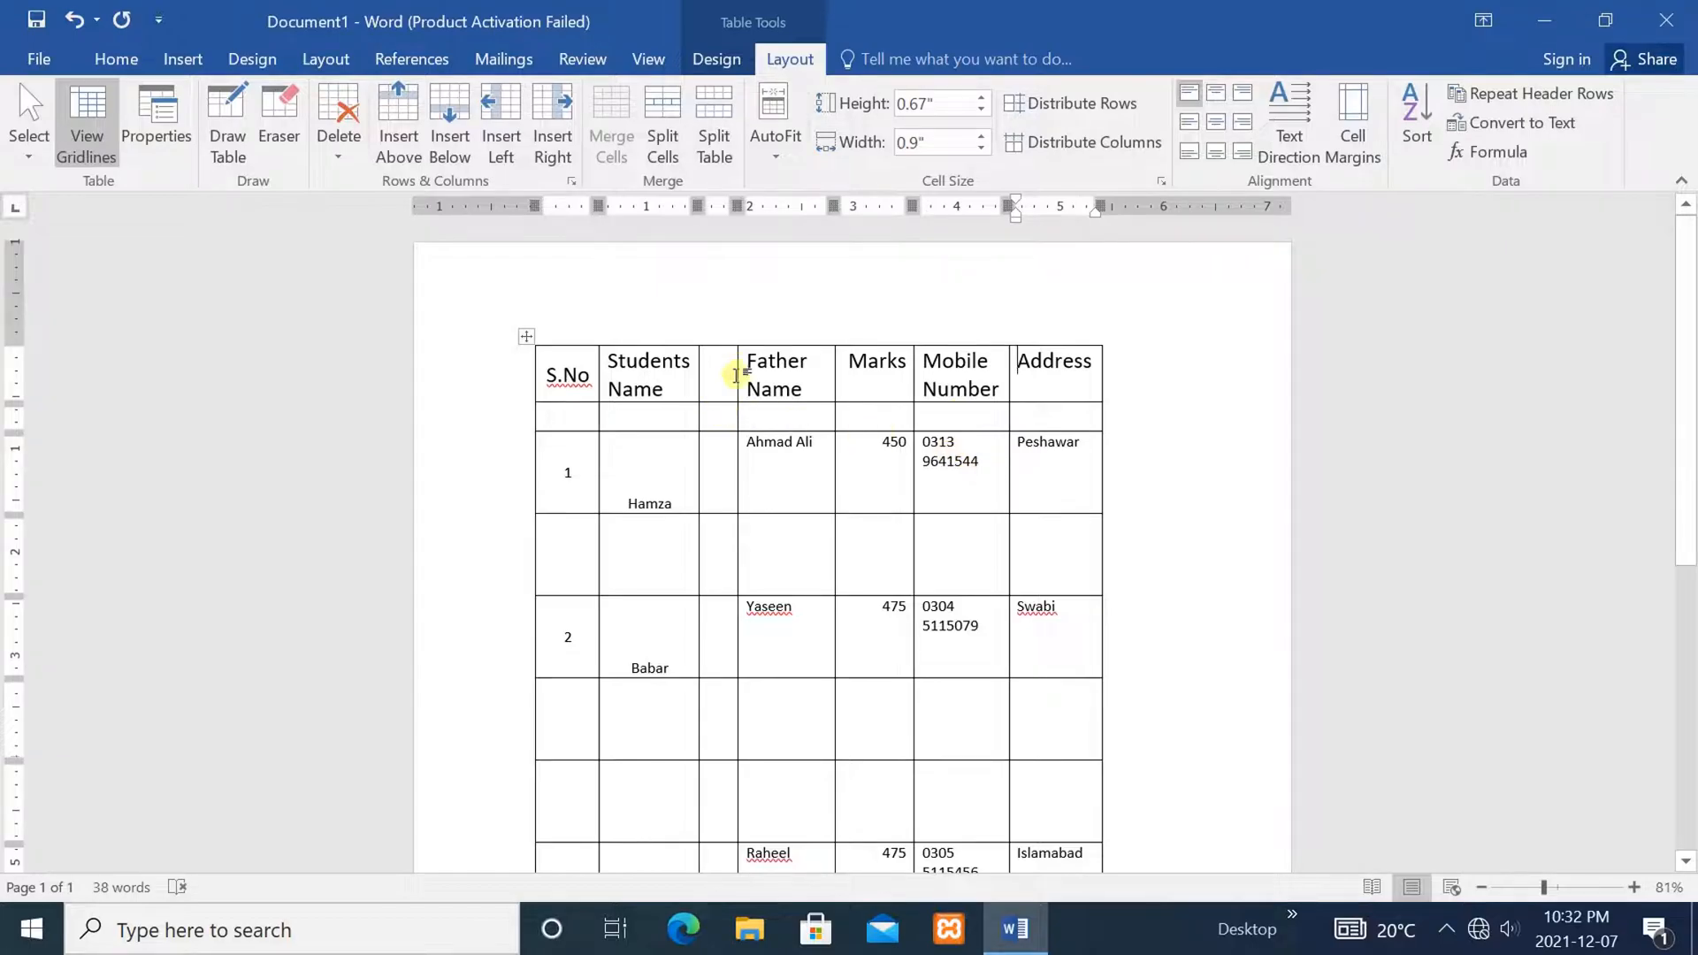
pyautogui.moveTo(739, 336)
# Delete the blank column after Students Name, restoring the six columns S.No through Address
pyautogui.click(722, 388)
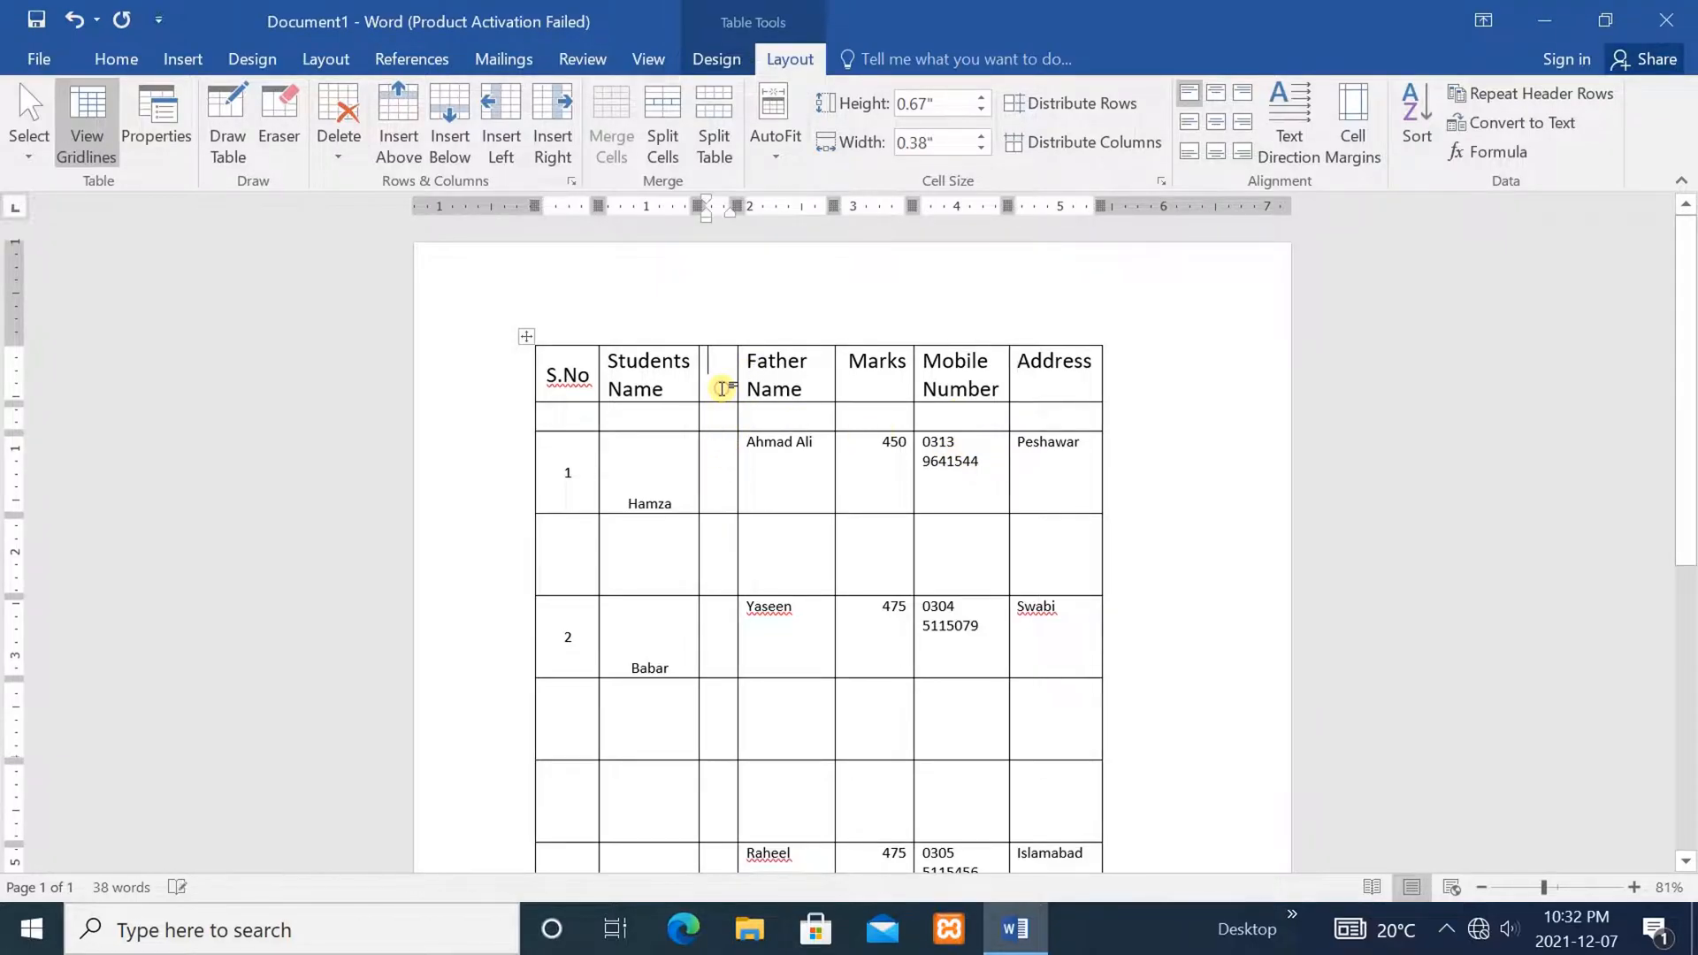
pyautogui.moveTo(725, 370); pyautogui.dragTo(731, 548)
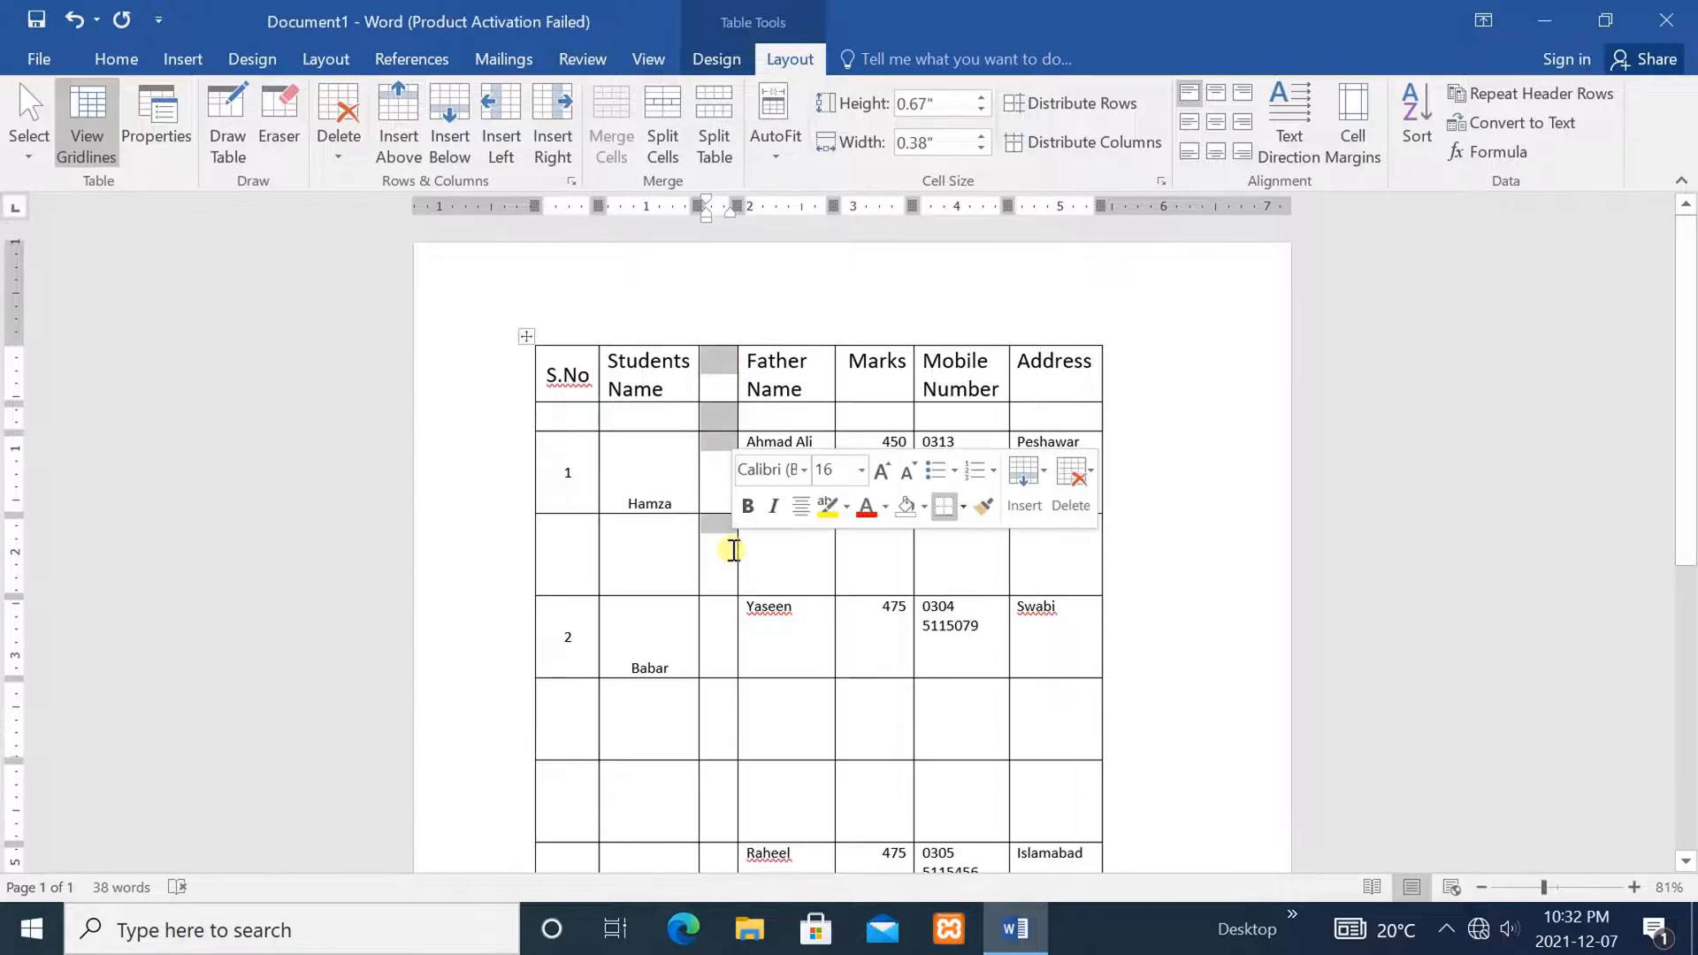
pyautogui.click(332, 115)
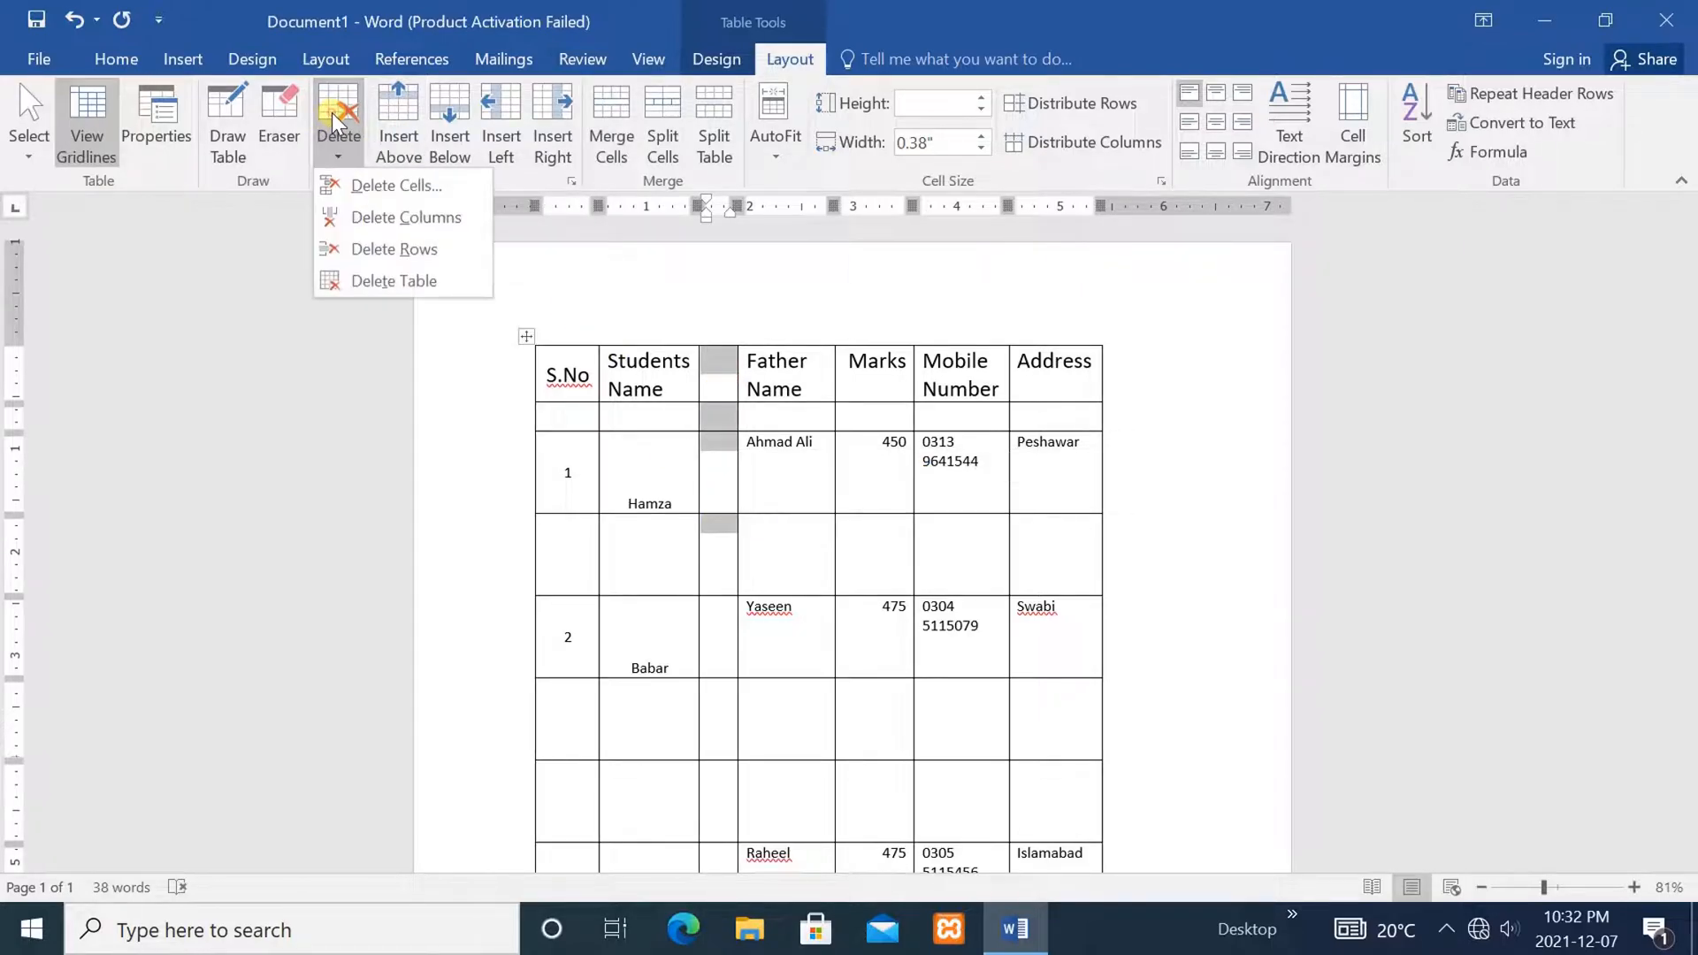
pyautogui.click(390, 214)
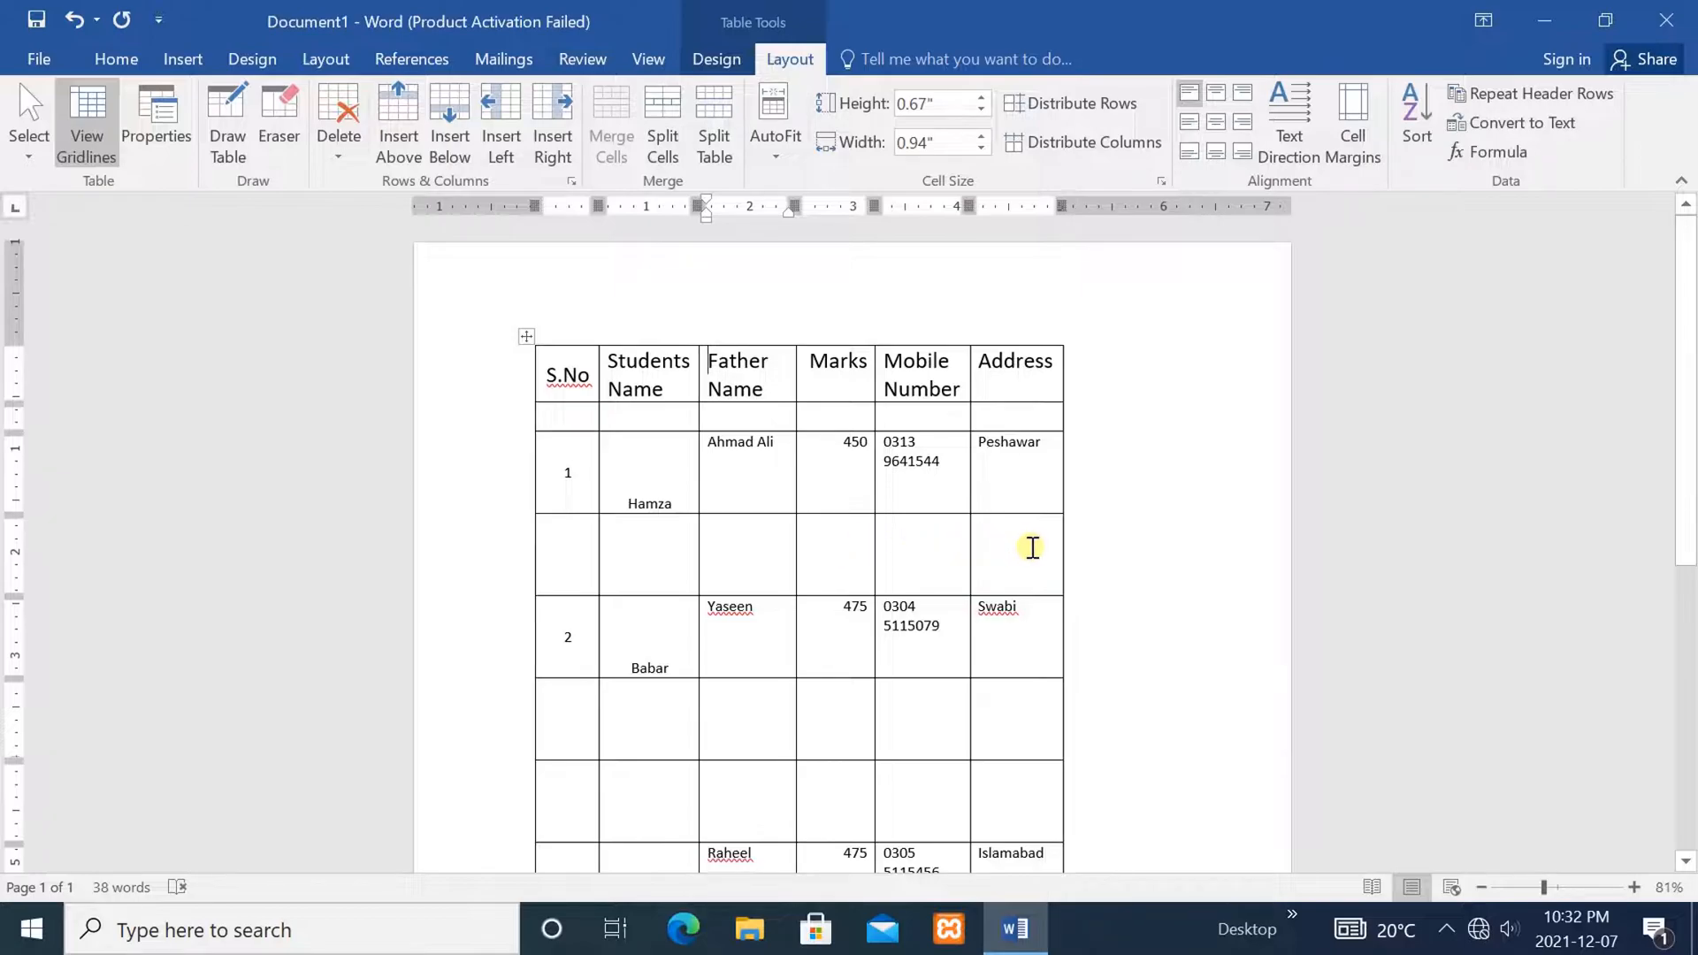
pyautogui.moveTo(1032, 548); pyautogui.dragTo(534, 552)
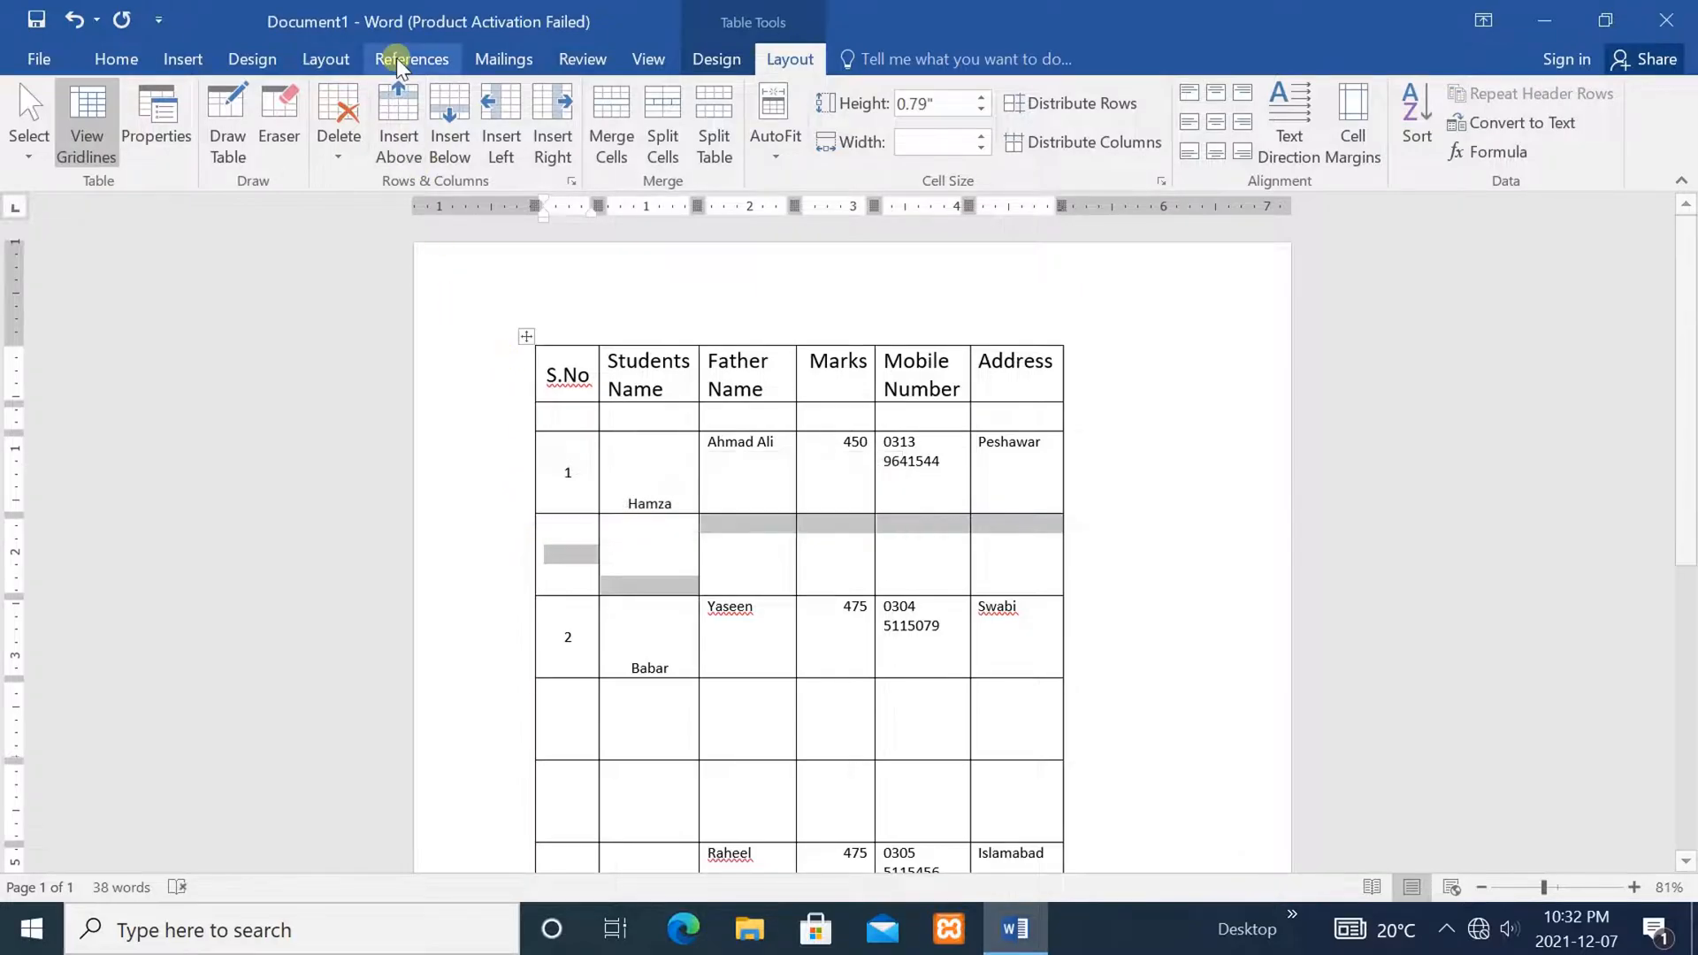
# Delete the empty row below record 1 with Delete Rows, then select the next empty row
pyautogui.click(342, 87)
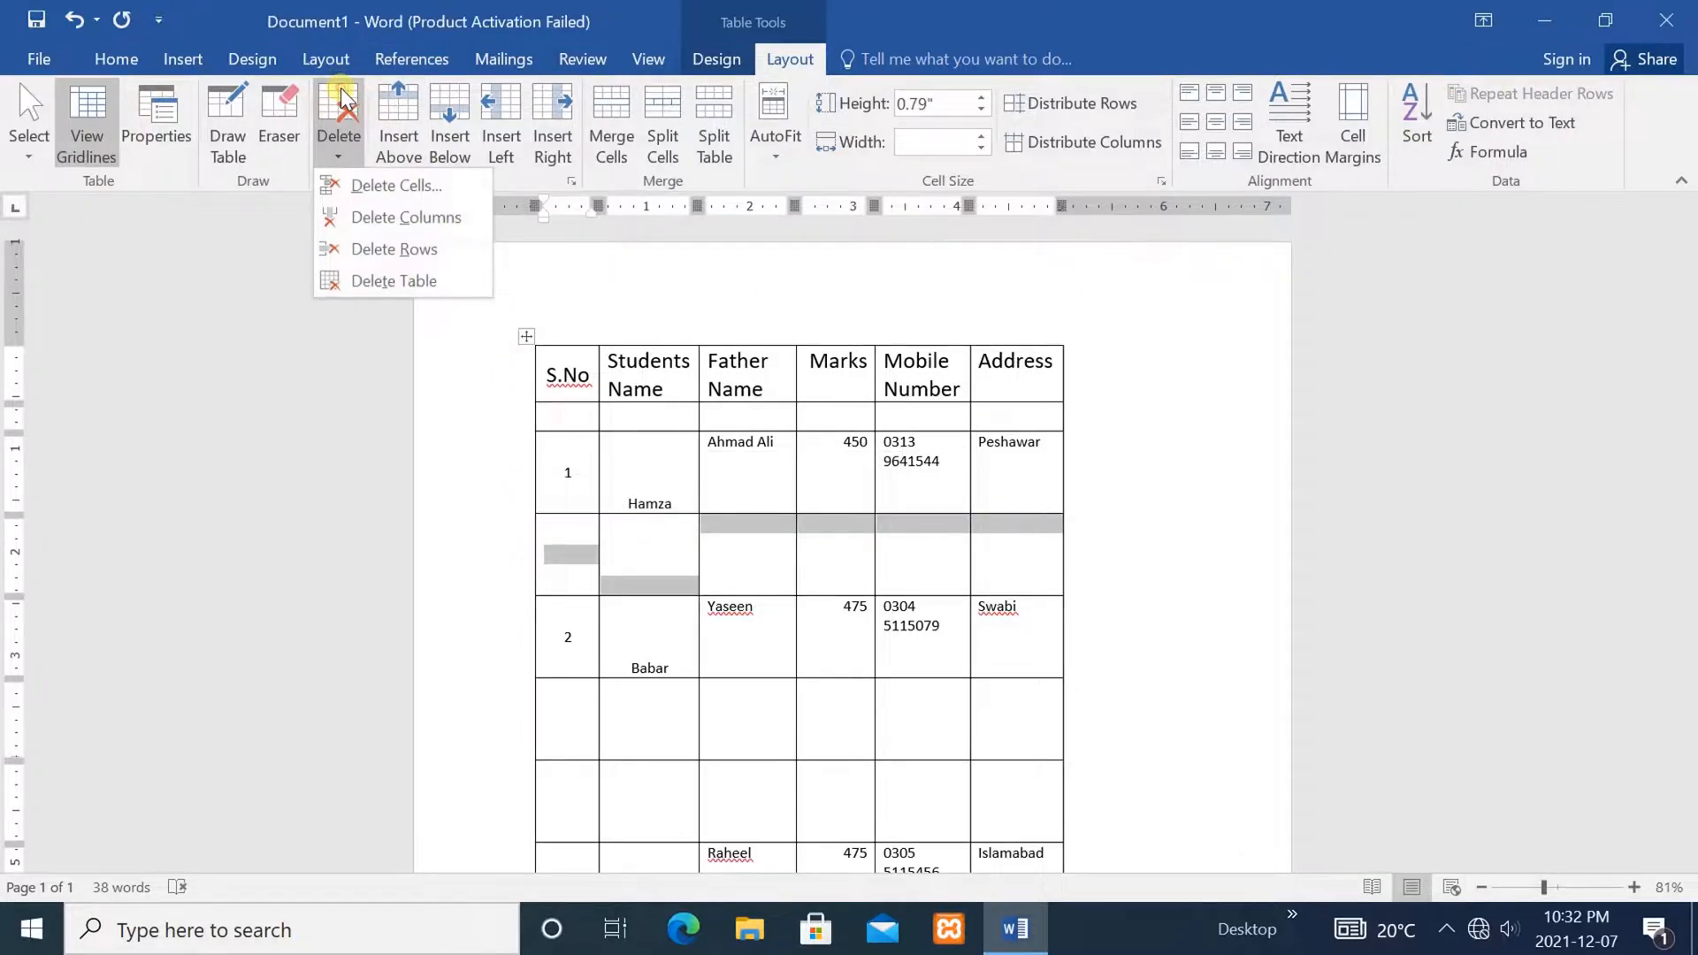
pyautogui.click(382, 248)
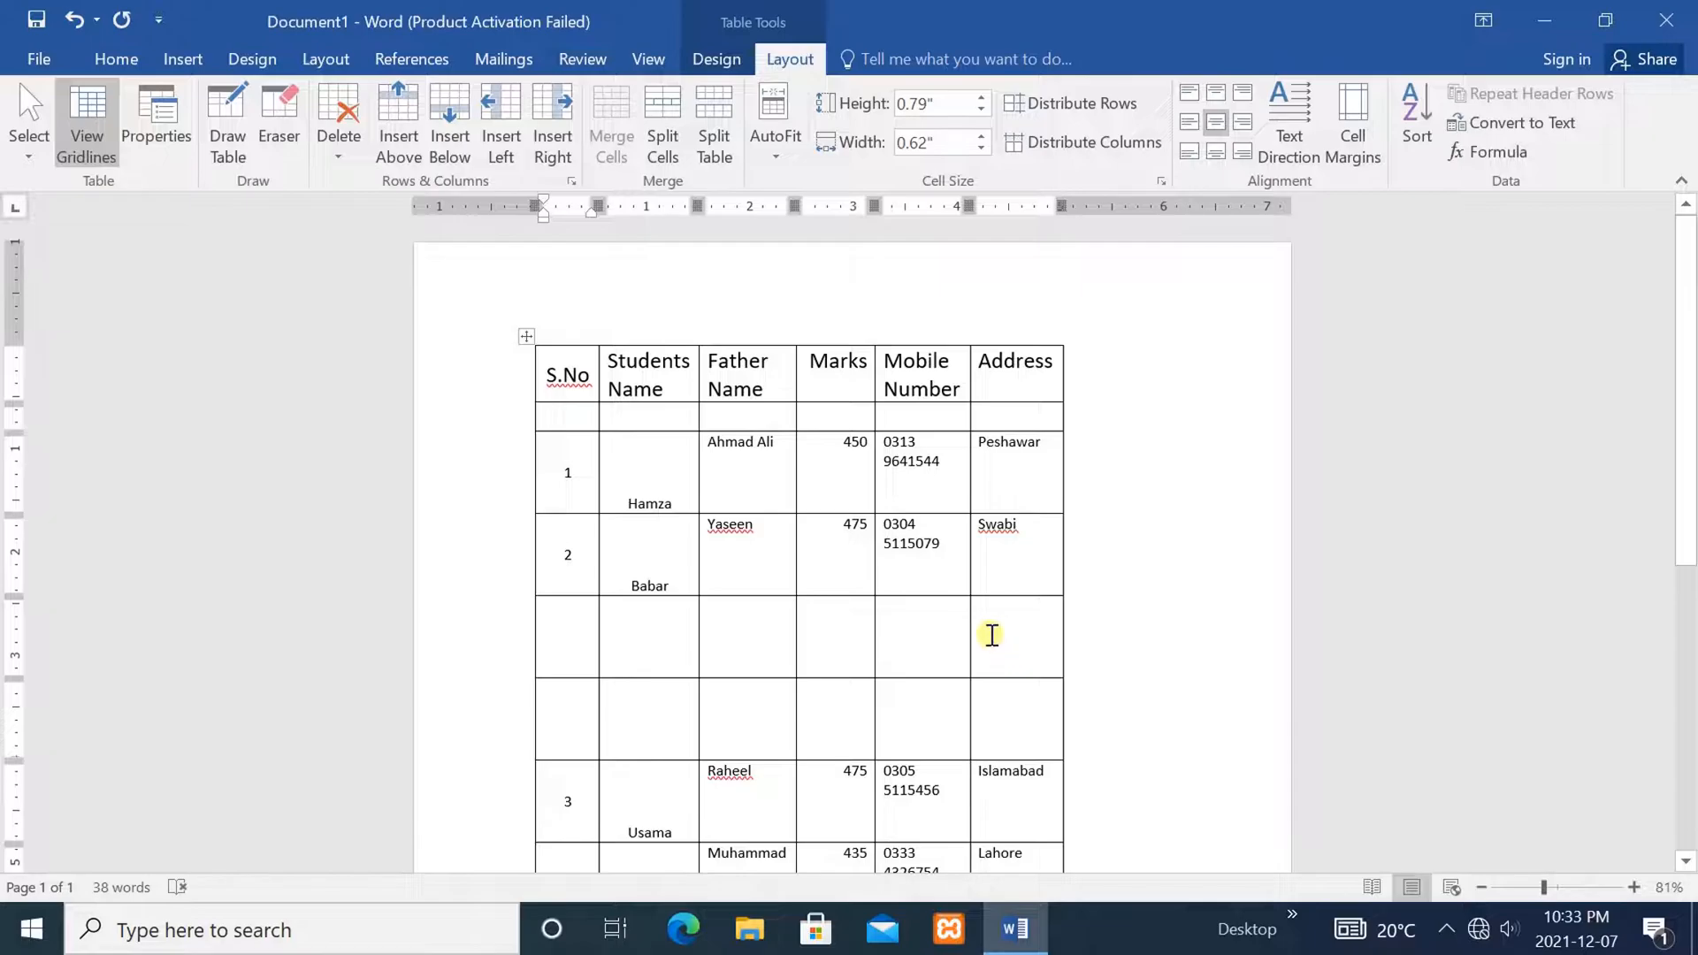
pyautogui.moveTo(1001, 627); pyautogui.dragTo(652, 652)
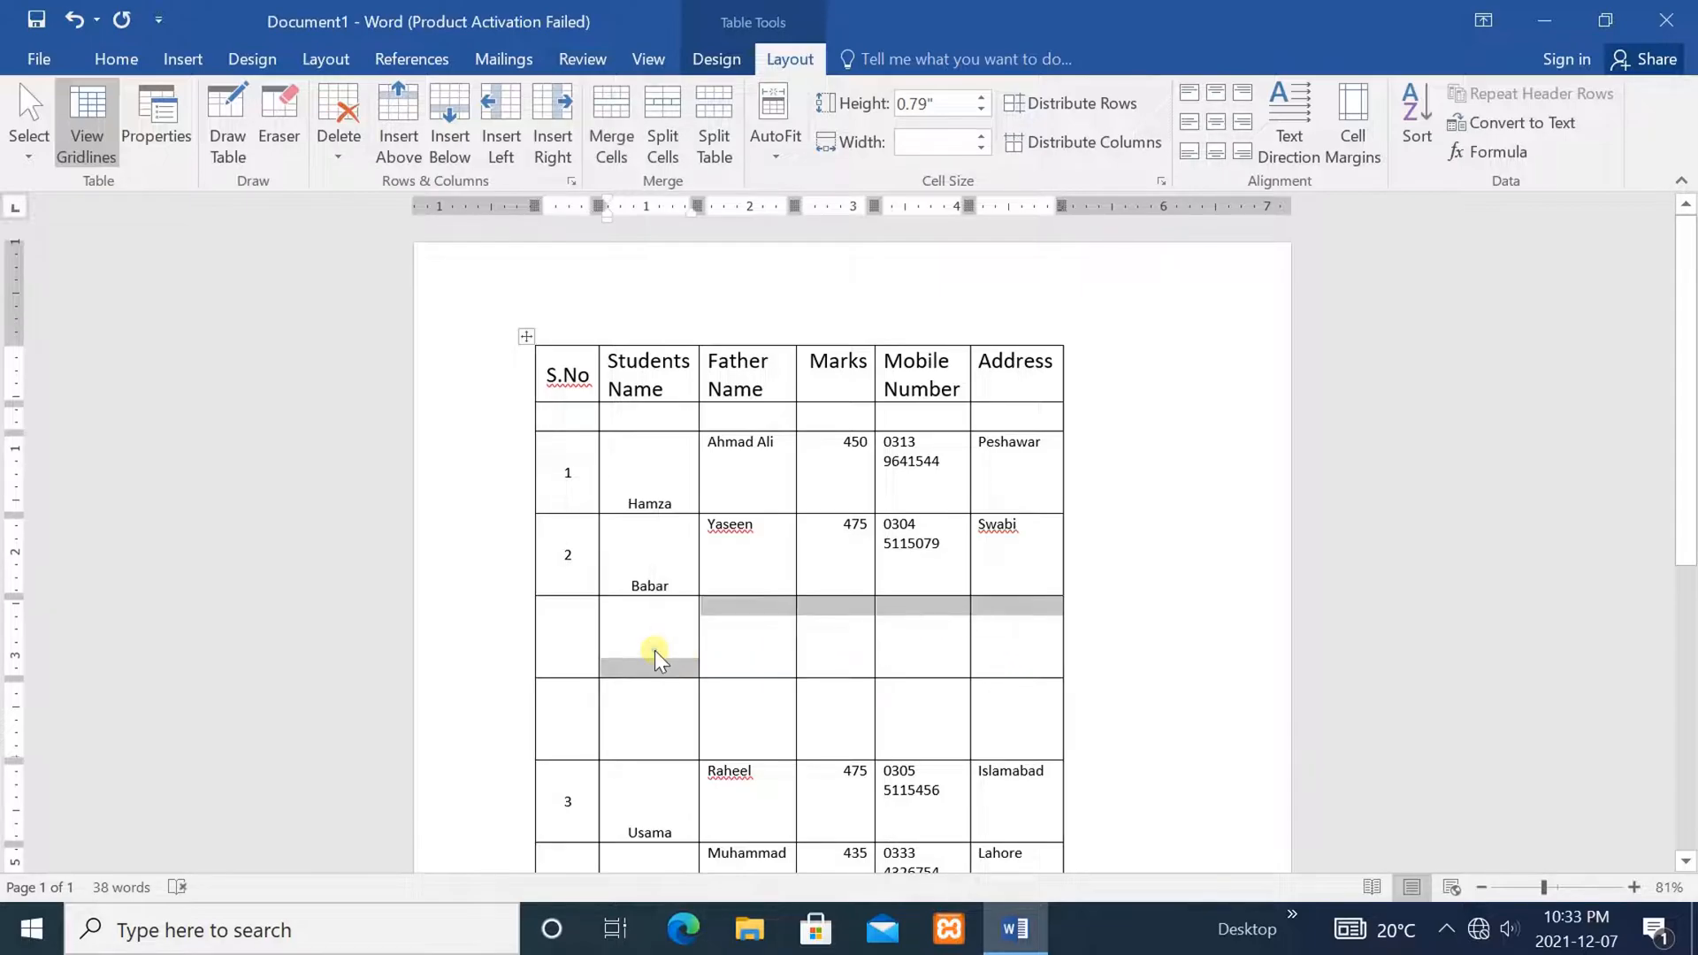
# Delete one blank row between records 2 and 3 using Delete Cells with Delete entire row
pyautogui.rightClick(654, 650)
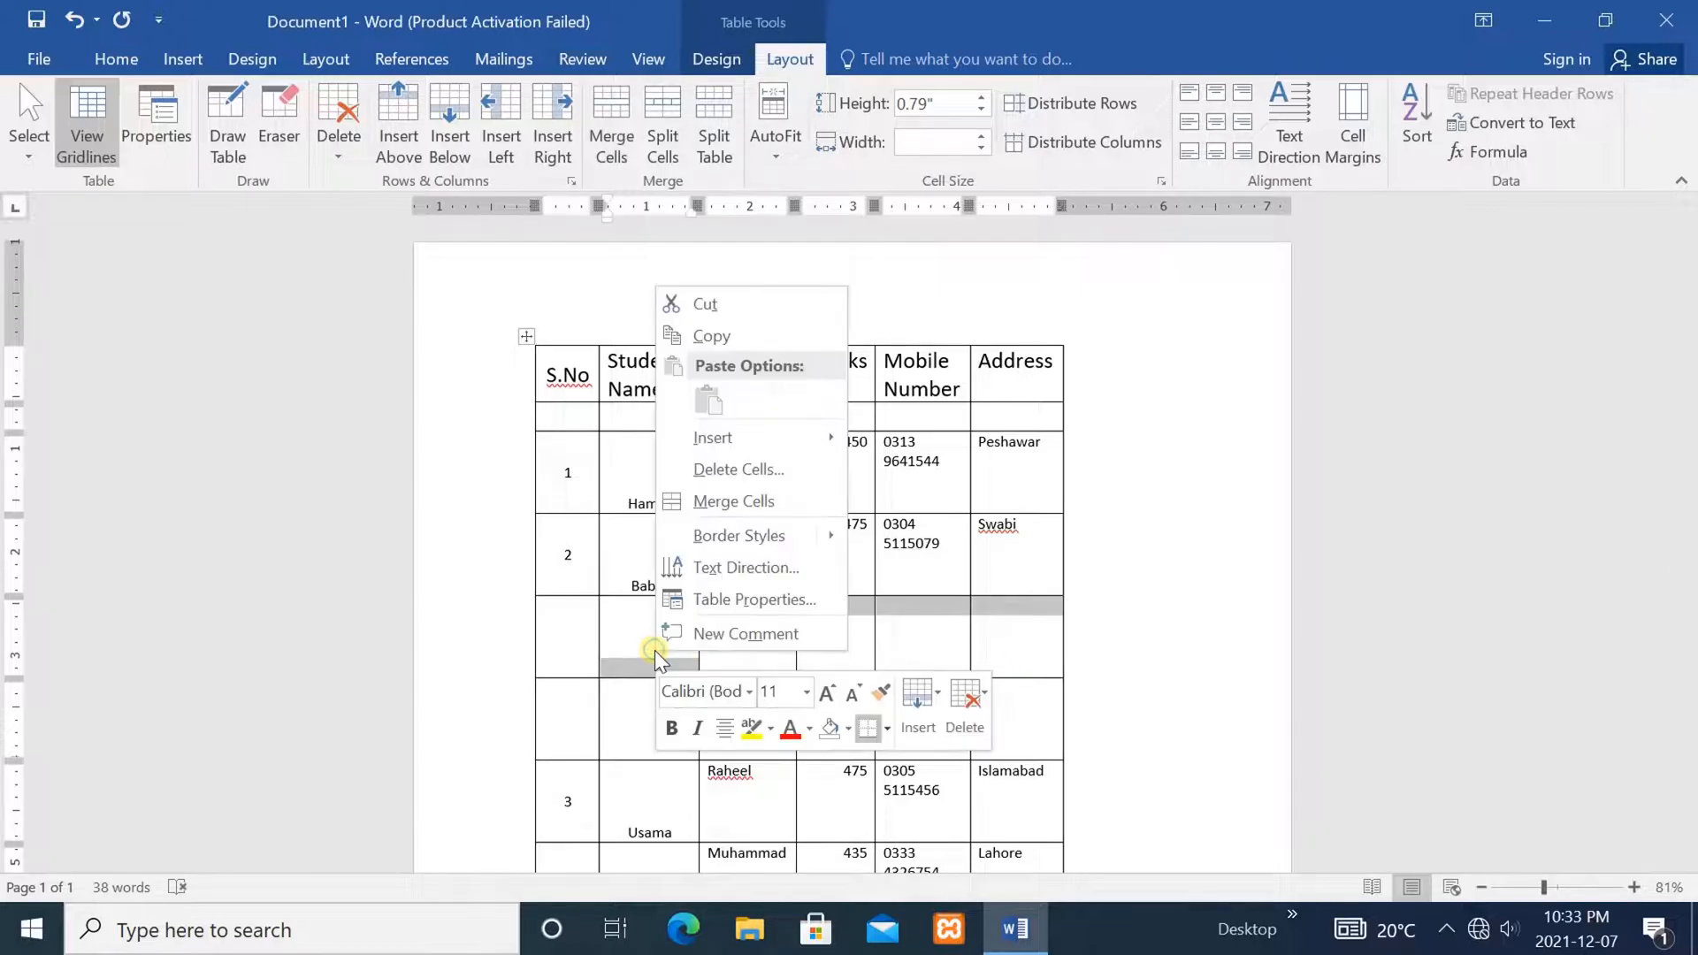
pyautogui.click(725, 469)
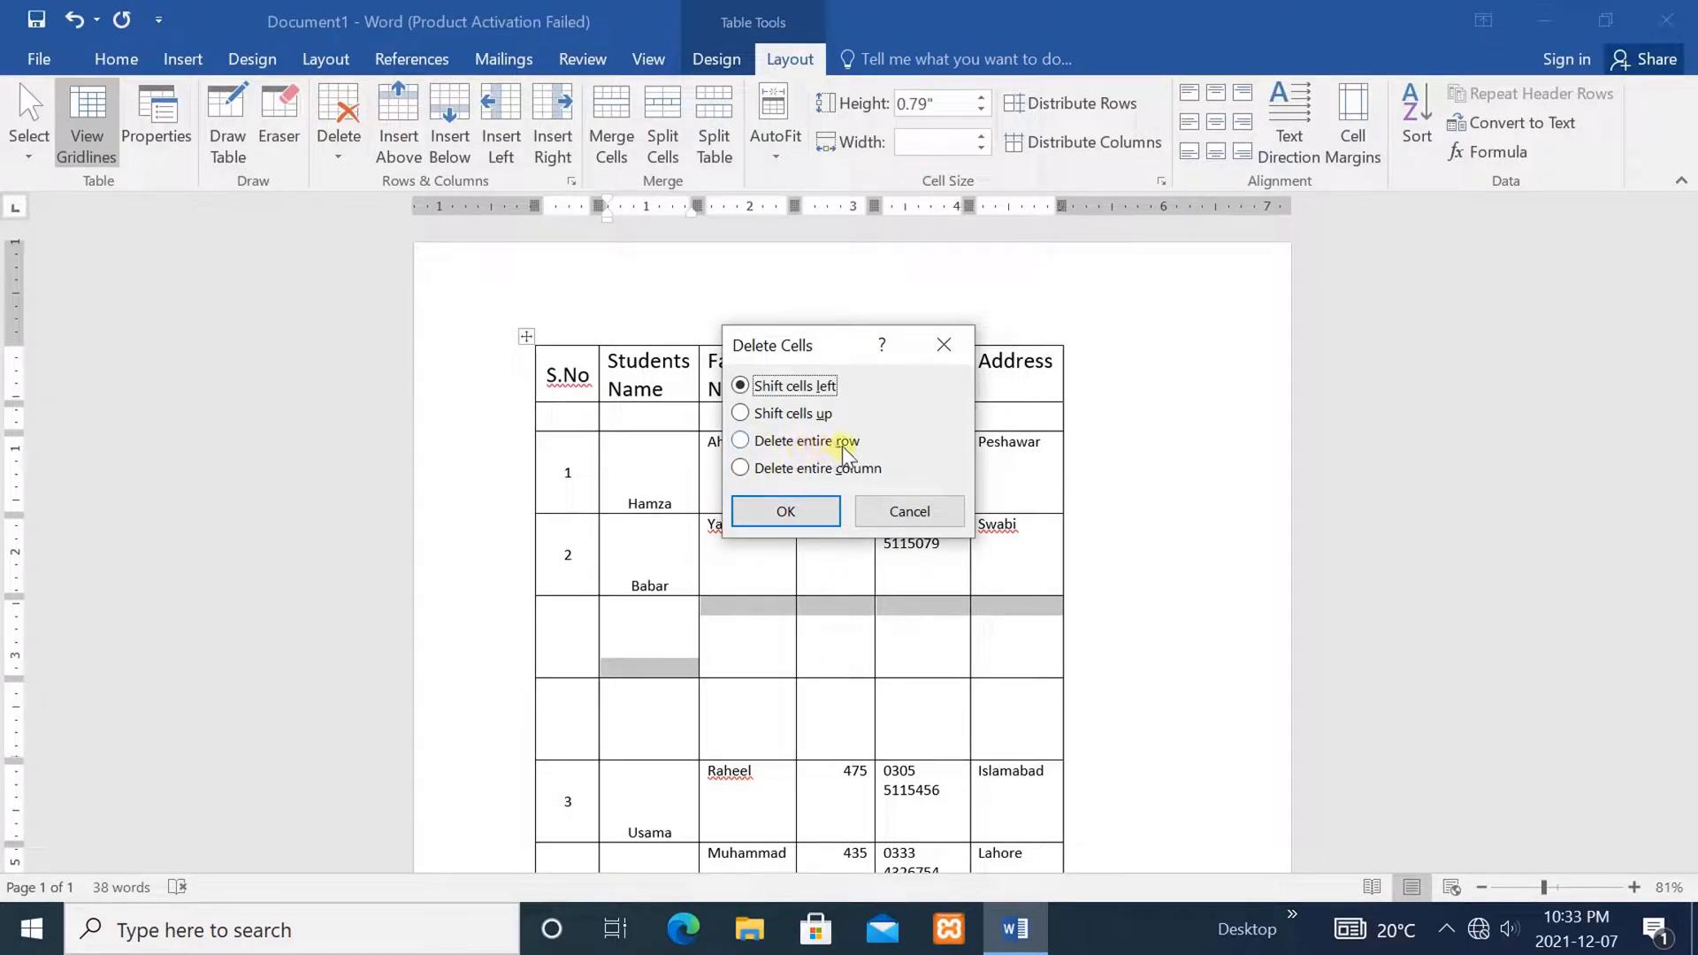
pyautogui.click(740, 440)
pyautogui.click(787, 510)
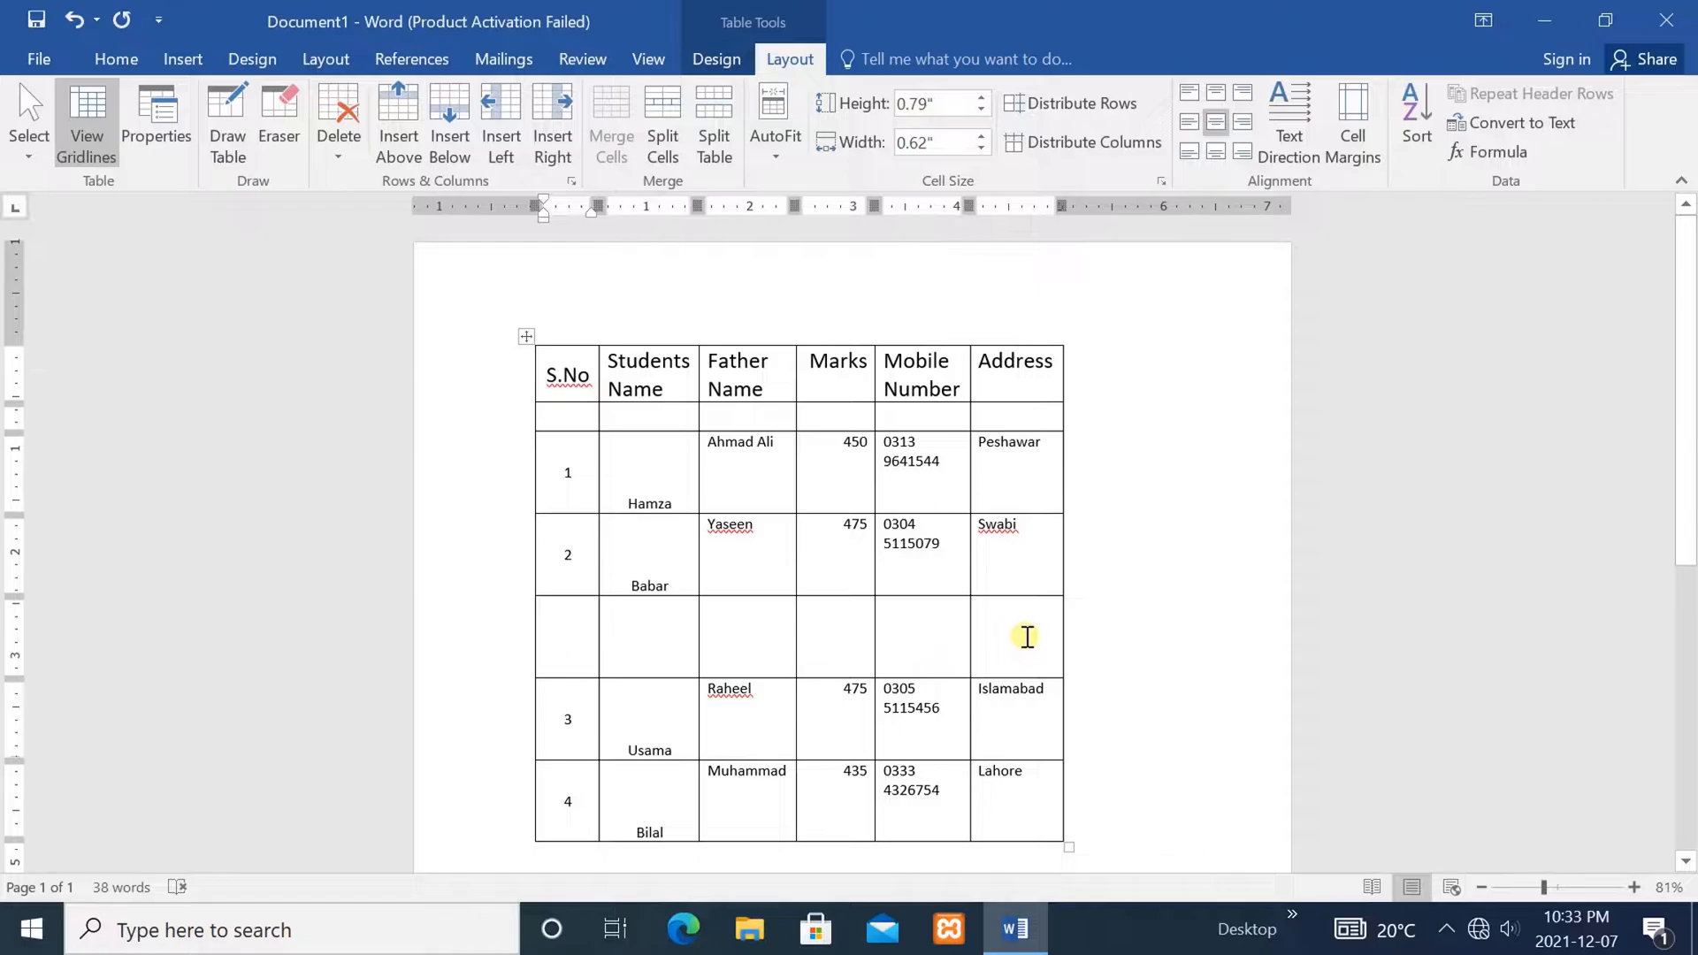
pyautogui.click(1135, 660)
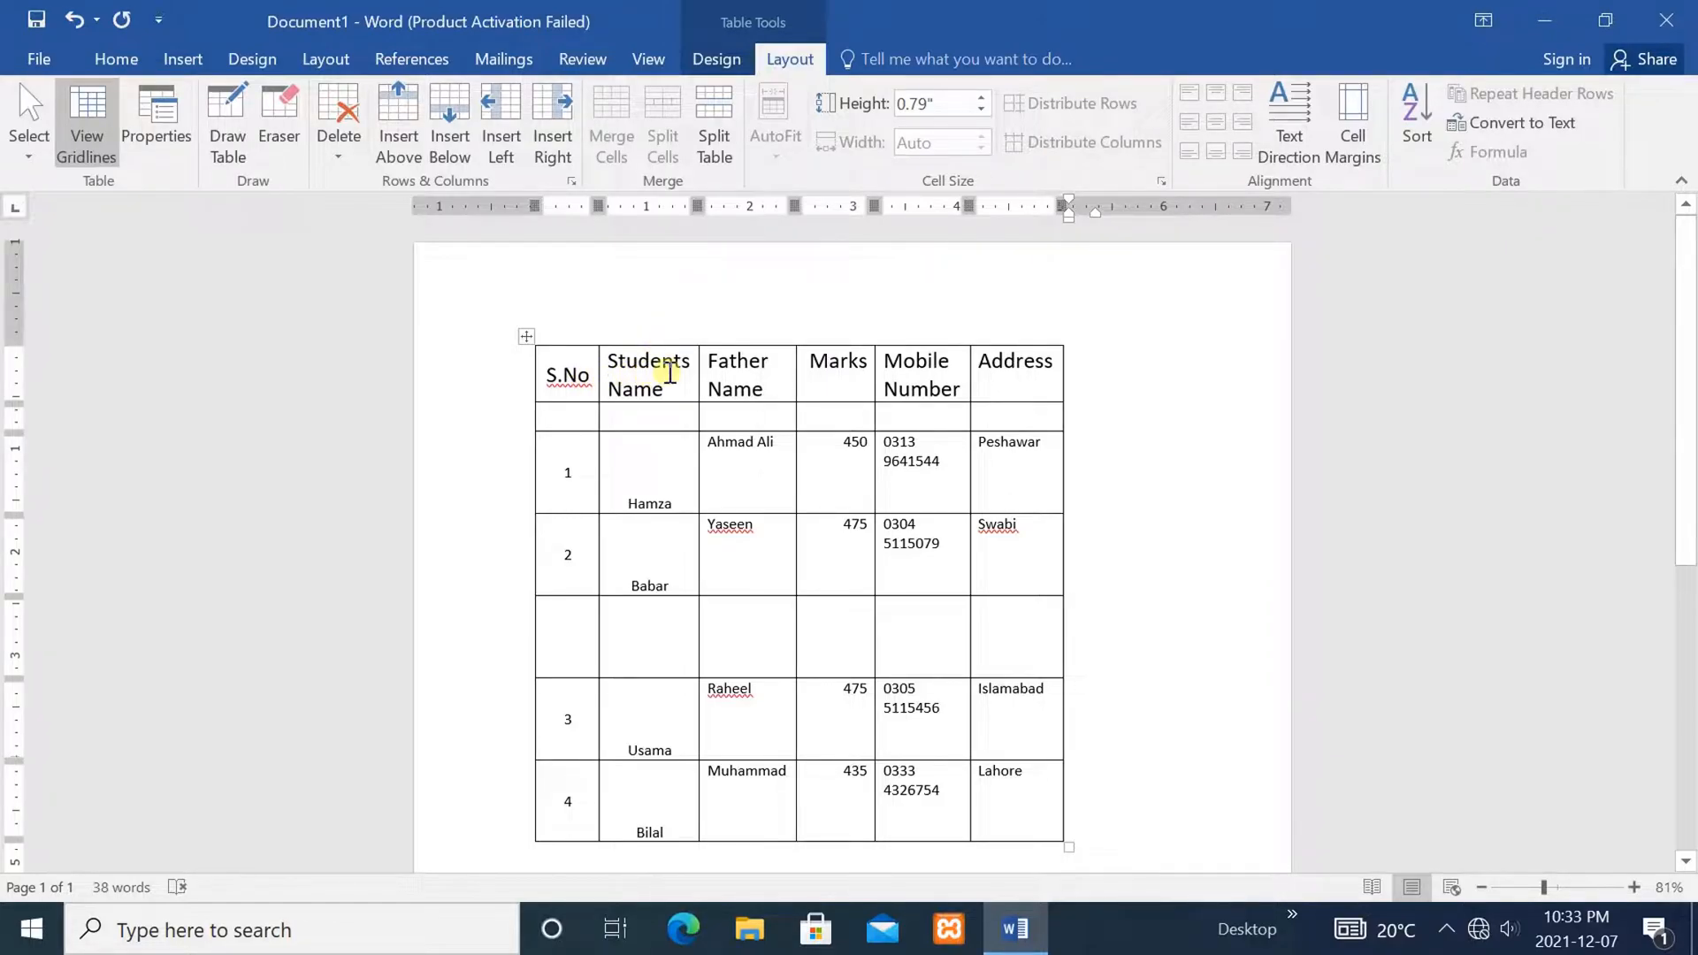
# Delete the Father Name header cell, then undo it to bring the header back
pyautogui.click(781, 377)
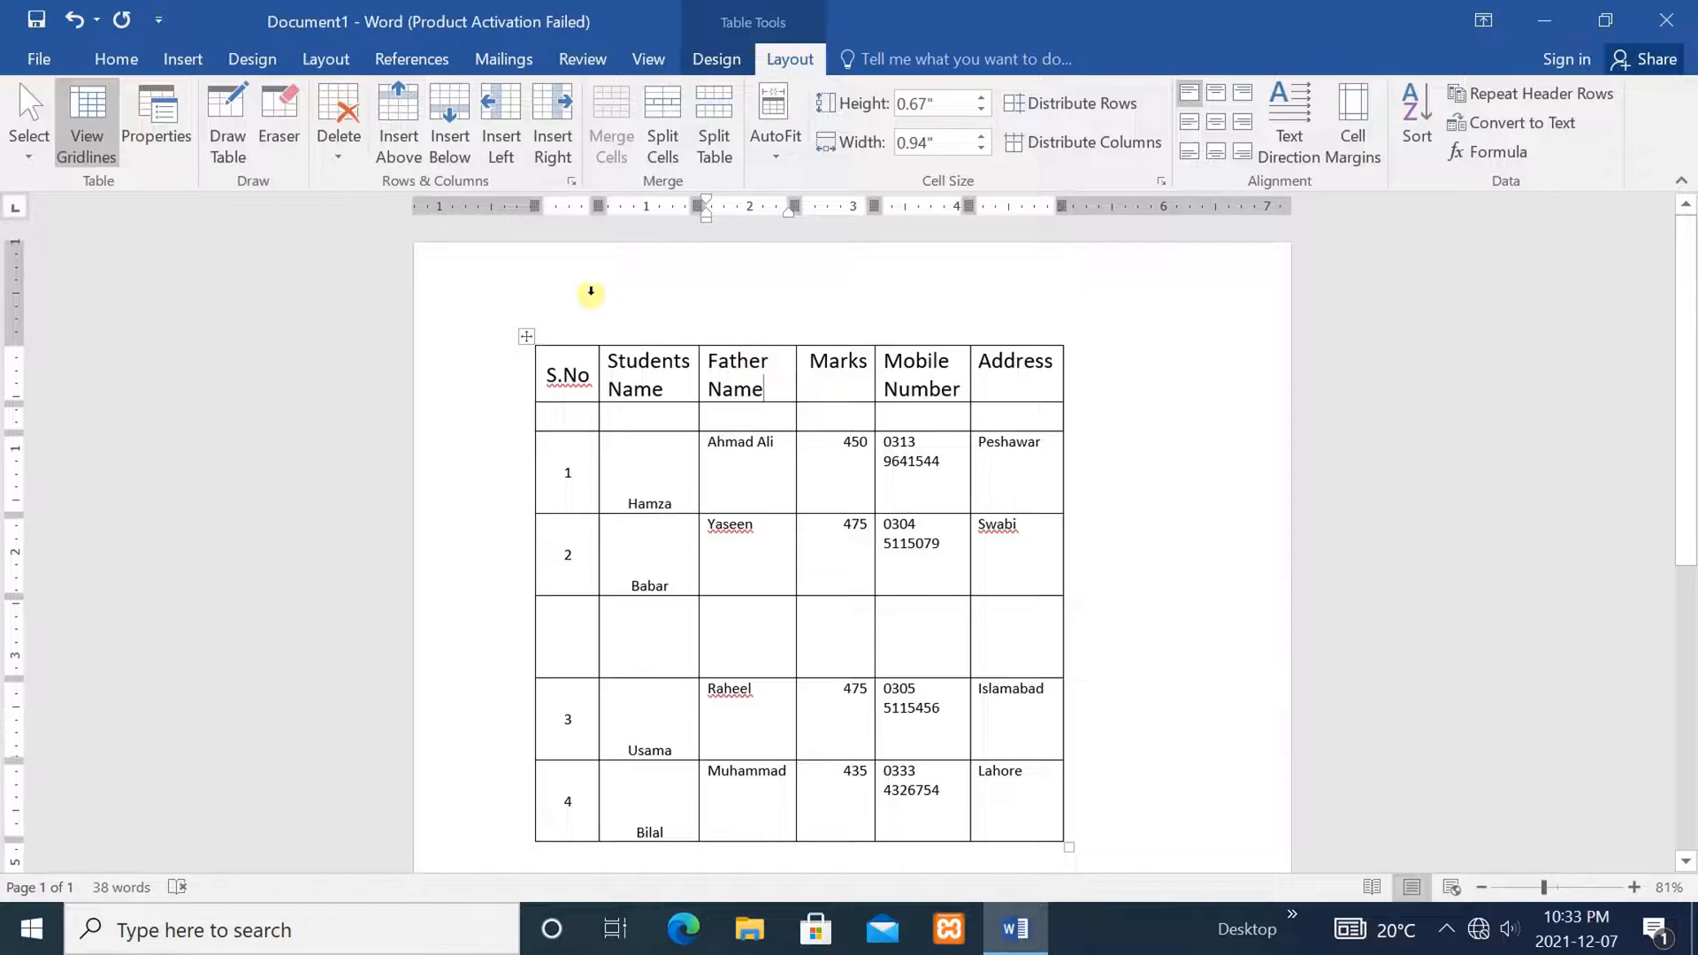
pyautogui.click(338, 99)
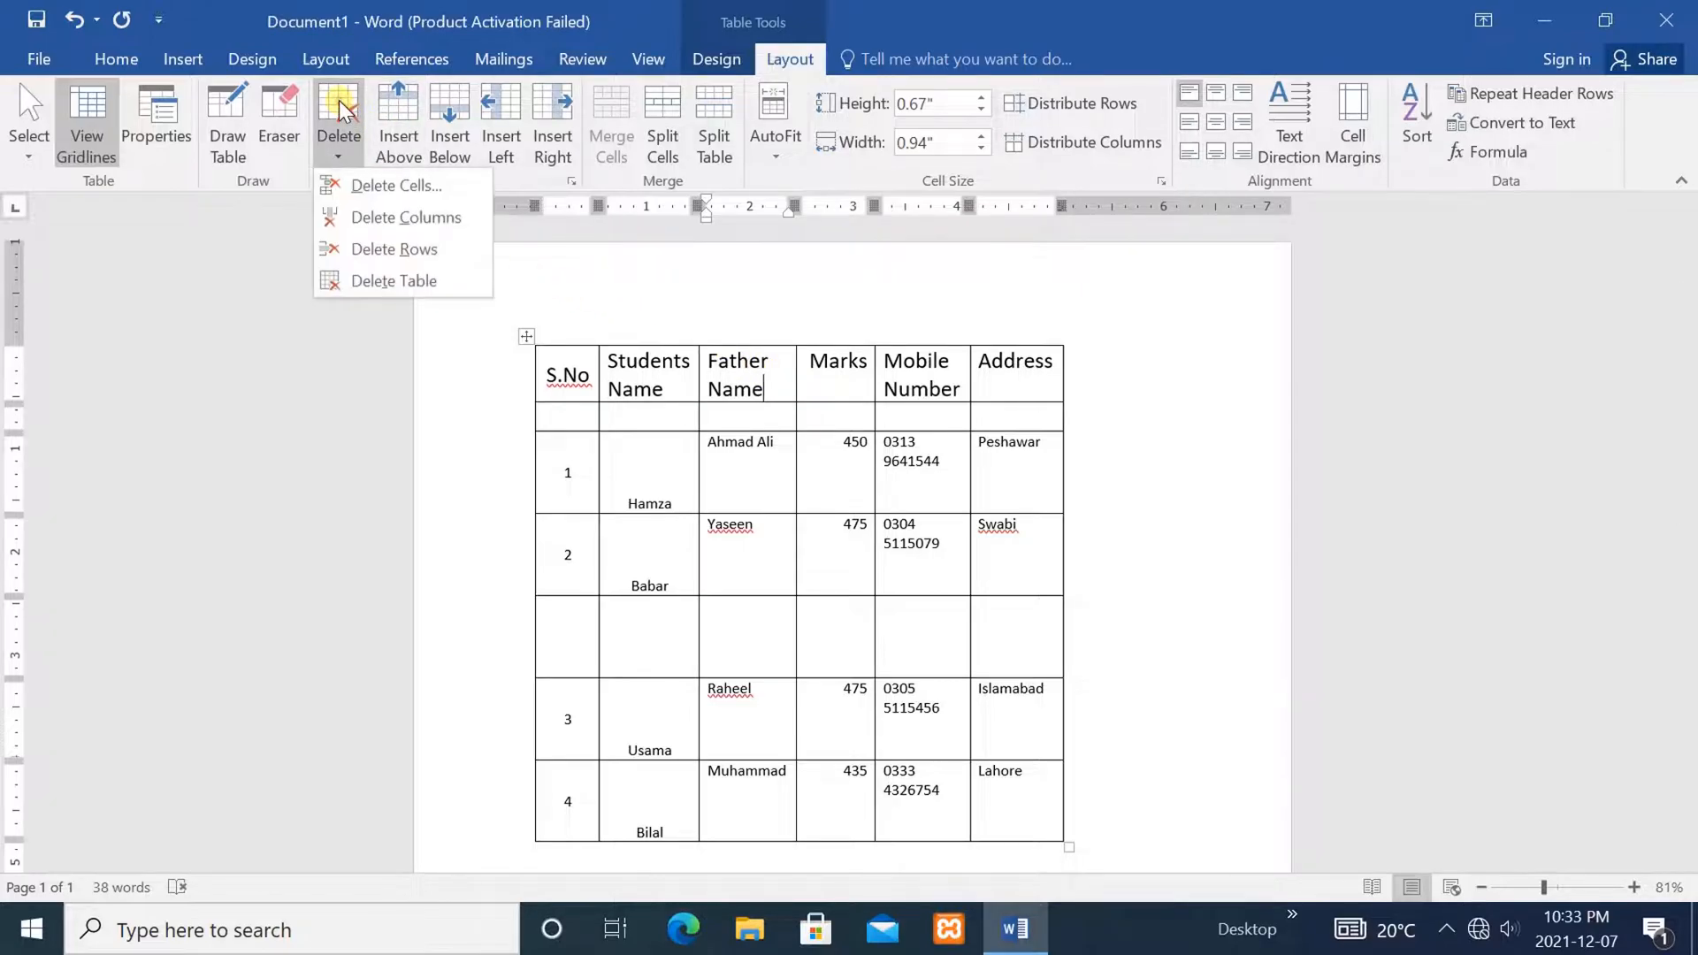
pyautogui.click(378, 186)
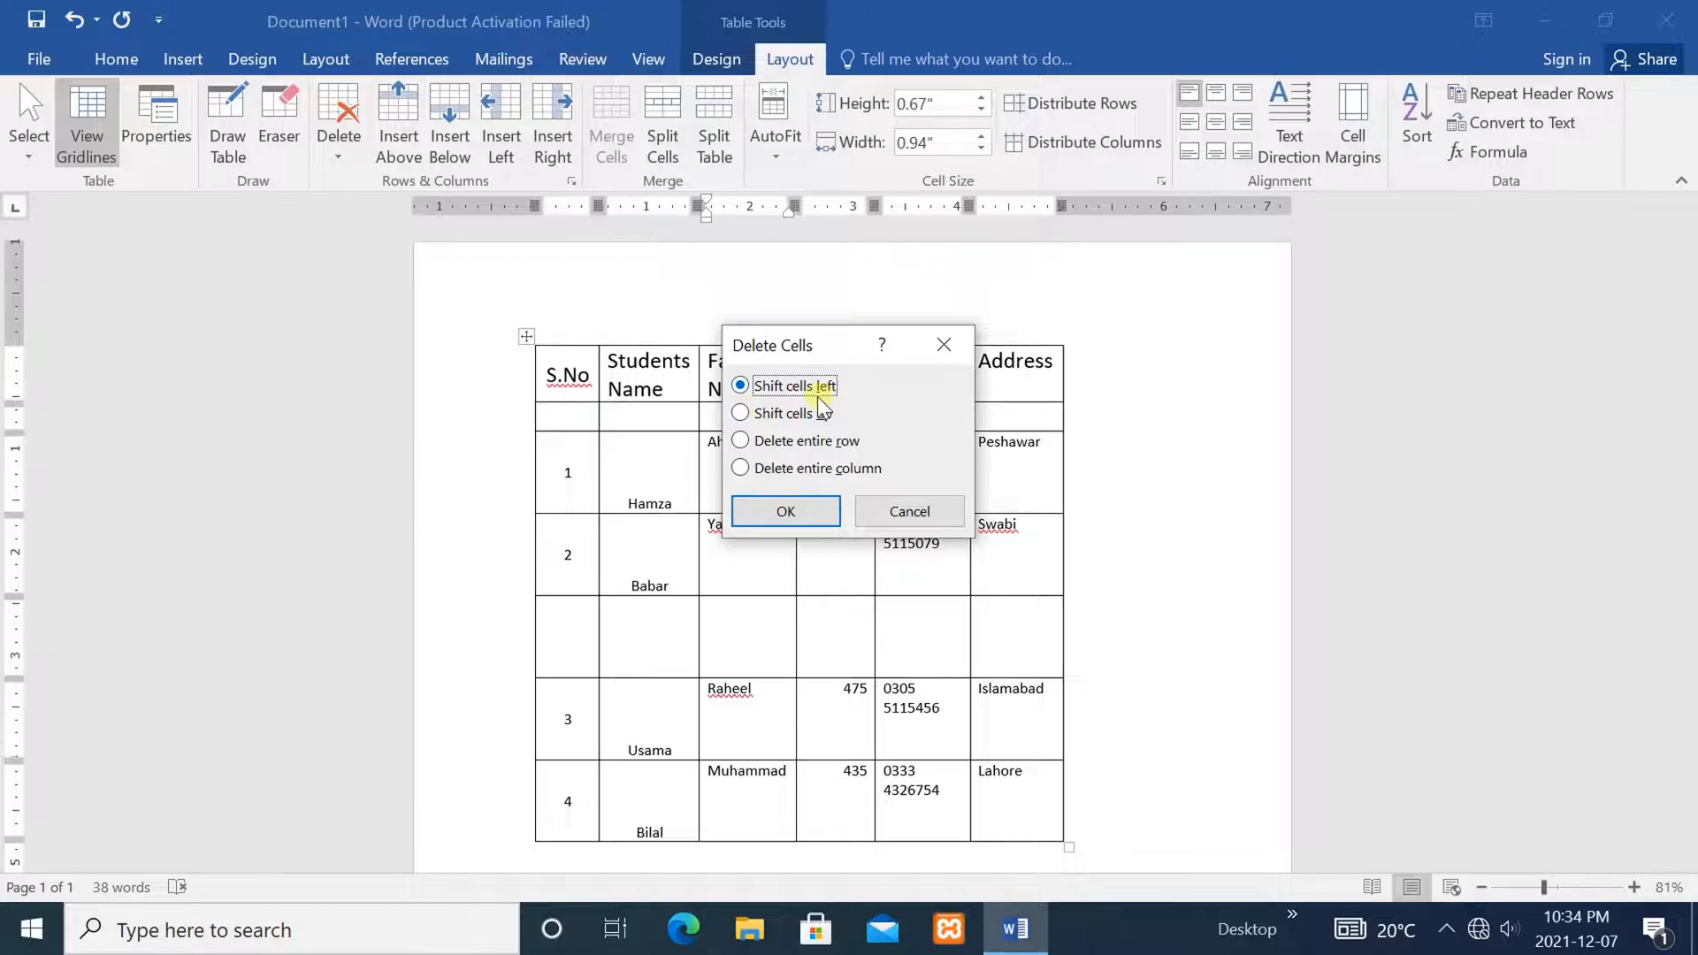
pyautogui.click(790, 510)
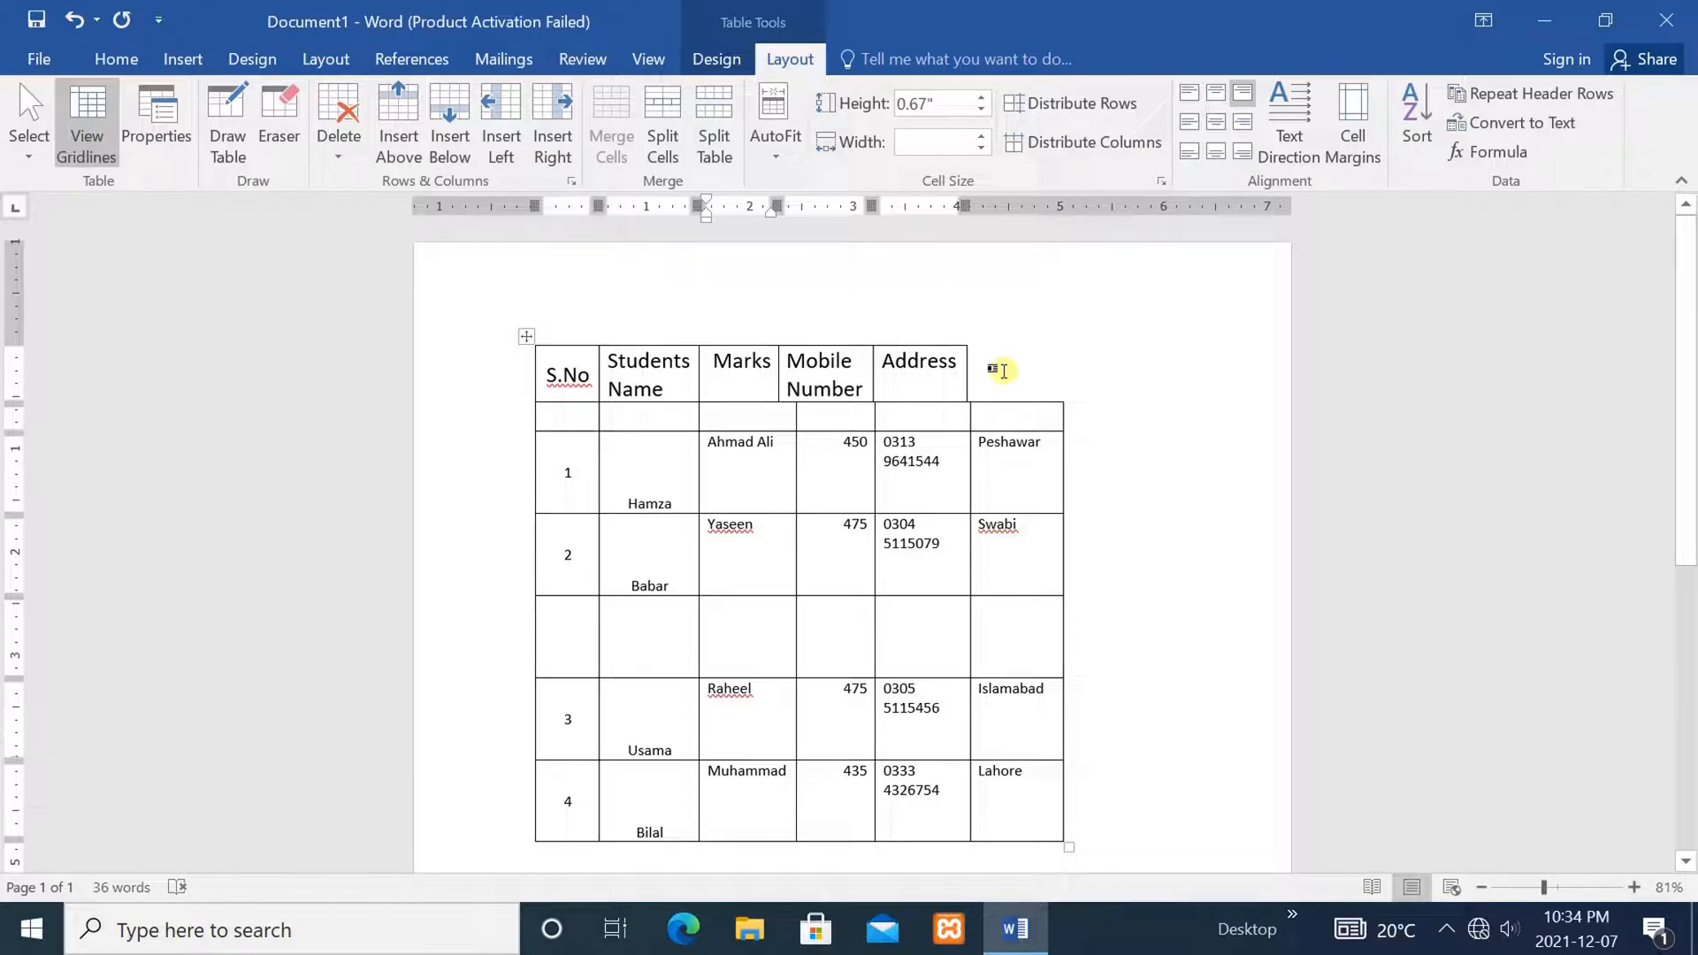
pyautogui.hotkey('ctrl', 'z')
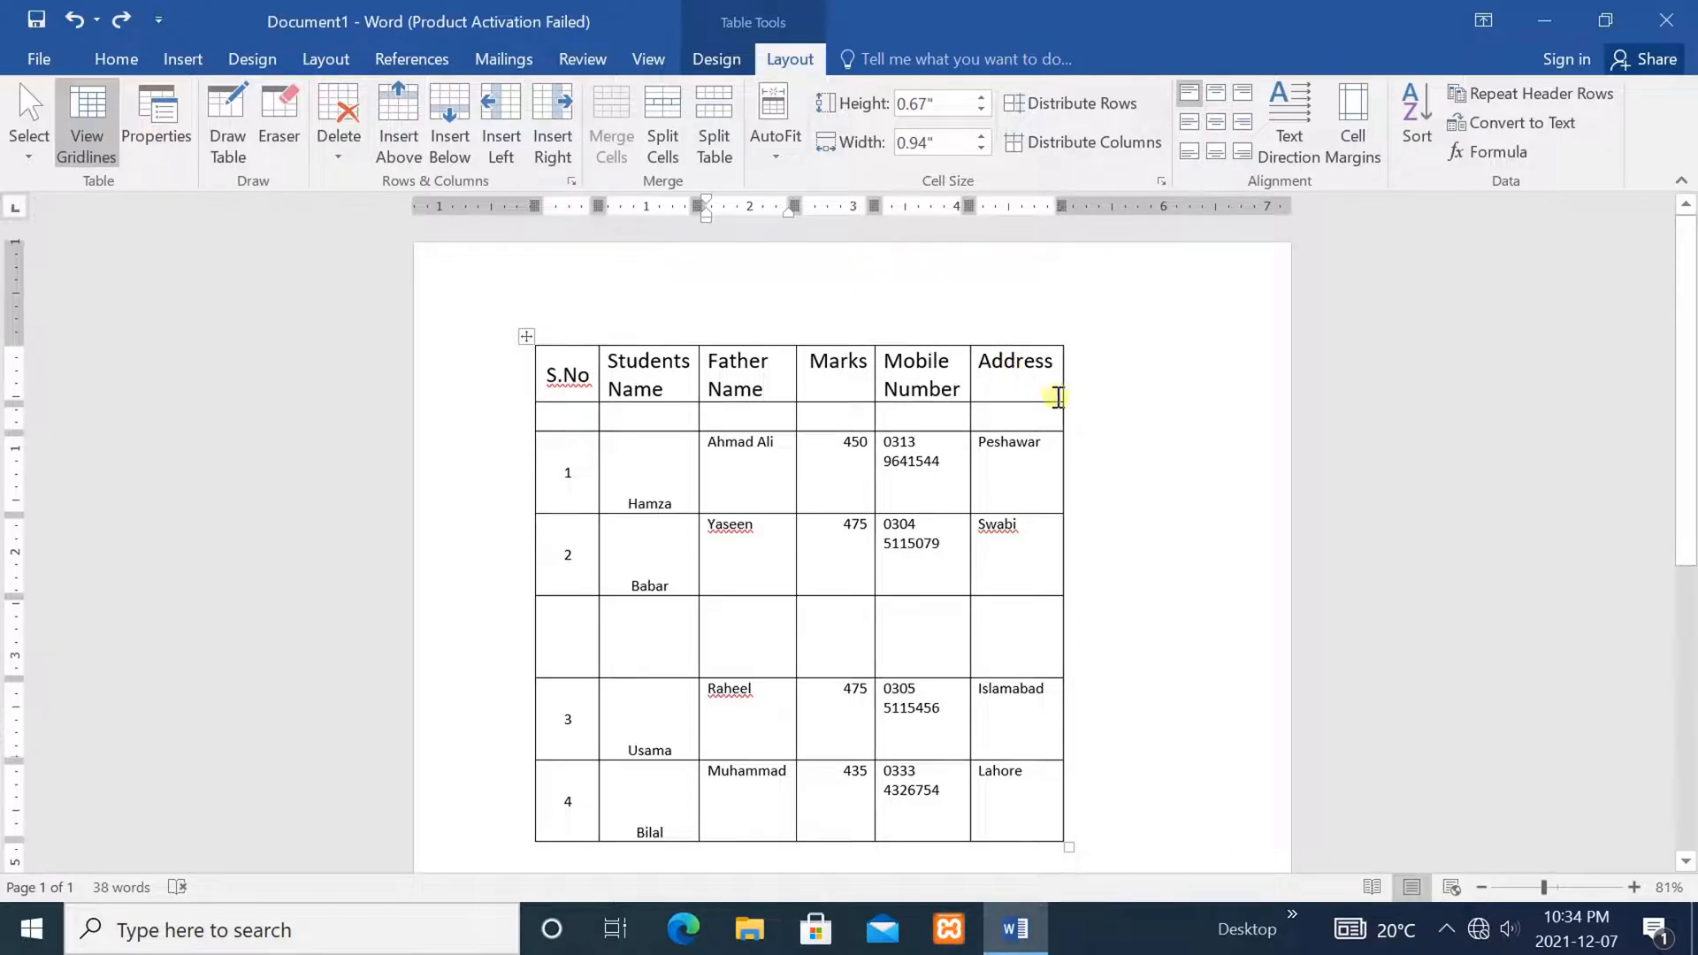
# Merge the blank row's Marks, Mobile Number and Address cells into one cell
pyautogui.click(1152, 469)
pyautogui.click(951, 526)
pyautogui.click(993, 623)
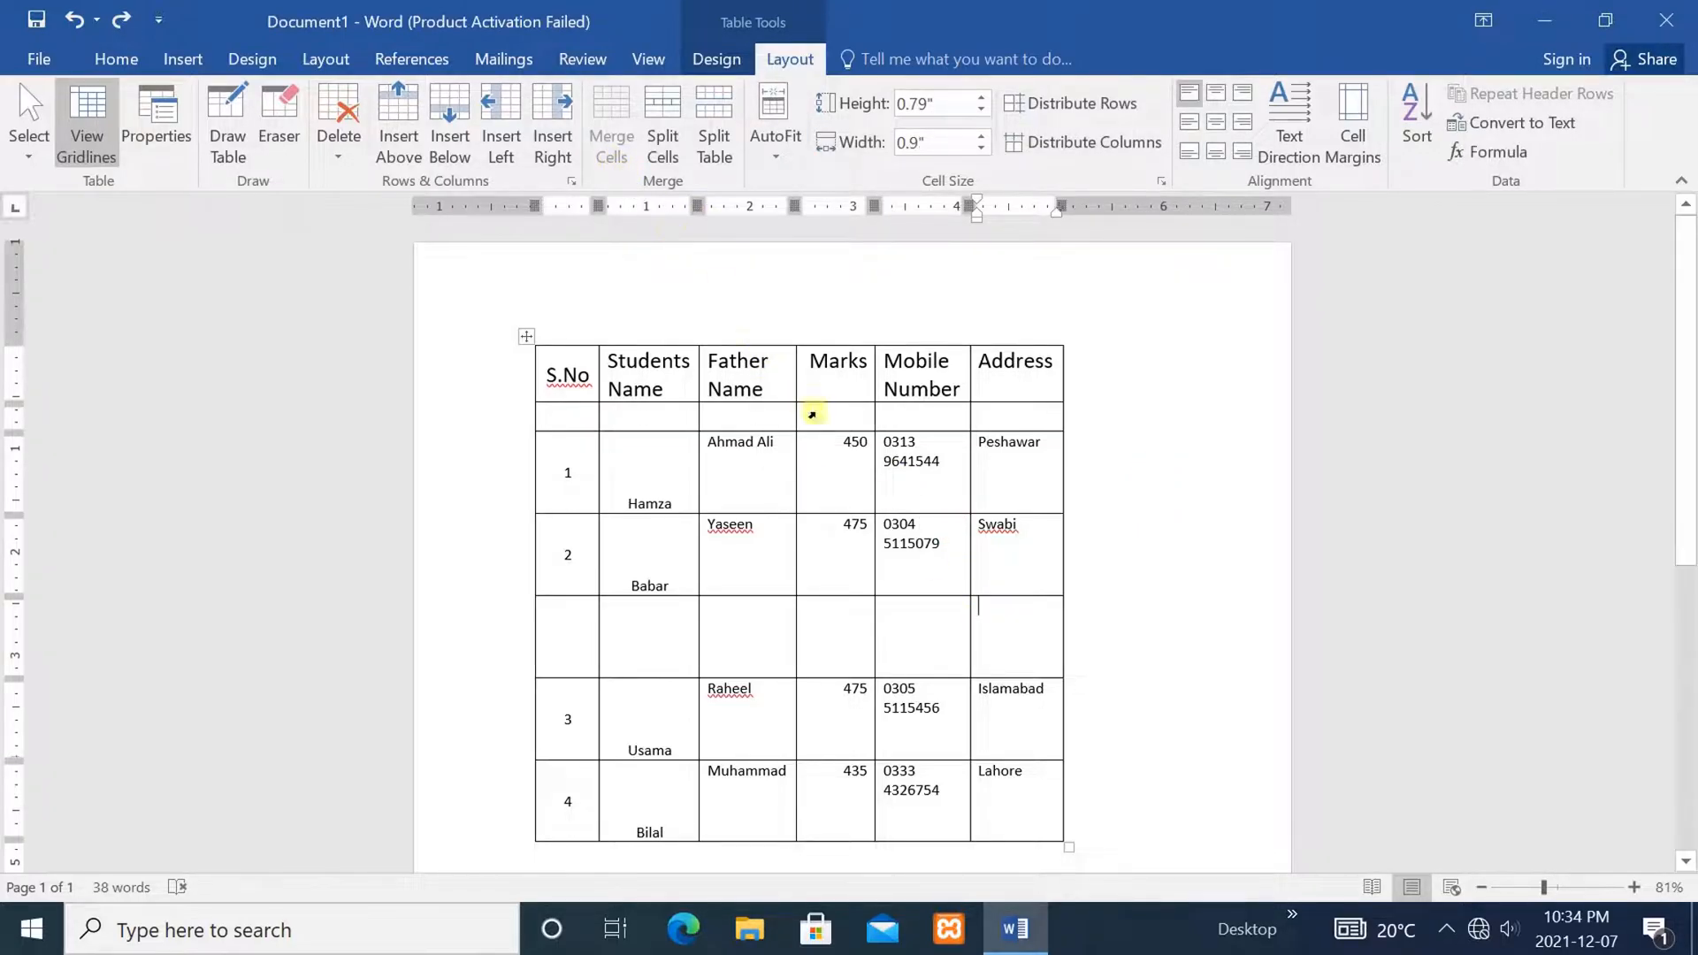
pyautogui.click(973, 534)
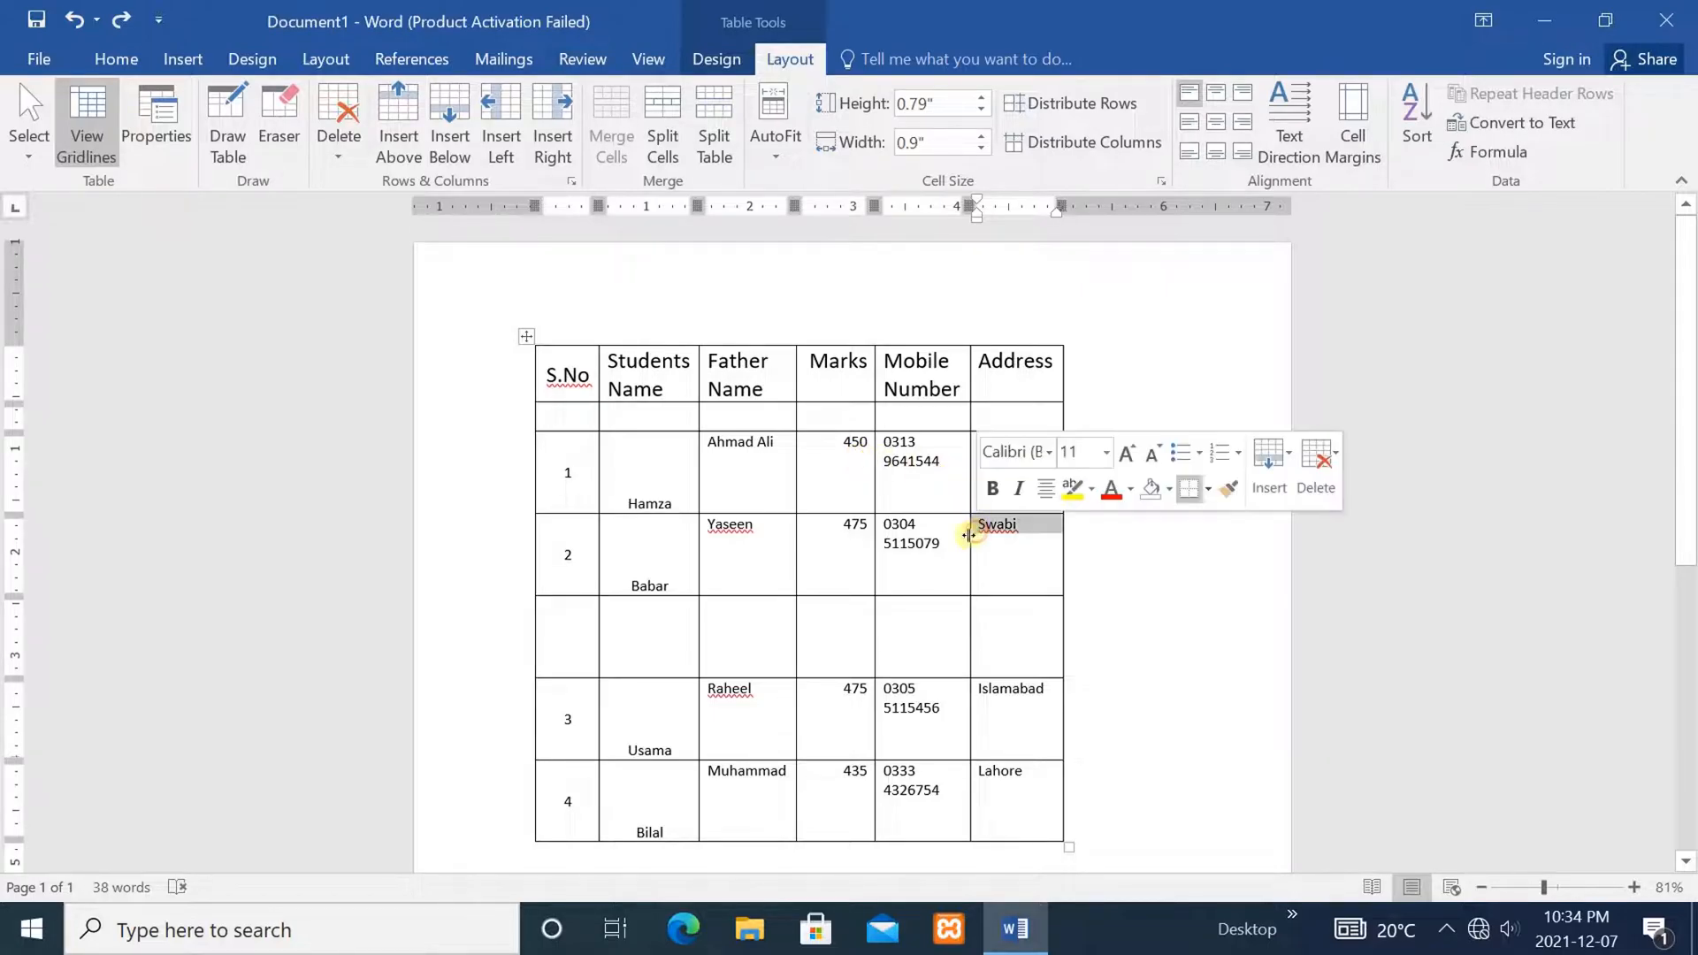
pyautogui.click(930, 549)
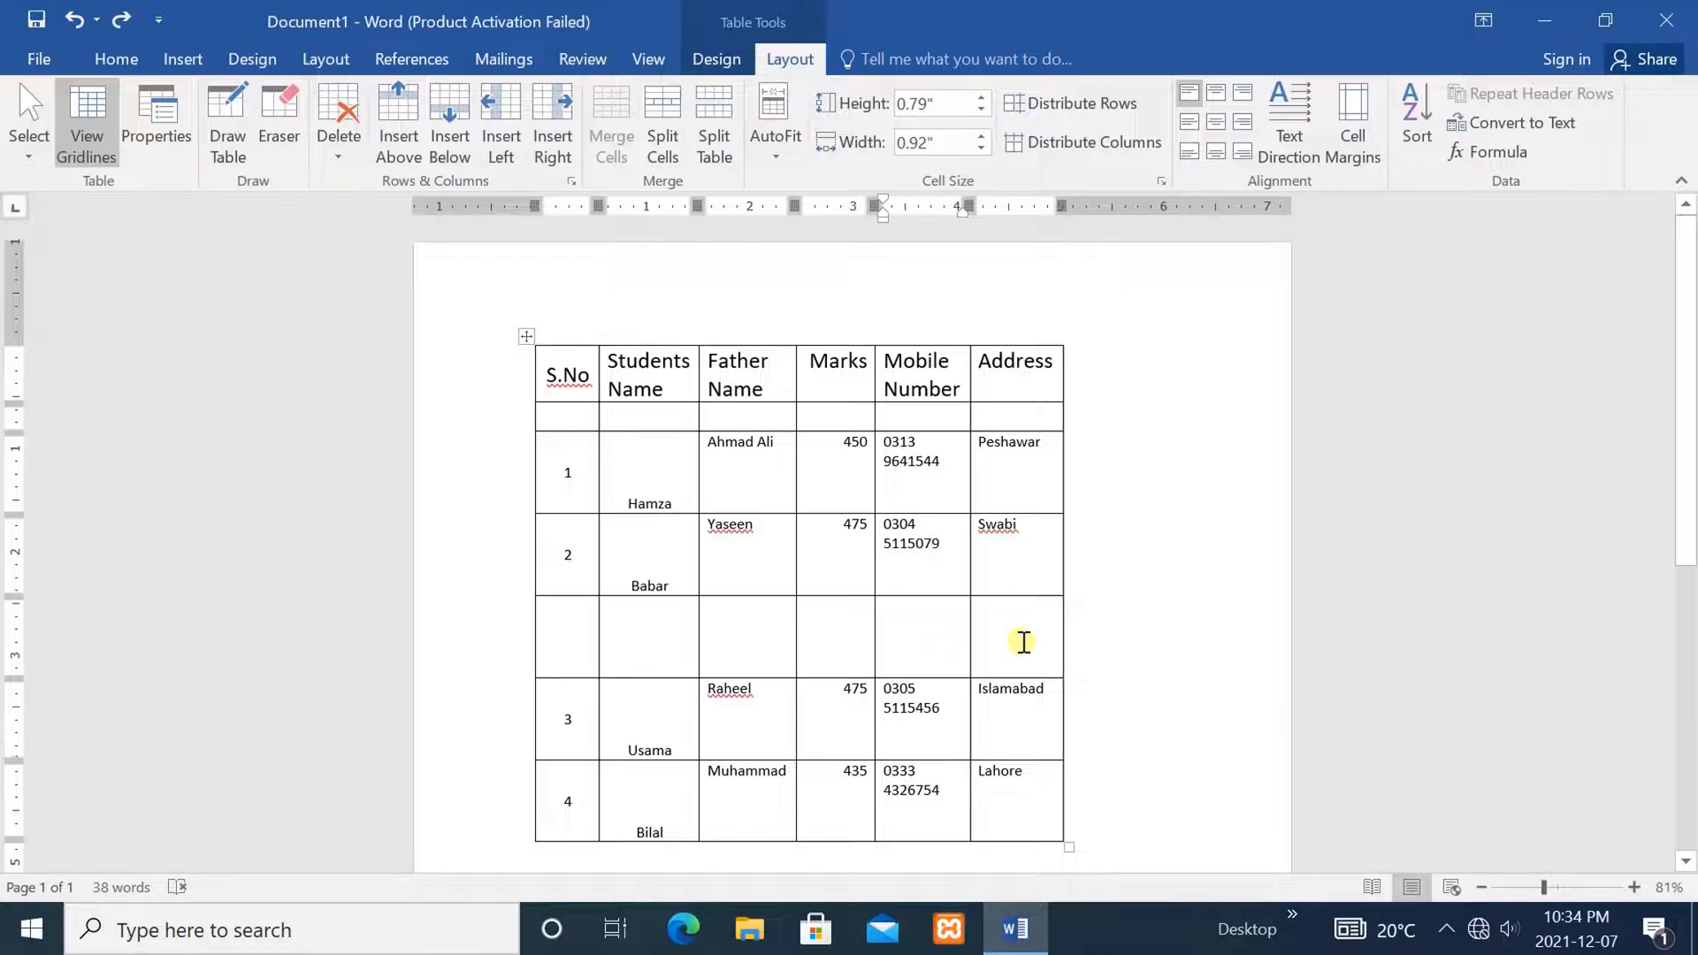
pyautogui.moveTo(1023, 642); pyautogui.dragTo(820, 635)
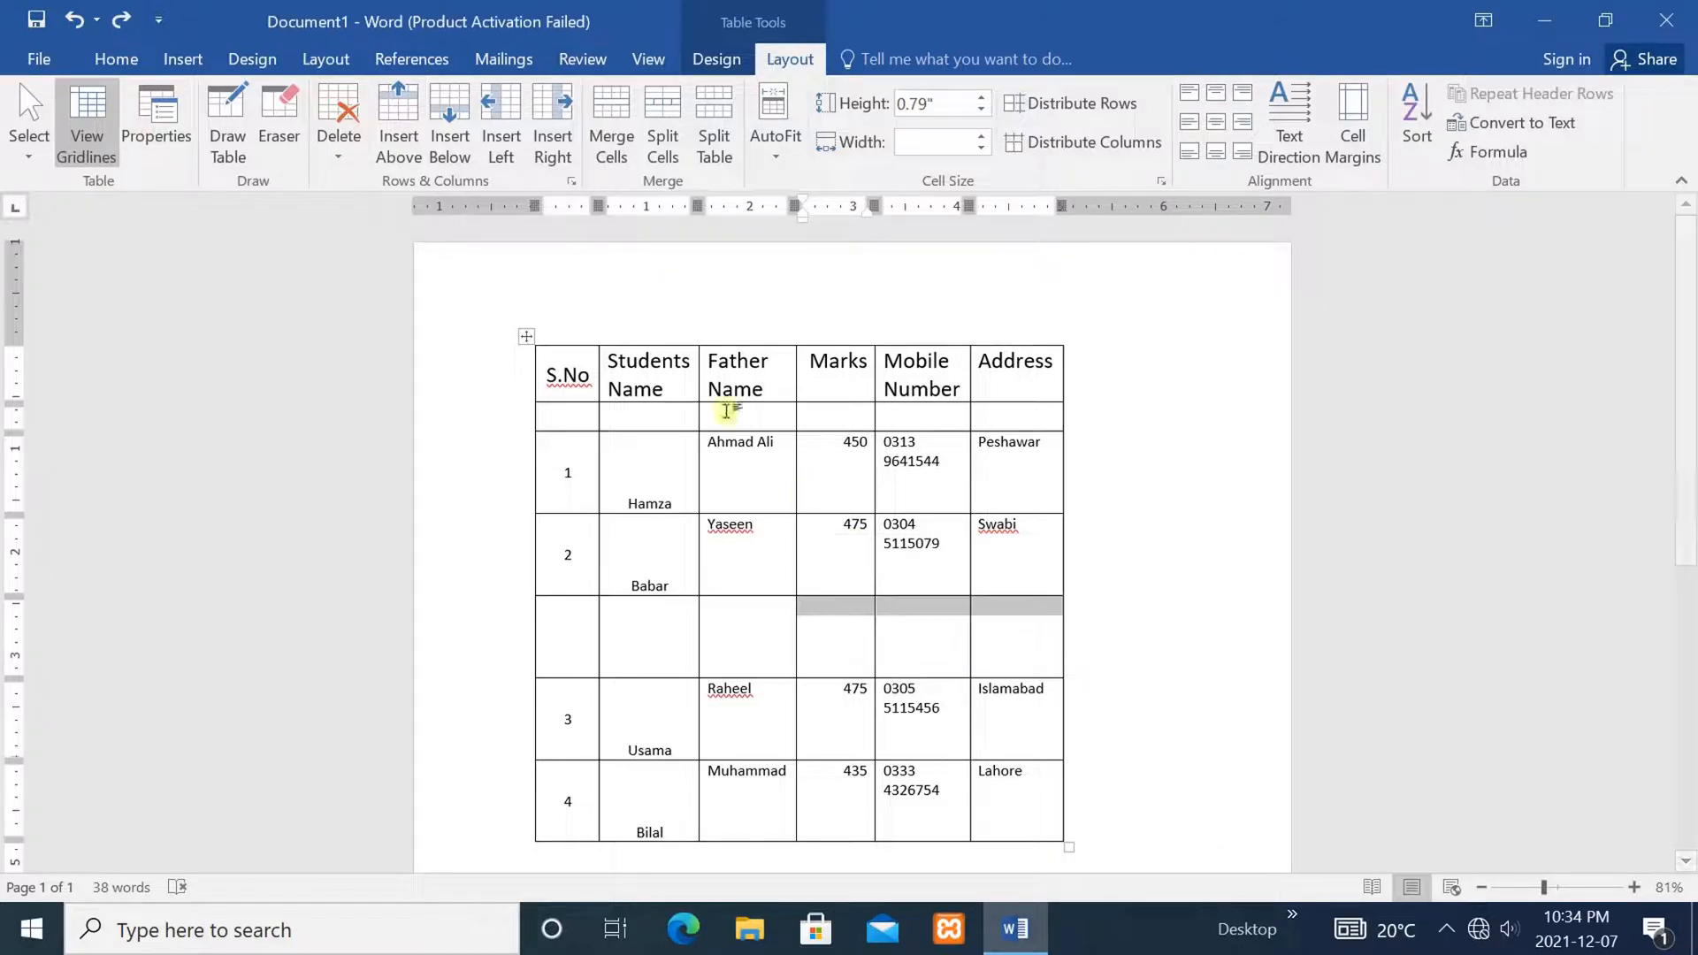
pyautogui.click(613, 108)
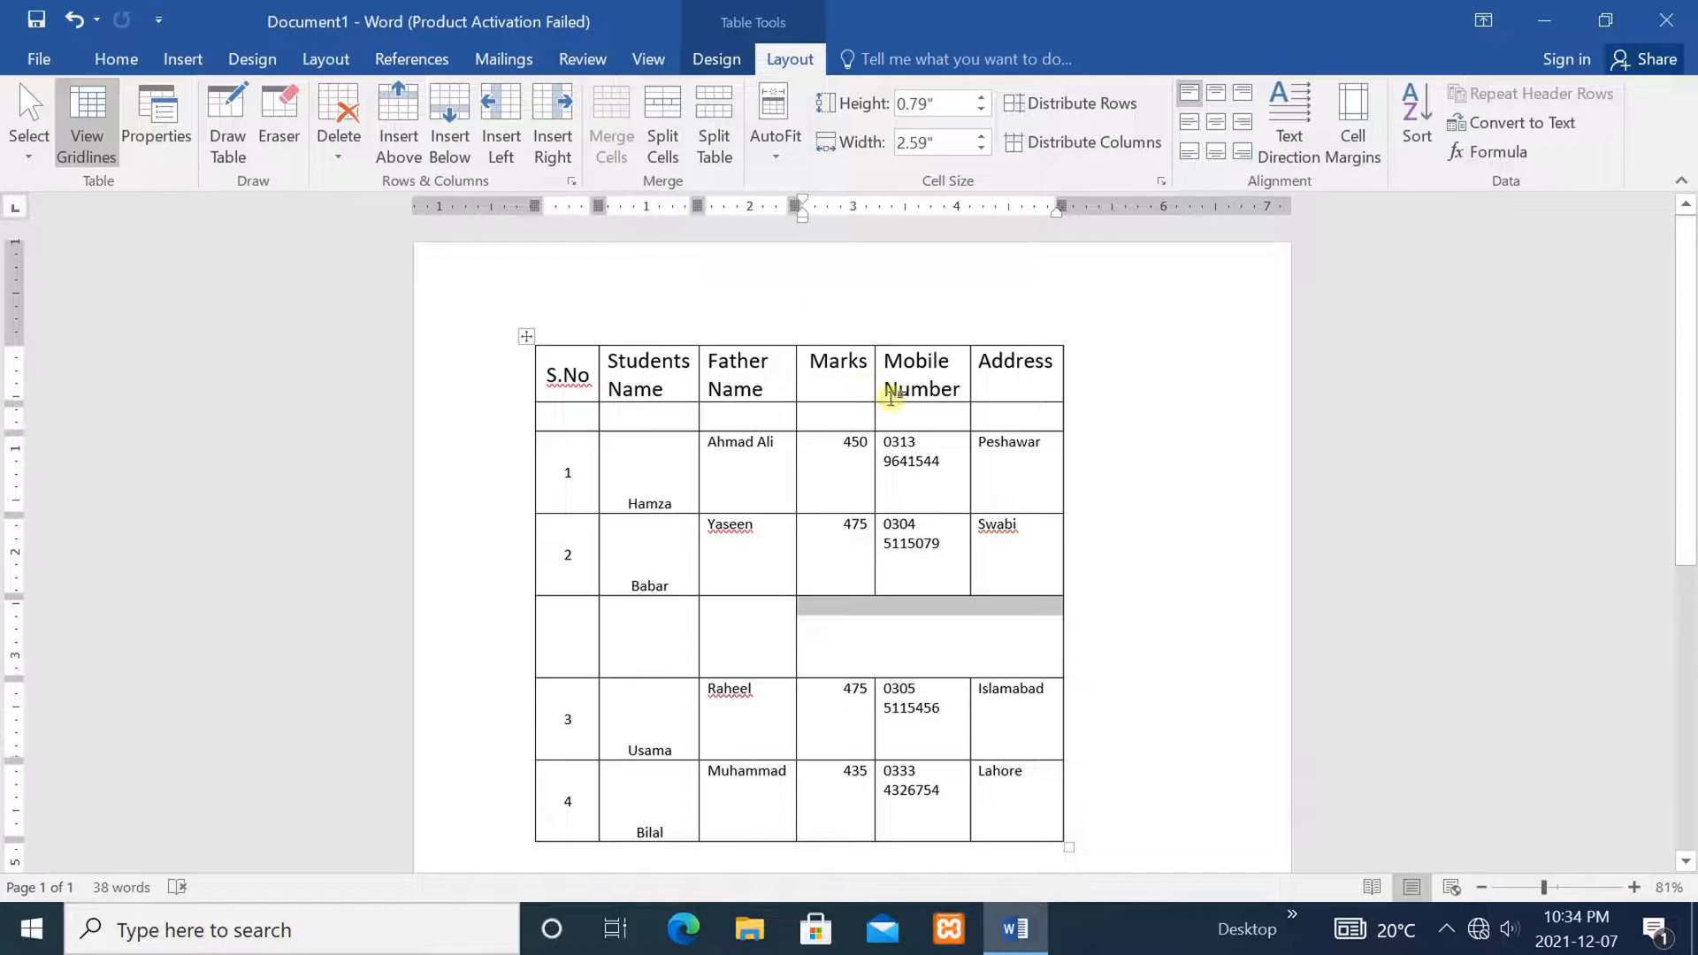
pyautogui.click(1207, 623)
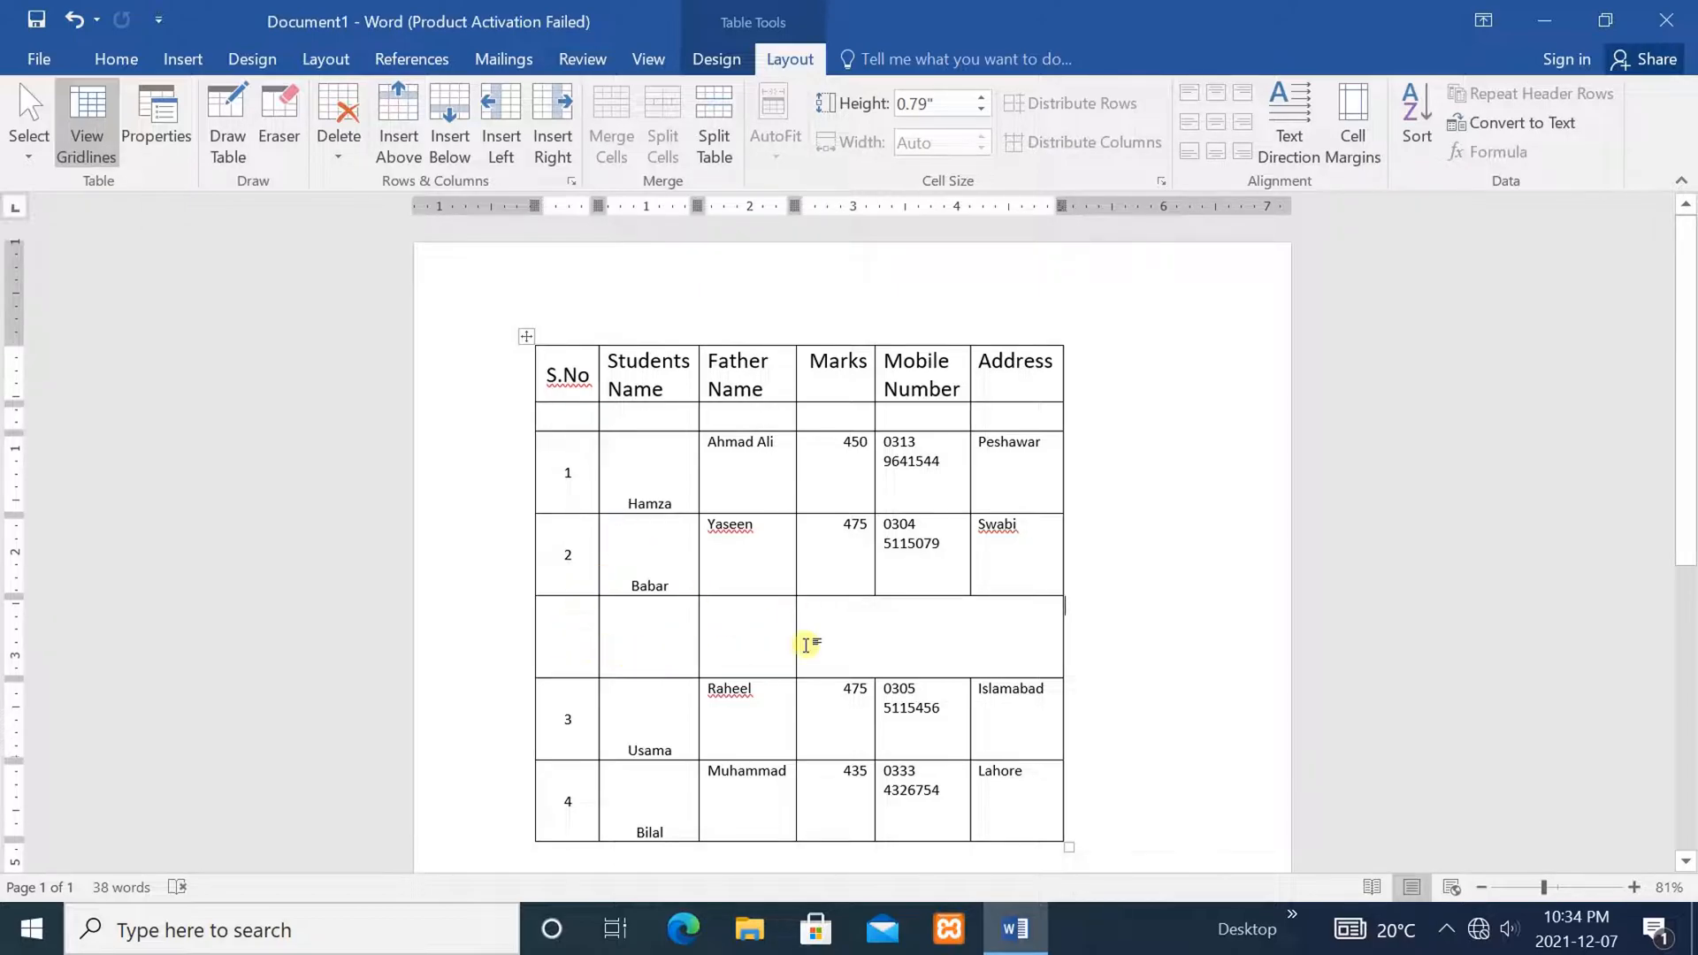
# Undo that merge and merge the entire blank row into one full-width cell
pyautogui.hotkey('ctrl', 'z')
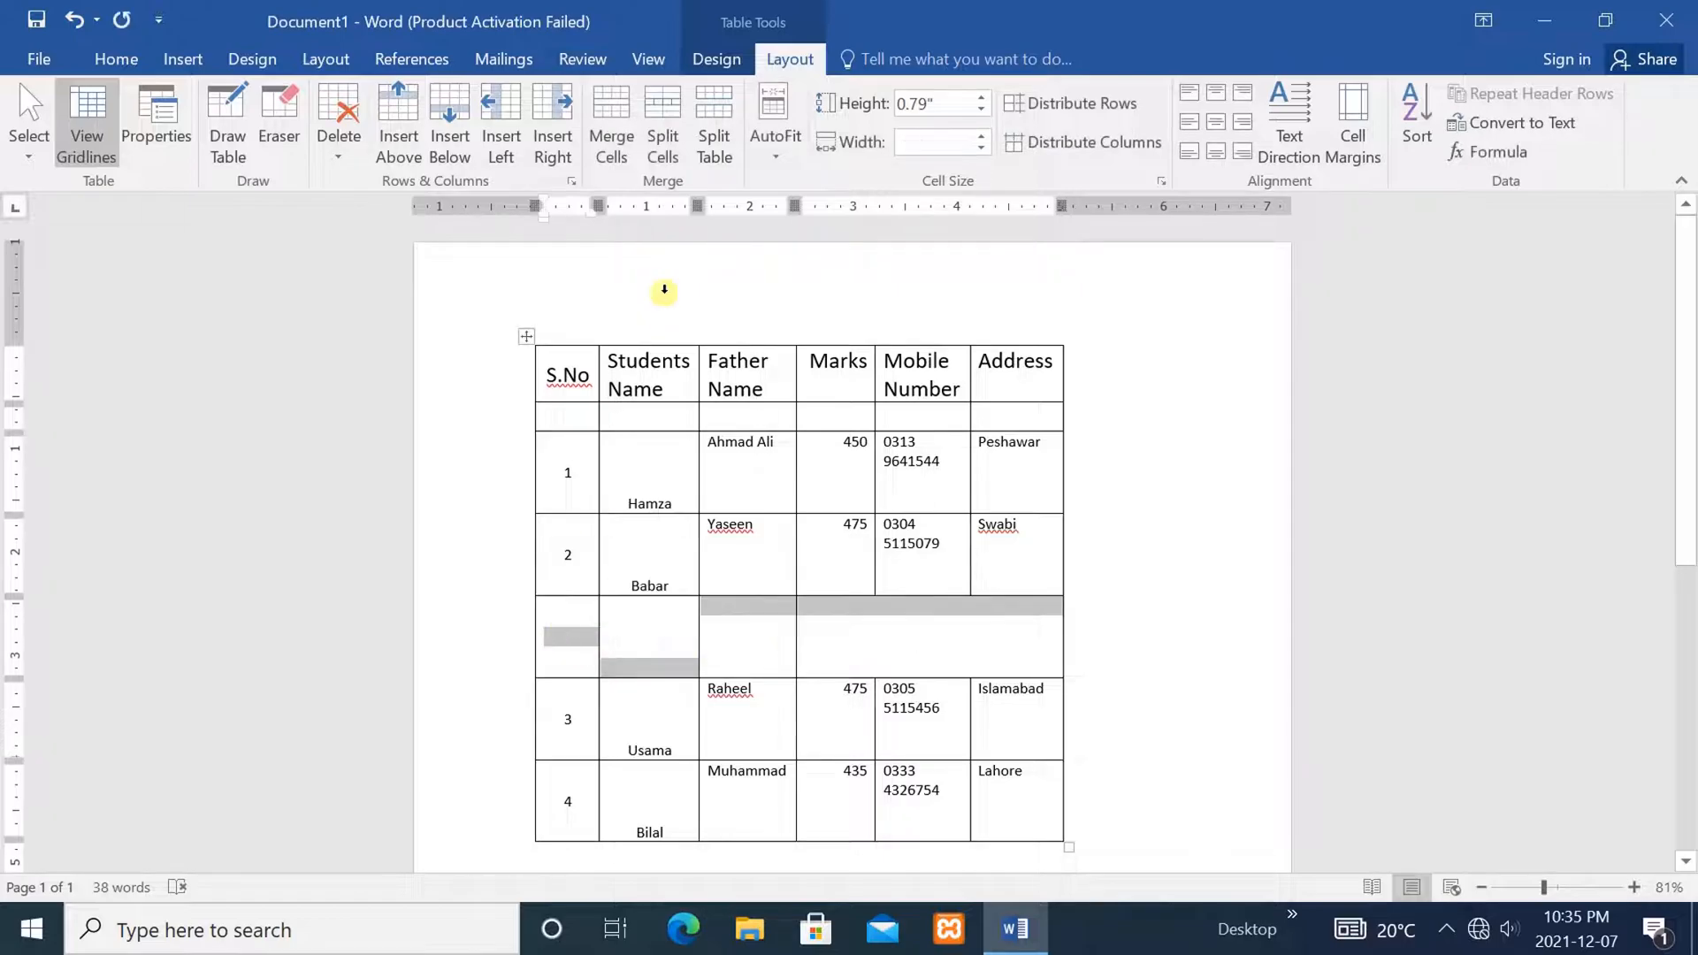
pyautogui.click(608, 125)
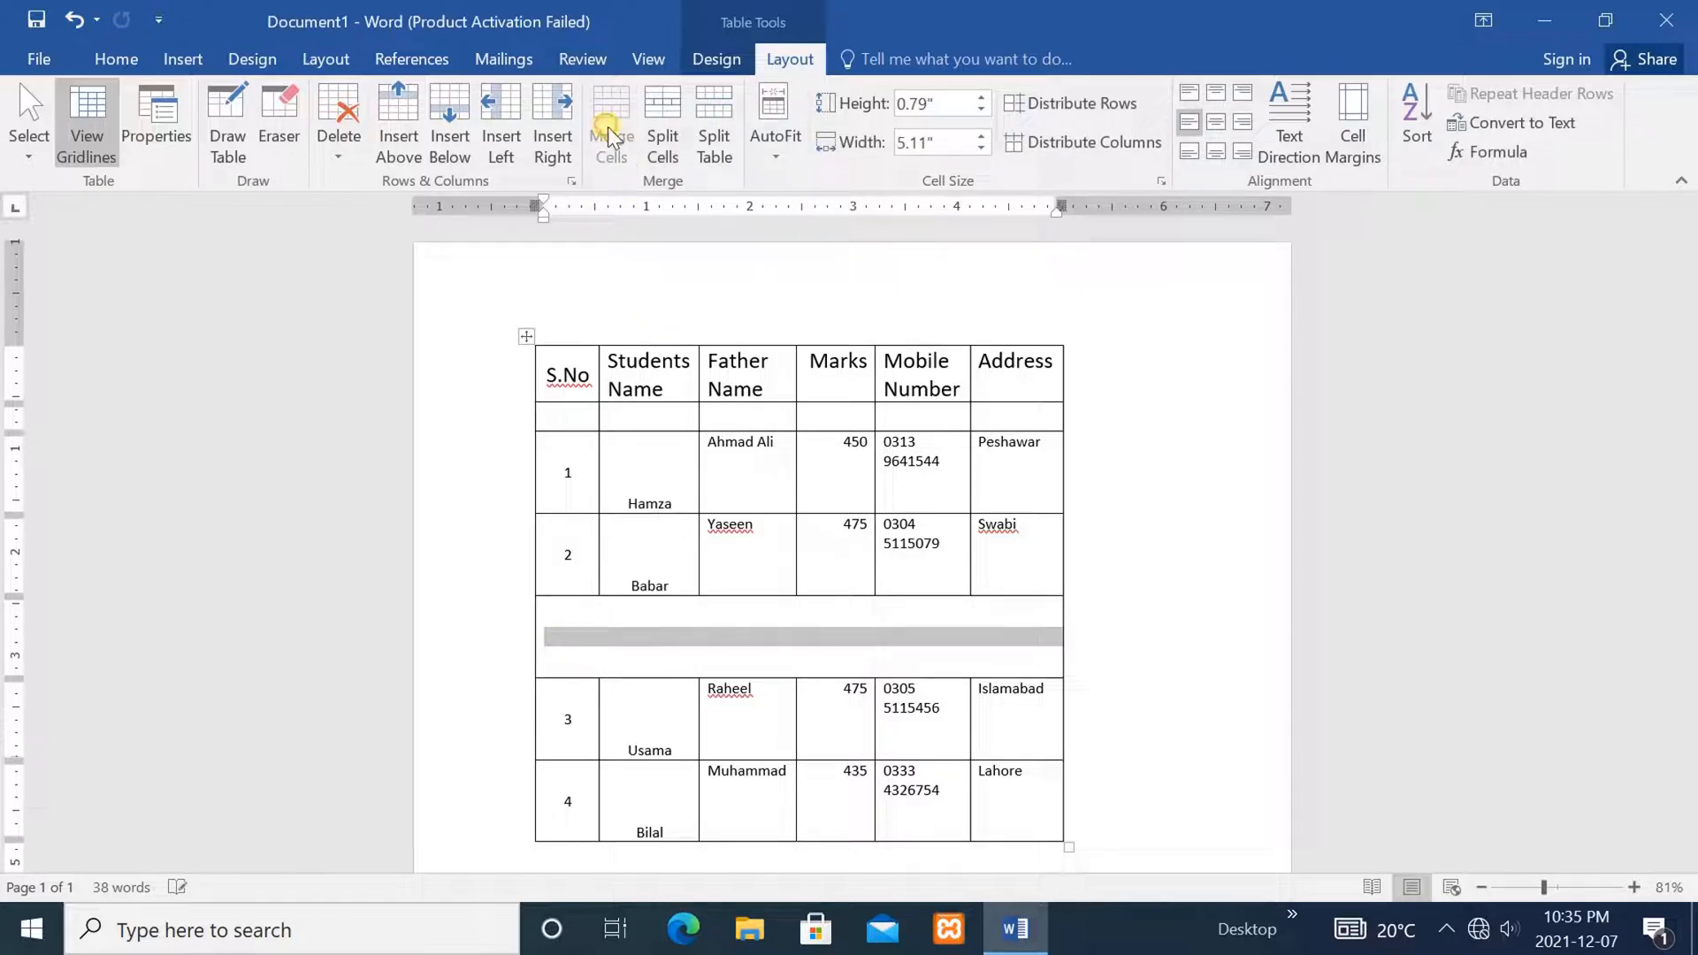
pyautogui.click(1130, 654)
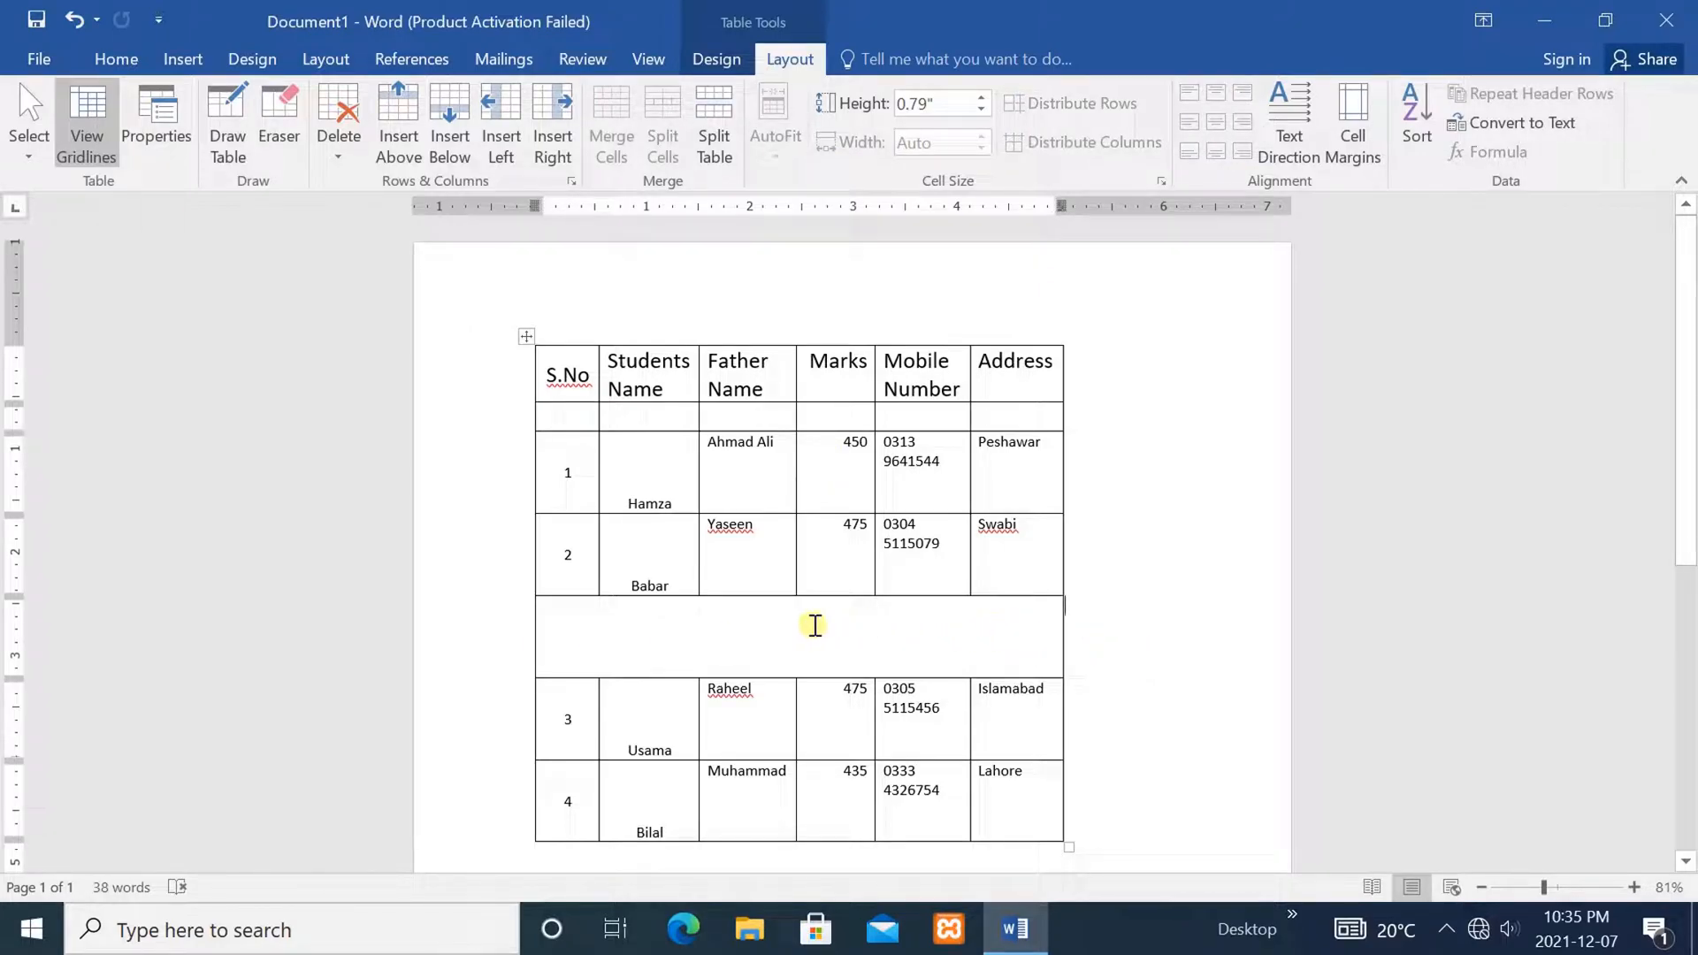
pyautogui.moveTo(722, 334)
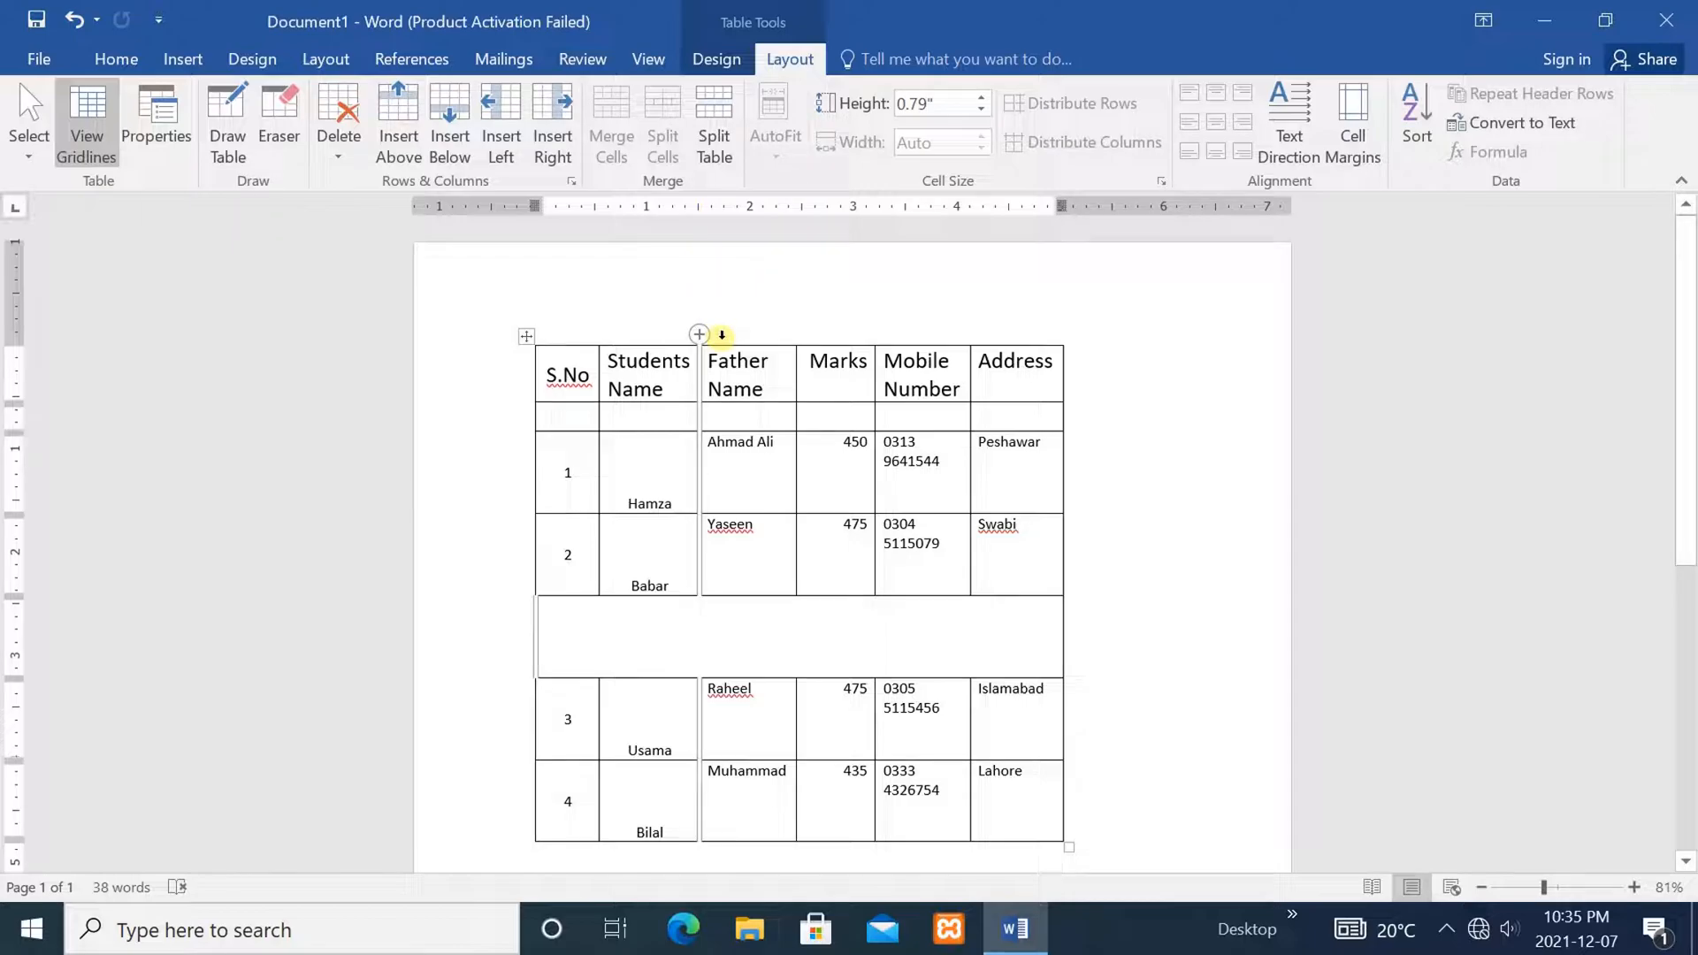
pyautogui.click(856, 559)
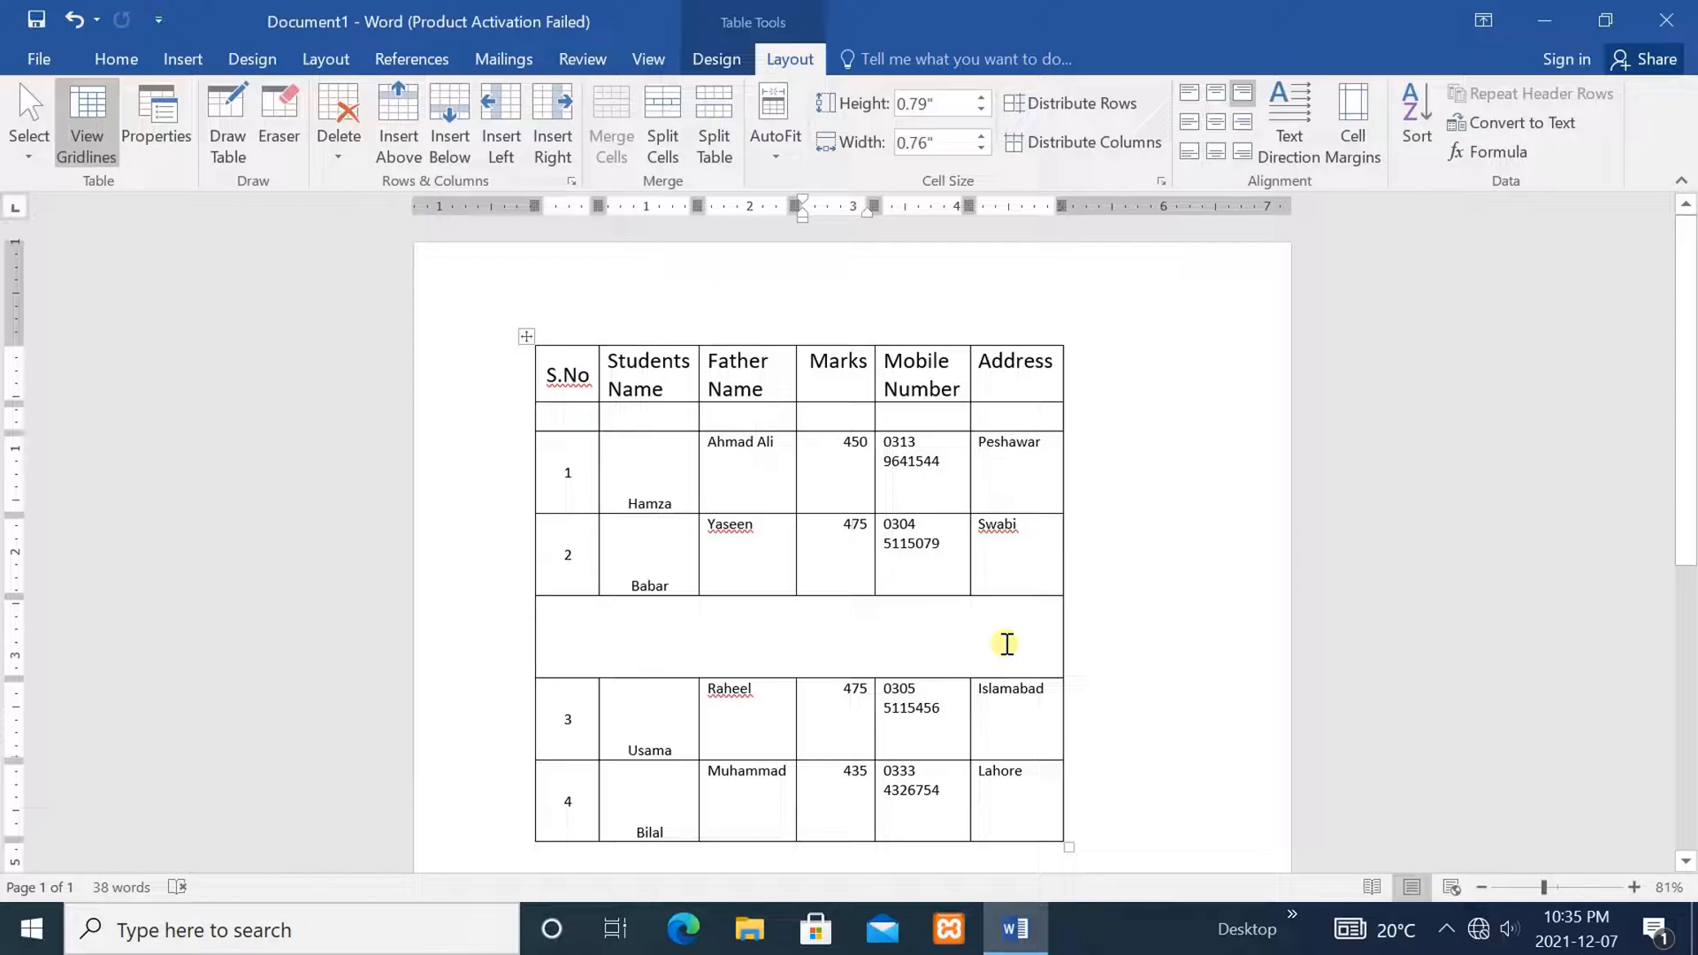
# Split the merged blank row into 10 equal columns
pyautogui.click(950, 638)
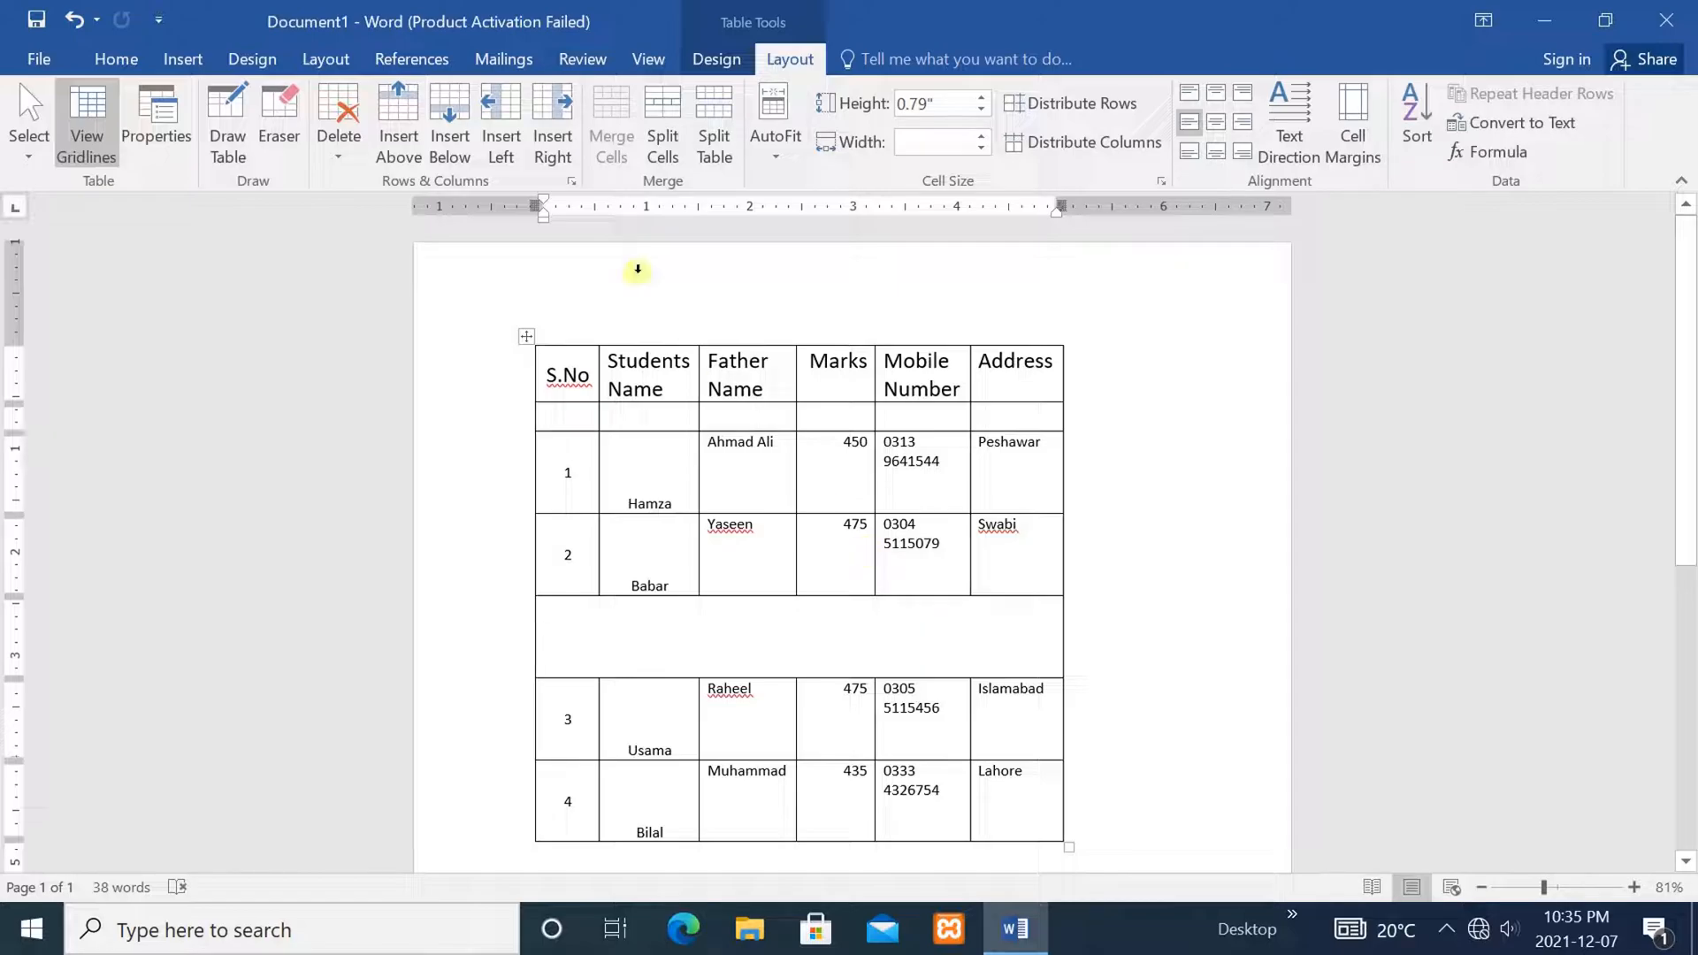
pyautogui.click(660, 125)
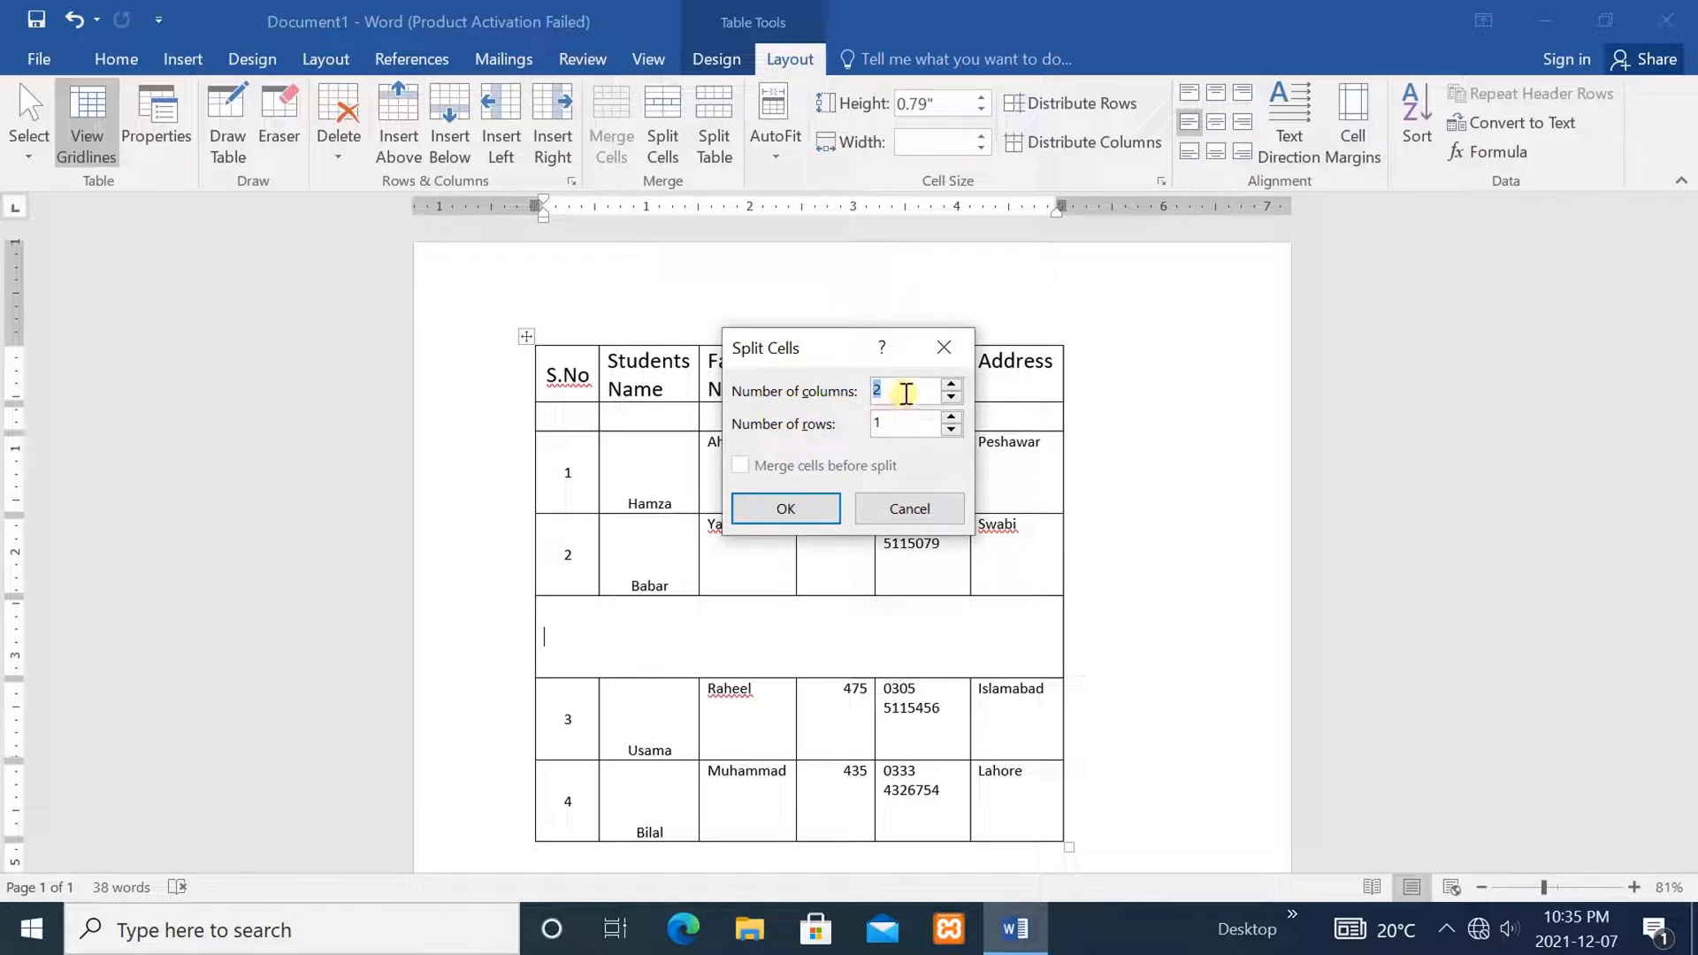
pyautogui.press('BackSpace')
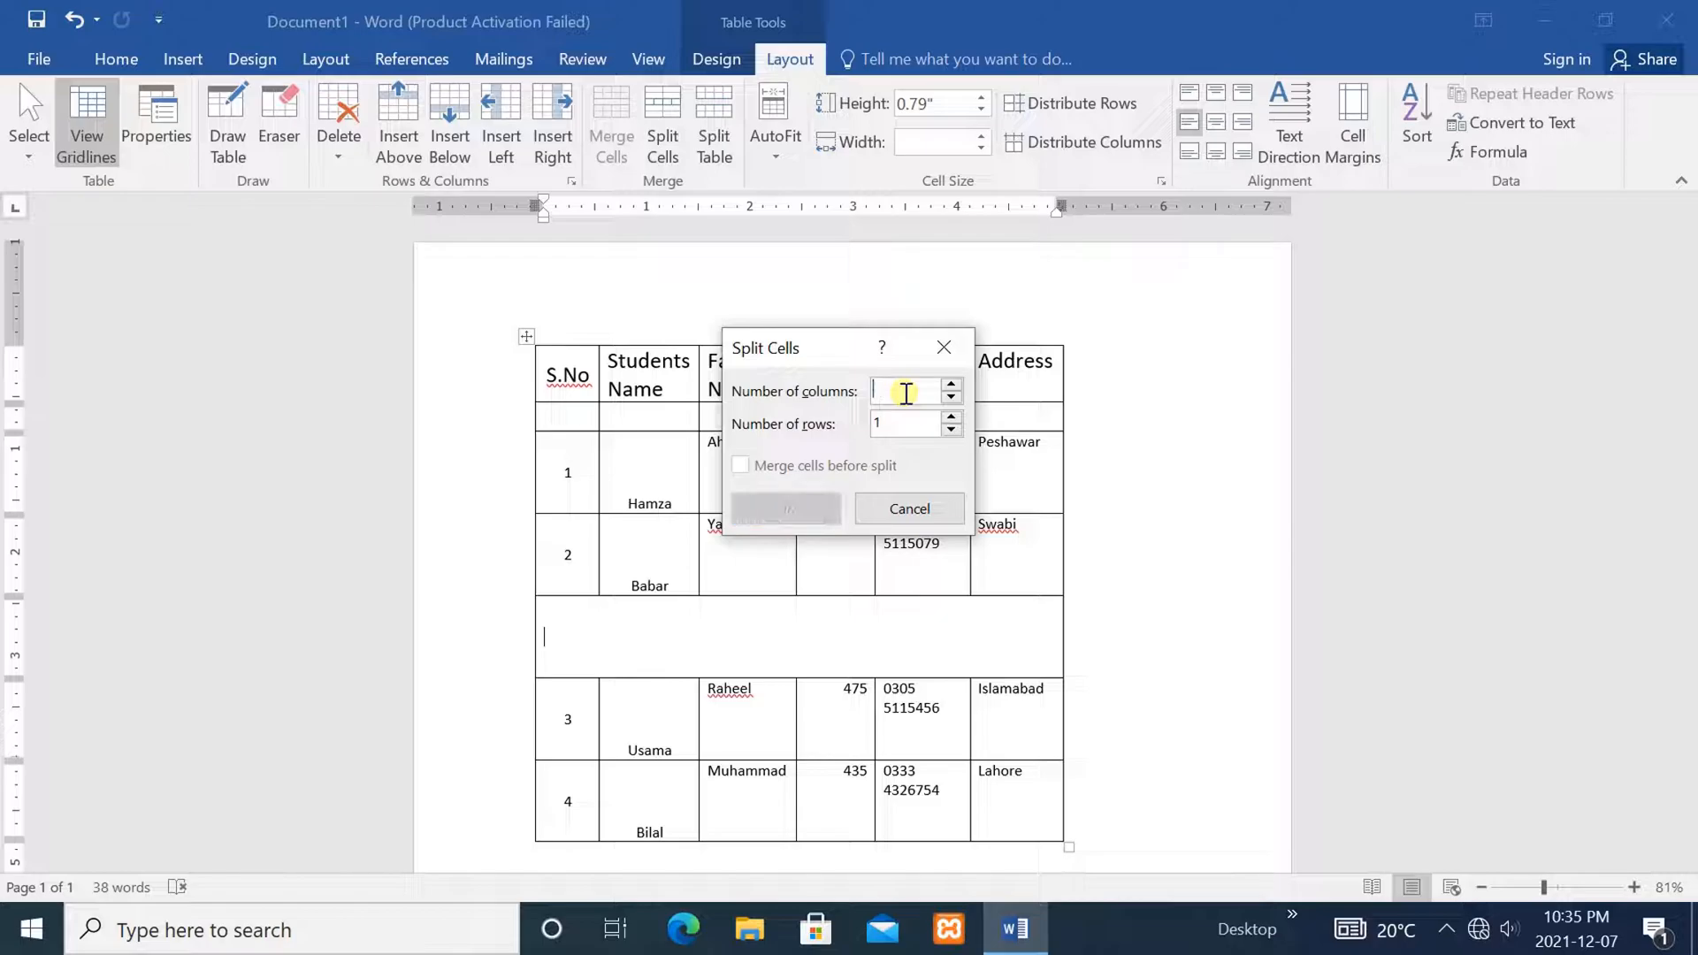
pyautogui.write('10')
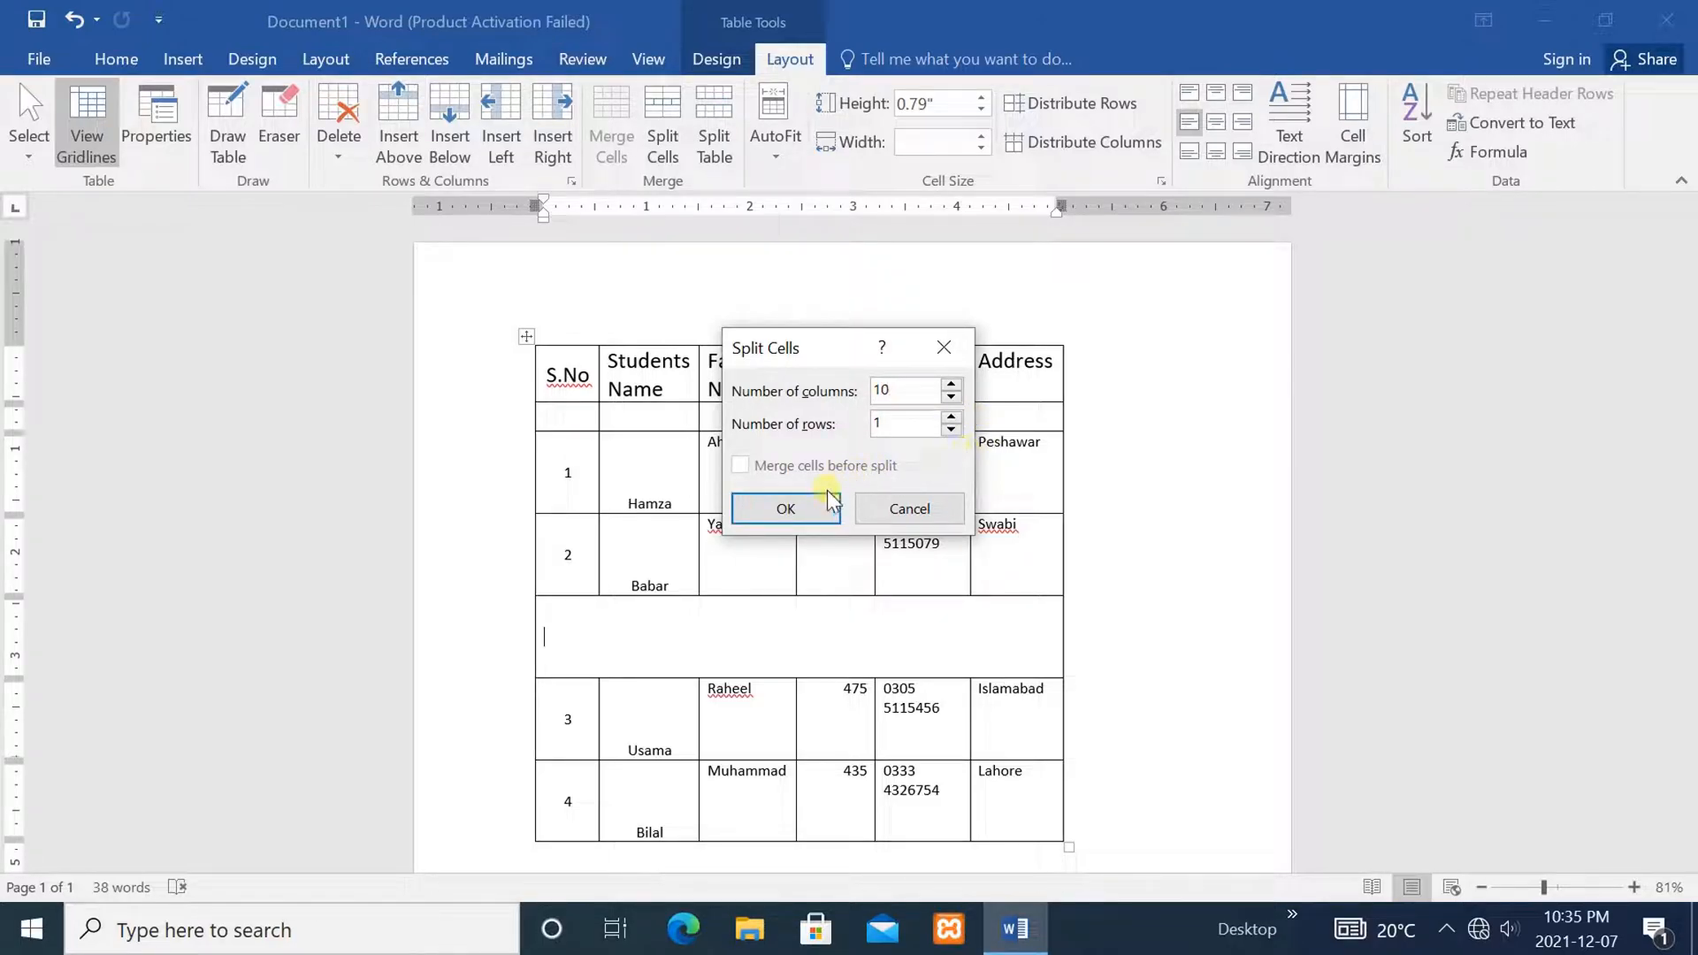
pyautogui.click(795, 506)
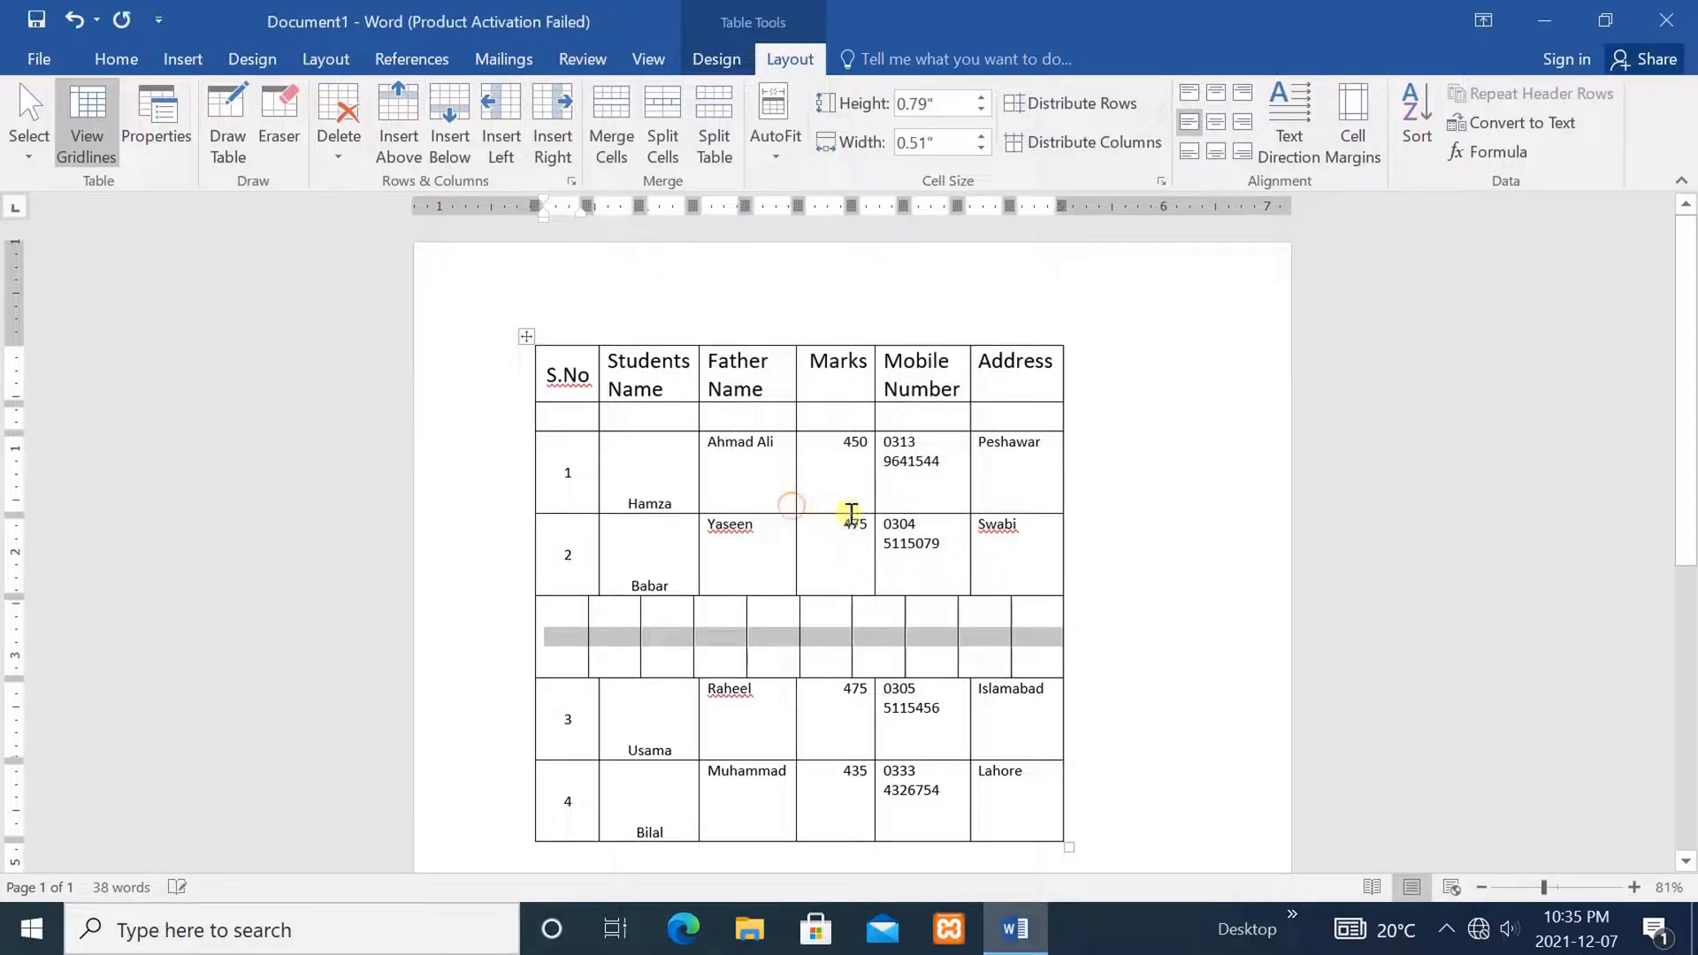
pyautogui.click(1179, 654)
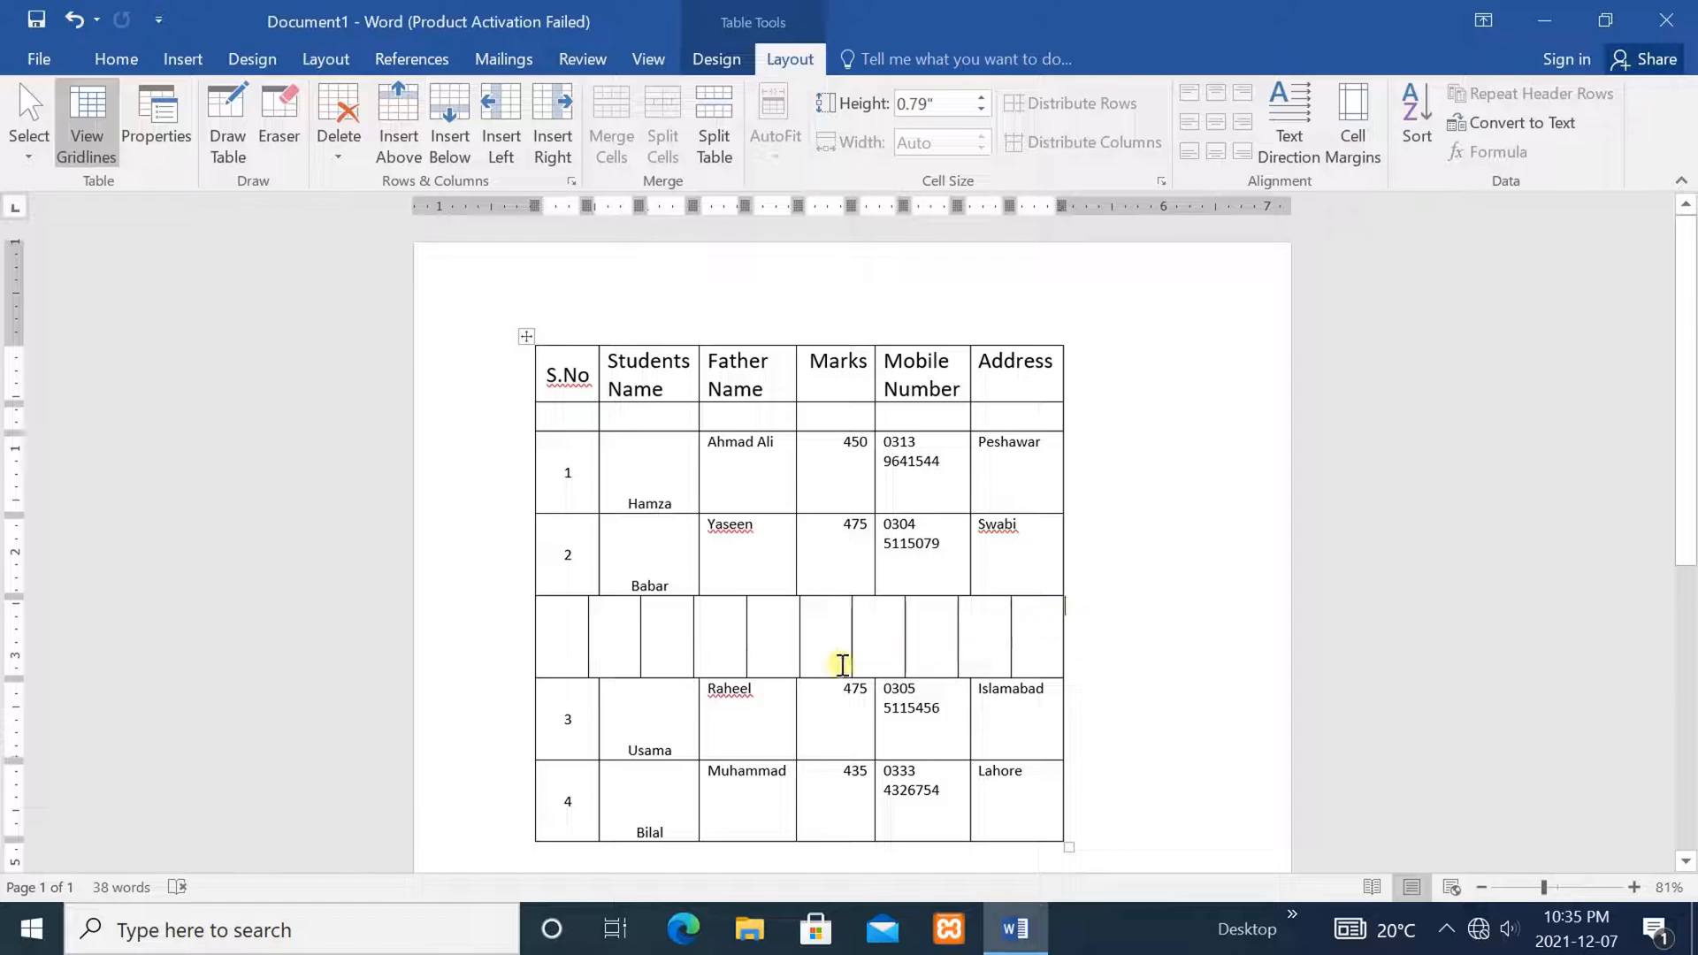
# Merge the last six cells of the split row into one wide cell
pyautogui.click(1031, 629)
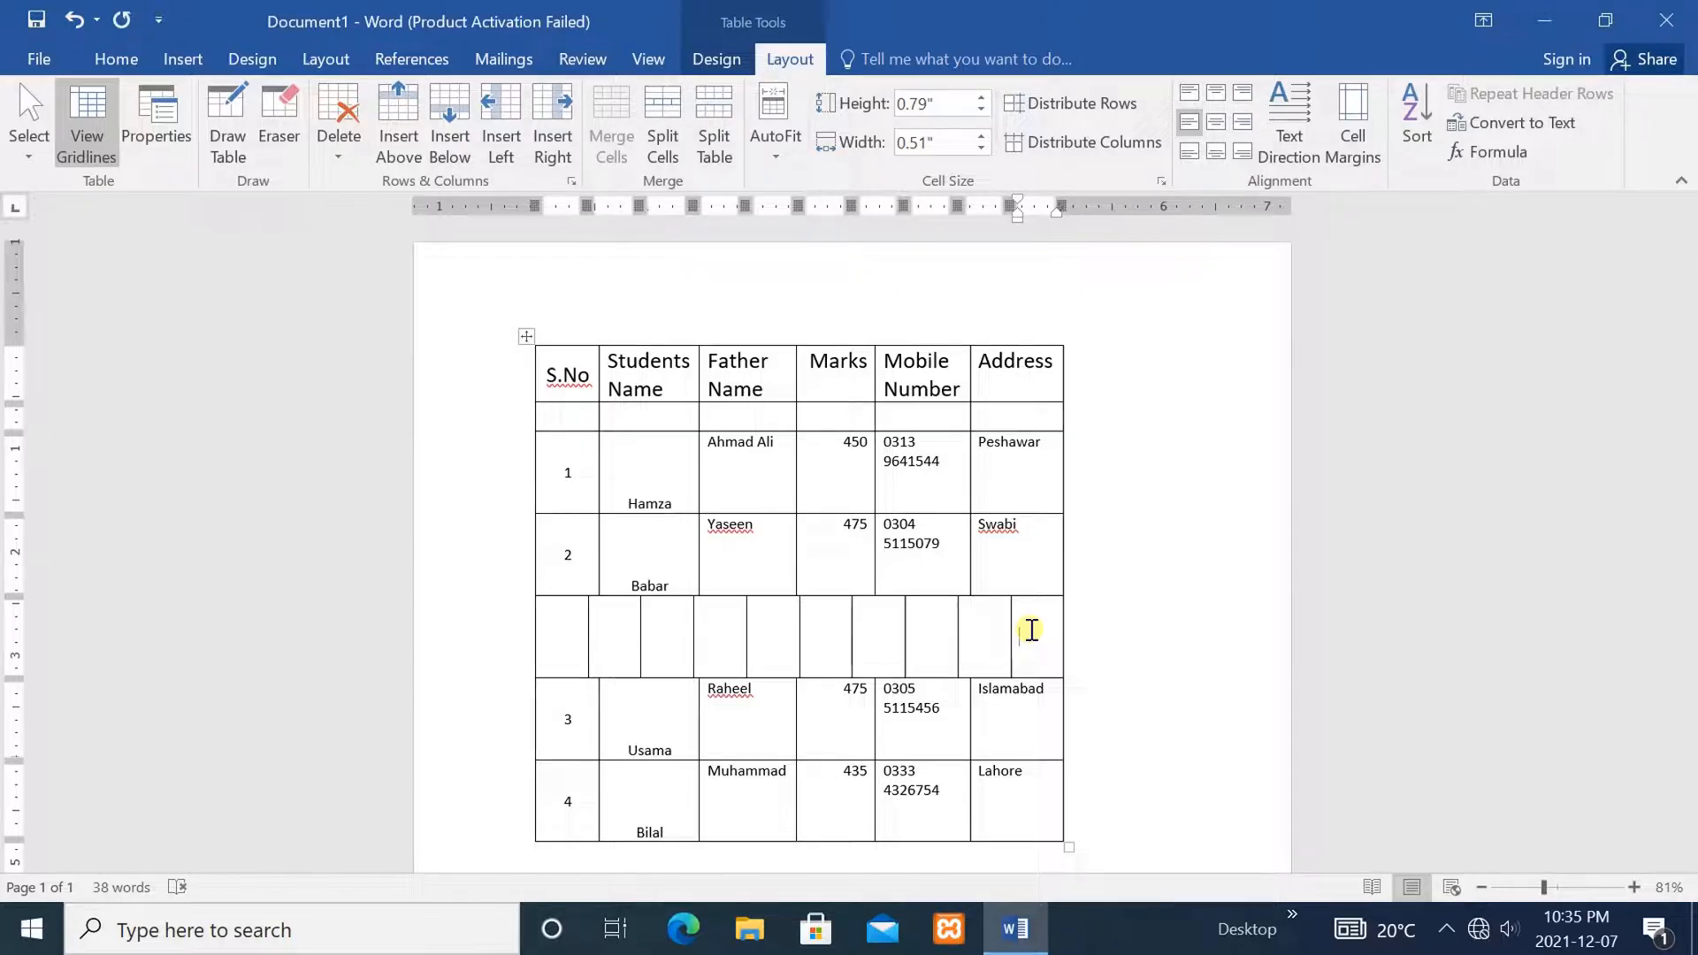
pyautogui.moveTo(1025, 629); pyautogui.dragTo(796, 630)
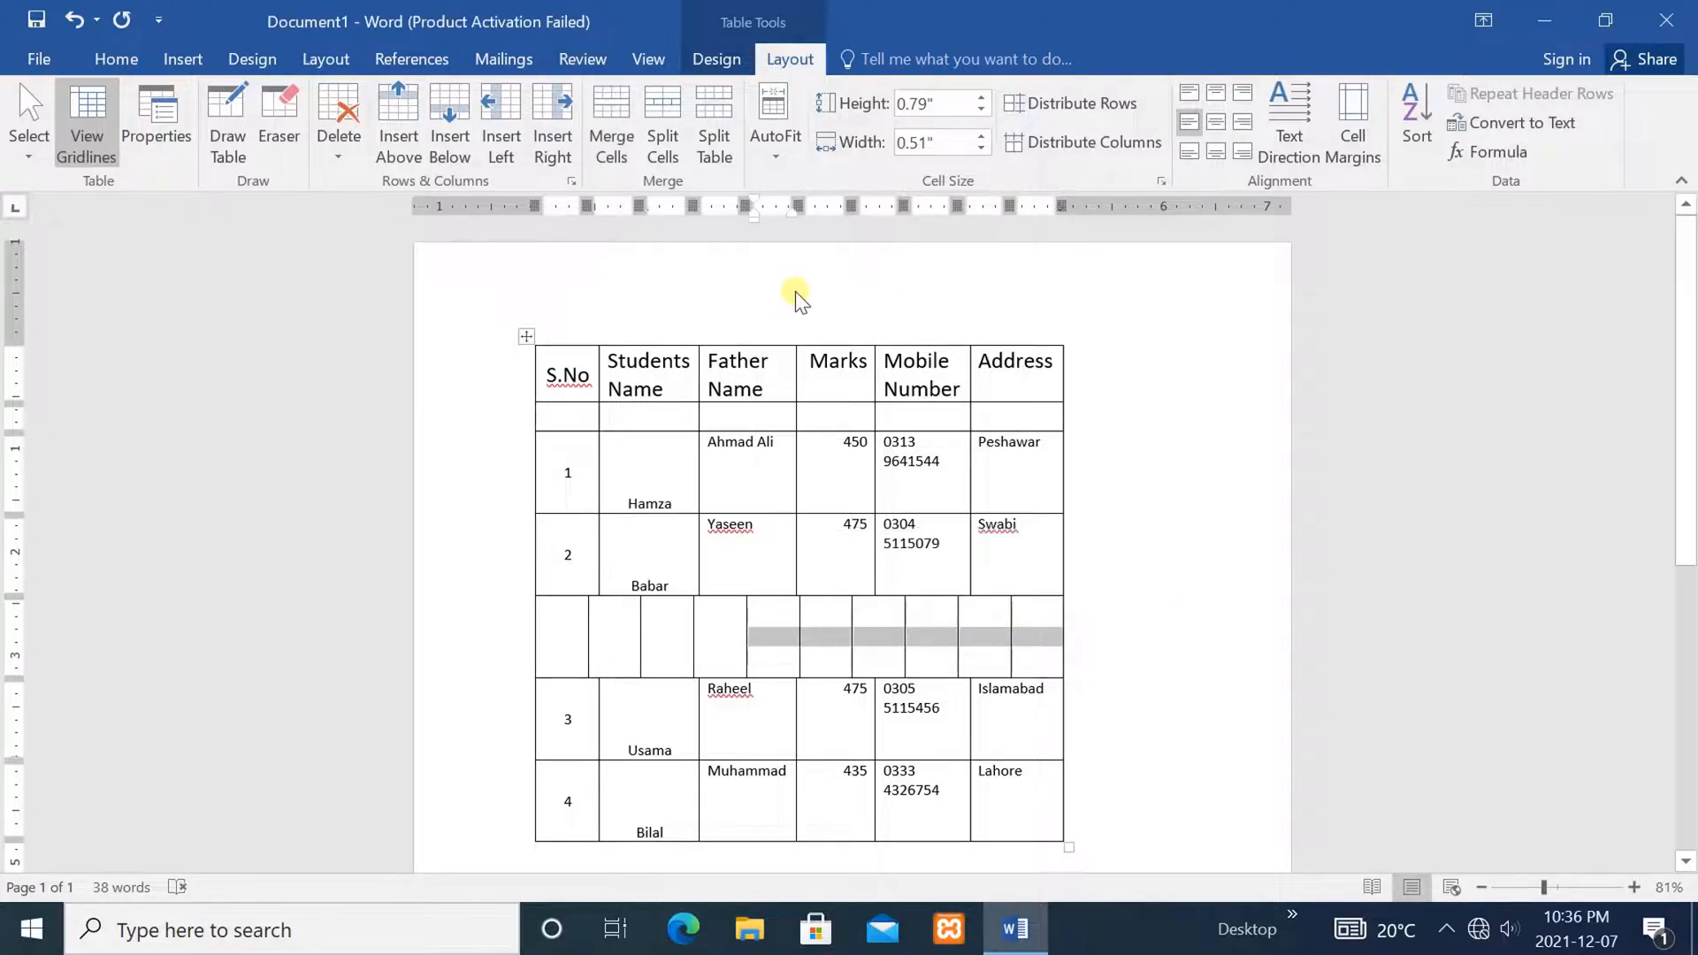
pyautogui.click(605, 95)
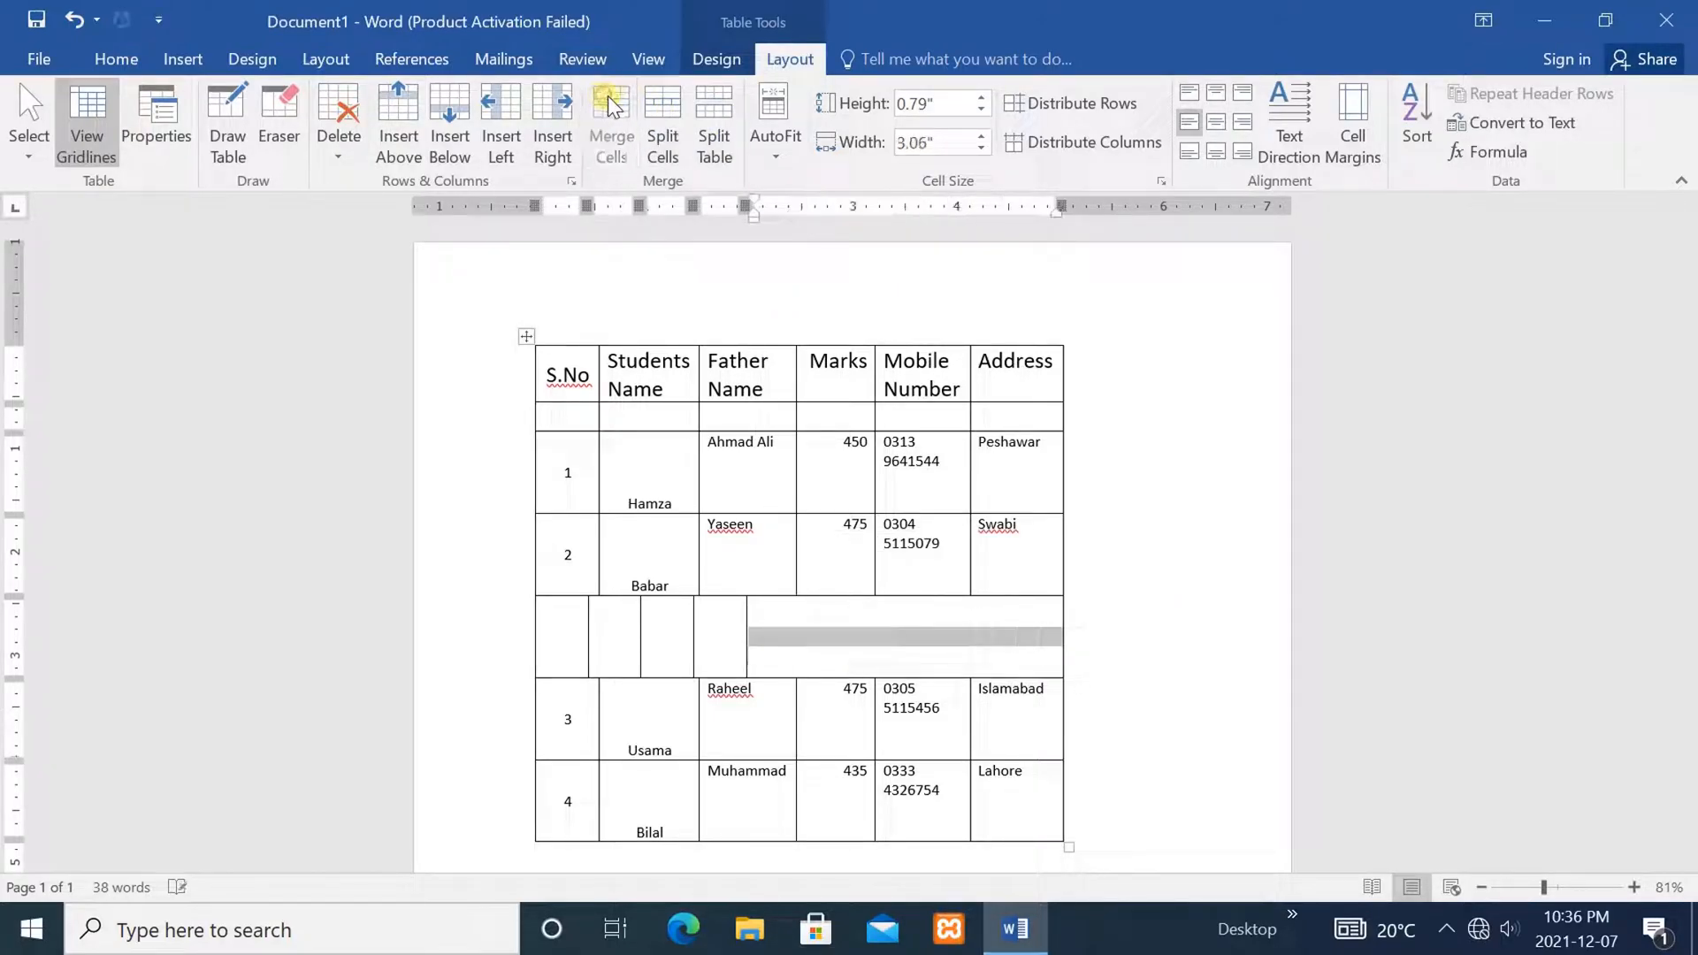
pyautogui.click(1125, 630)
# Split that wide cell into a grid of 5 columns by 5 rows
pyautogui.click(978, 631)
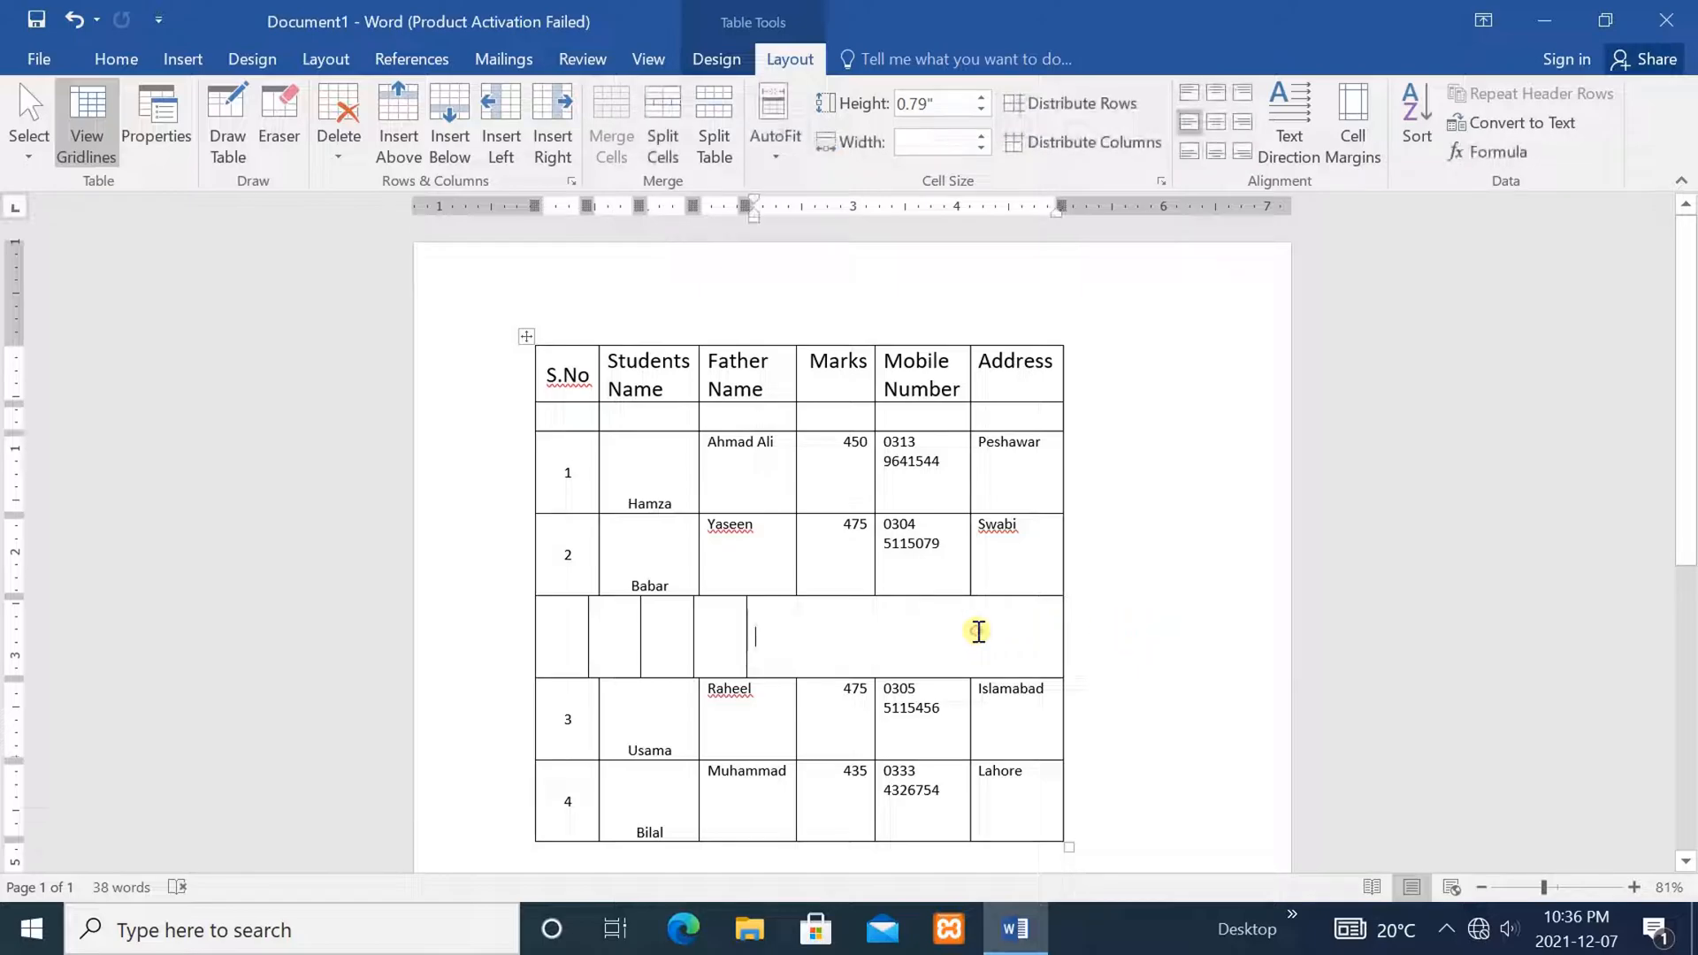
pyautogui.click(661, 113)
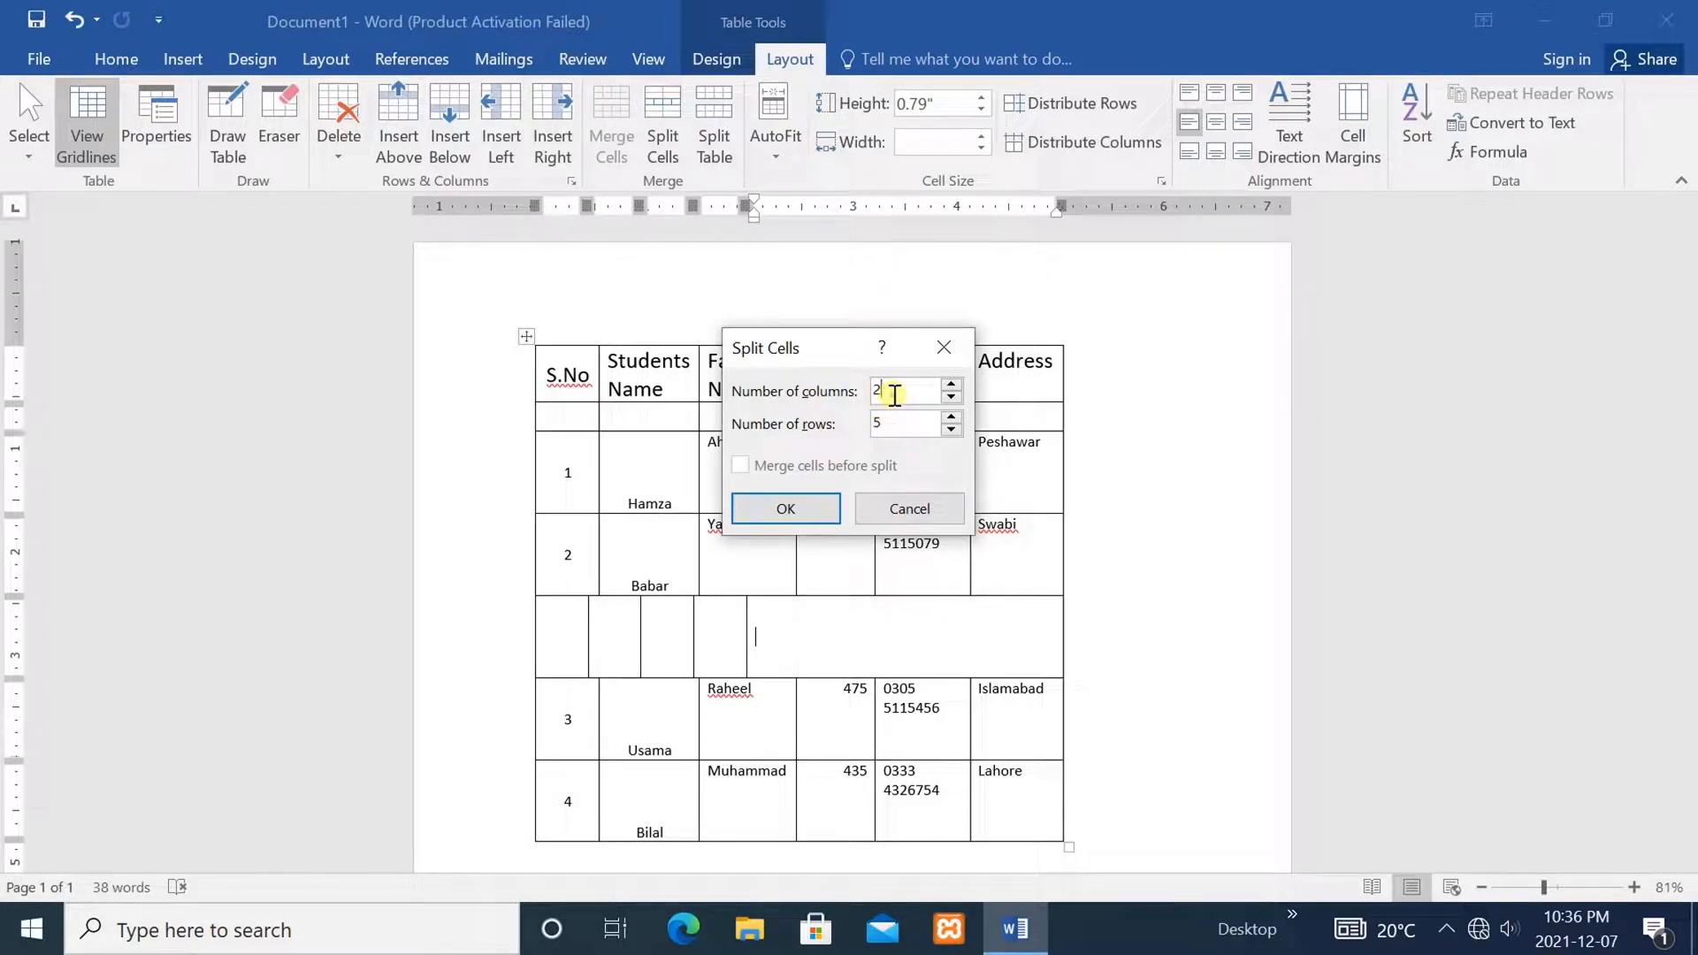
pyautogui.doubleClick(895, 394)
pyautogui.write('5')
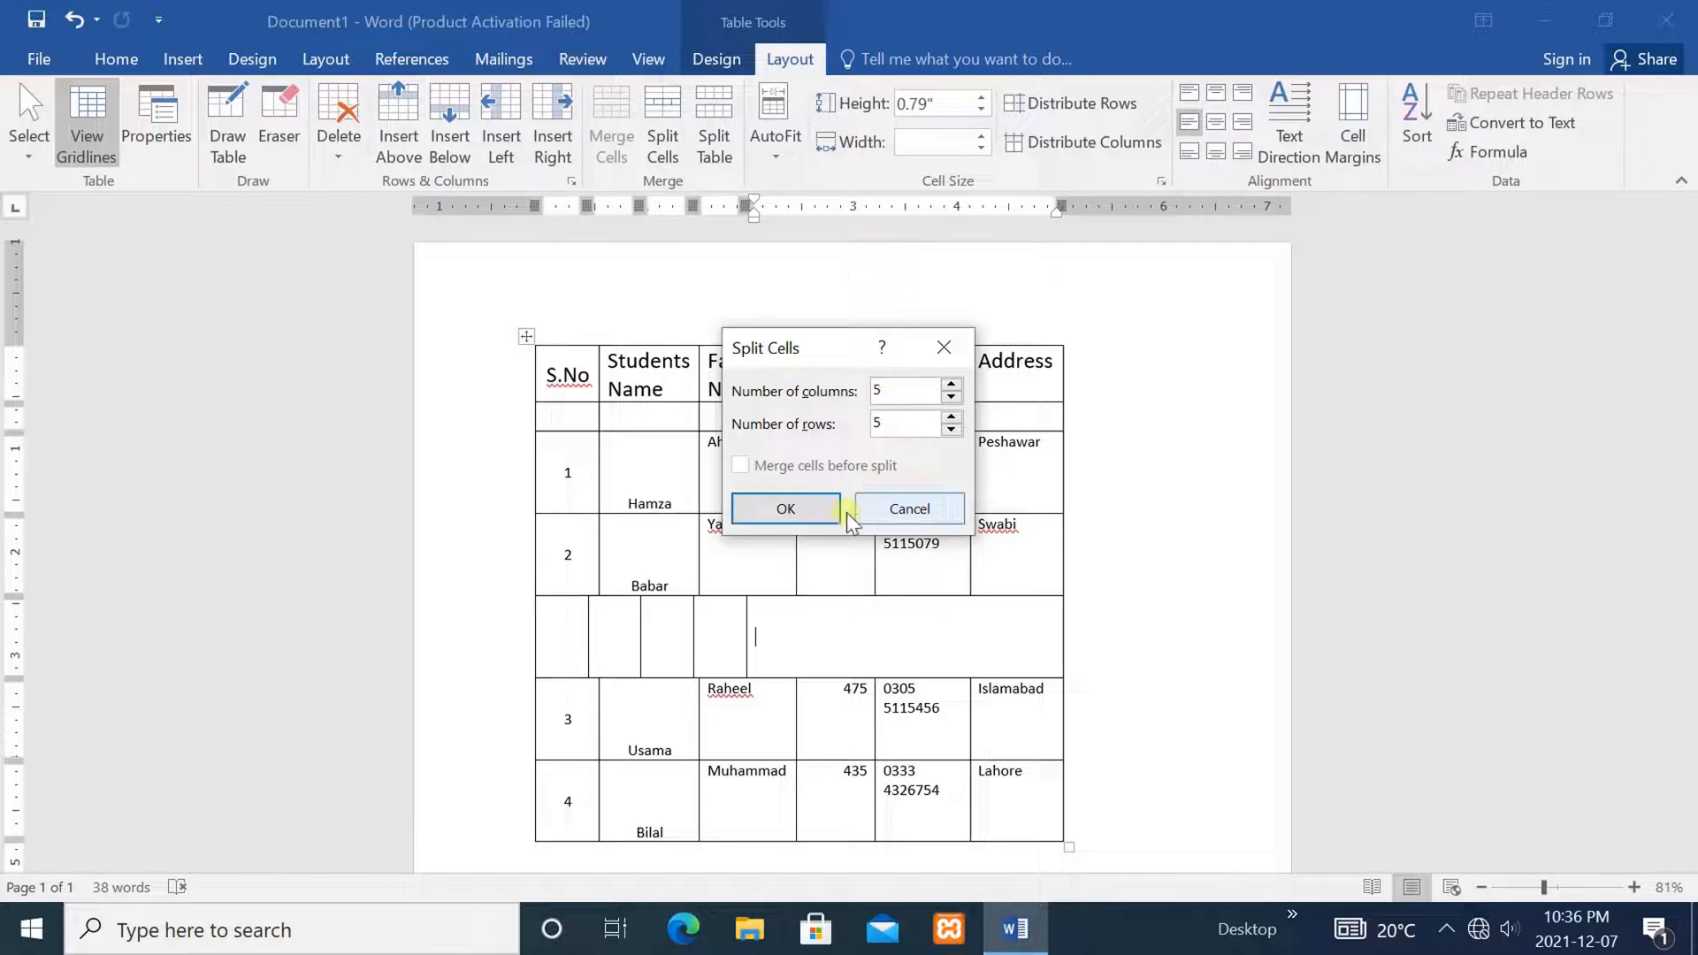
pyautogui.click(768, 511)
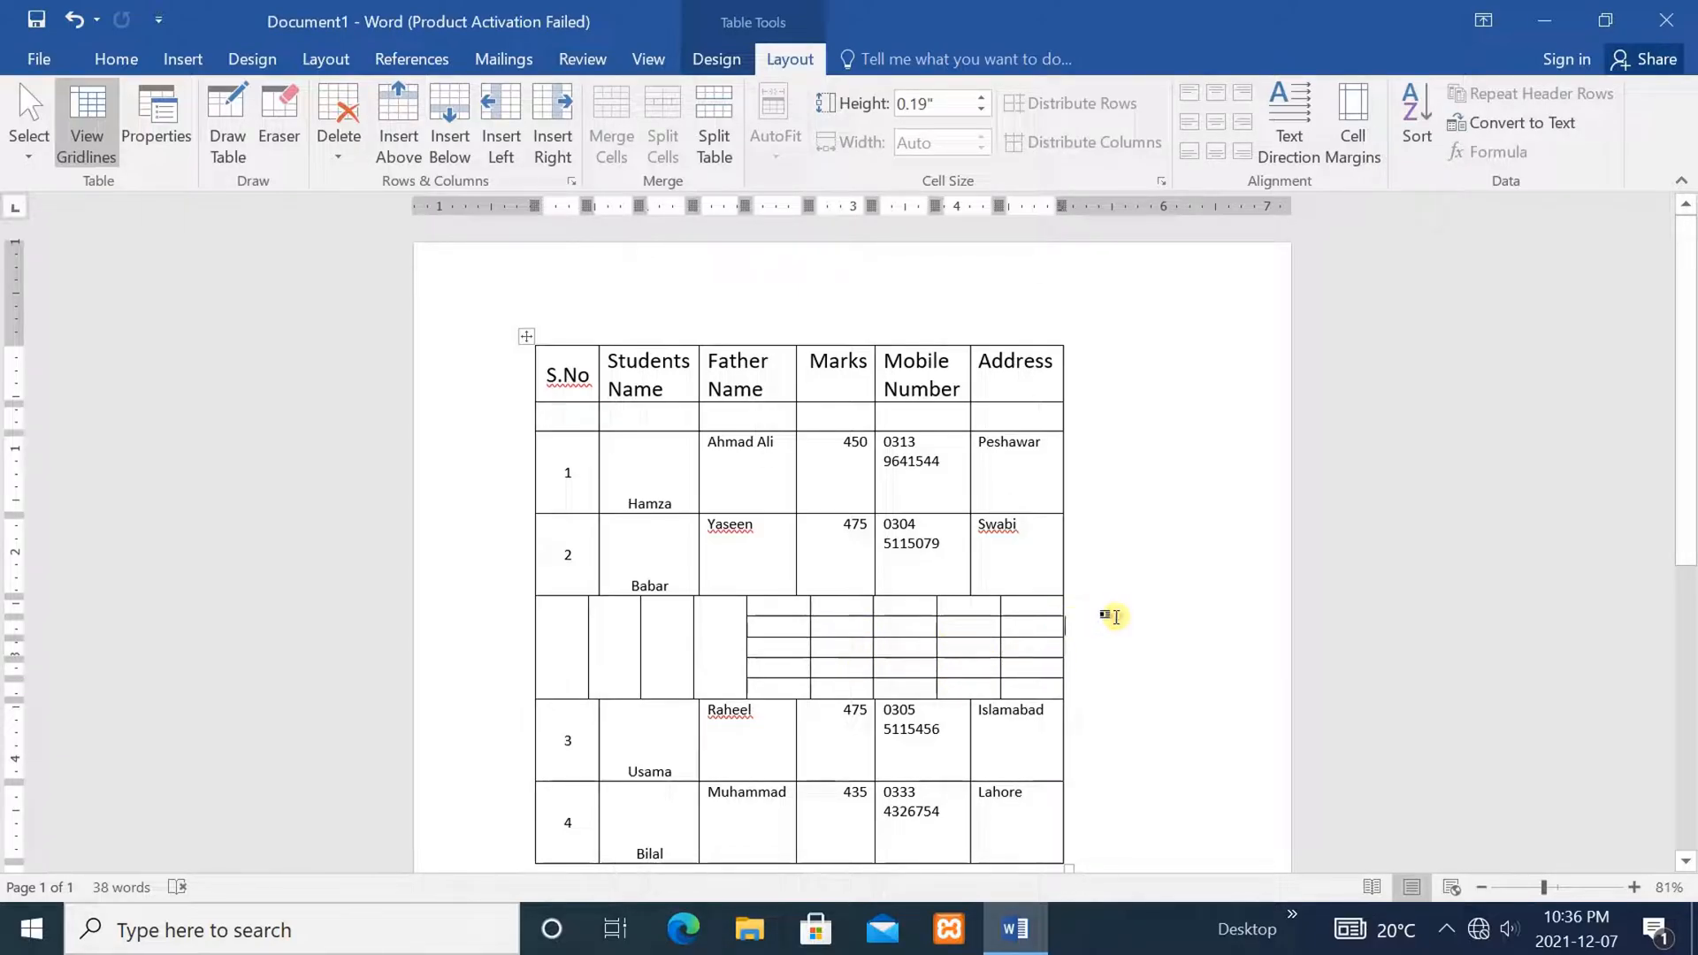
# Reduce the S.No heading's font size to 12 pt
pyautogui.click(921, 600)
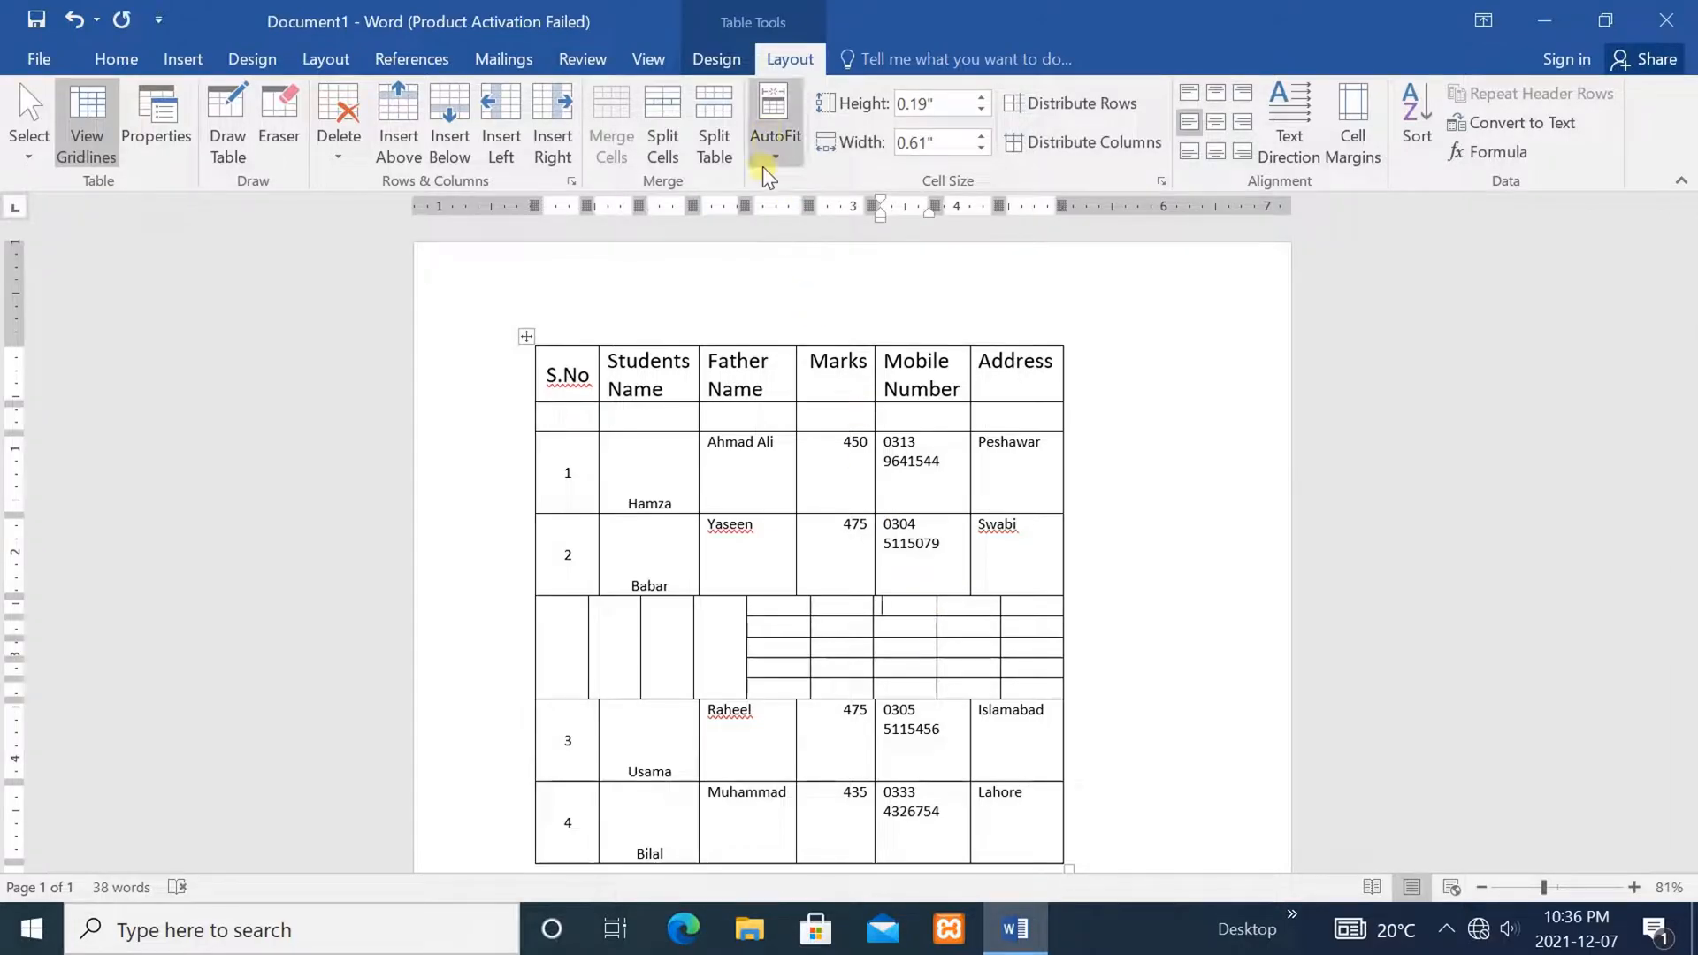
pyautogui.click(584, 470)
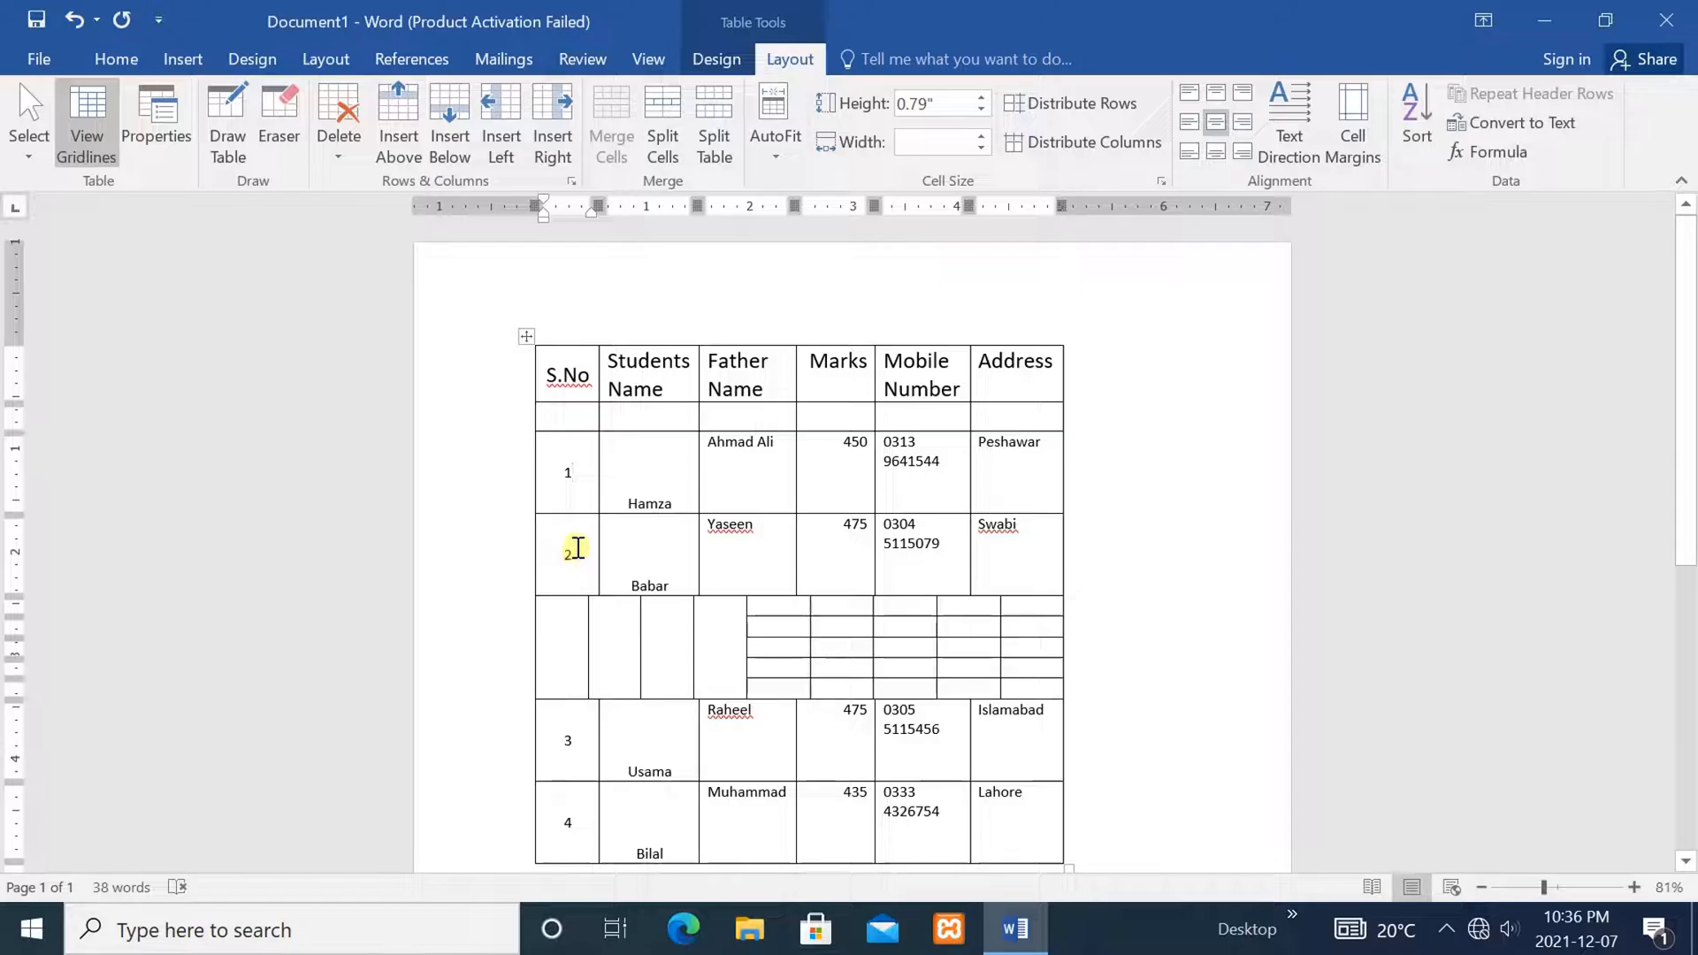
pyautogui.click(589, 372)
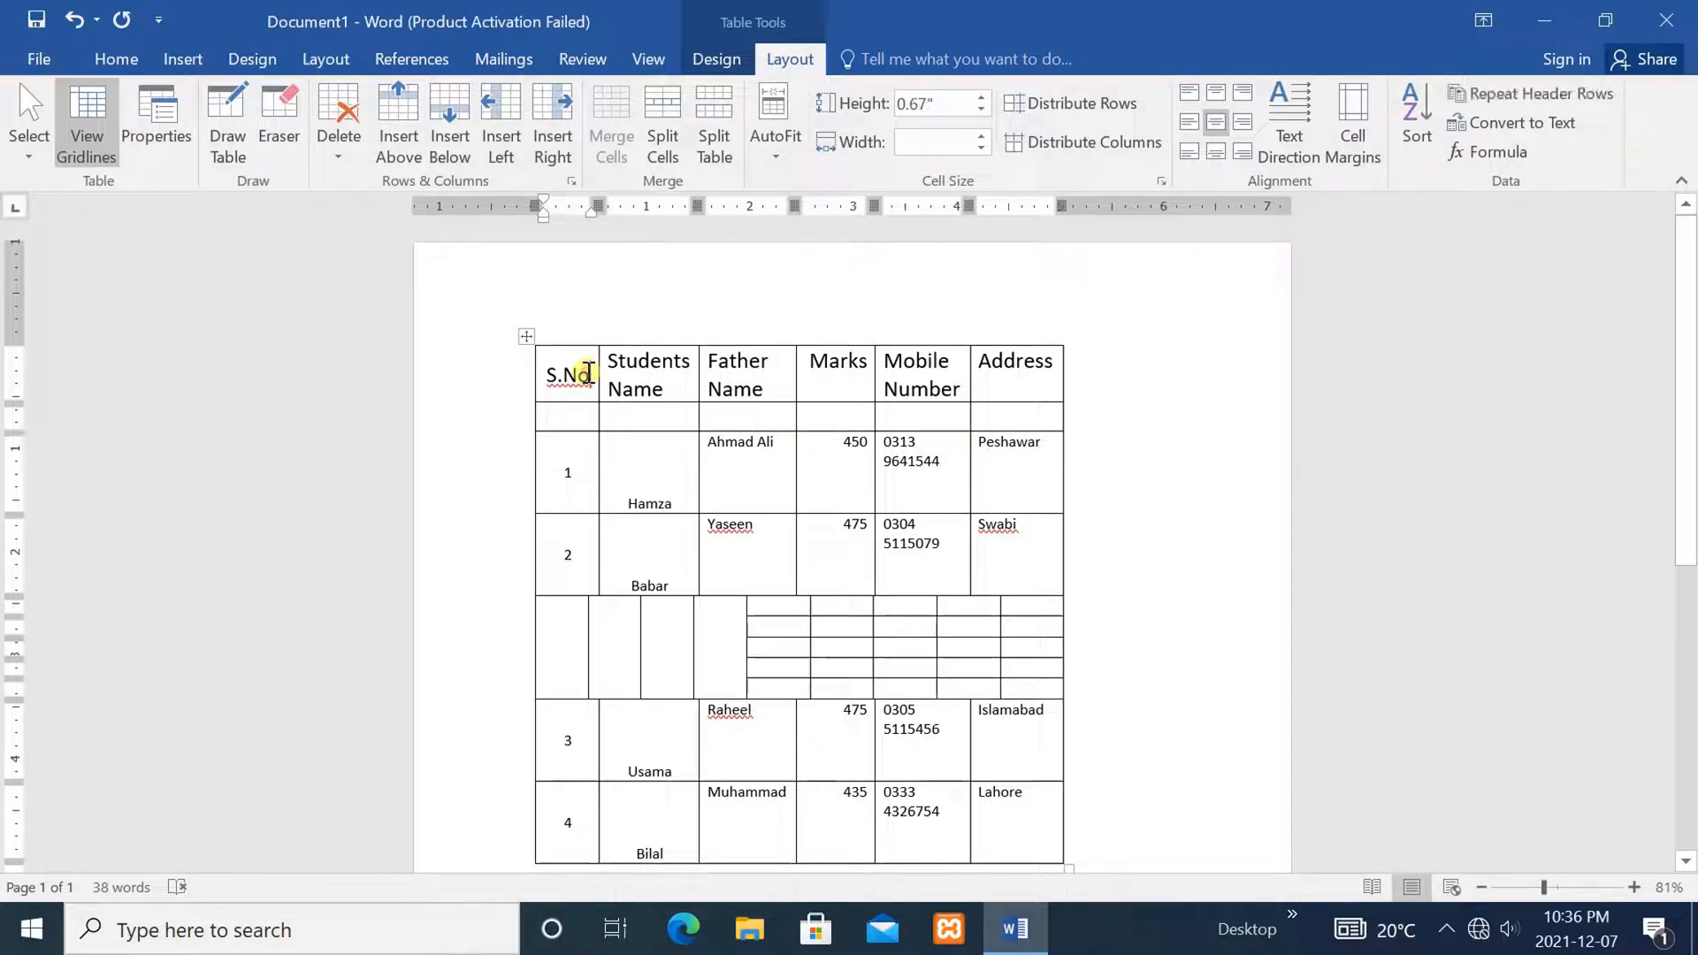
pyautogui.moveTo(589, 372); pyautogui.dragTo(543, 375)
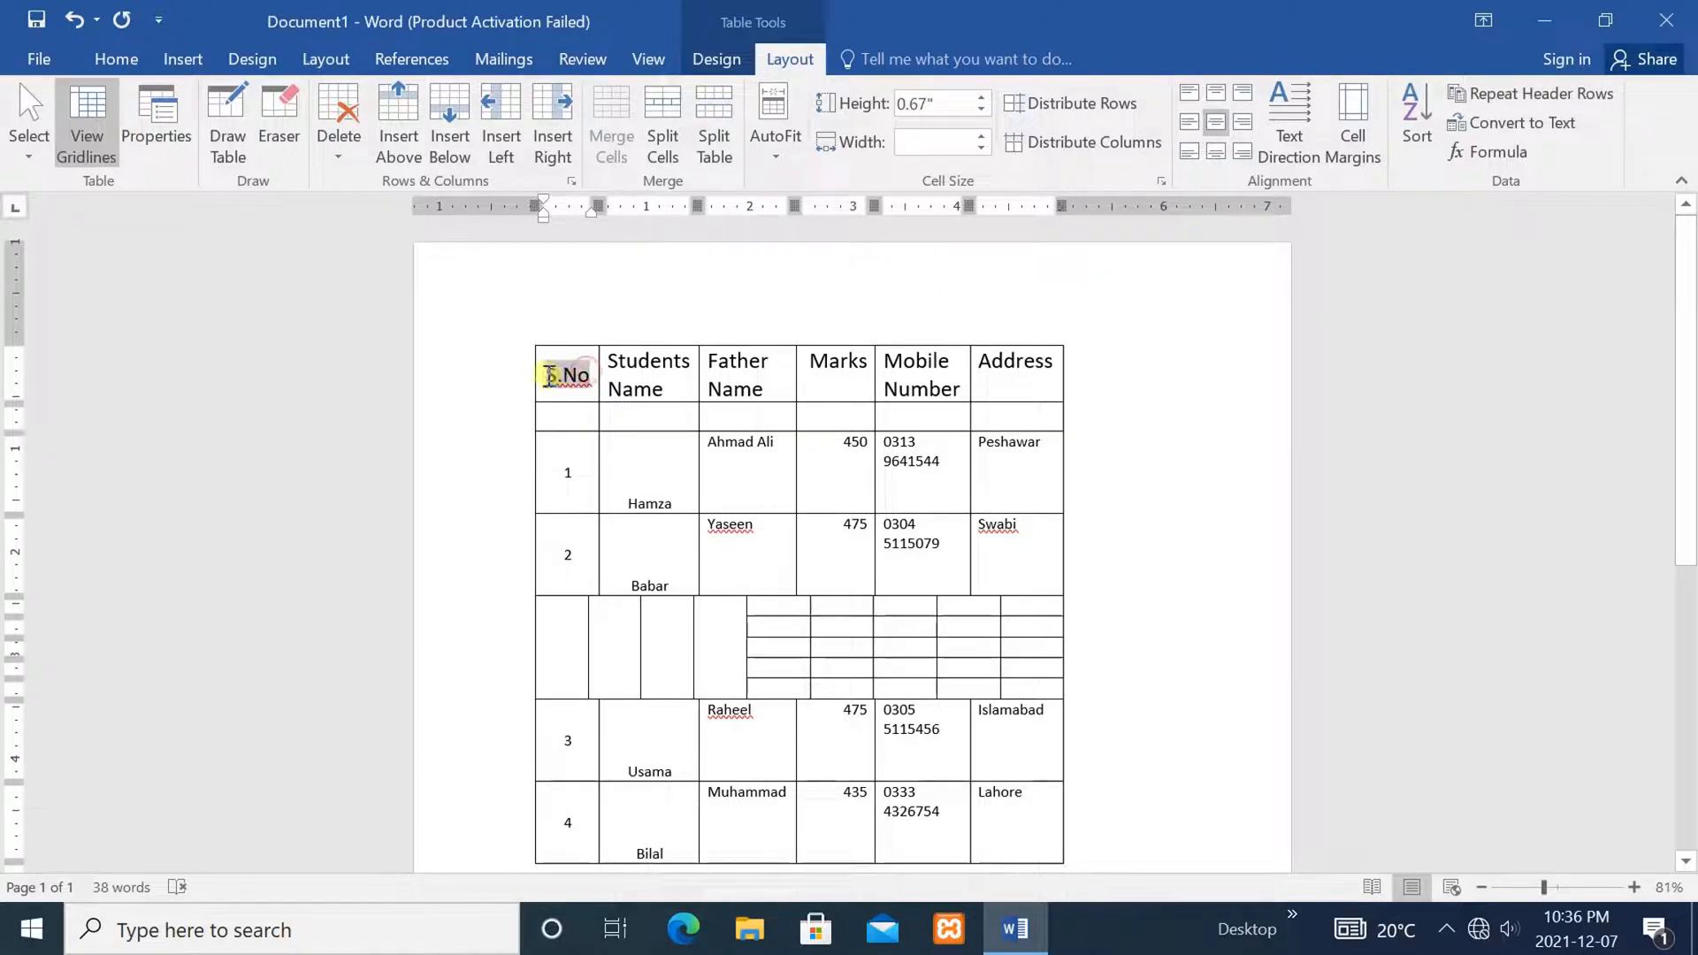
pyautogui.click(122, 55)
pyautogui.click(399, 103)
pyautogui.click(400, 104)
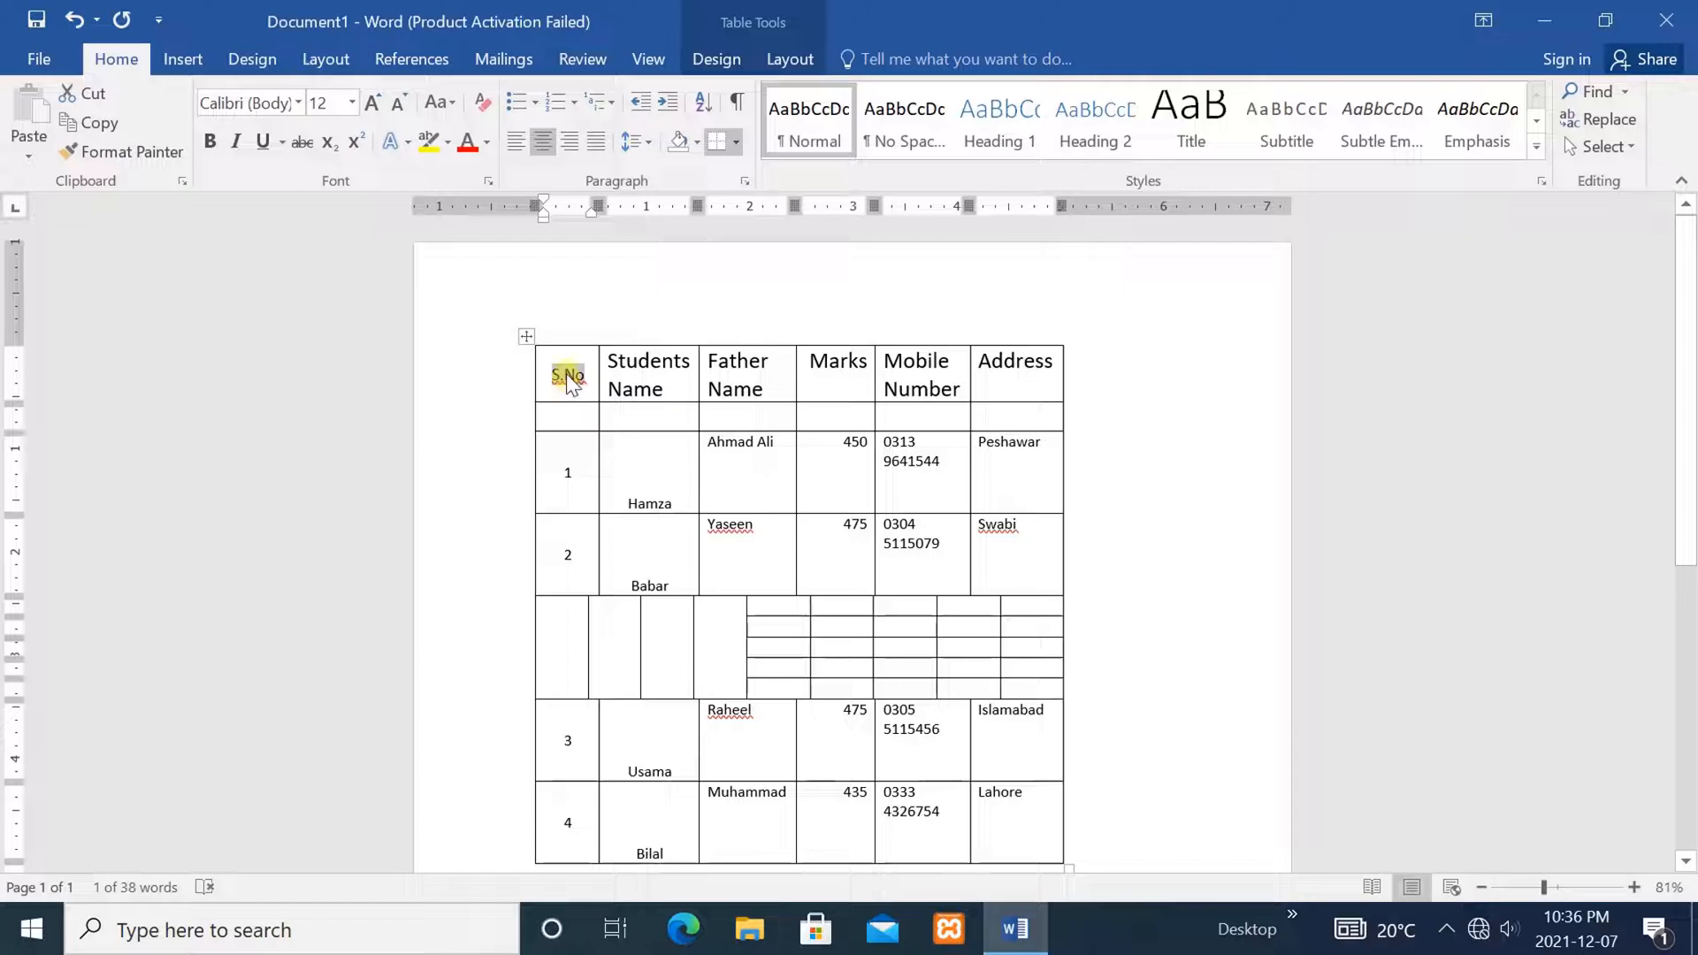
# Put the dragged S.No text back in its heading and select the S.No column
pyautogui.moveTo(569, 380); pyautogui.dragTo(535, 710)
pyautogui.moveTo(576, 394); pyautogui.dragTo(565, 375)
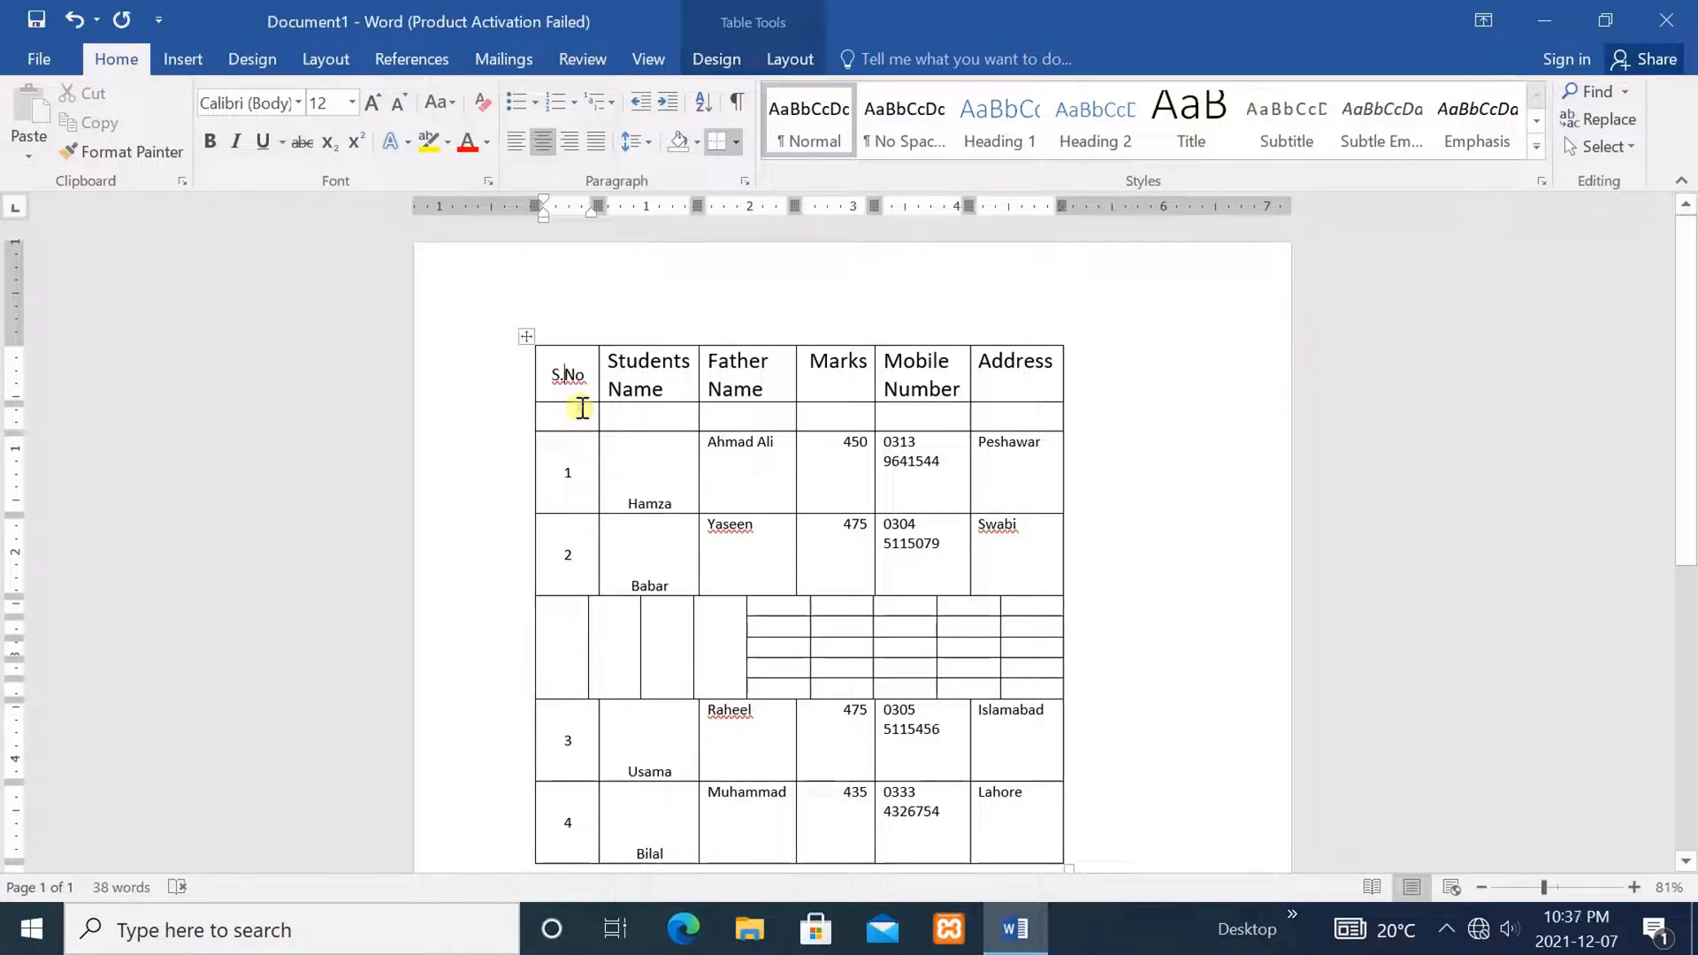
pyautogui.moveTo(587, 830); pyautogui.dragTo(557, 371)
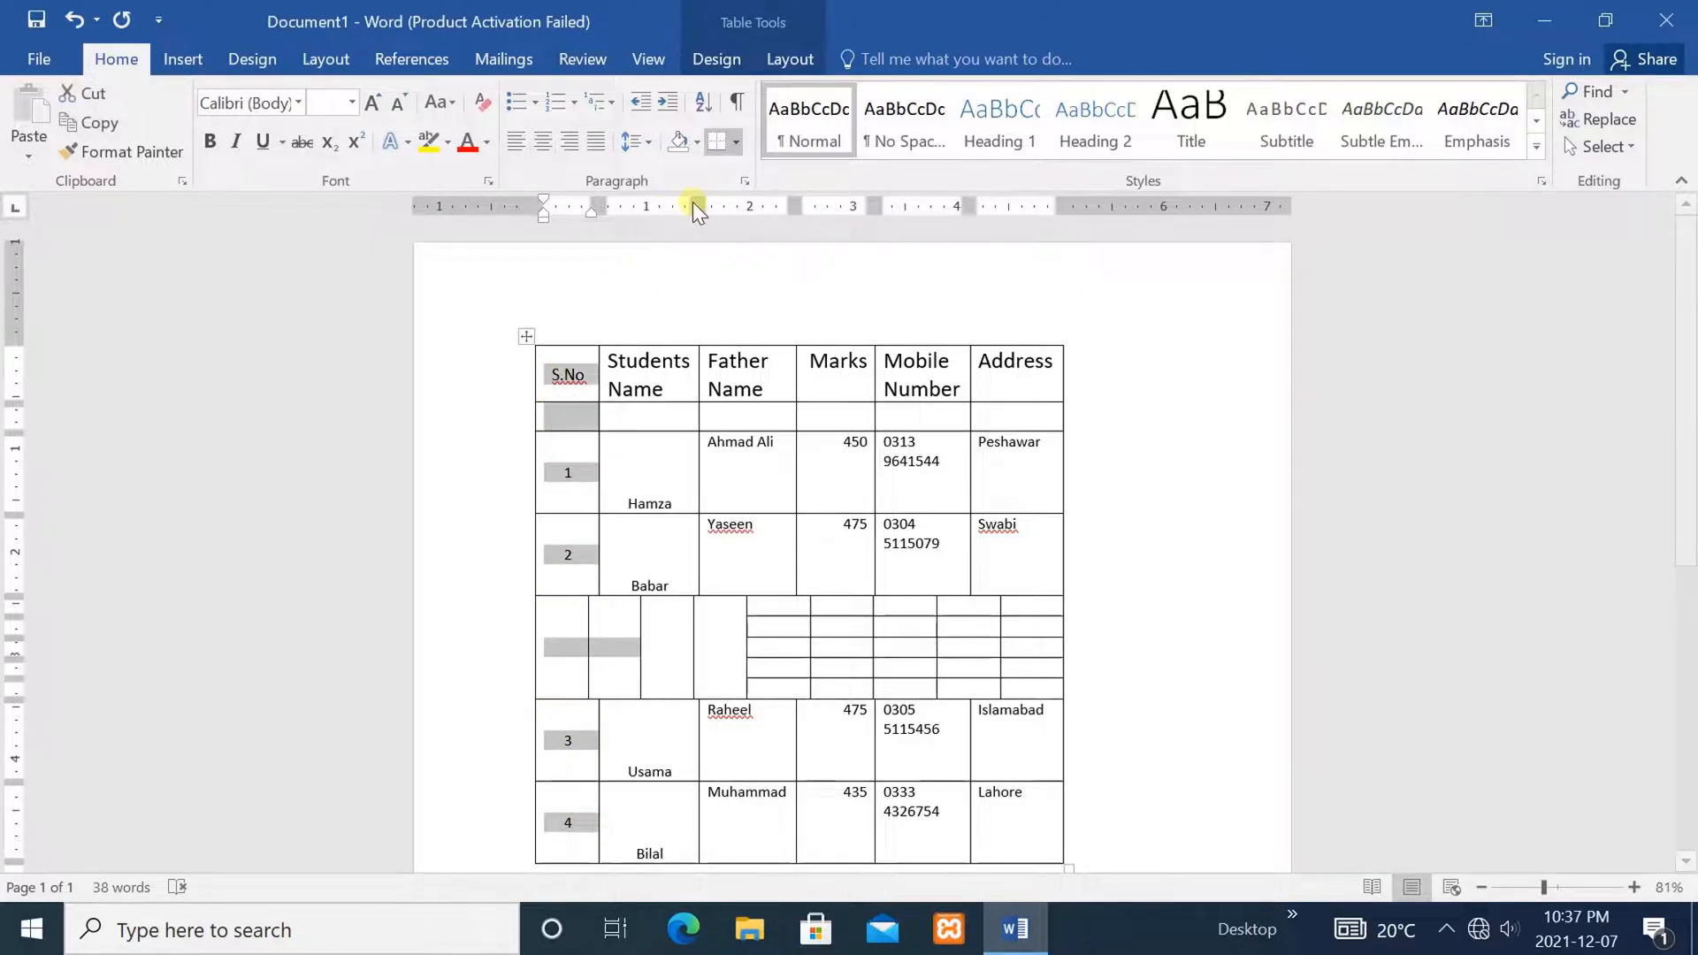
# Apply AutoFit Contents so each mobile number fits on a single line
pyautogui.click(789, 57)
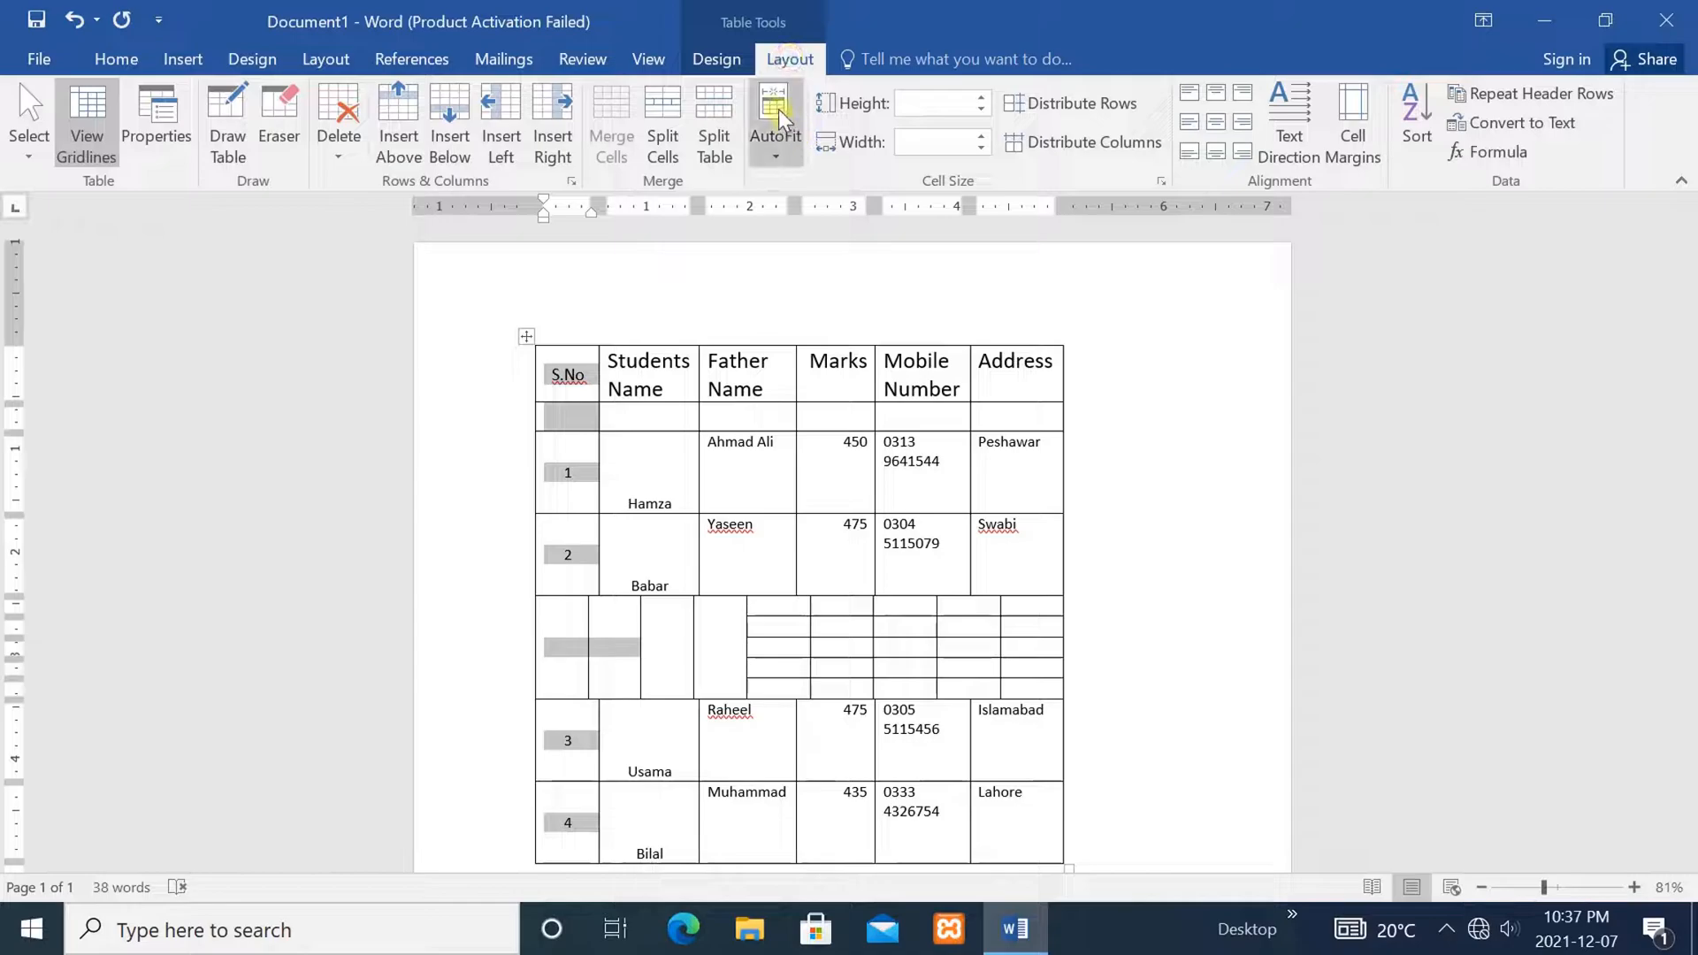
pyautogui.click(776, 110)
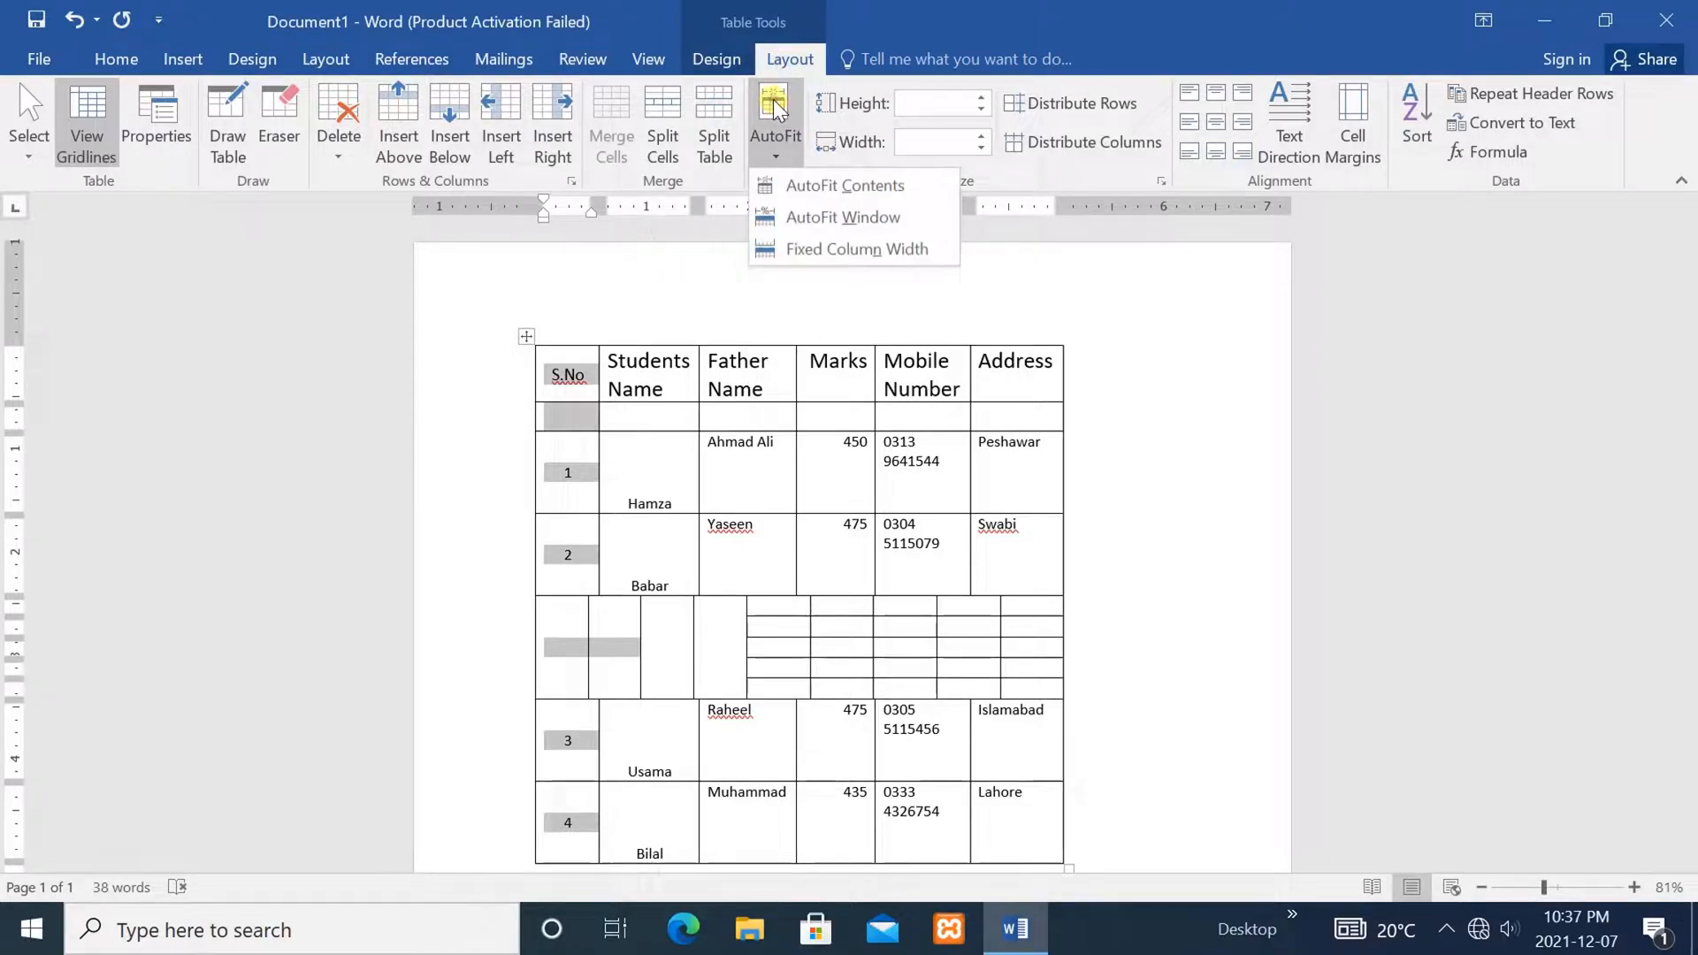
pyautogui.click(836, 185)
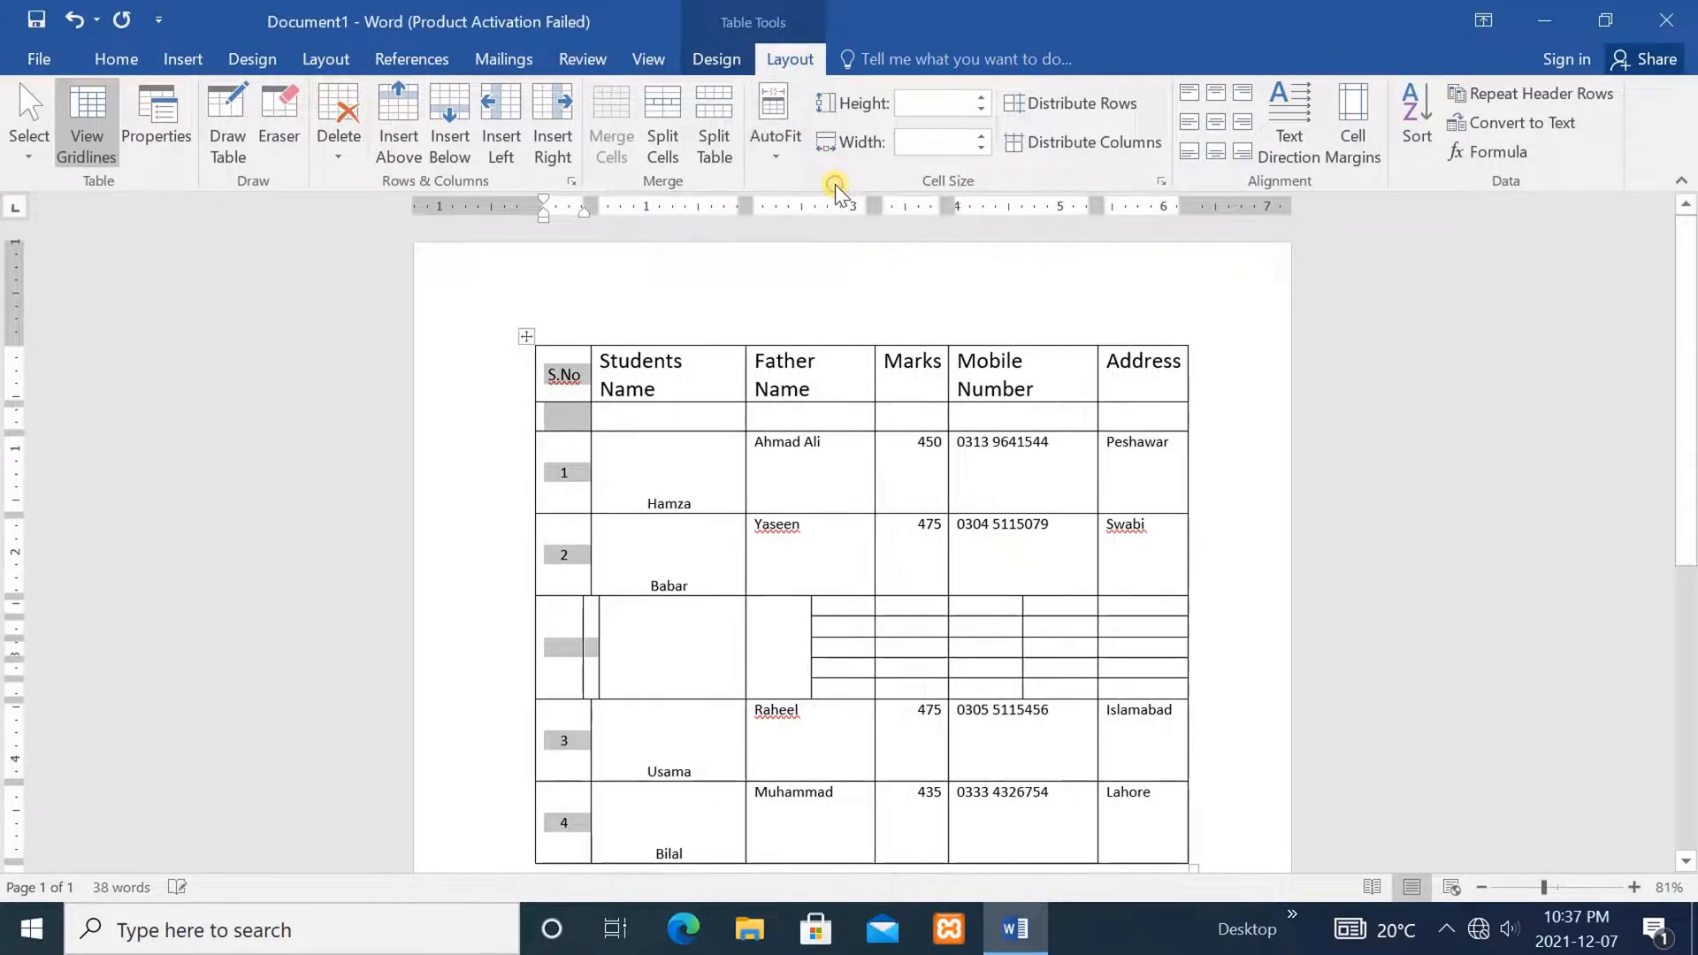
pyautogui.click(694, 527)
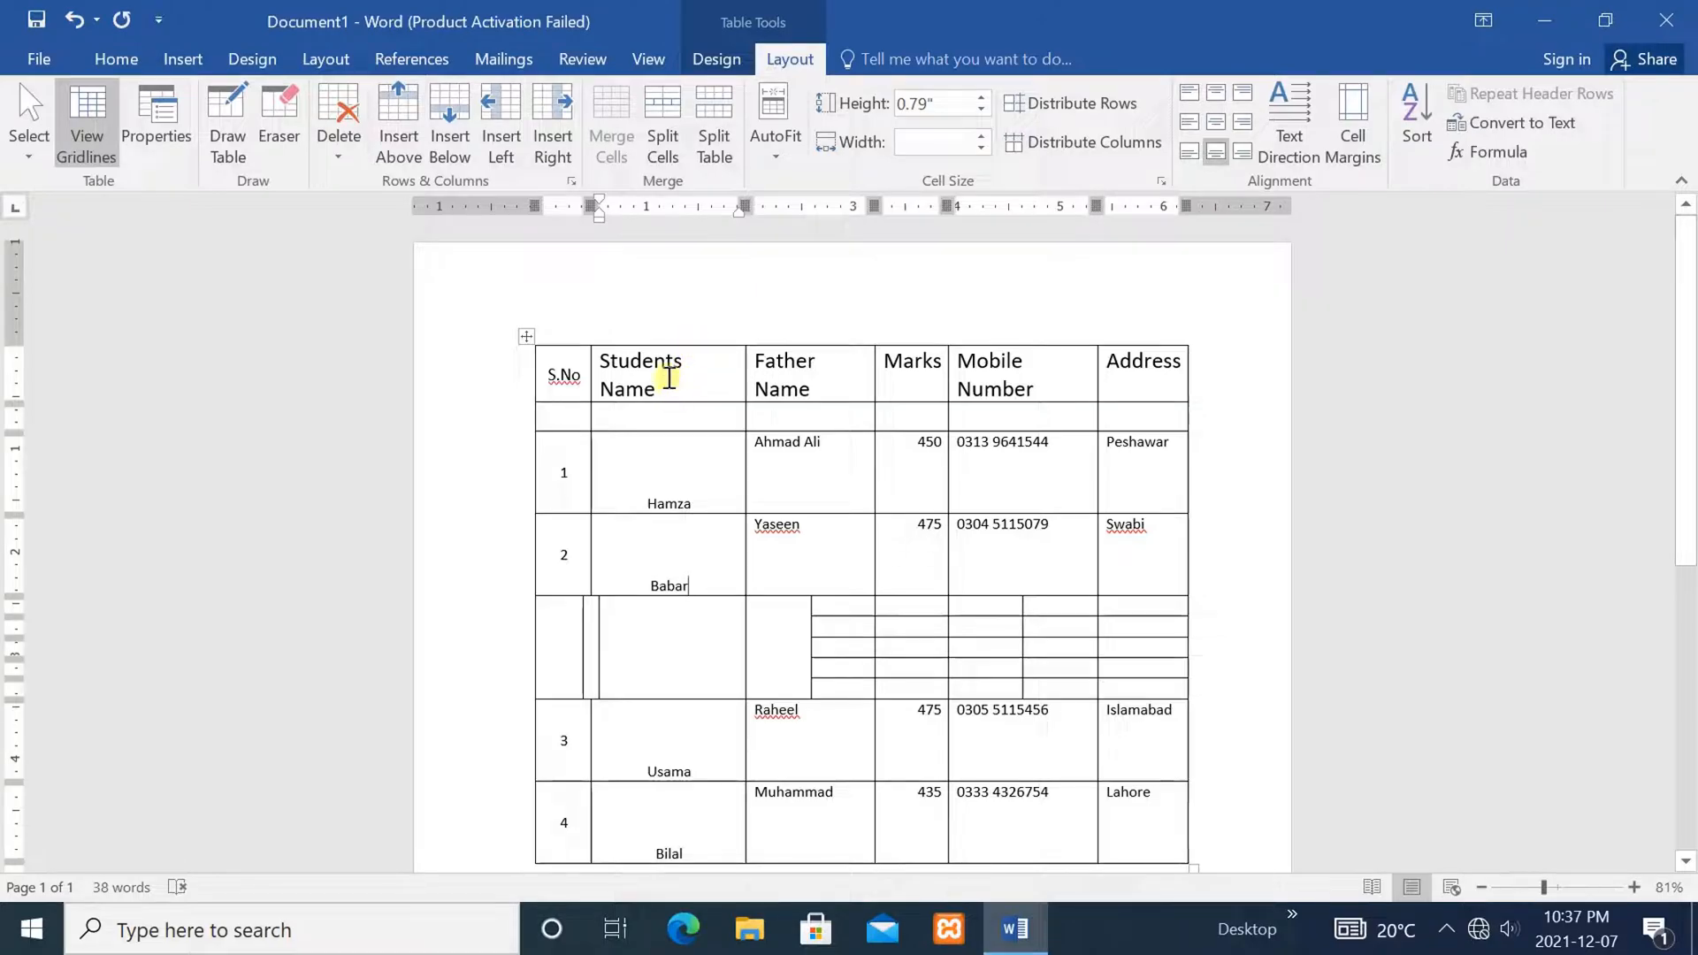
pyautogui.moveTo(665, 345); pyautogui.dragTo(660, 814)
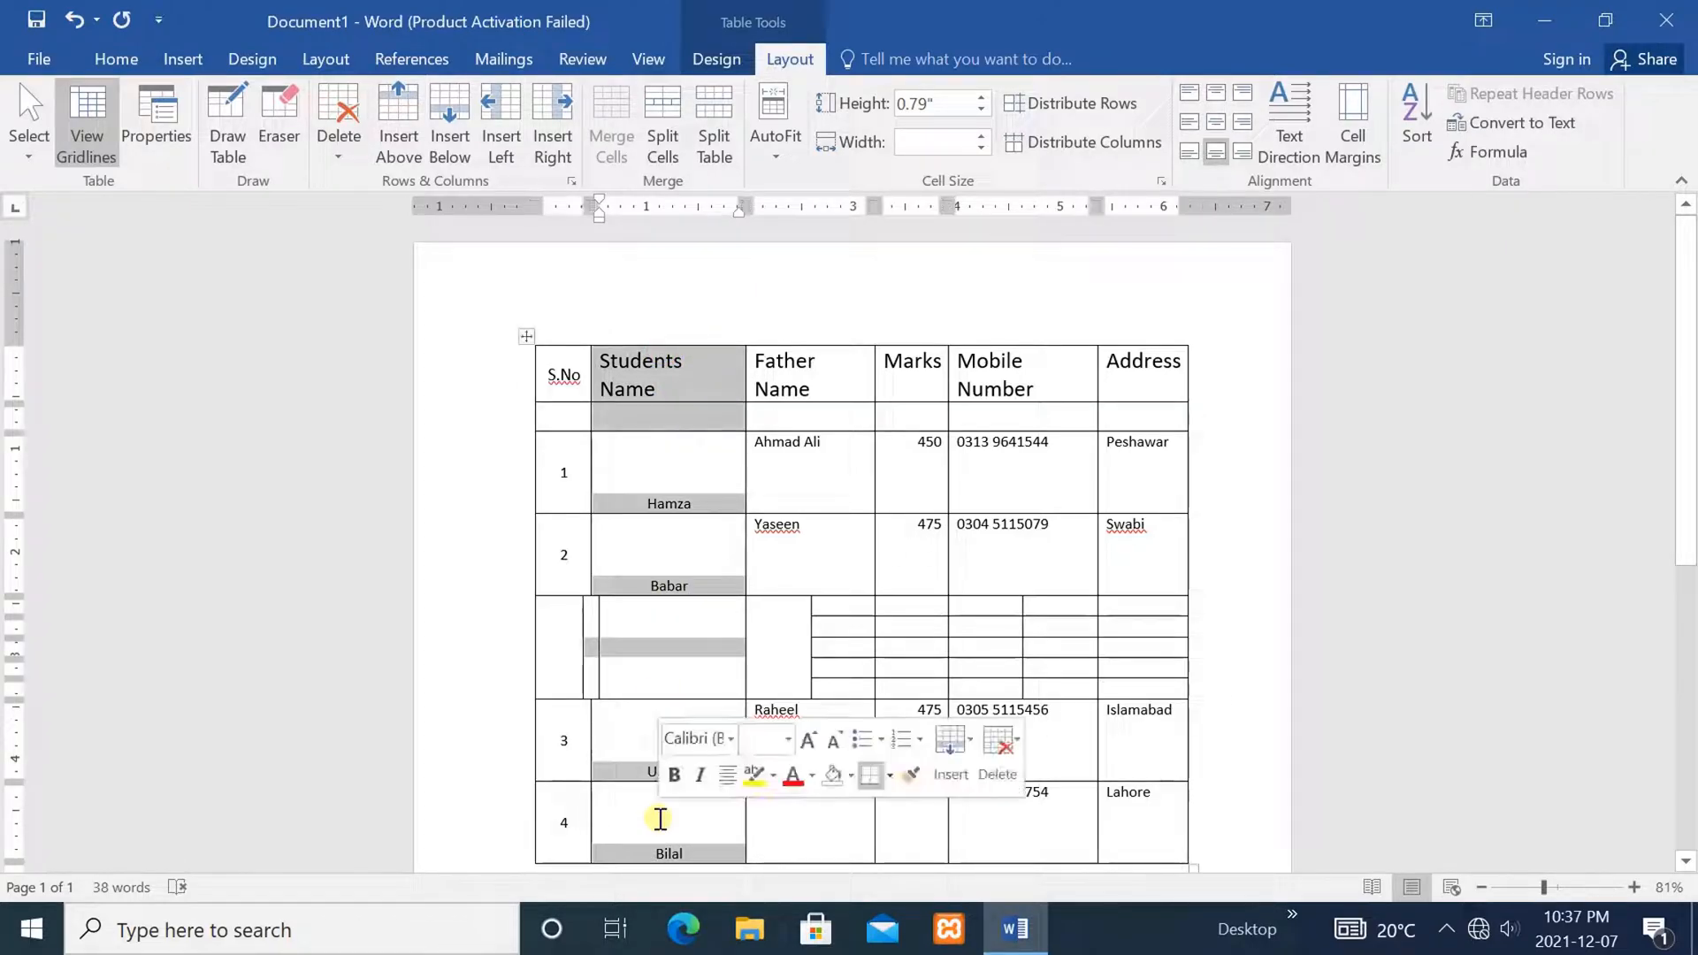
pyautogui.click(771, 110)
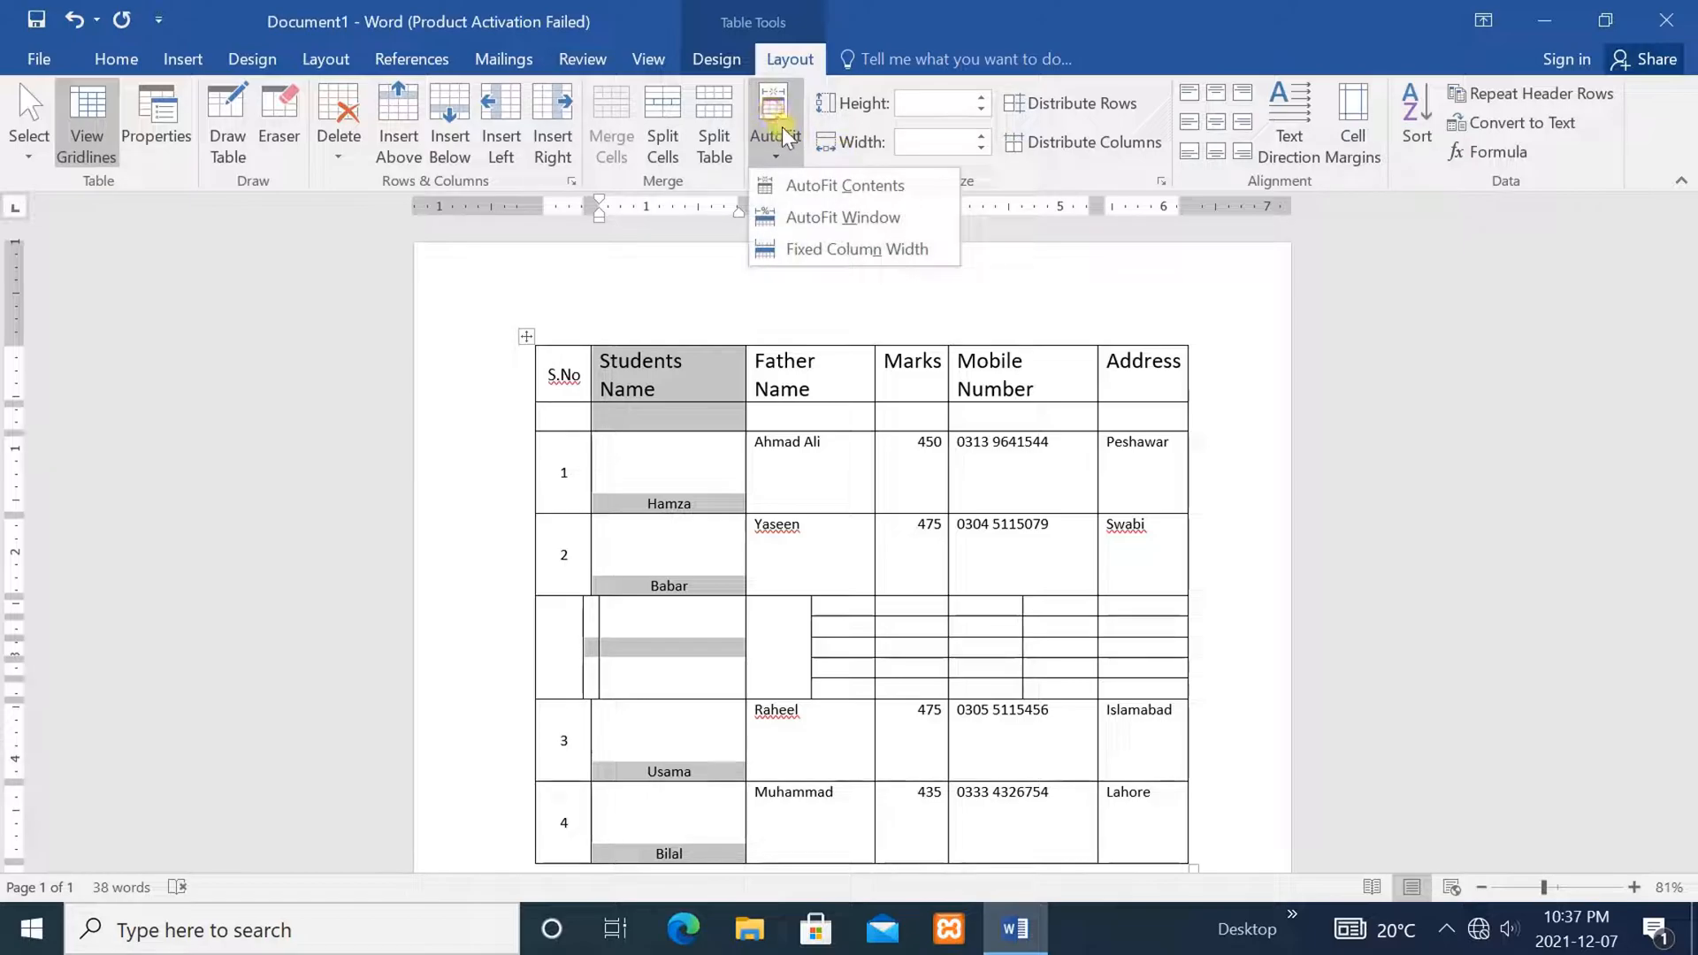
pyautogui.click(820, 186)
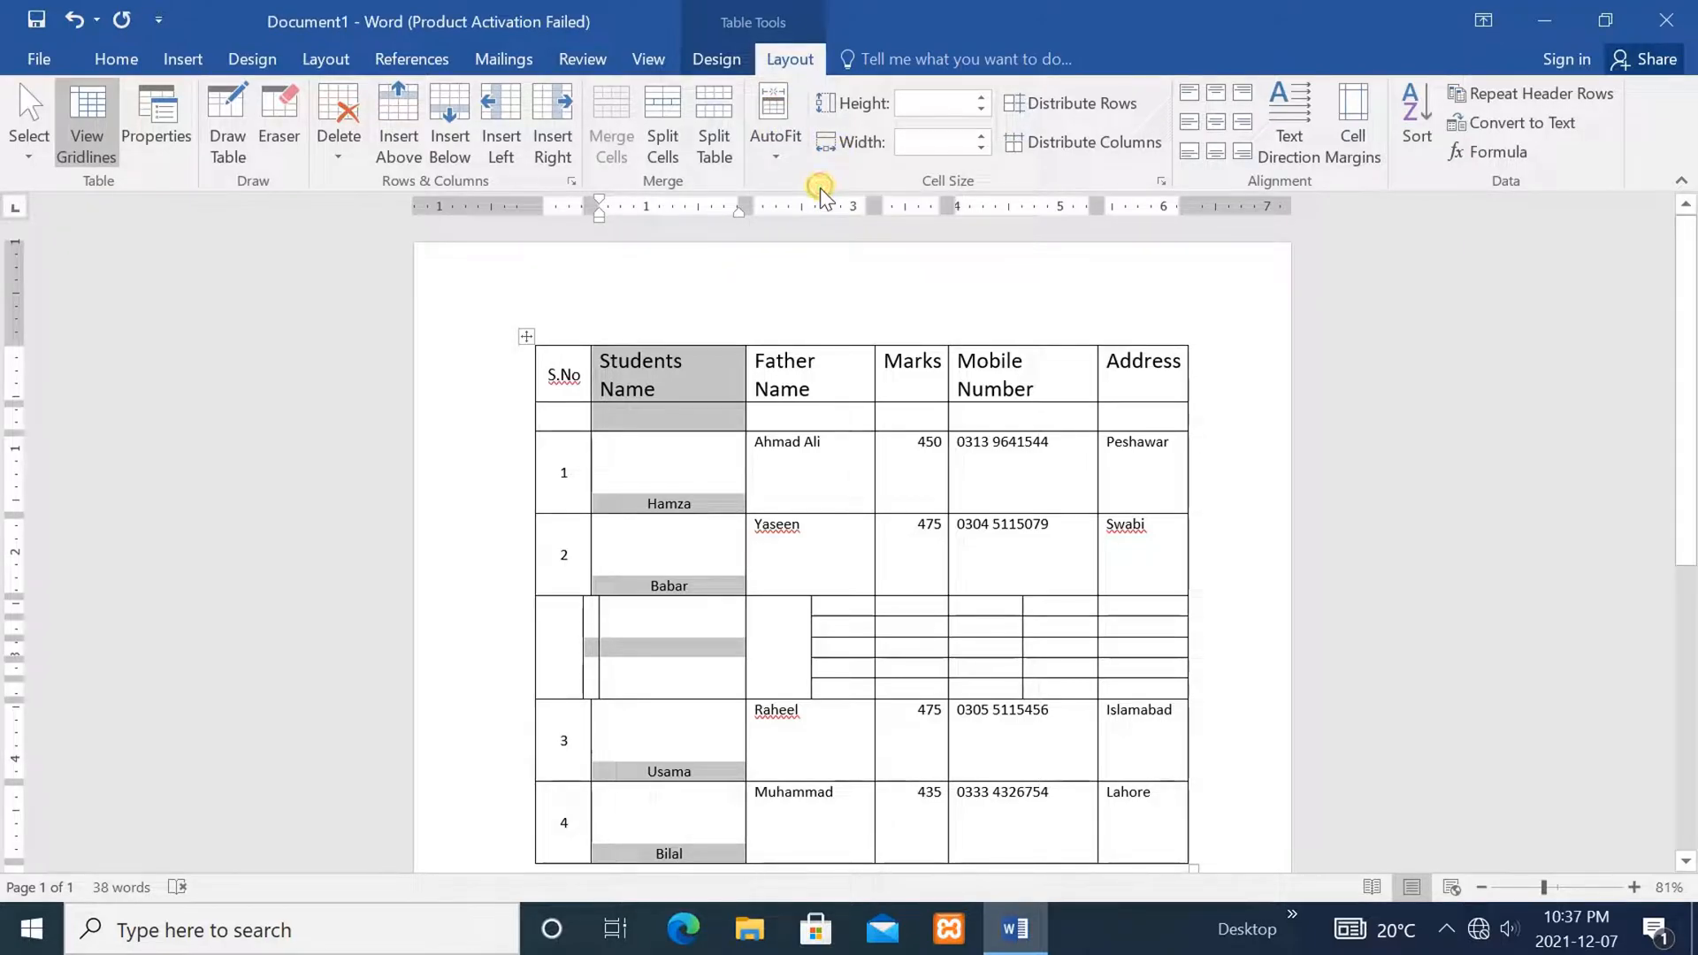
pyautogui.click(802, 417)
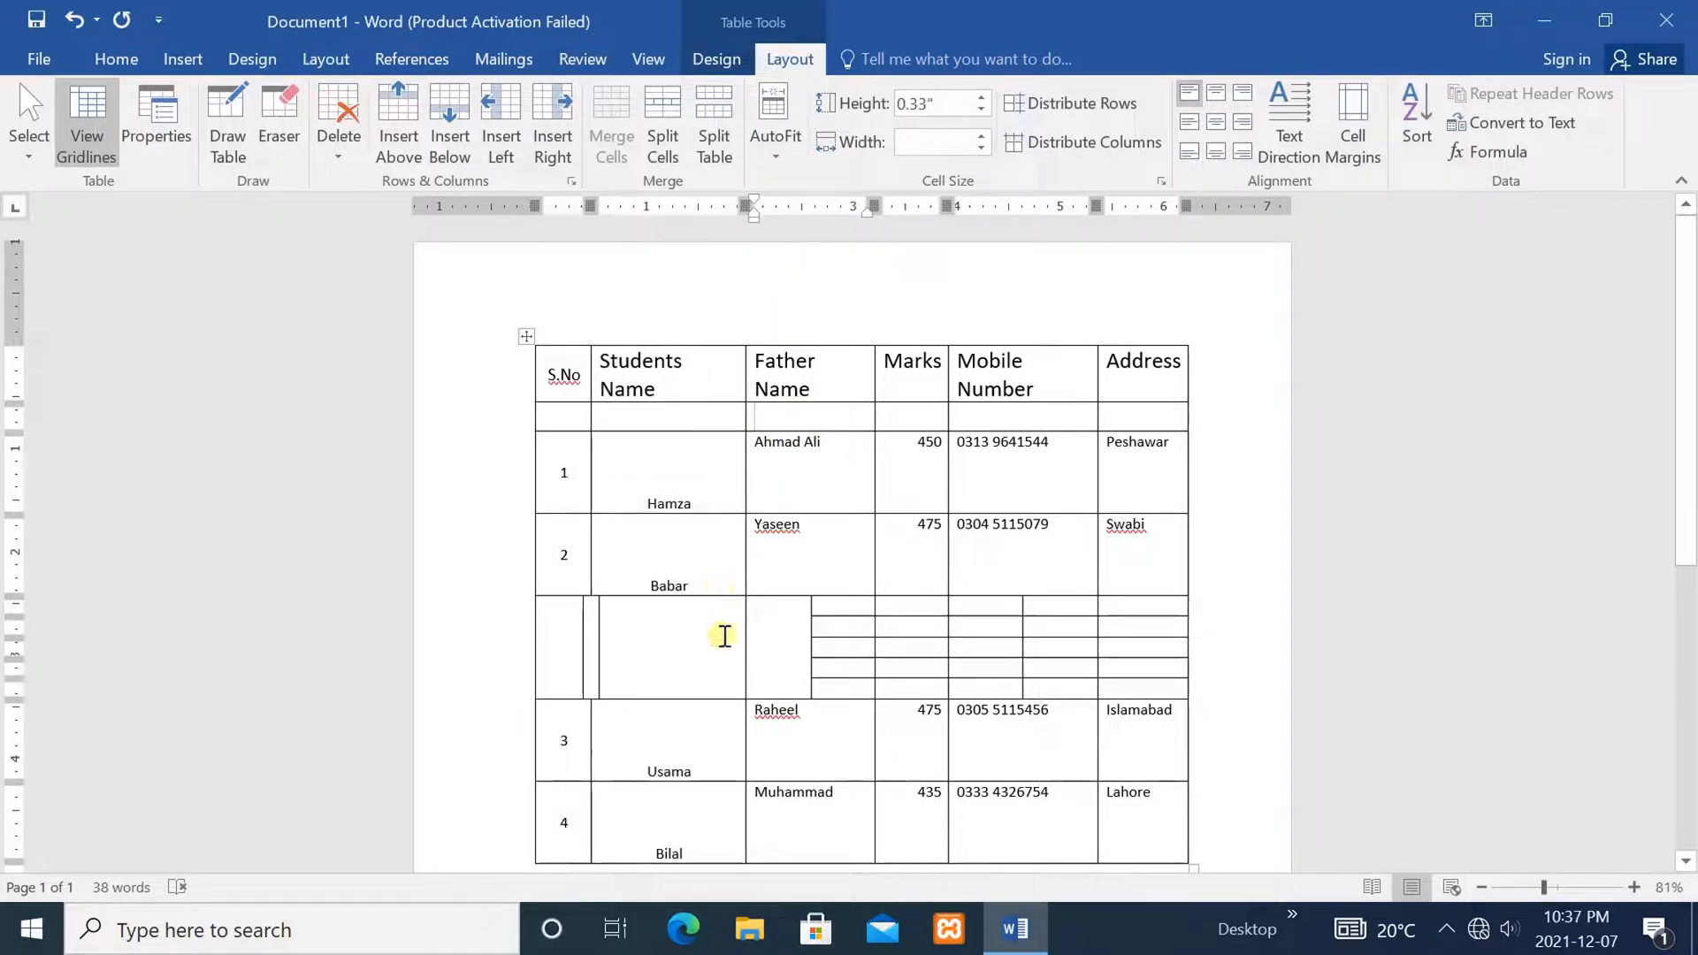
pyautogui.moveTo(701, 833); pyautogui.dragTo(679, 454)
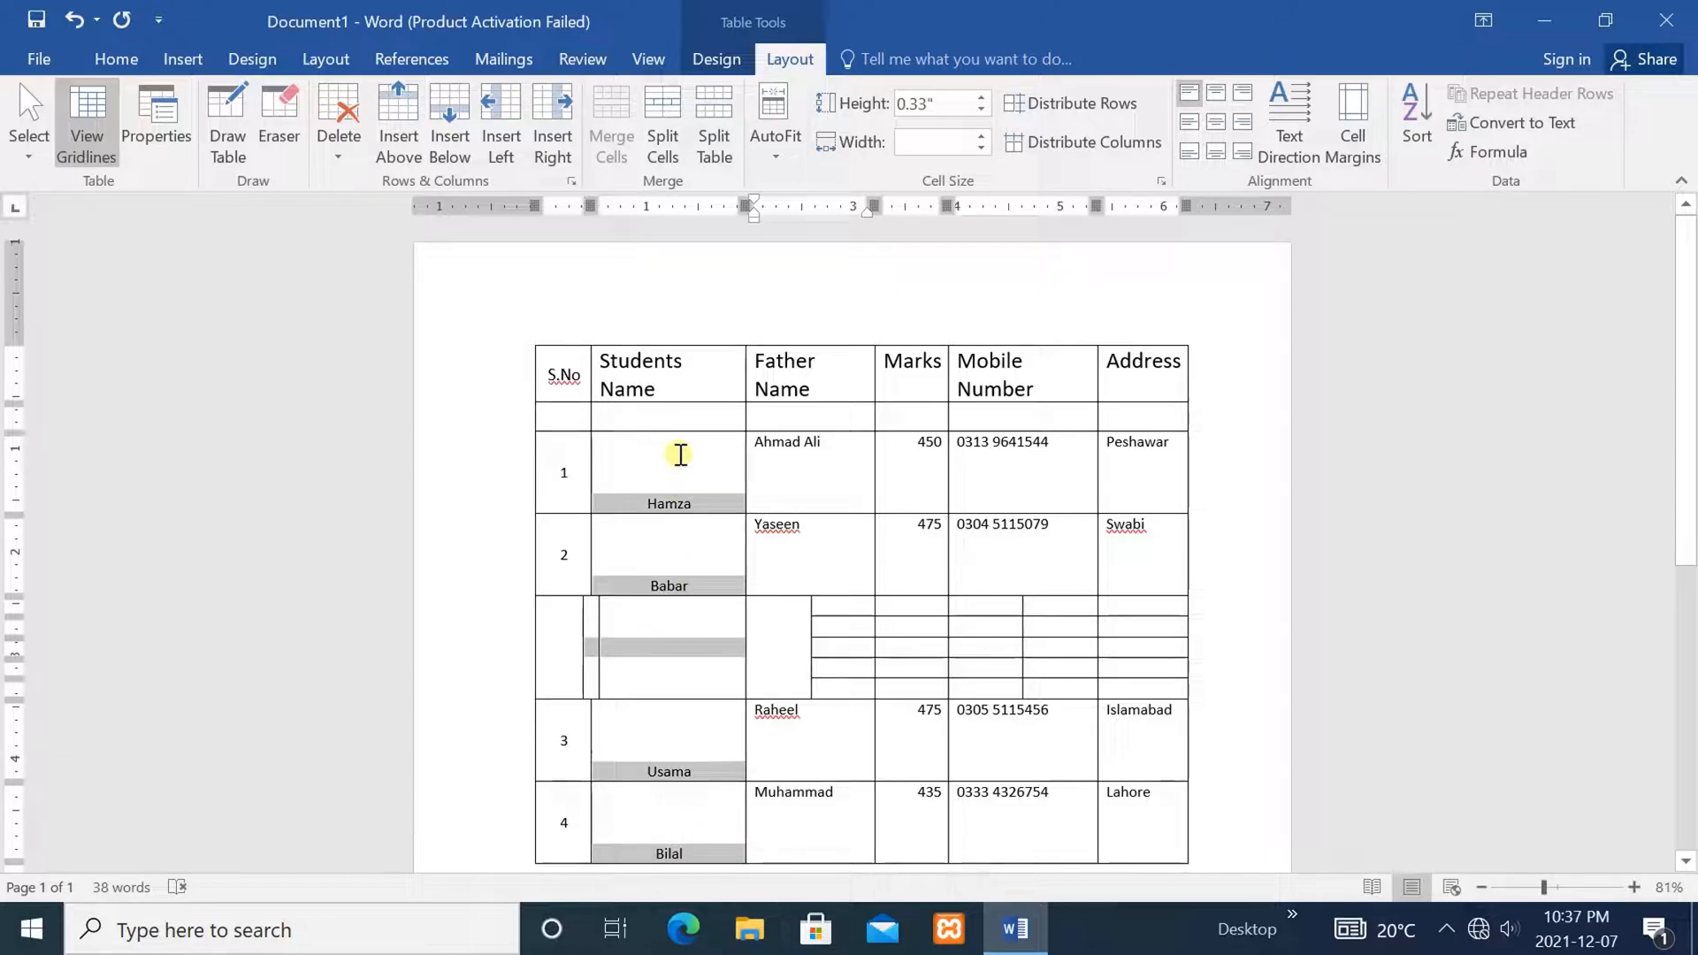
pyautogui.click(775, 104)
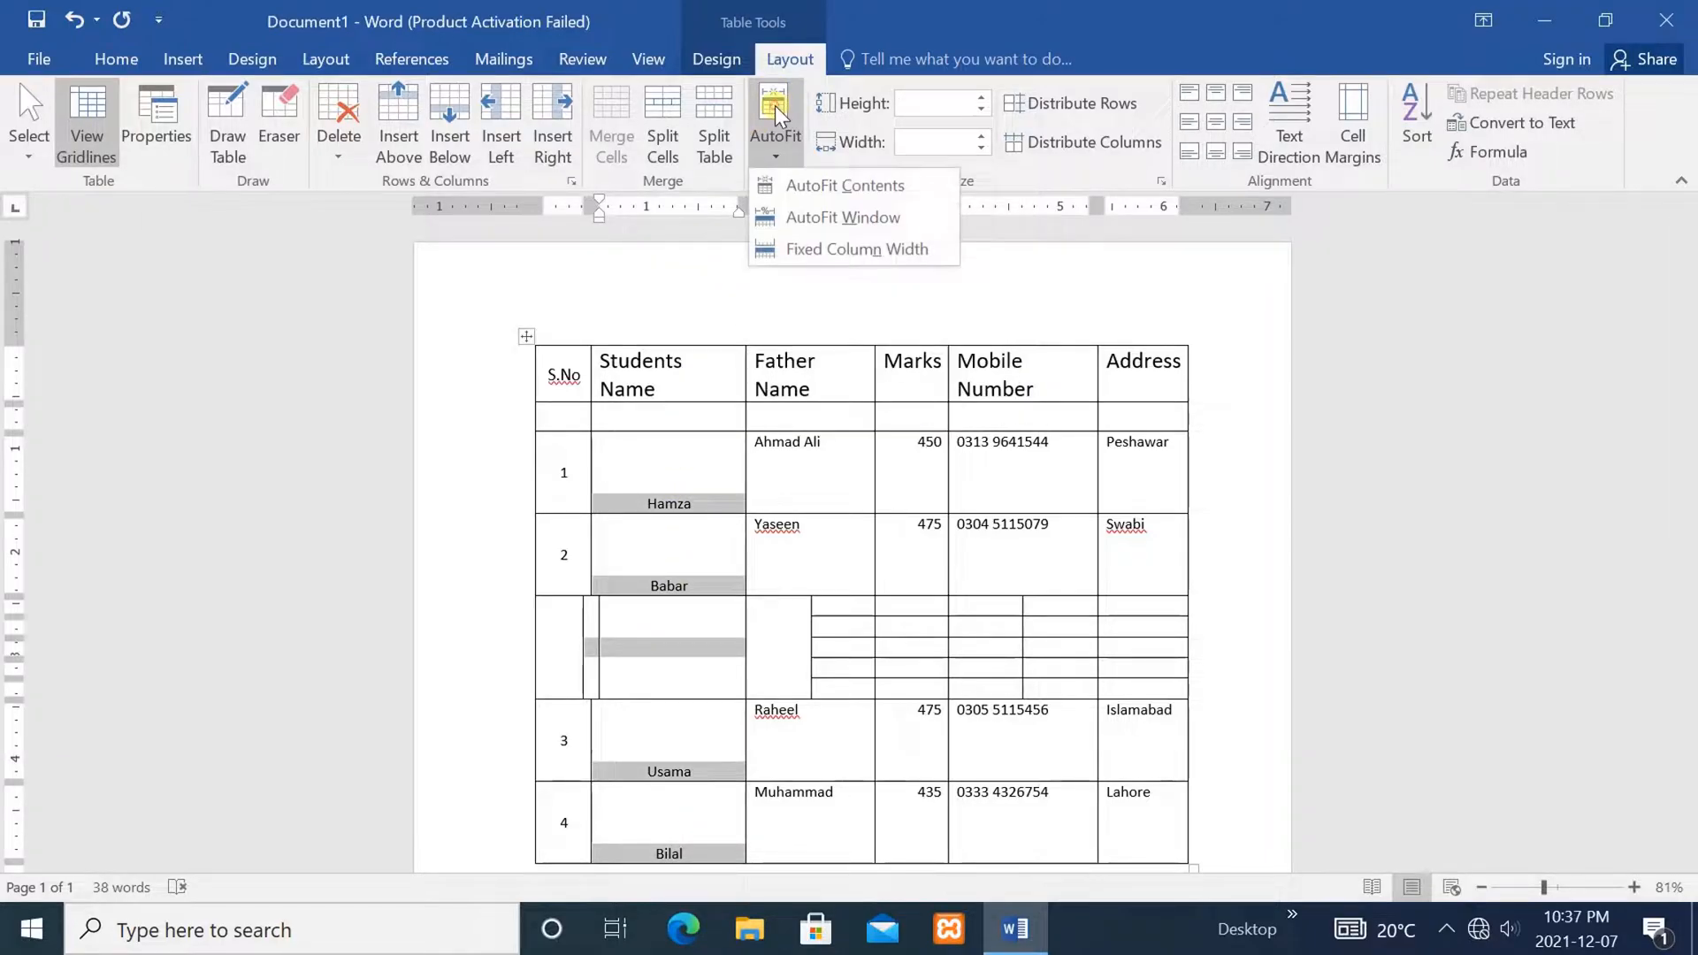
pyautogui.click(808, 185)
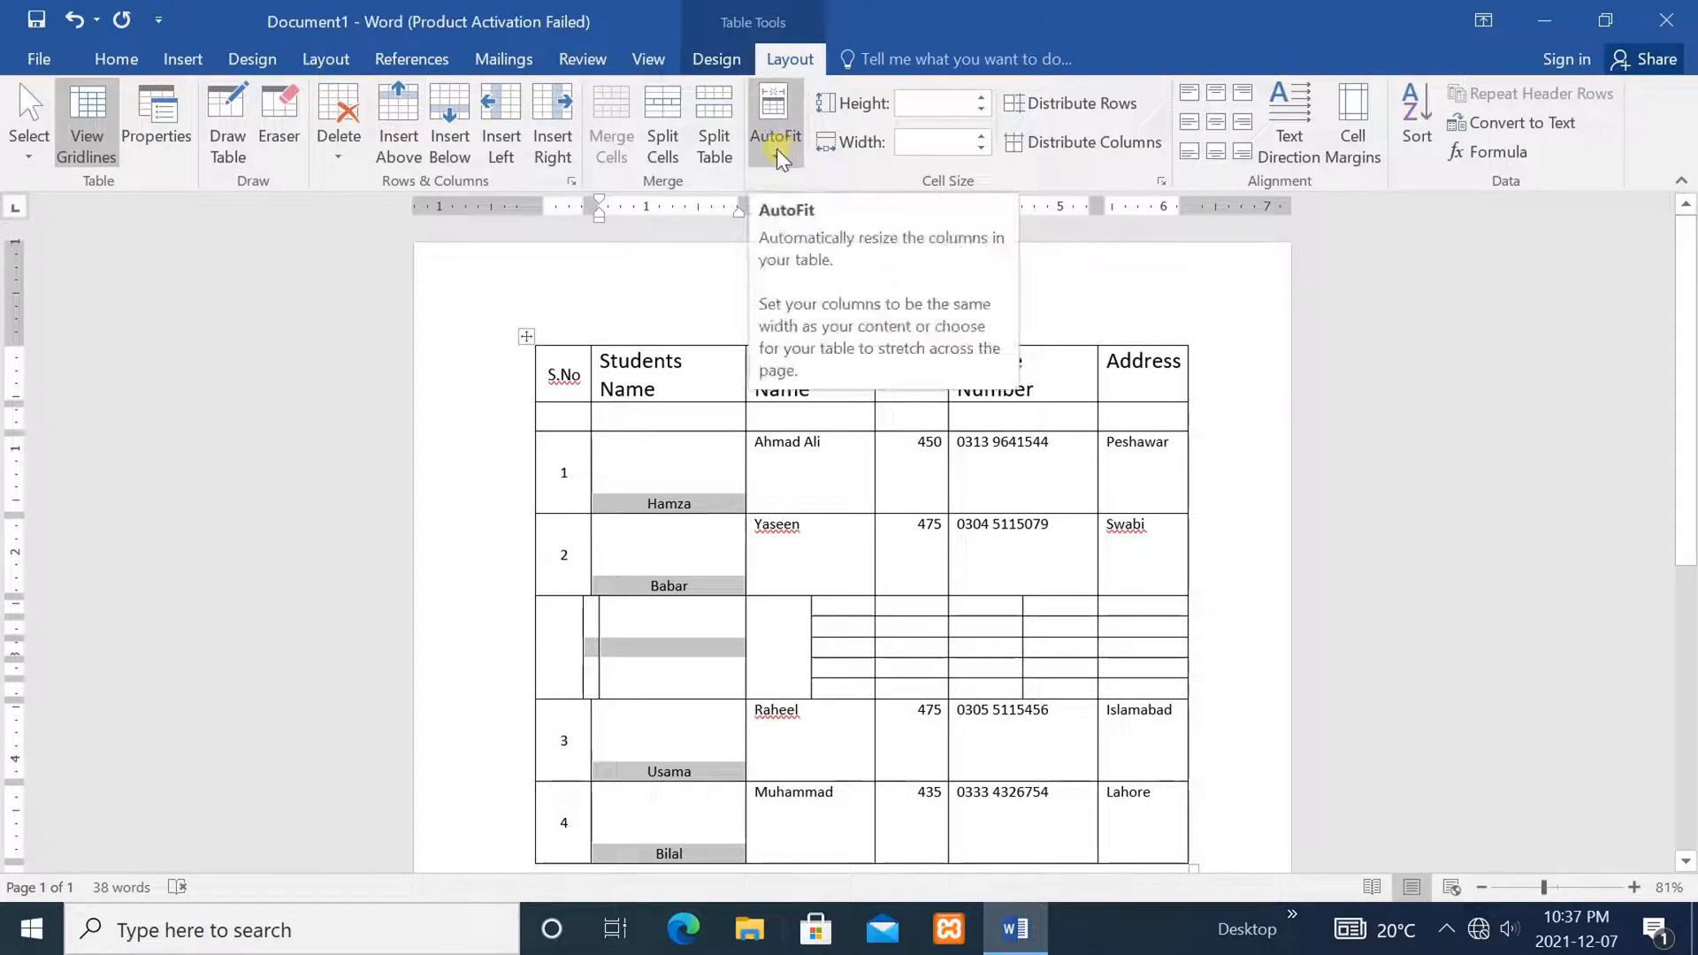
pyautogui.click(776, 149)
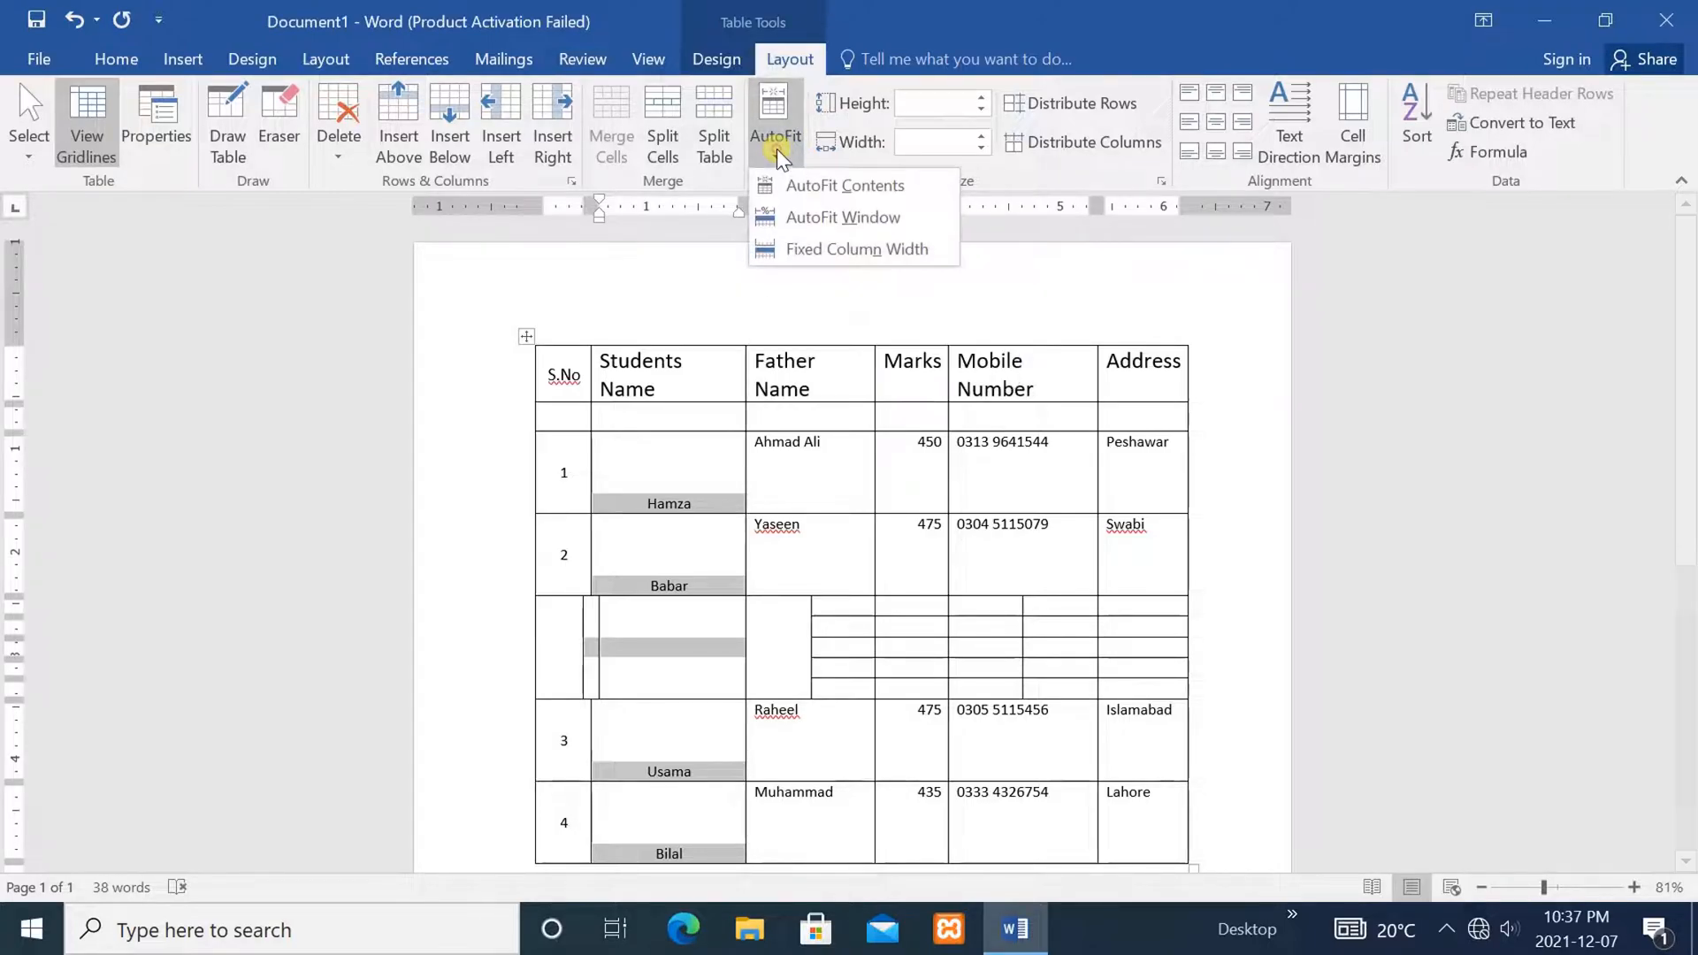
pyautogui.click(820, 249)
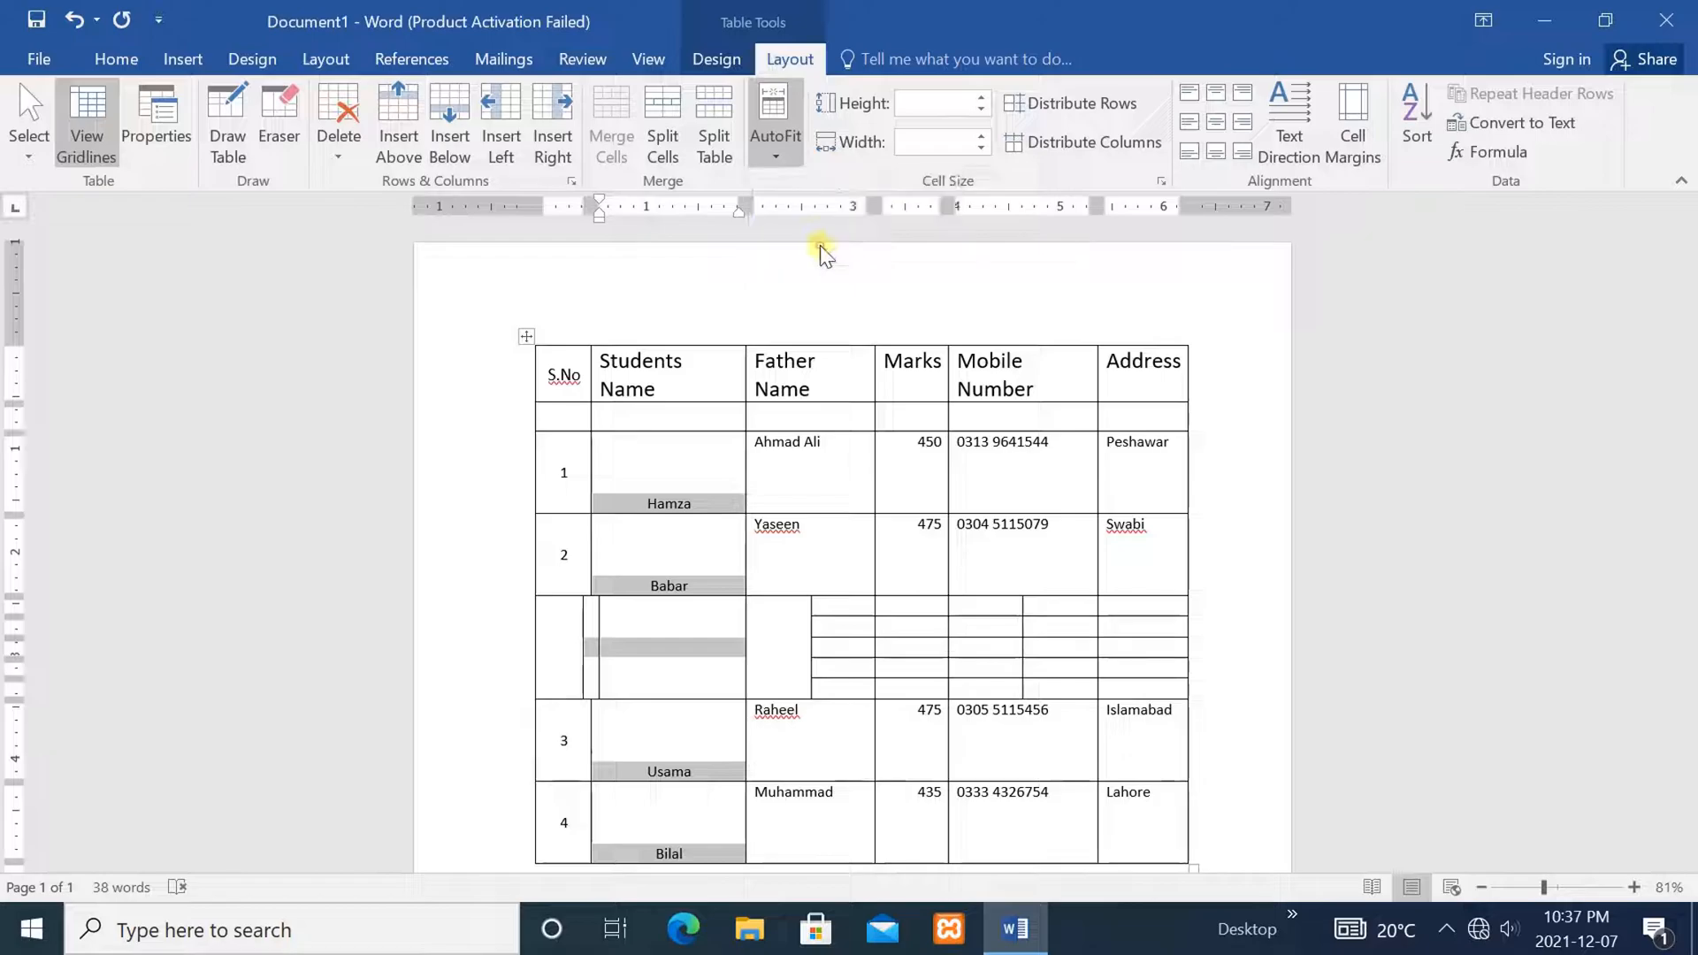
# Delete the top part of the split-cell row using Delete Cells with Delete entire row
pyautogui.click(934, 523)
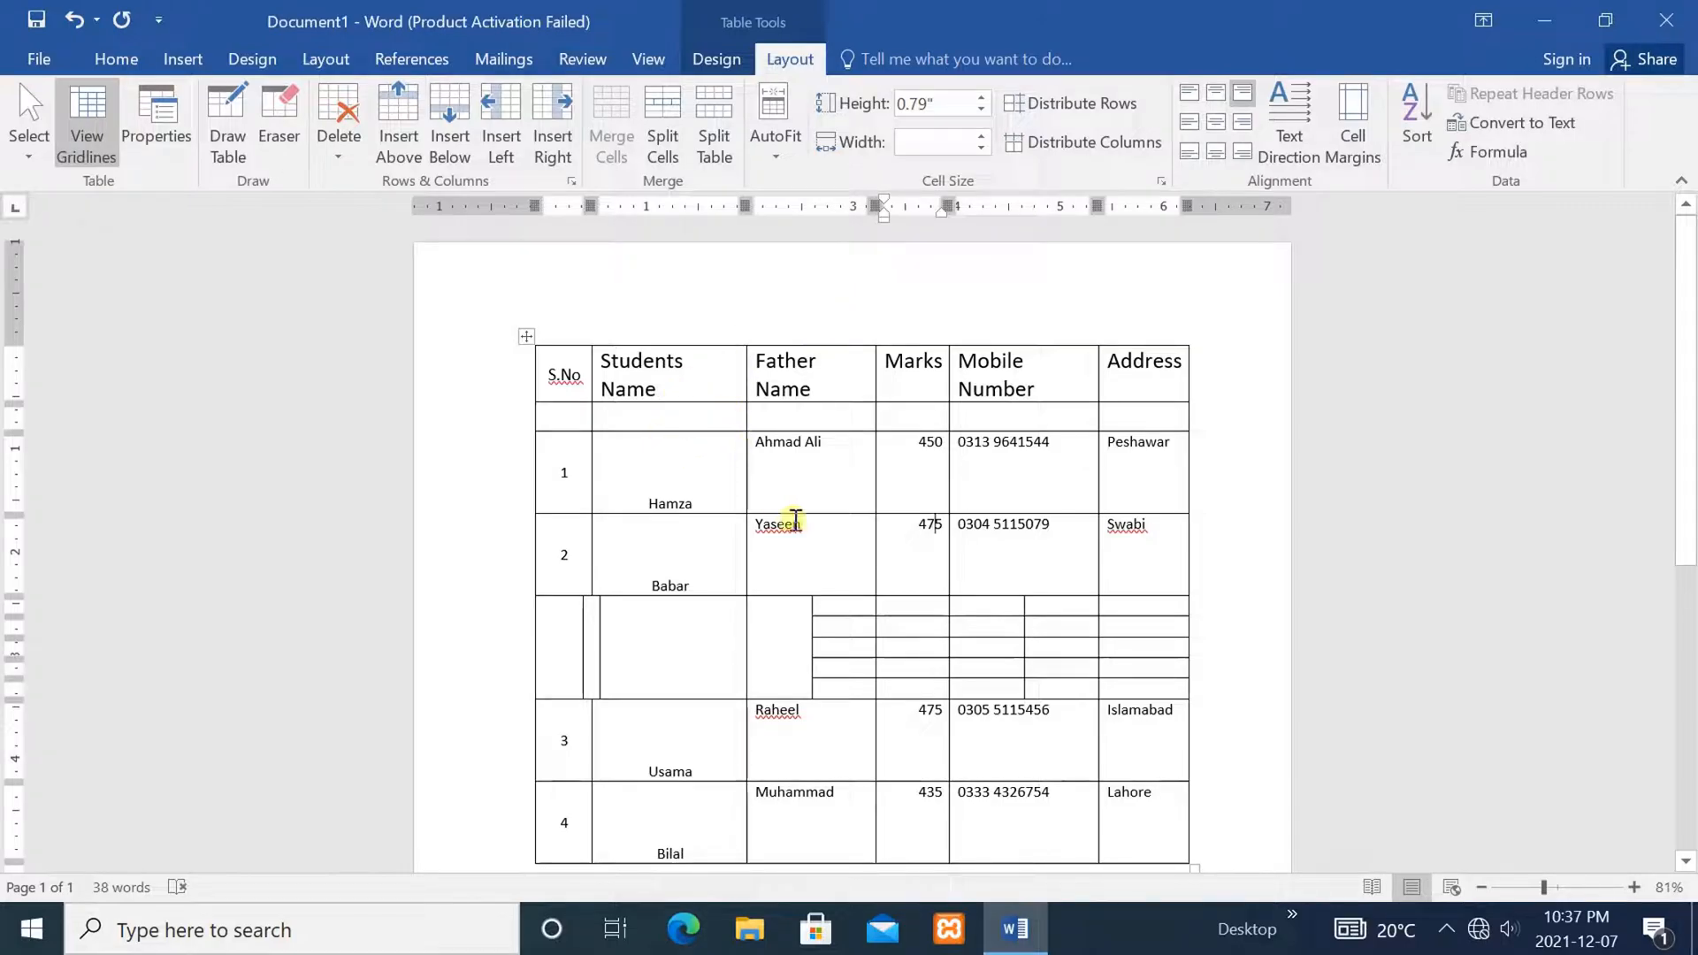
pyautogui.moveTo(1150, 624); pyautogui.dragTo(556, 638)
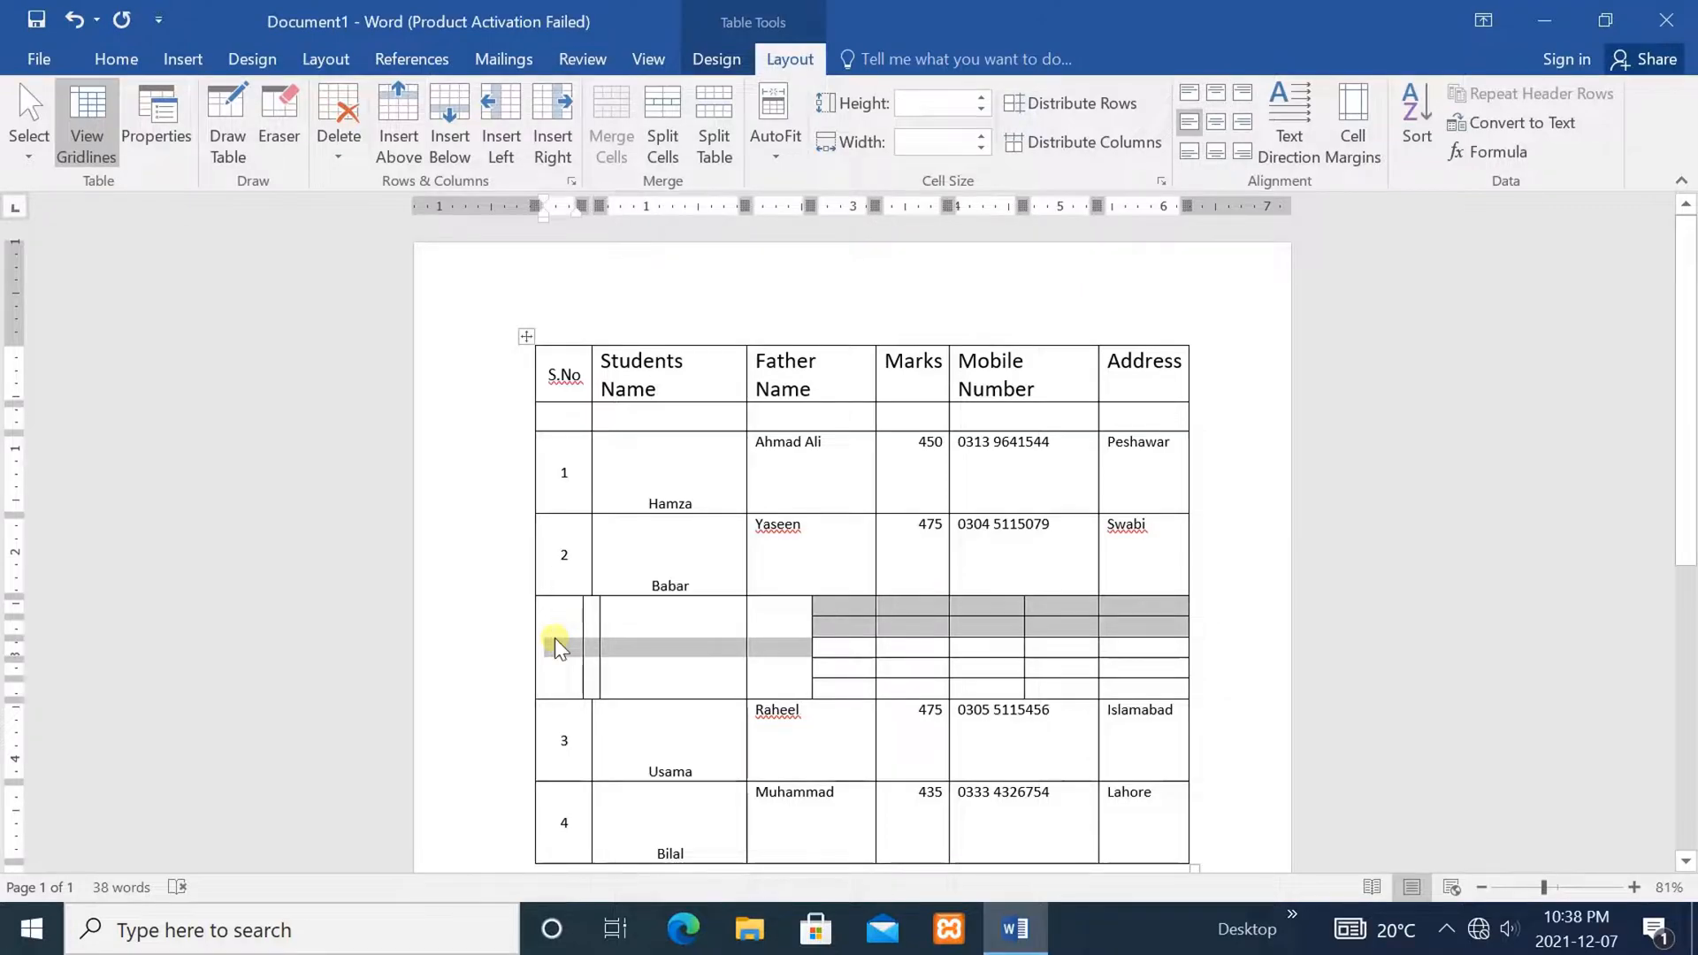
pyautogui.rightClick(554, 638)
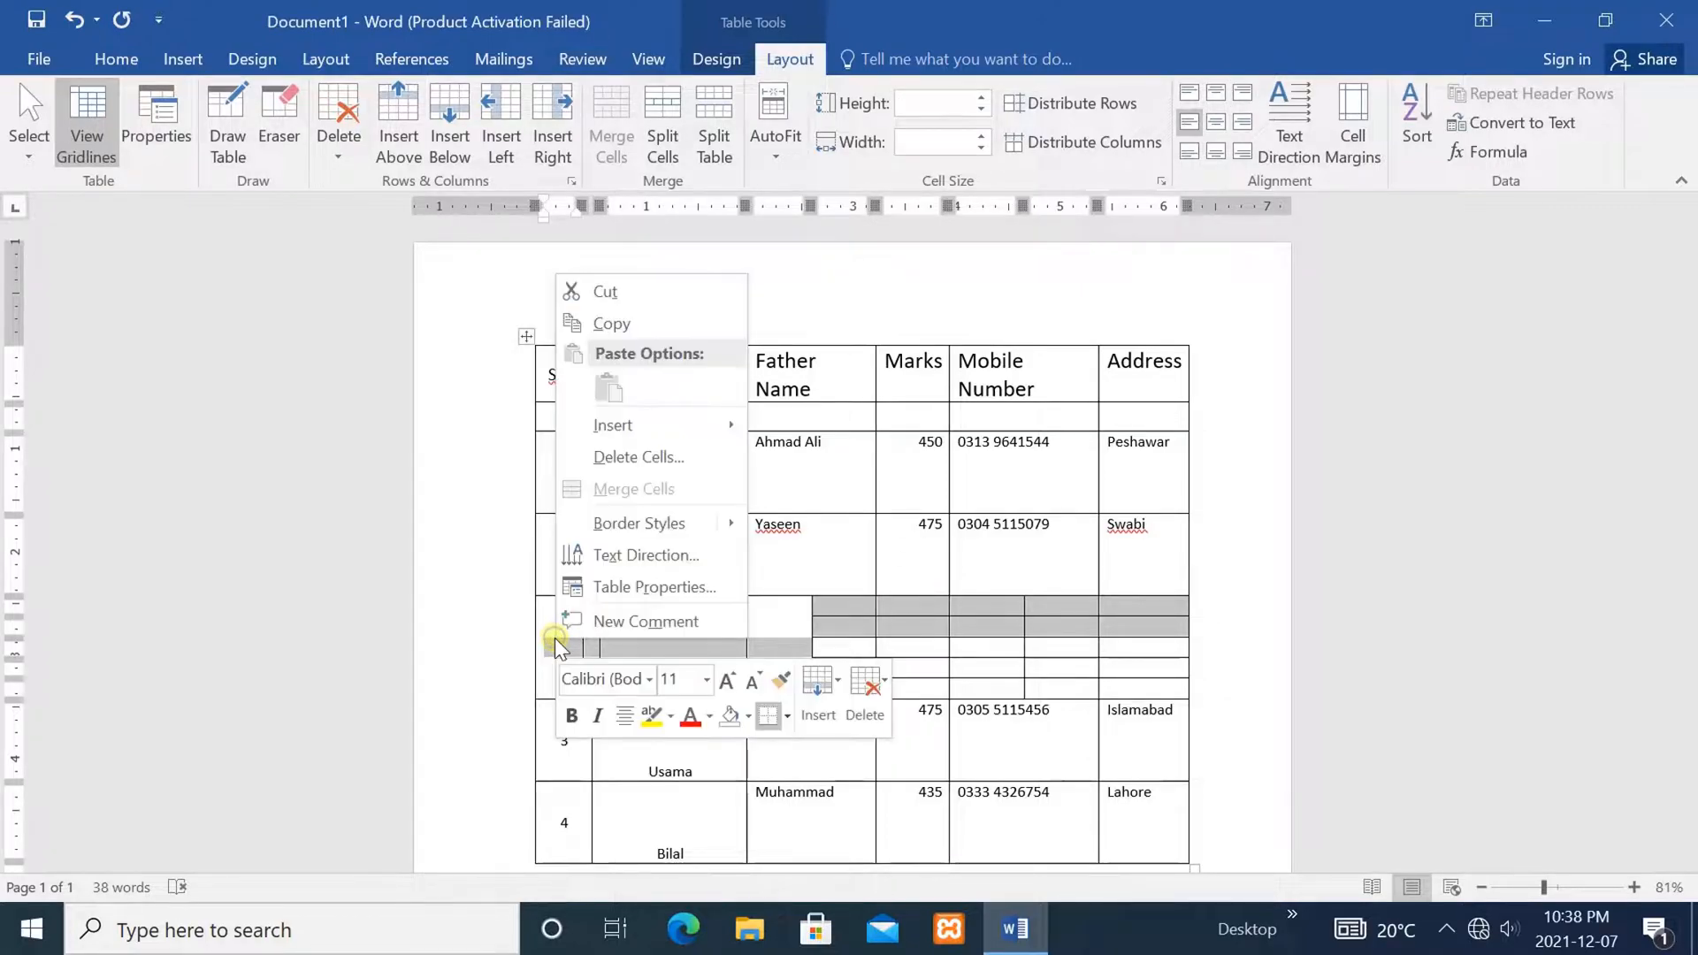
pyautogui.click(619, 455)
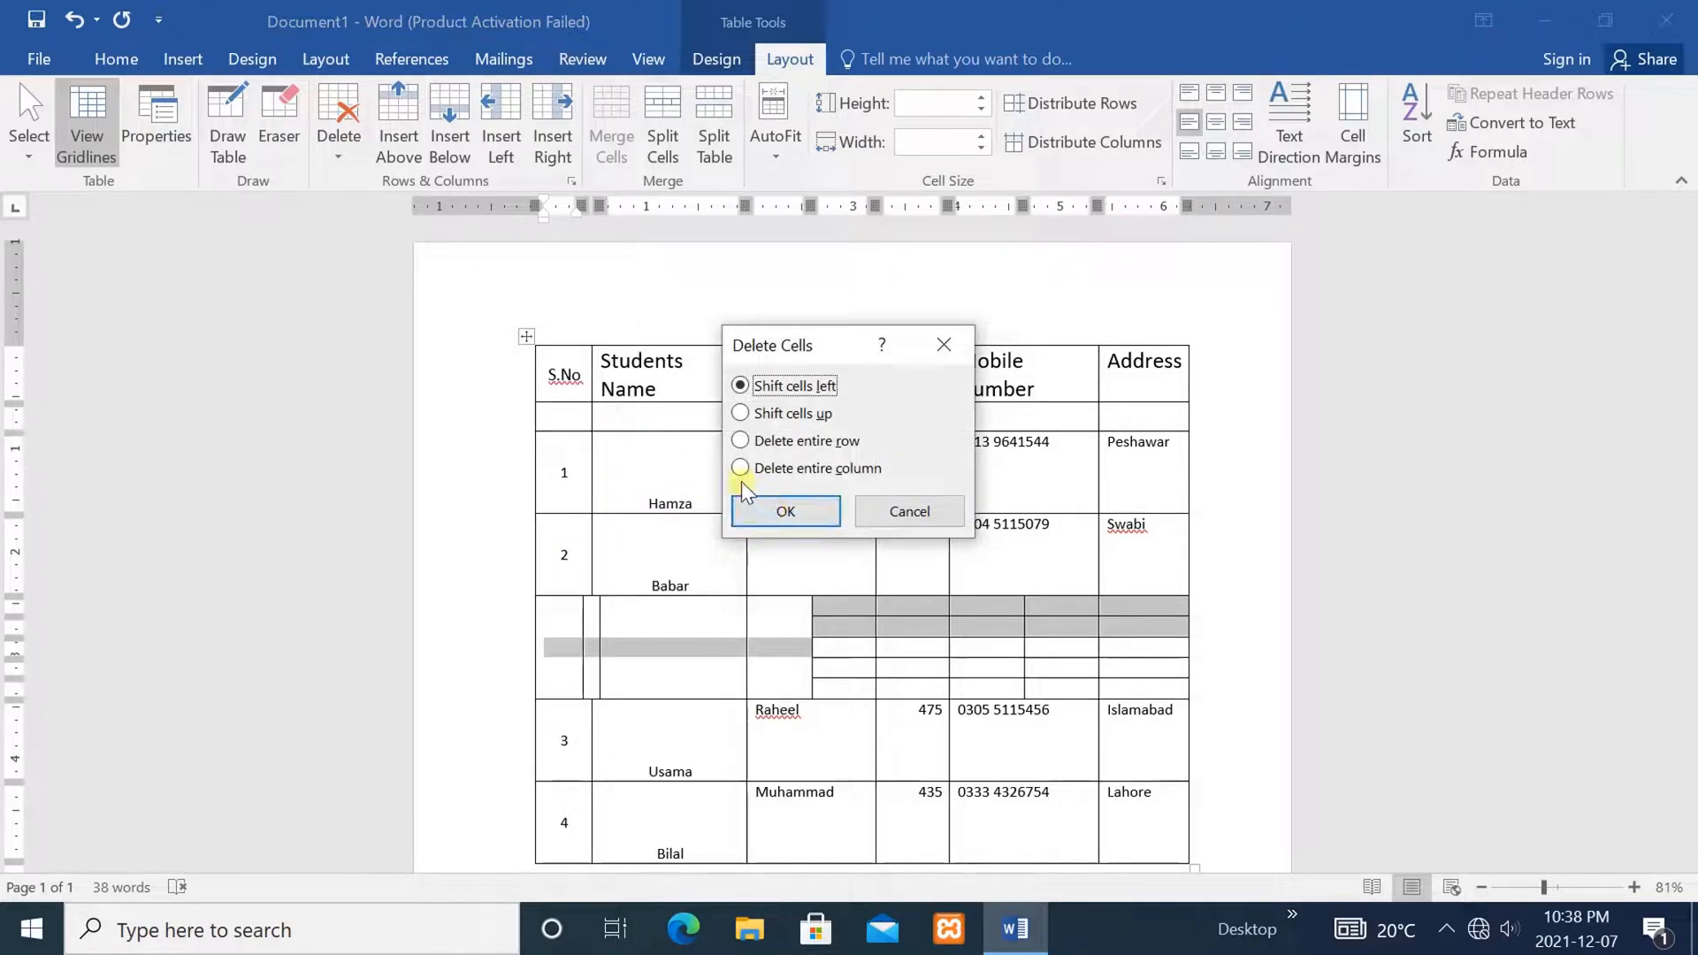
pyautogui.click(741, 442)
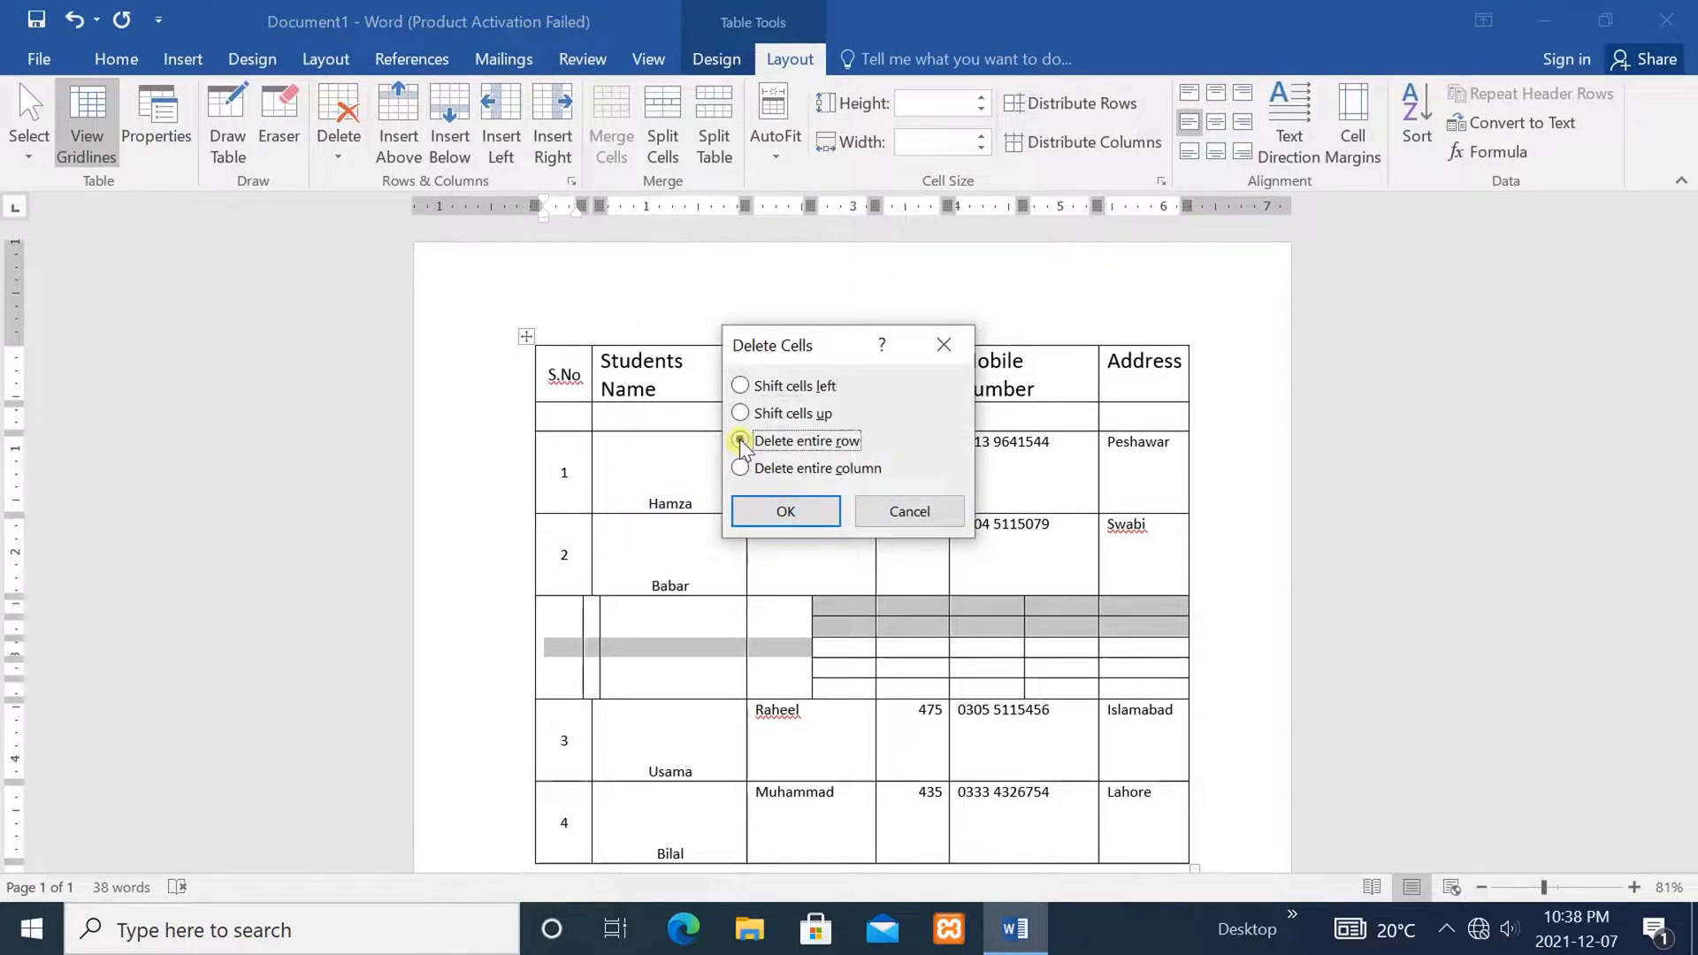
pyautogui.click(778, 513)
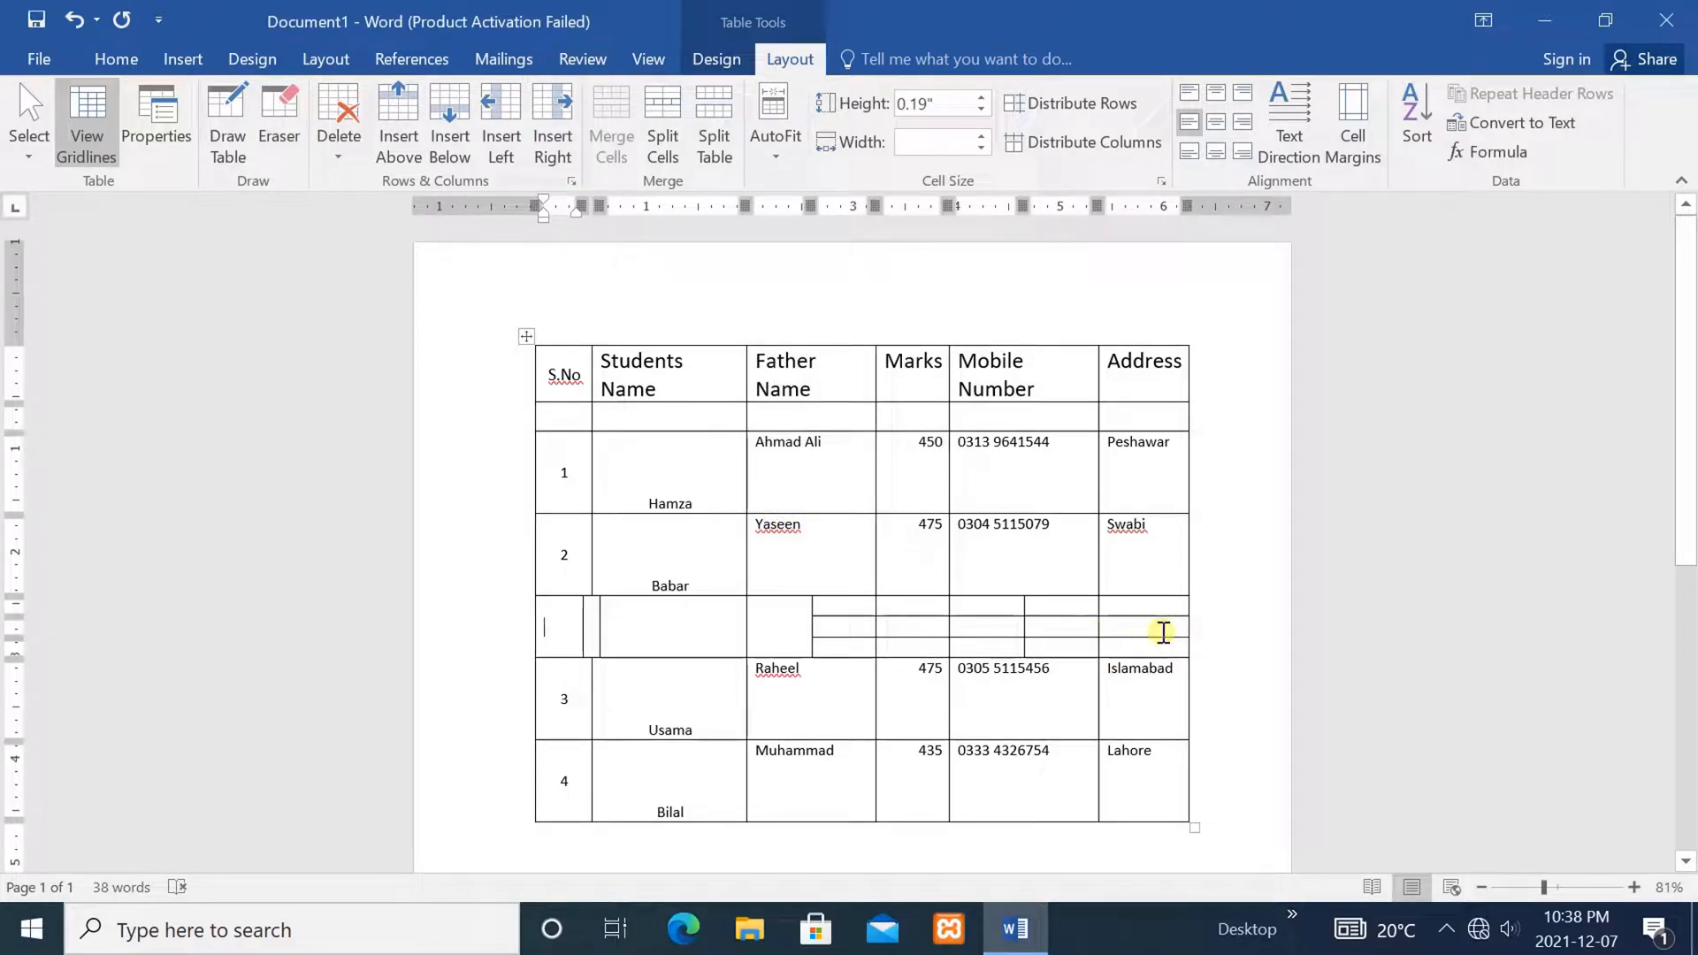
# Delete the remaining split-cell row and the thin empty row between Babar and Raheel
pyautogui.moveTo(1163, 632); pyautogui.dragTo(564, 634)
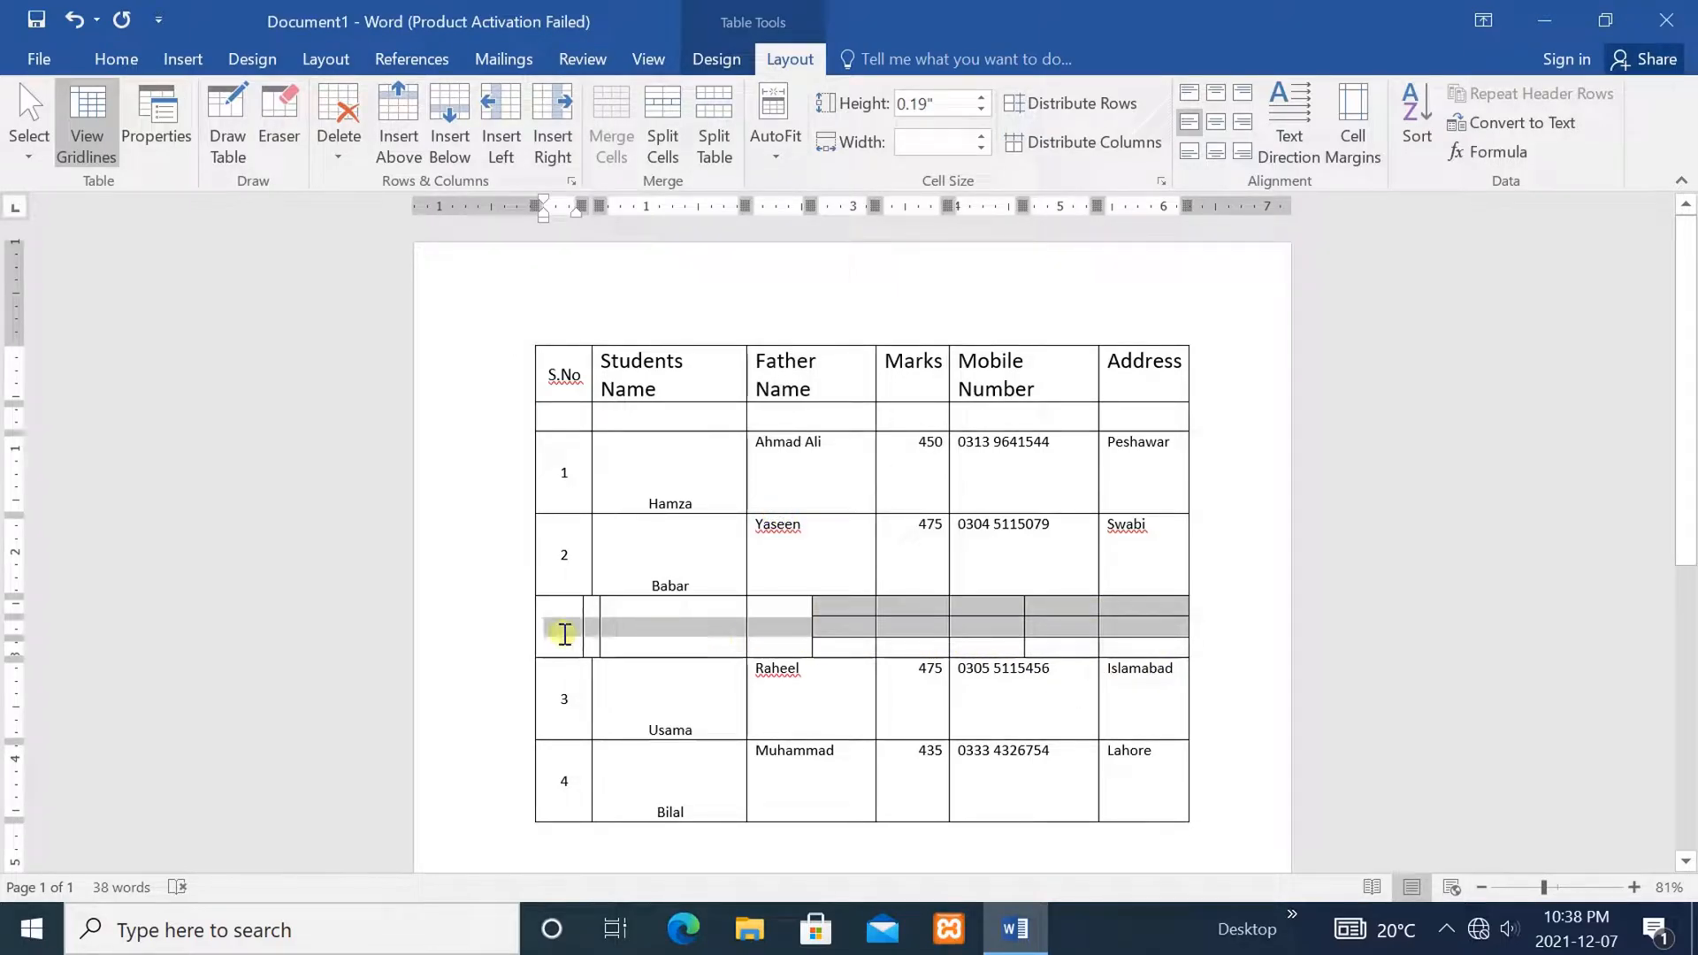
pyautogui.click(336, 149)
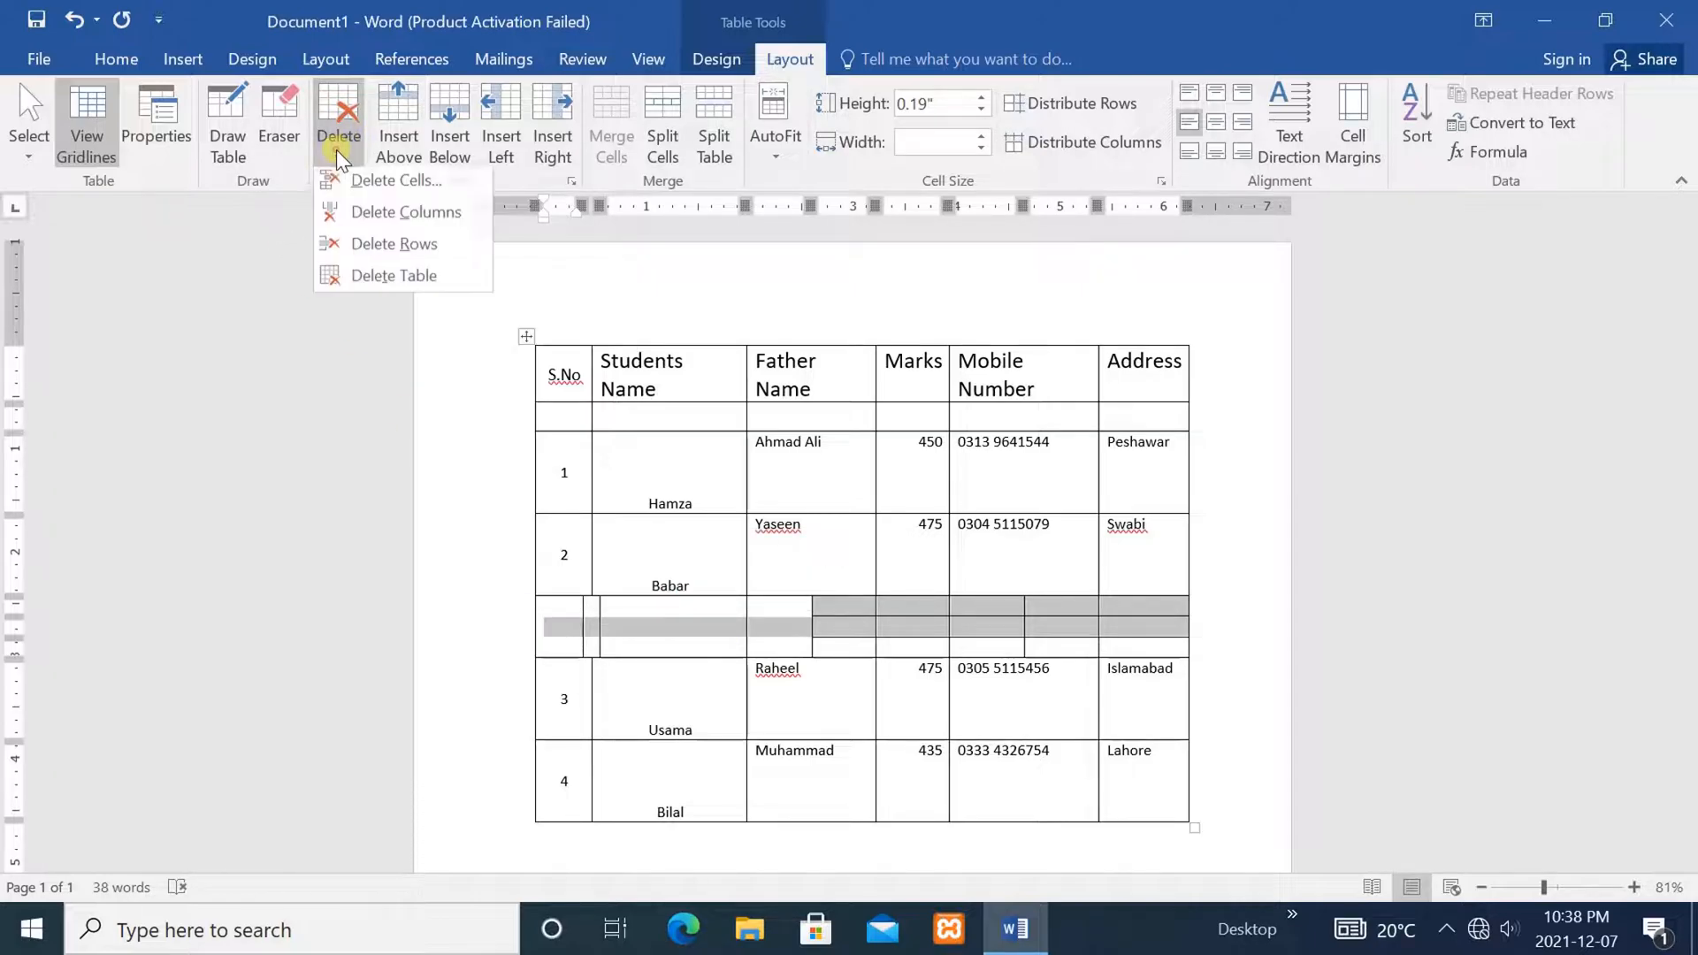
pyautogui.click(380, 249)
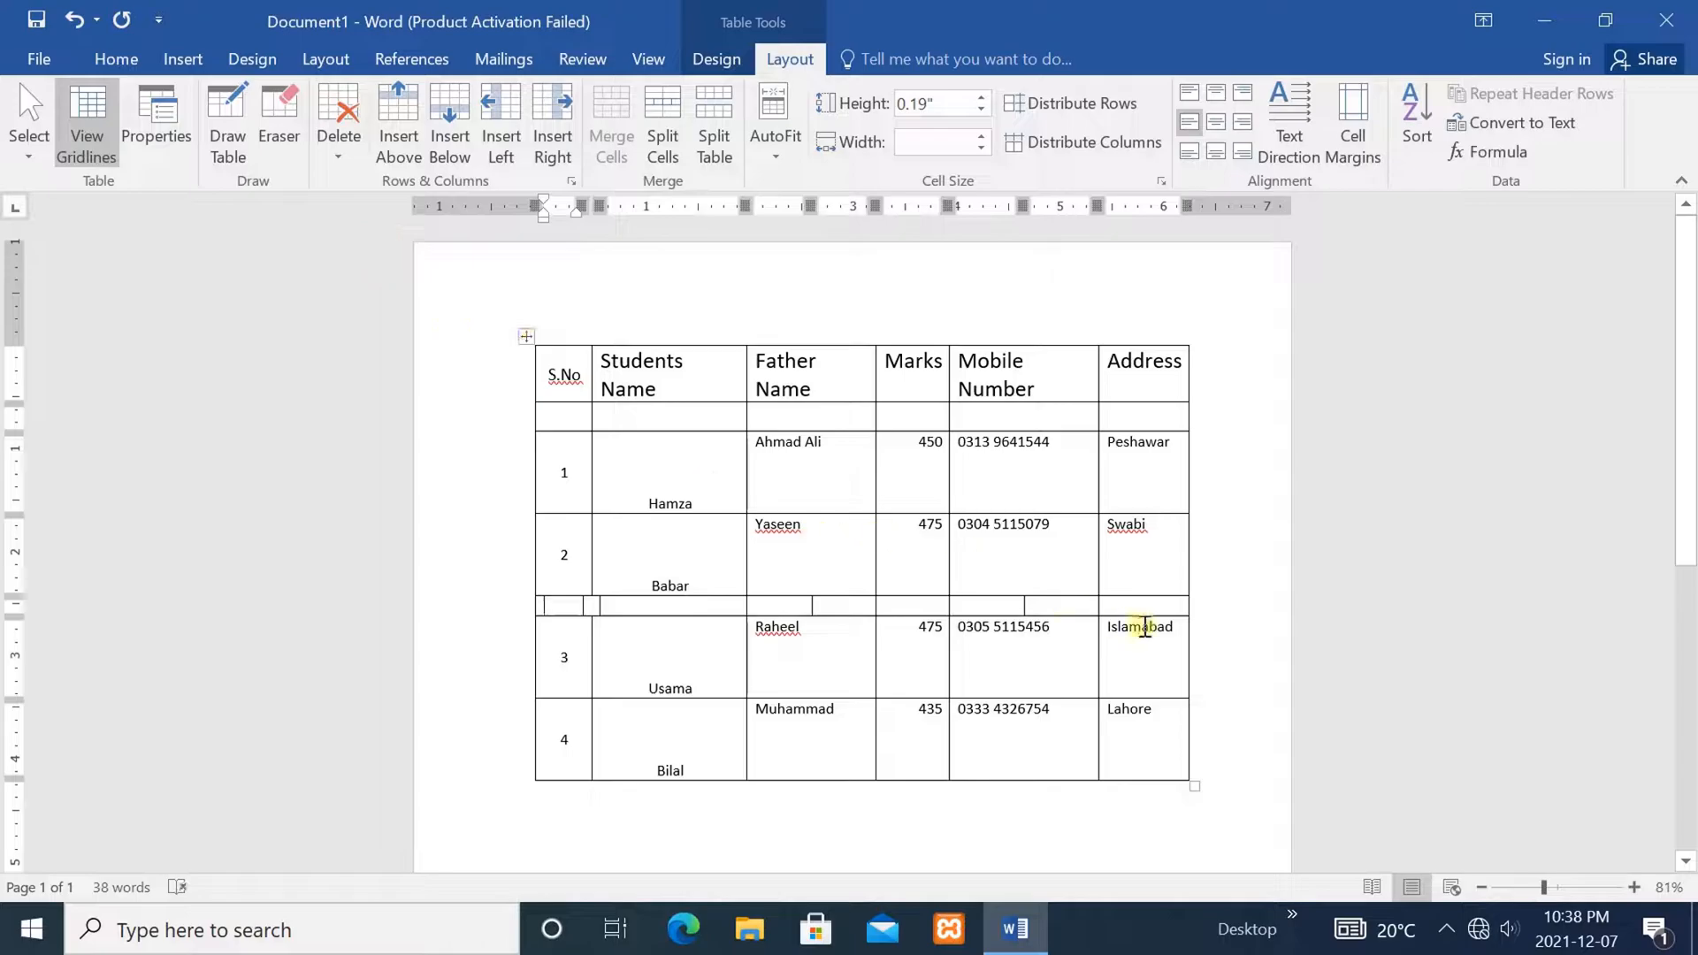
pyautogui.moveTo(1157, 608); pyautogui.dragTo(564, 605)
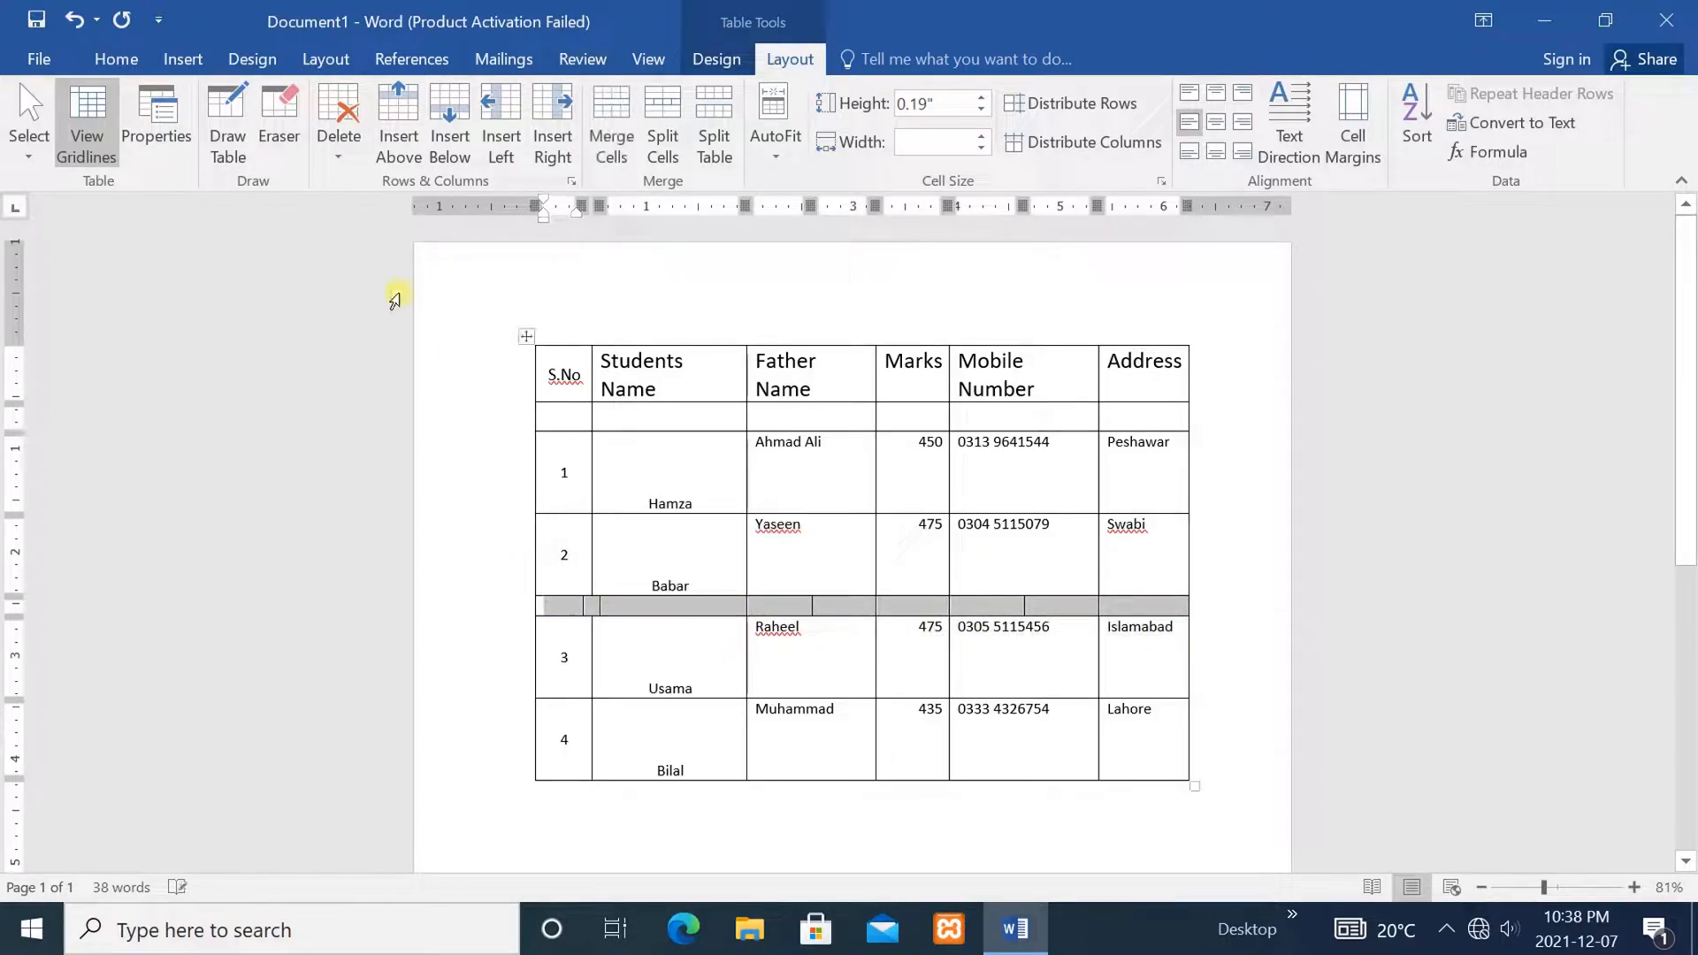
pyautogui.click(337, 135)
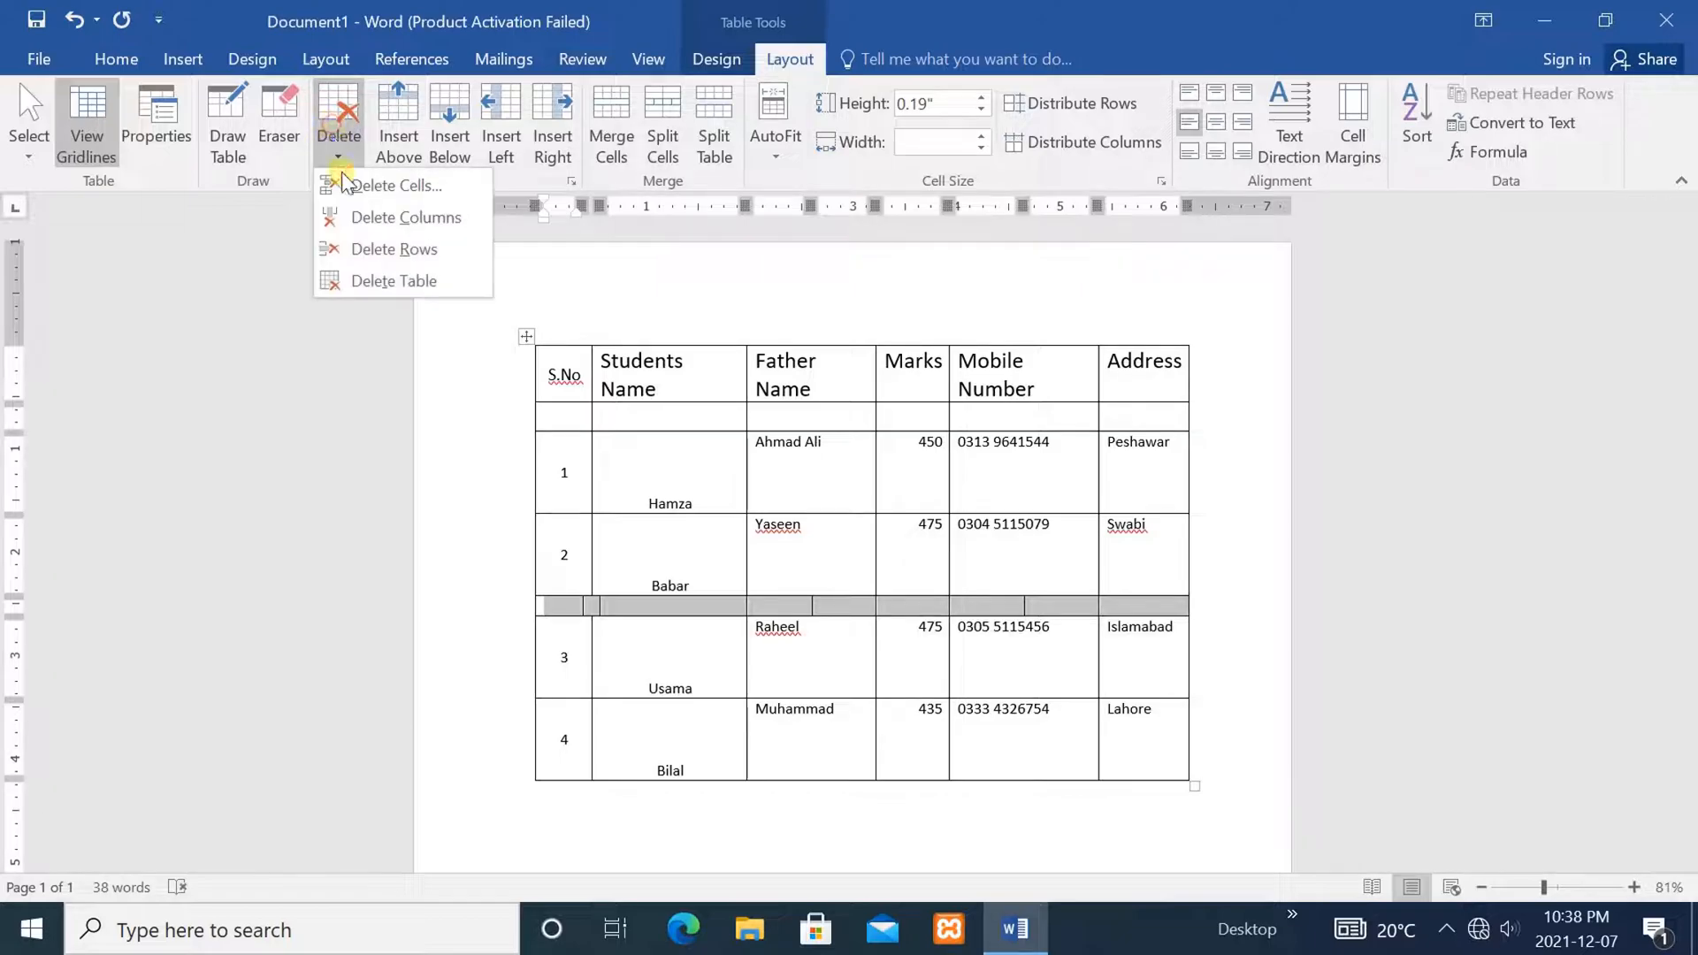
pyautogui.click(384, 247)
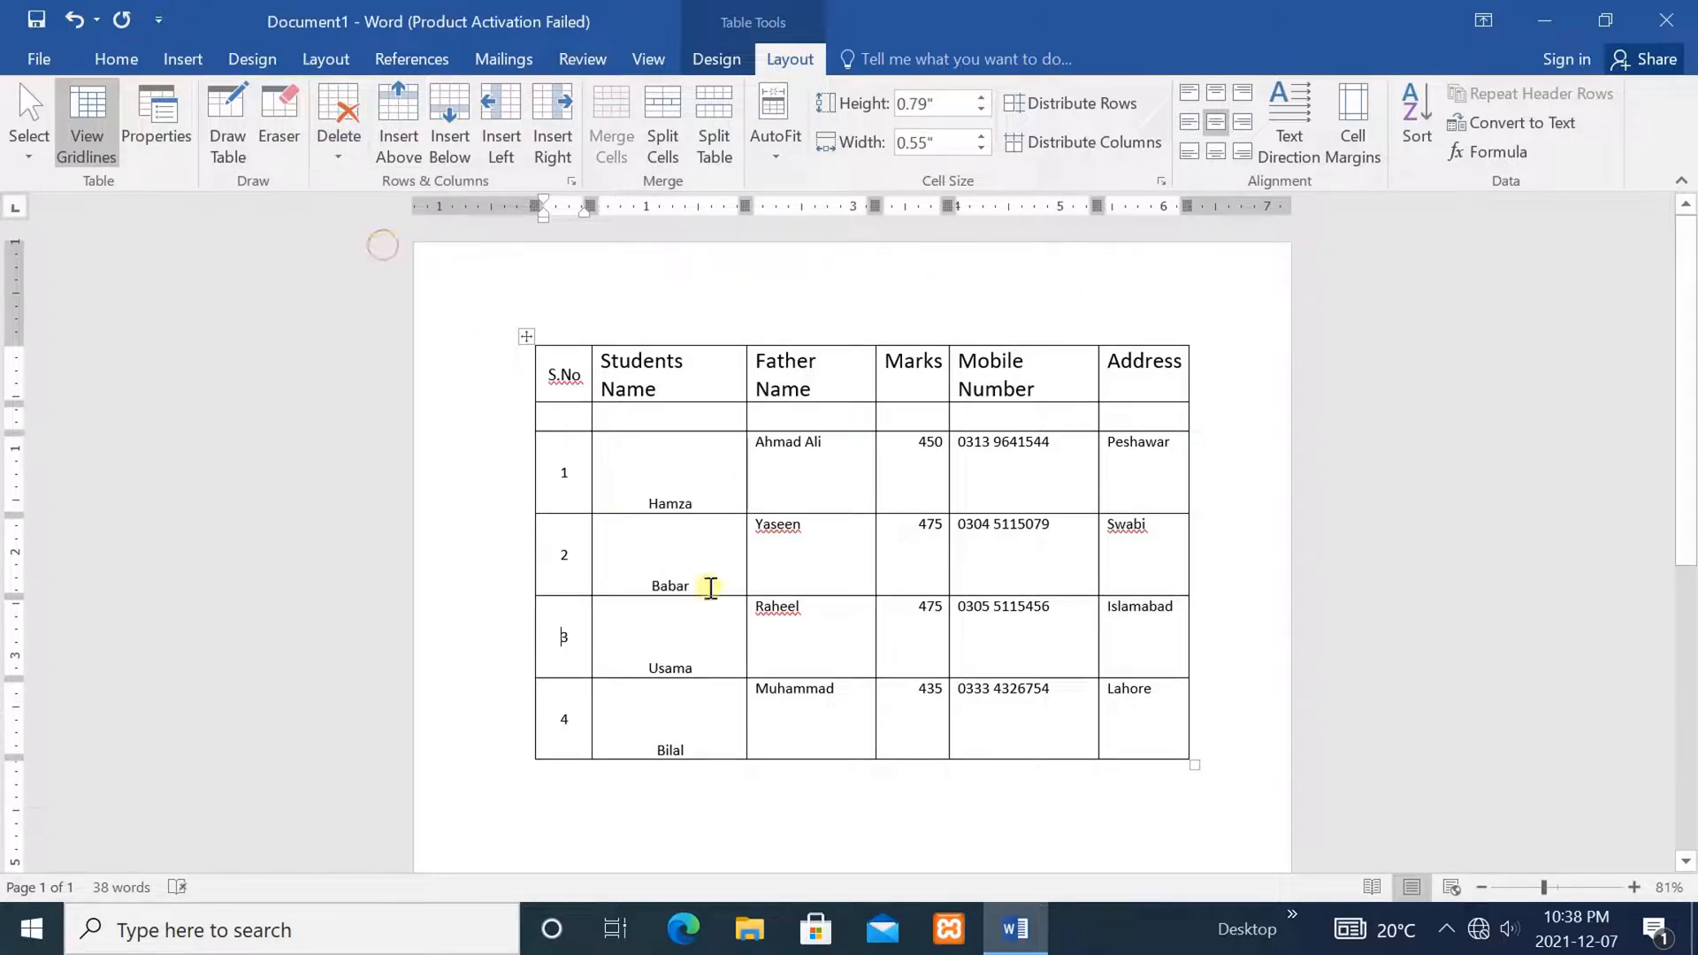
# Delete the empty row directly below the header row
pyautogui.click(859, 682)
pyautogui.click(780, 391)
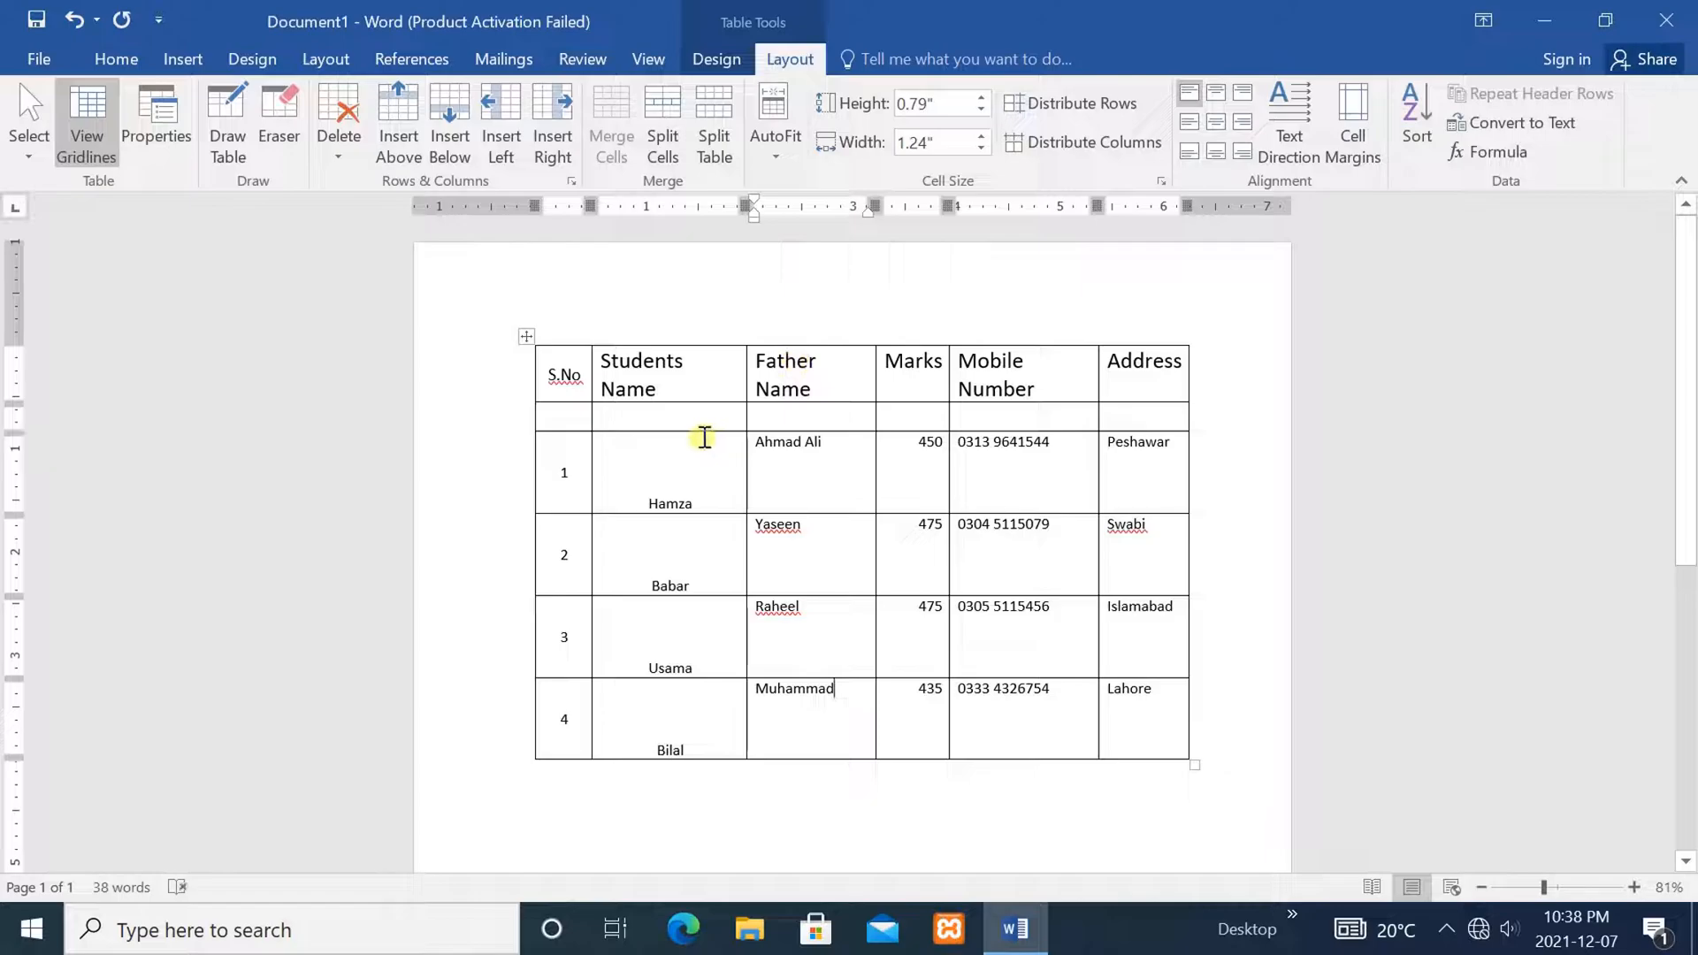
pyautogui.click(575, 415)
pyautogui.click(342, 123)
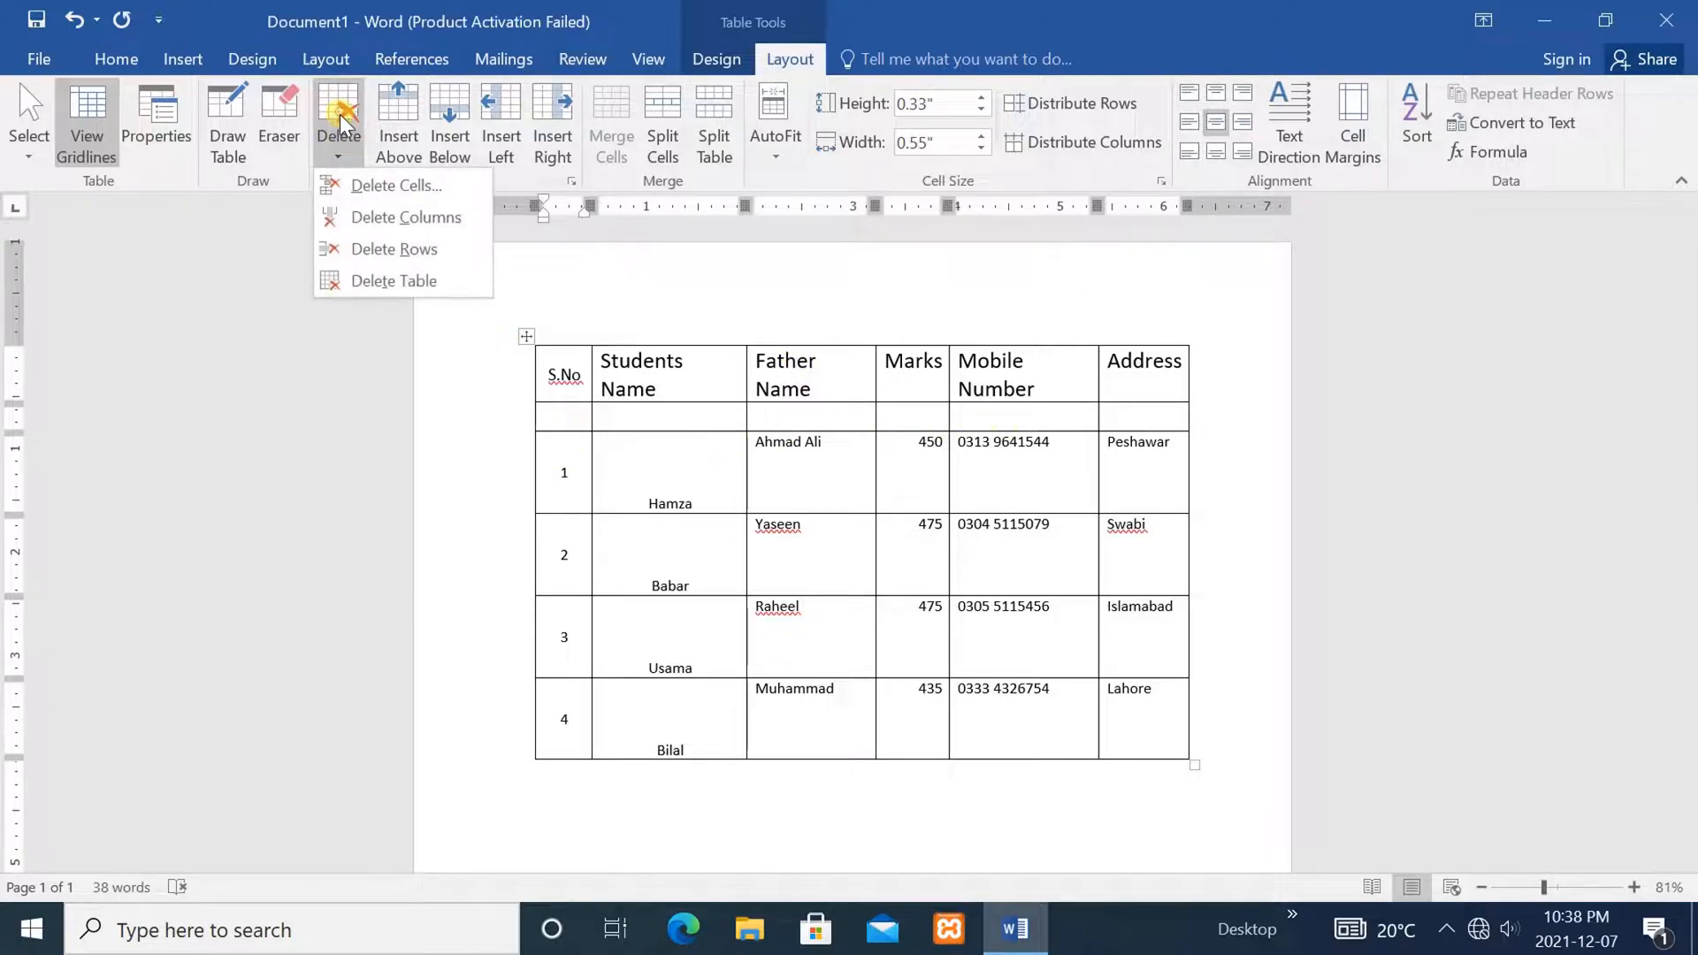
pyautogui.click(390, 249)
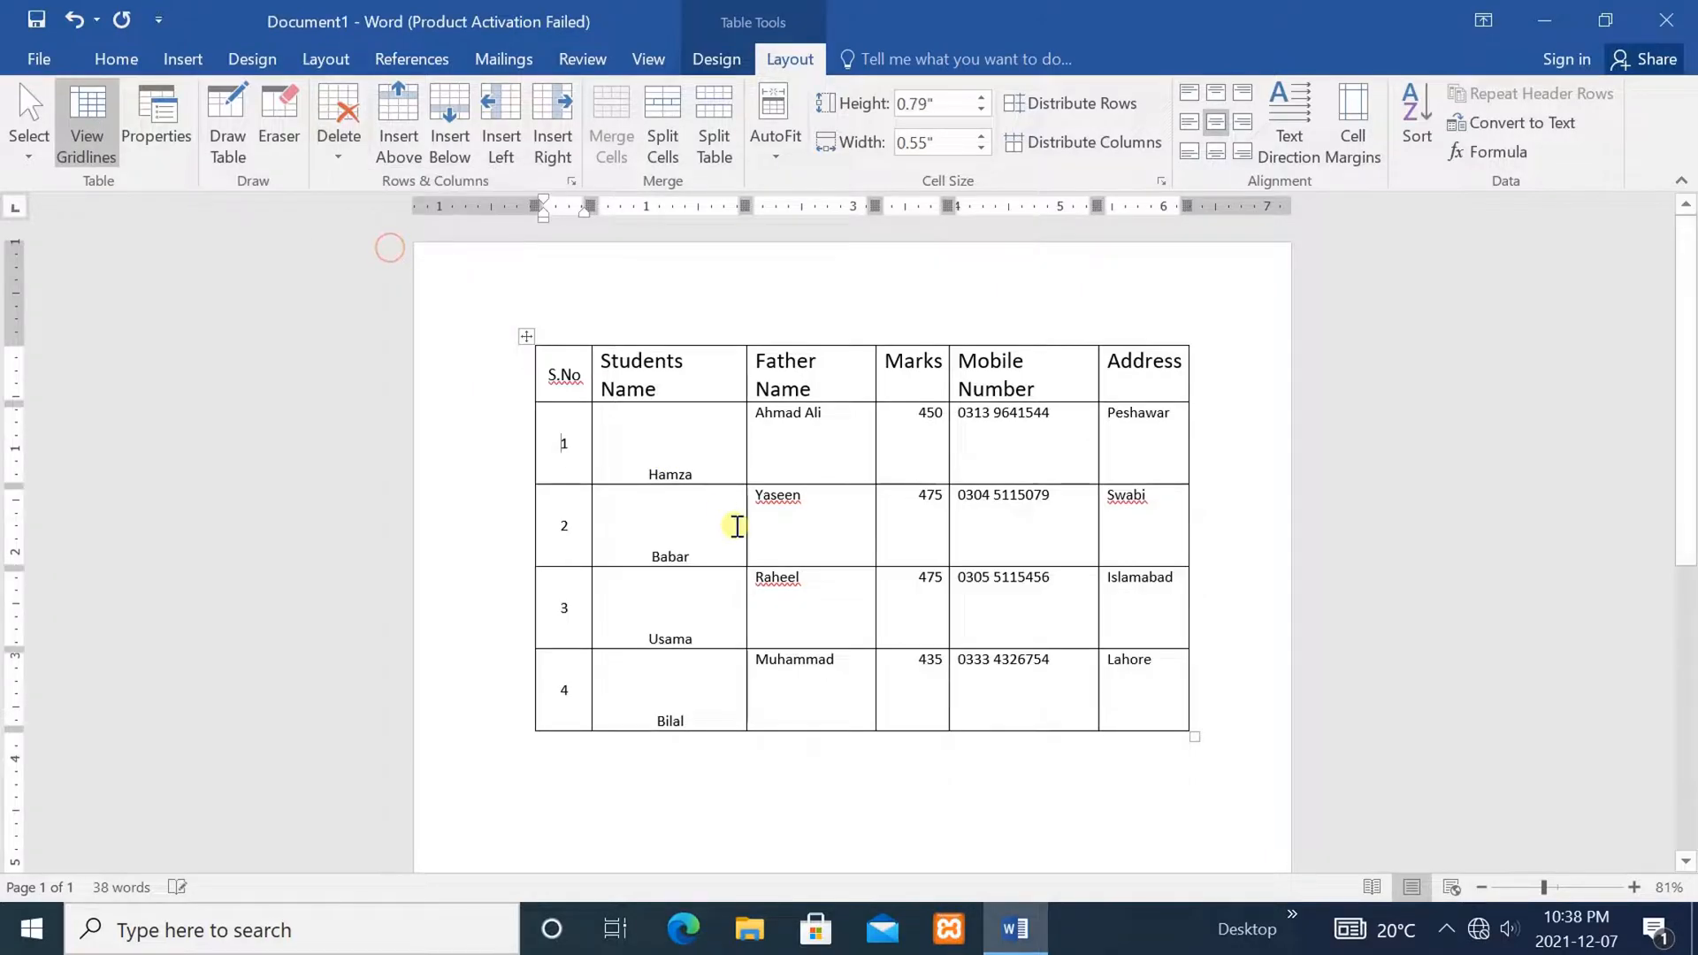
pyautogui.click(897, 592)
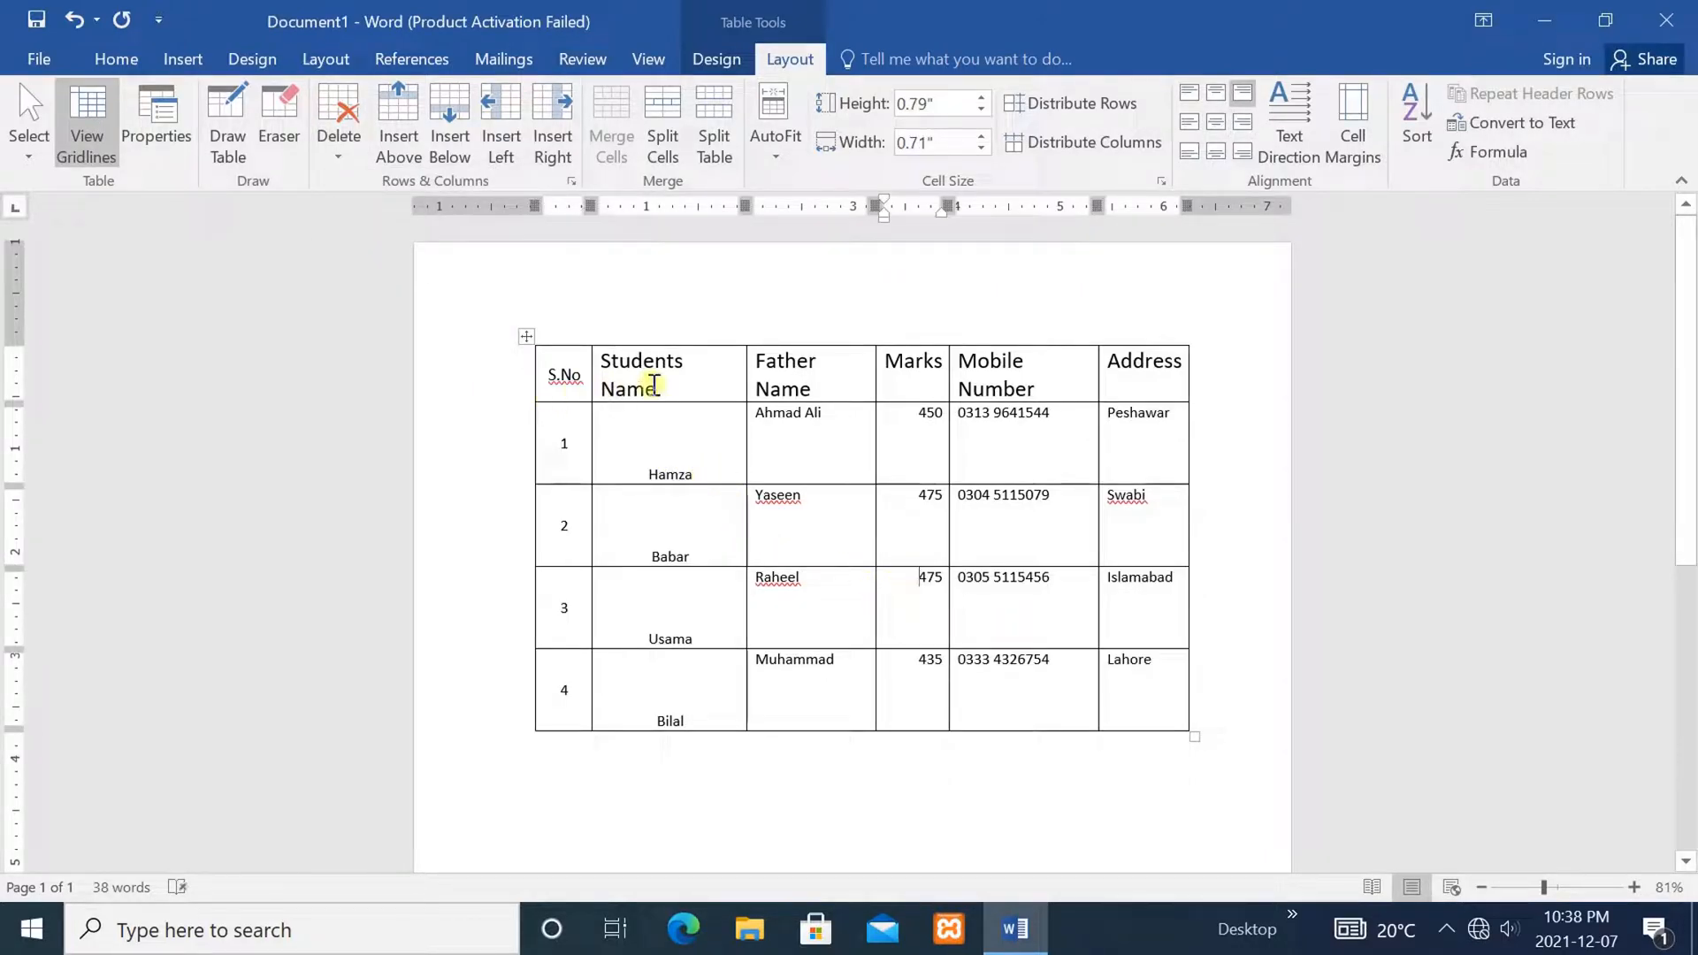
# Set the table to AutoFit Fixed Column Width
pyautogui.moveTo(730, 708); pyautogui.dragTo(655, 378)
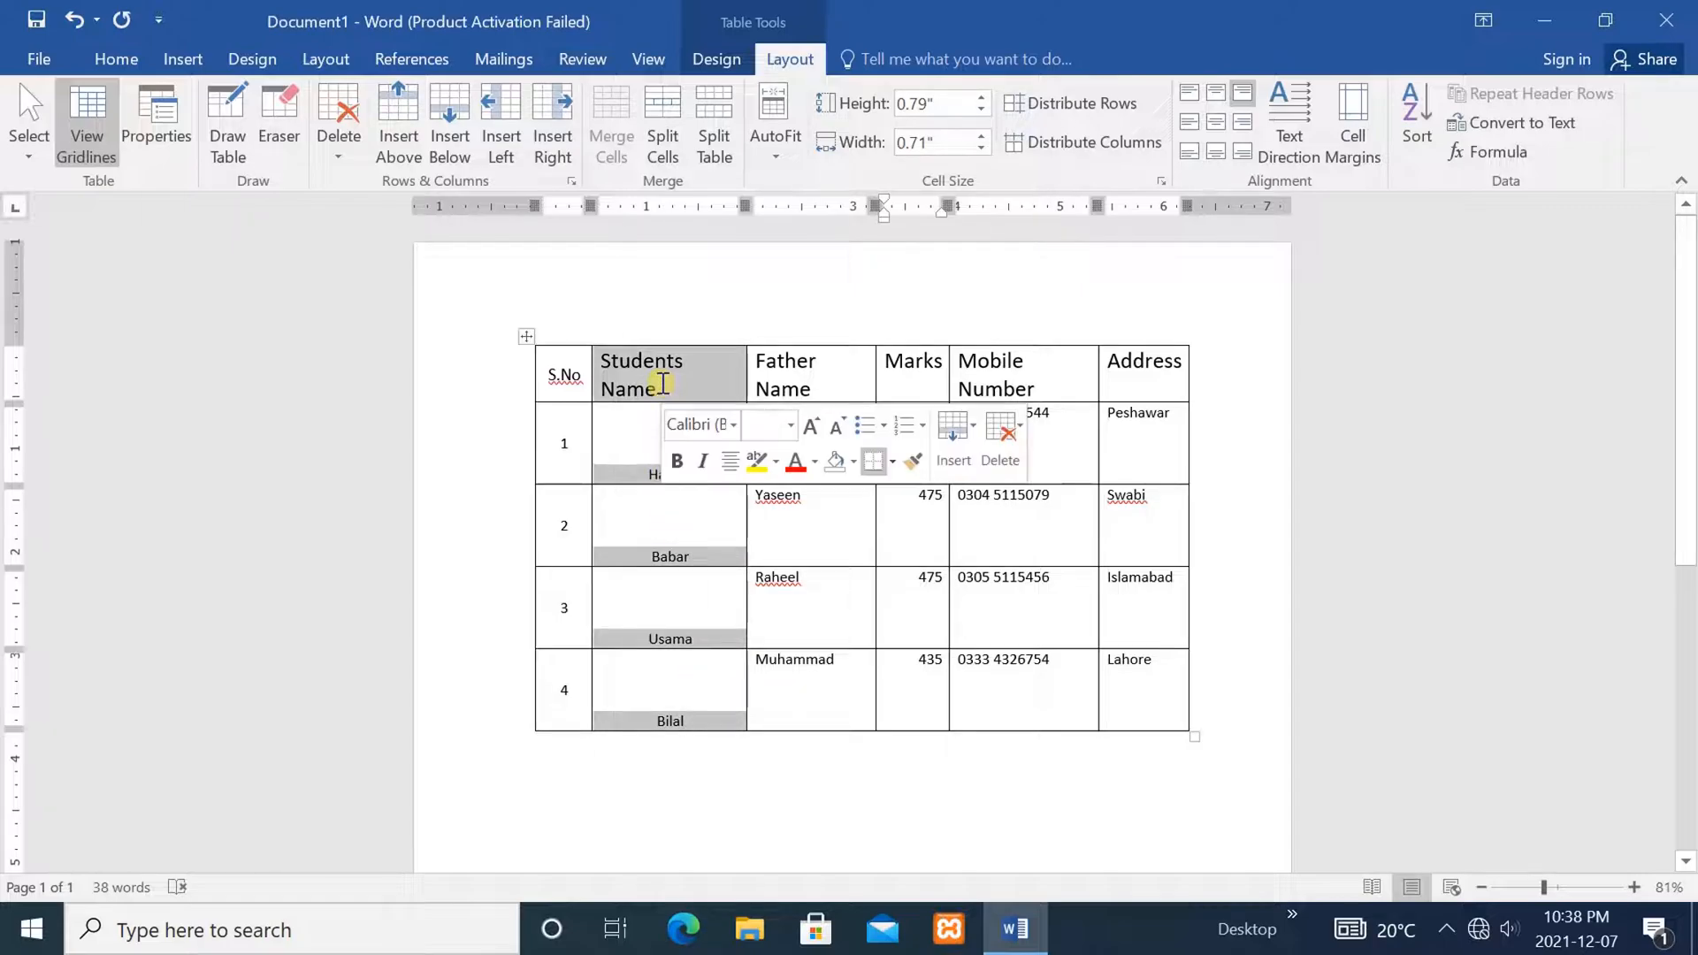
pyautogui.click(920, 624)
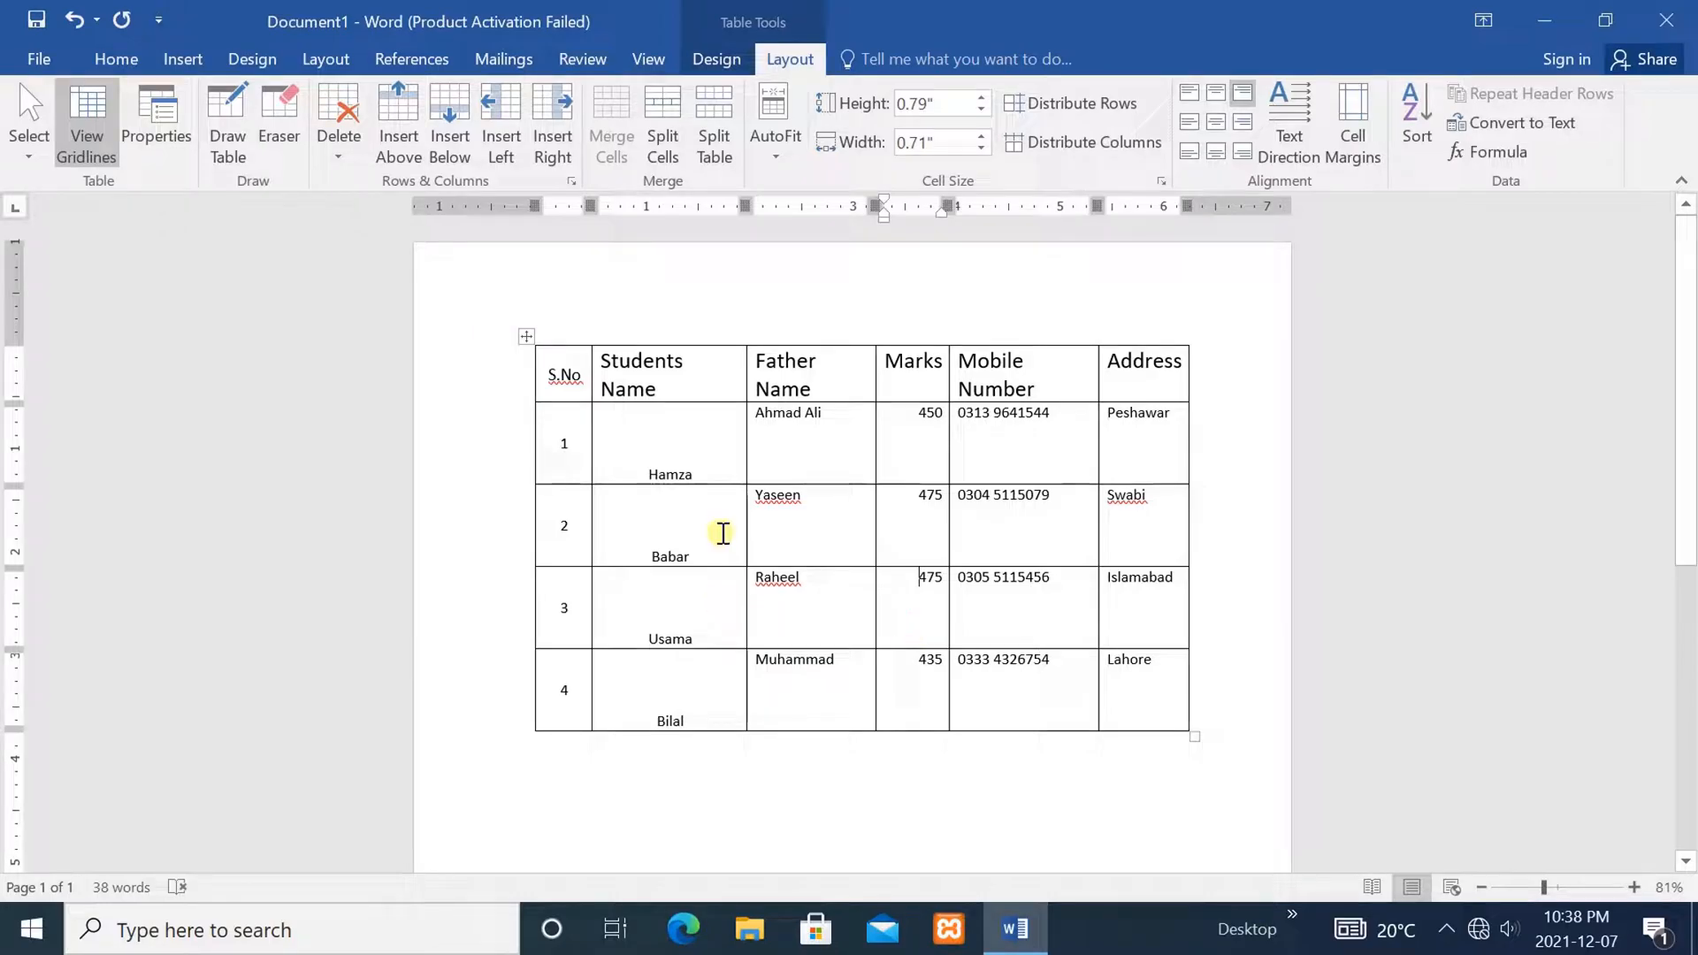
pyautogui.click(723, 535)
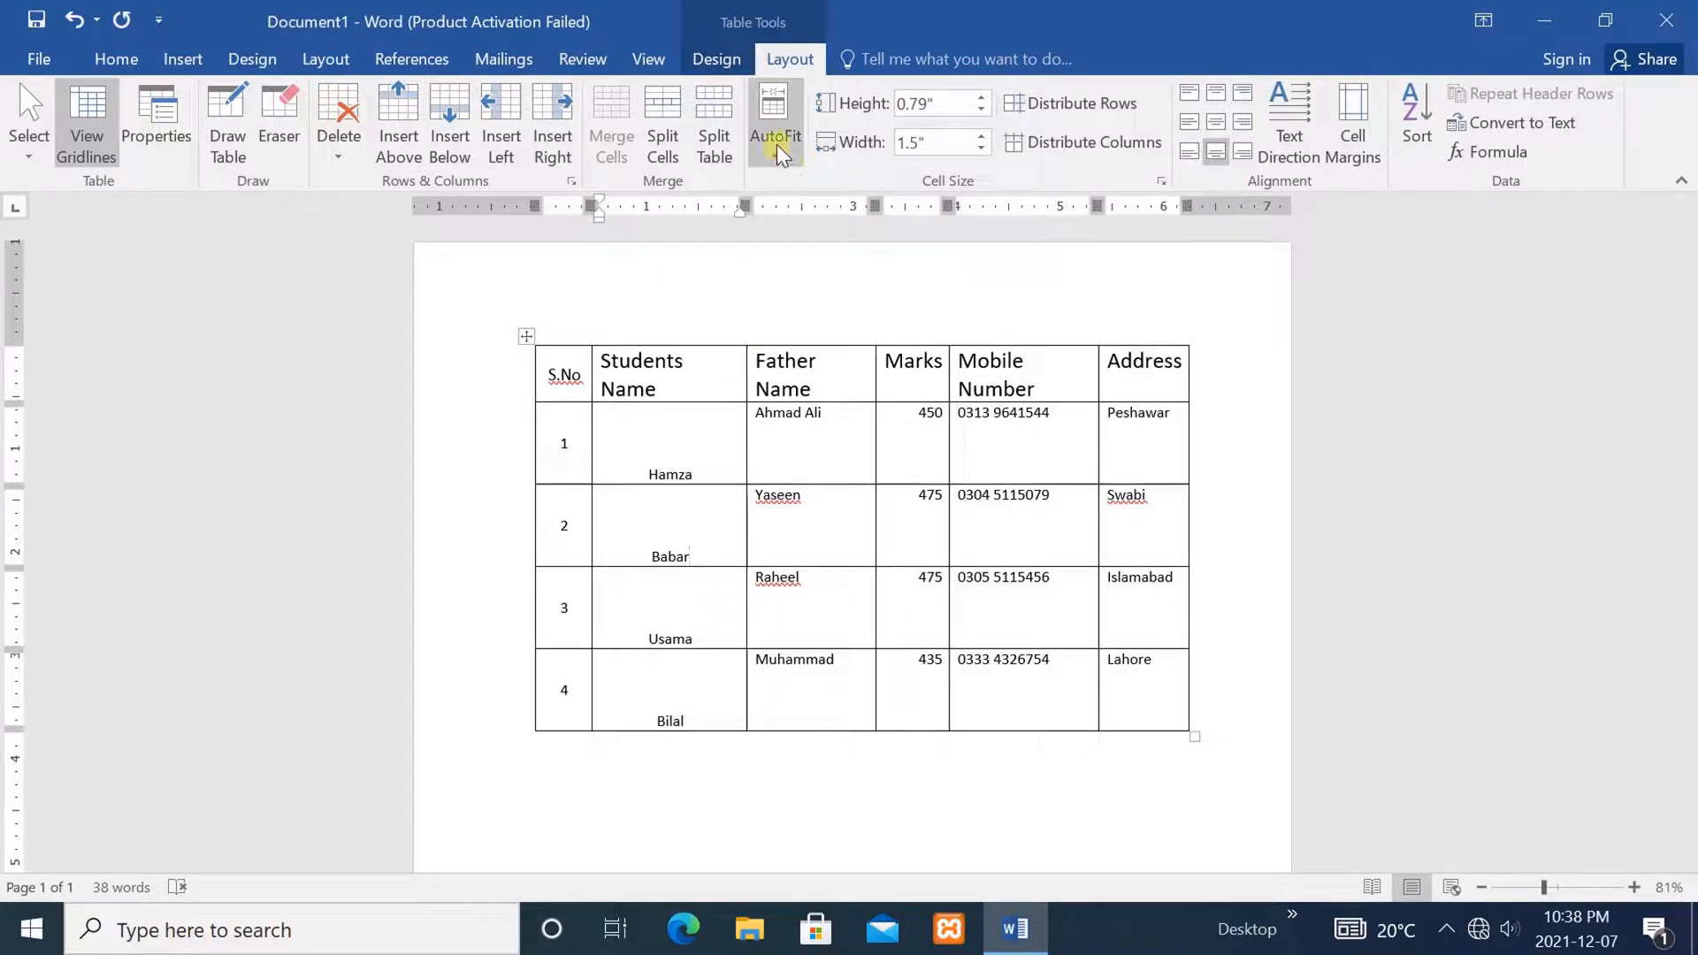
pyautogui.click(773, 148)
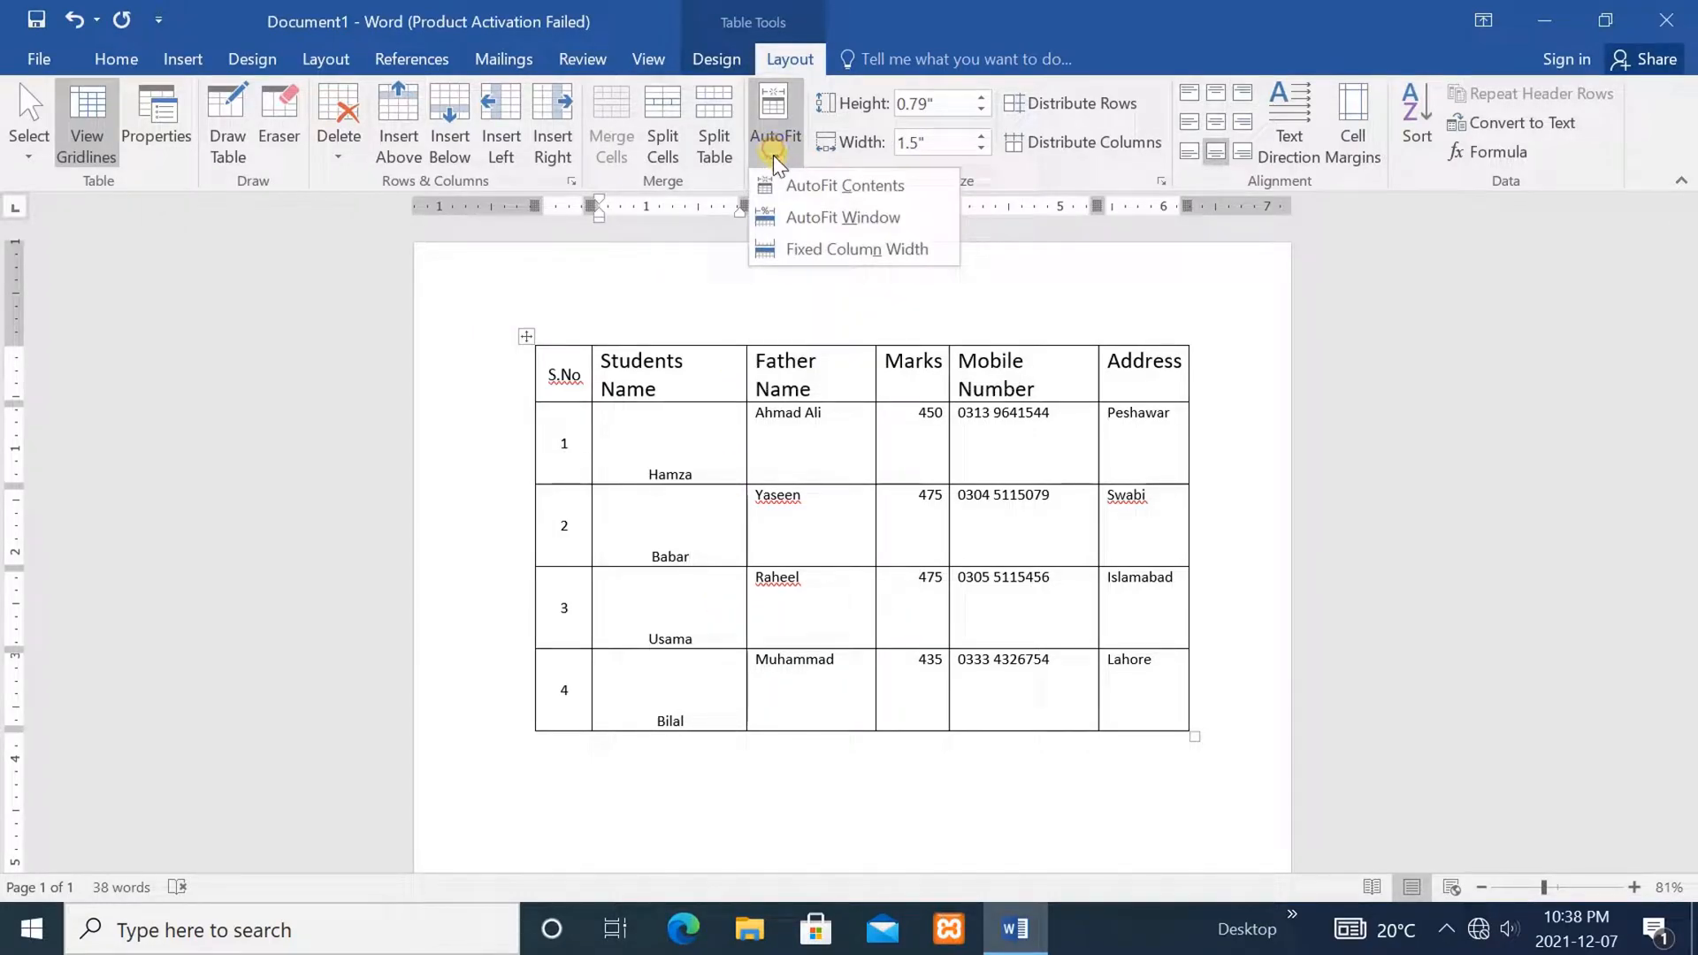
pyautogui.click(830, 243)
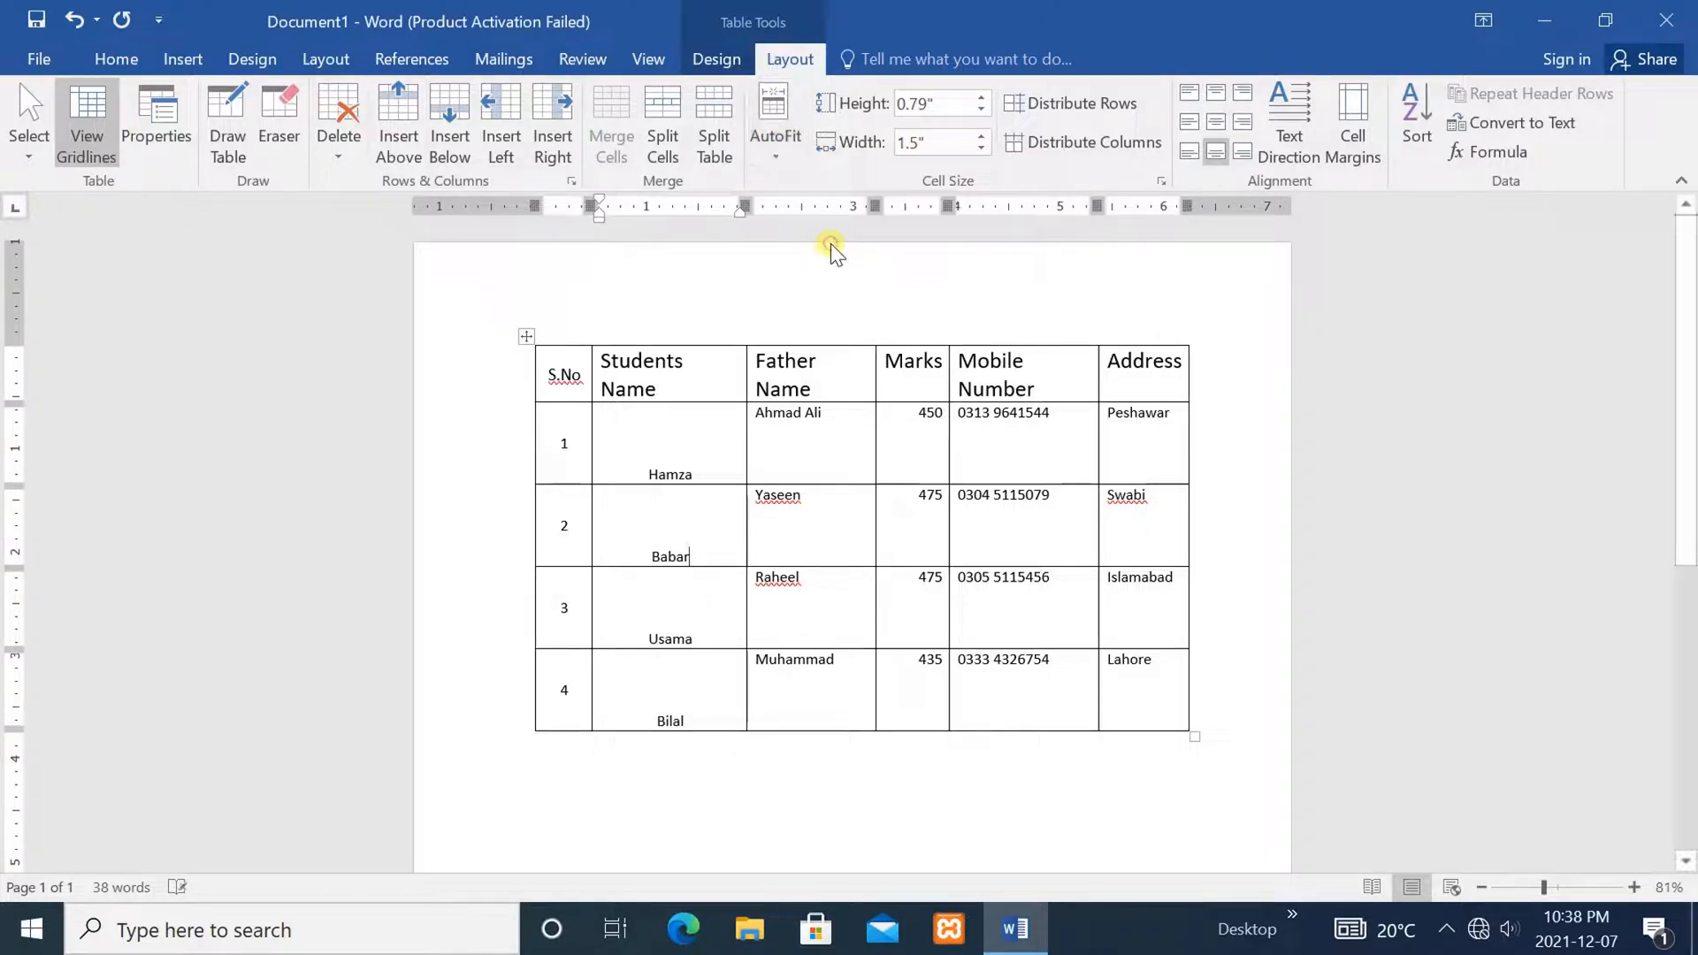
pyautogui.click(785, 144)
pyautogui.click(826, 180)
# Select the whole table and apply AutoFit Contents
pyautogui.click(680, 555)
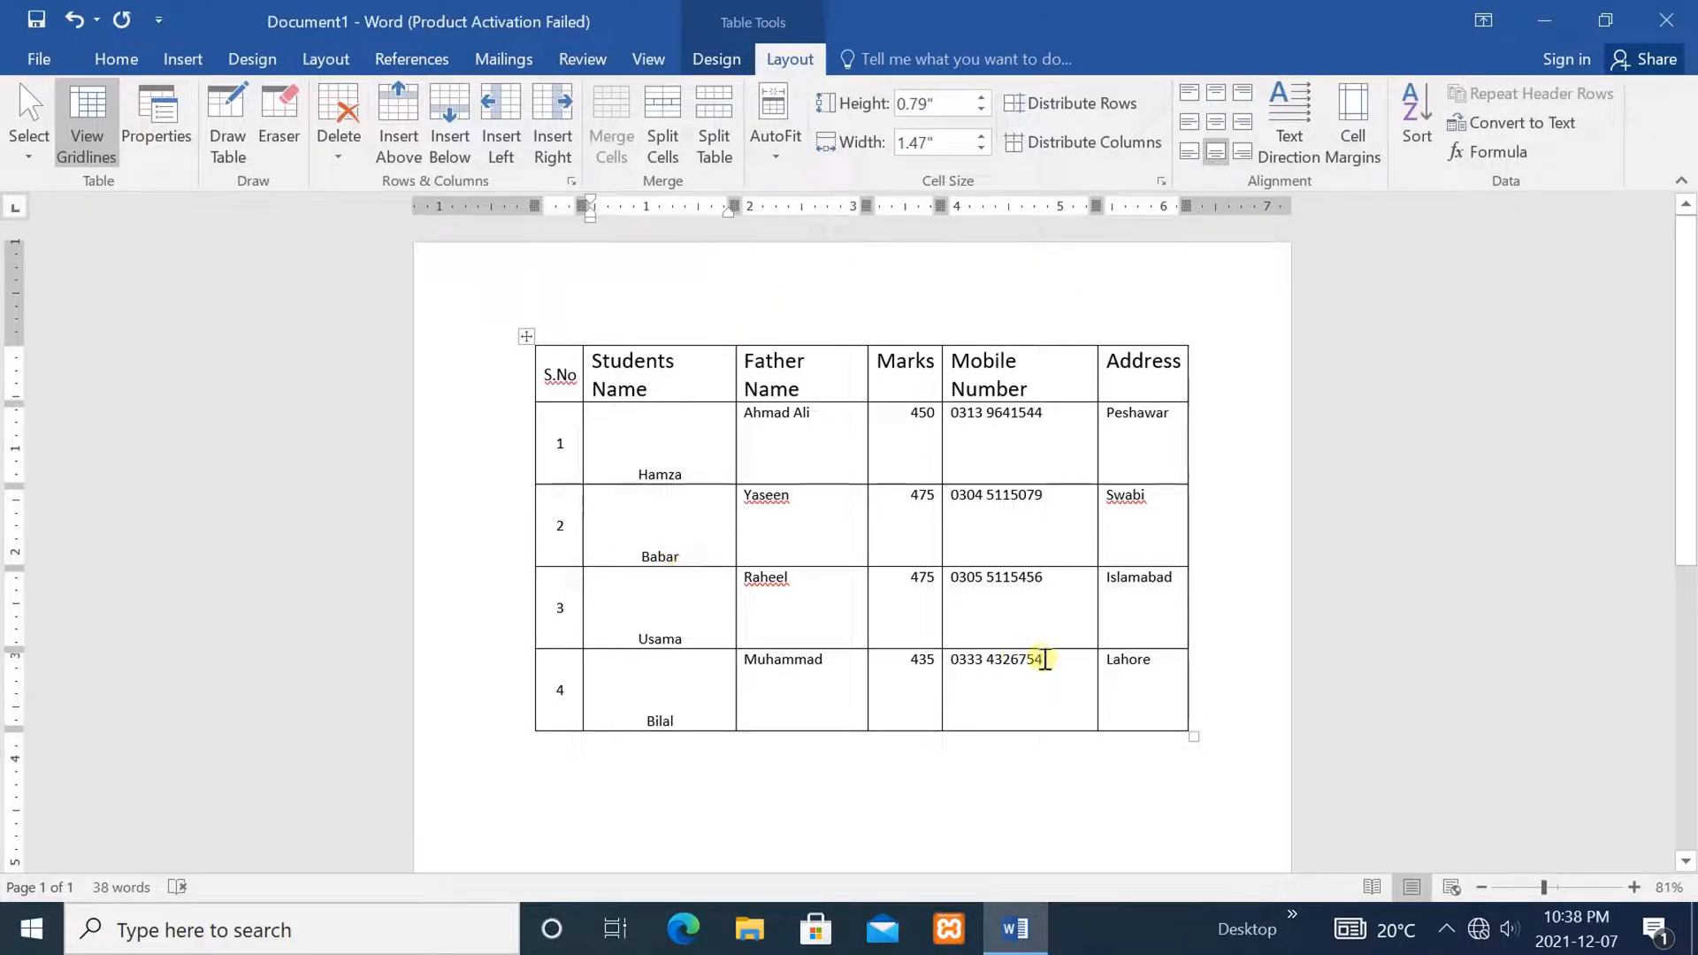
pyautogui.moveTo(1165, 674); pyautogui.dragTo(481, 310)
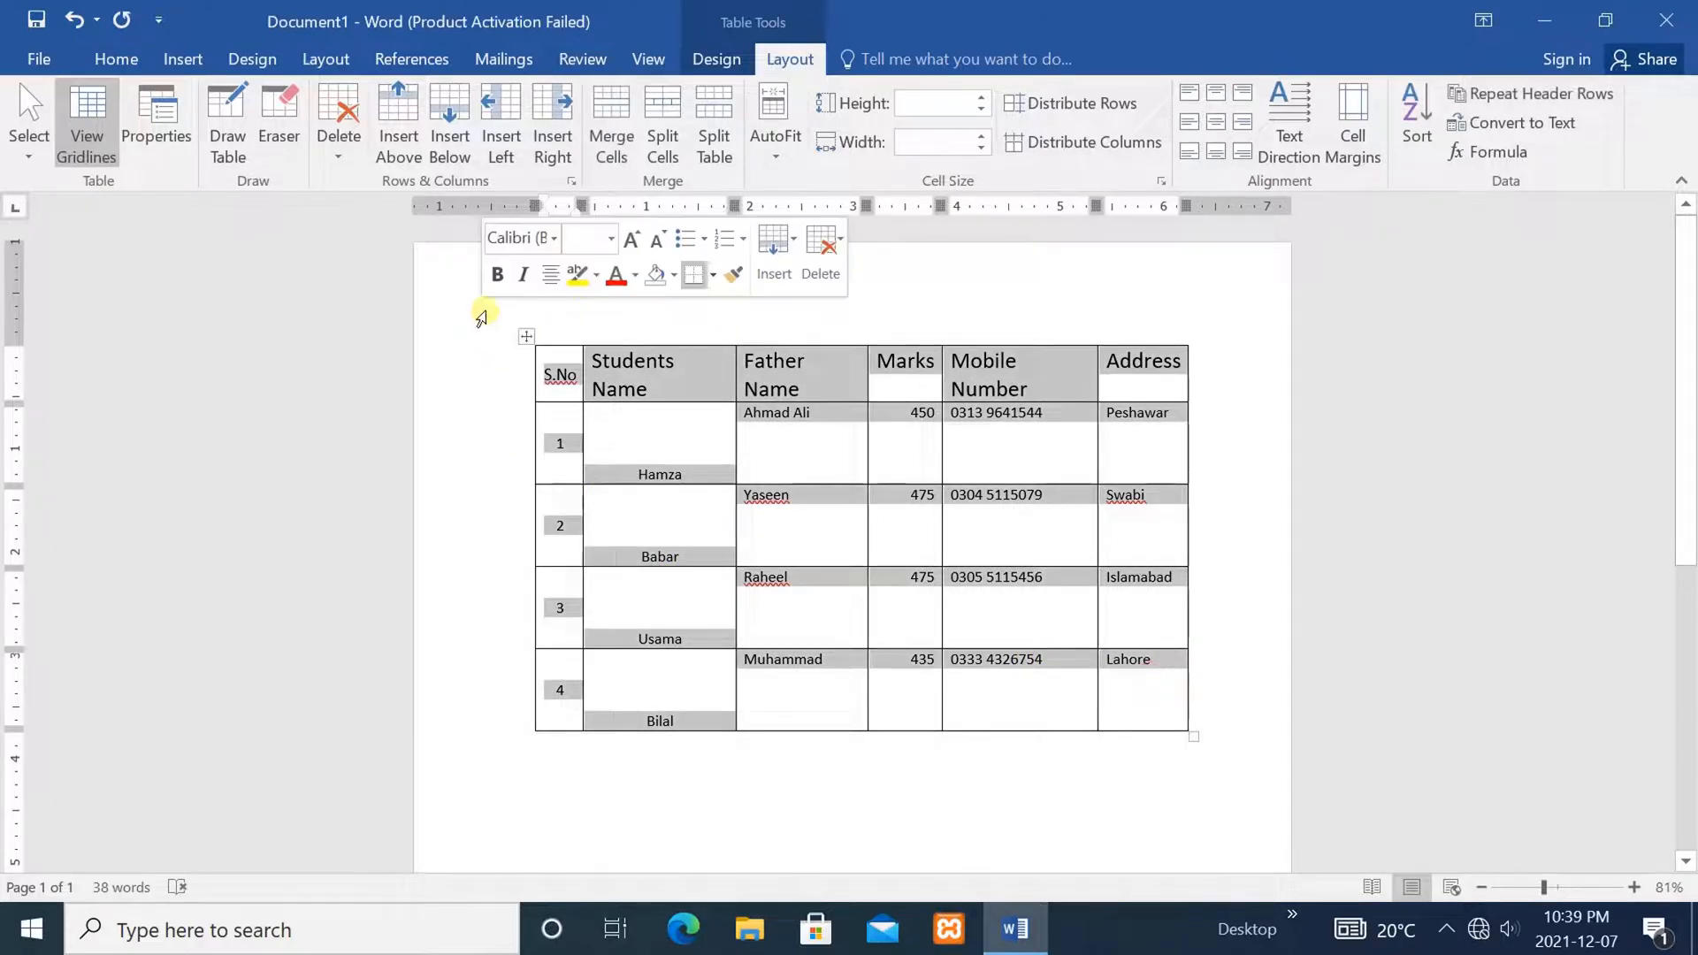
pyautogui.click(776, 106)
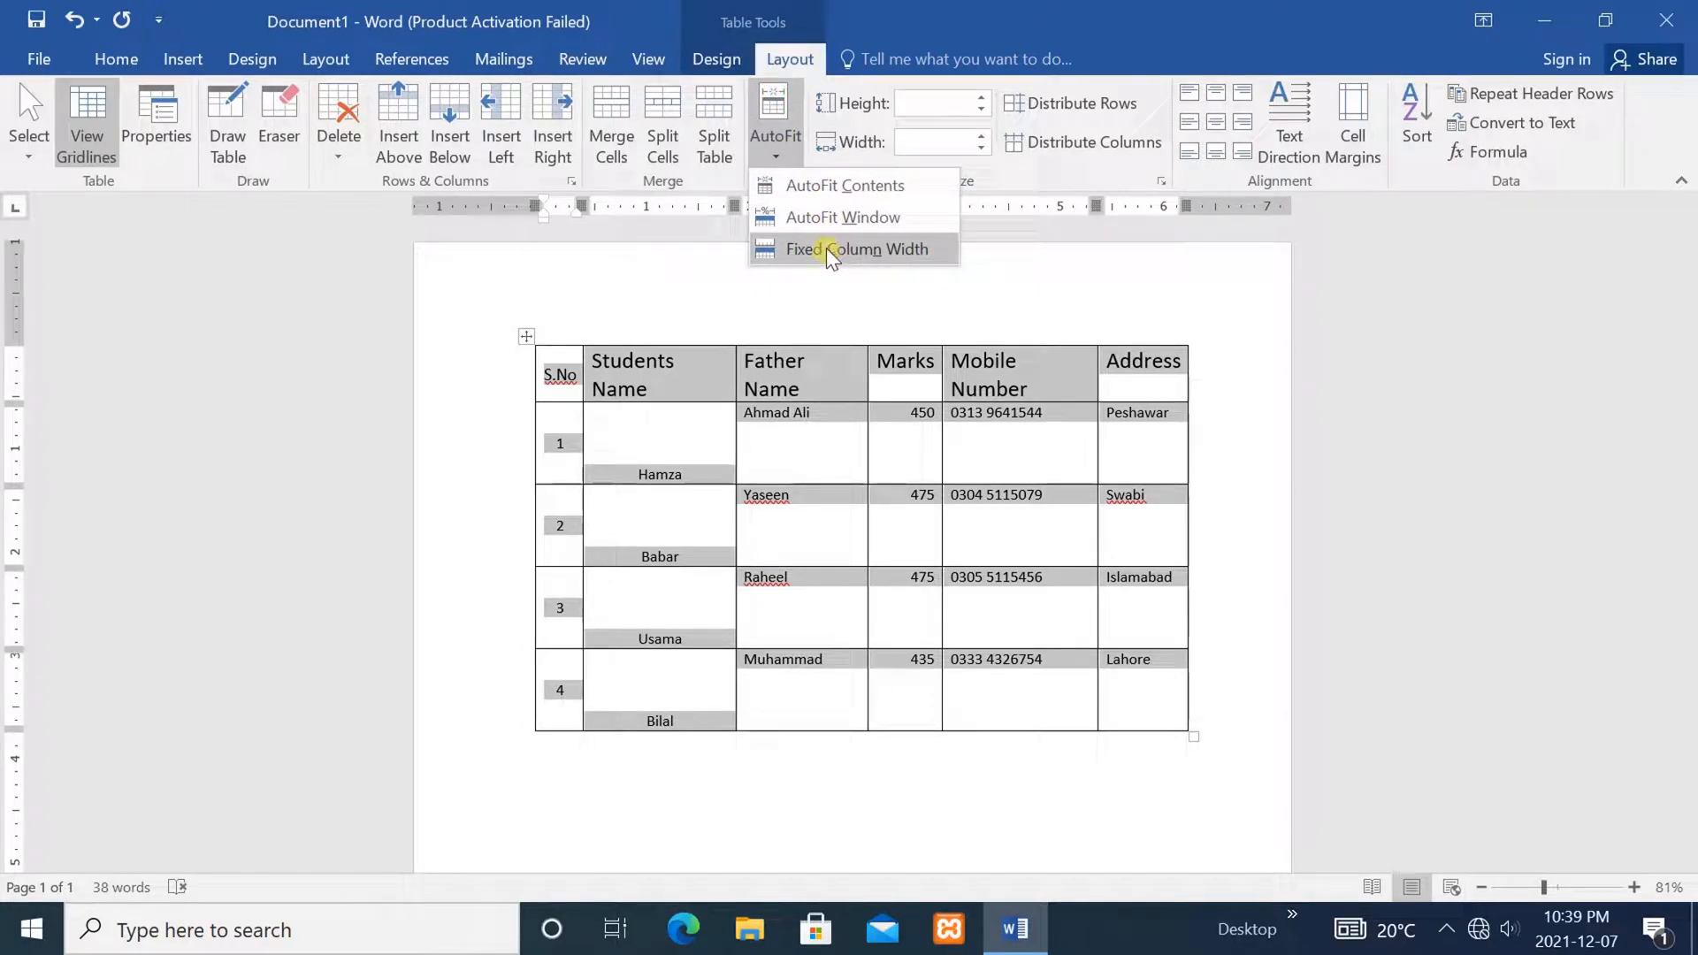
pyautogui.click(825, 186)
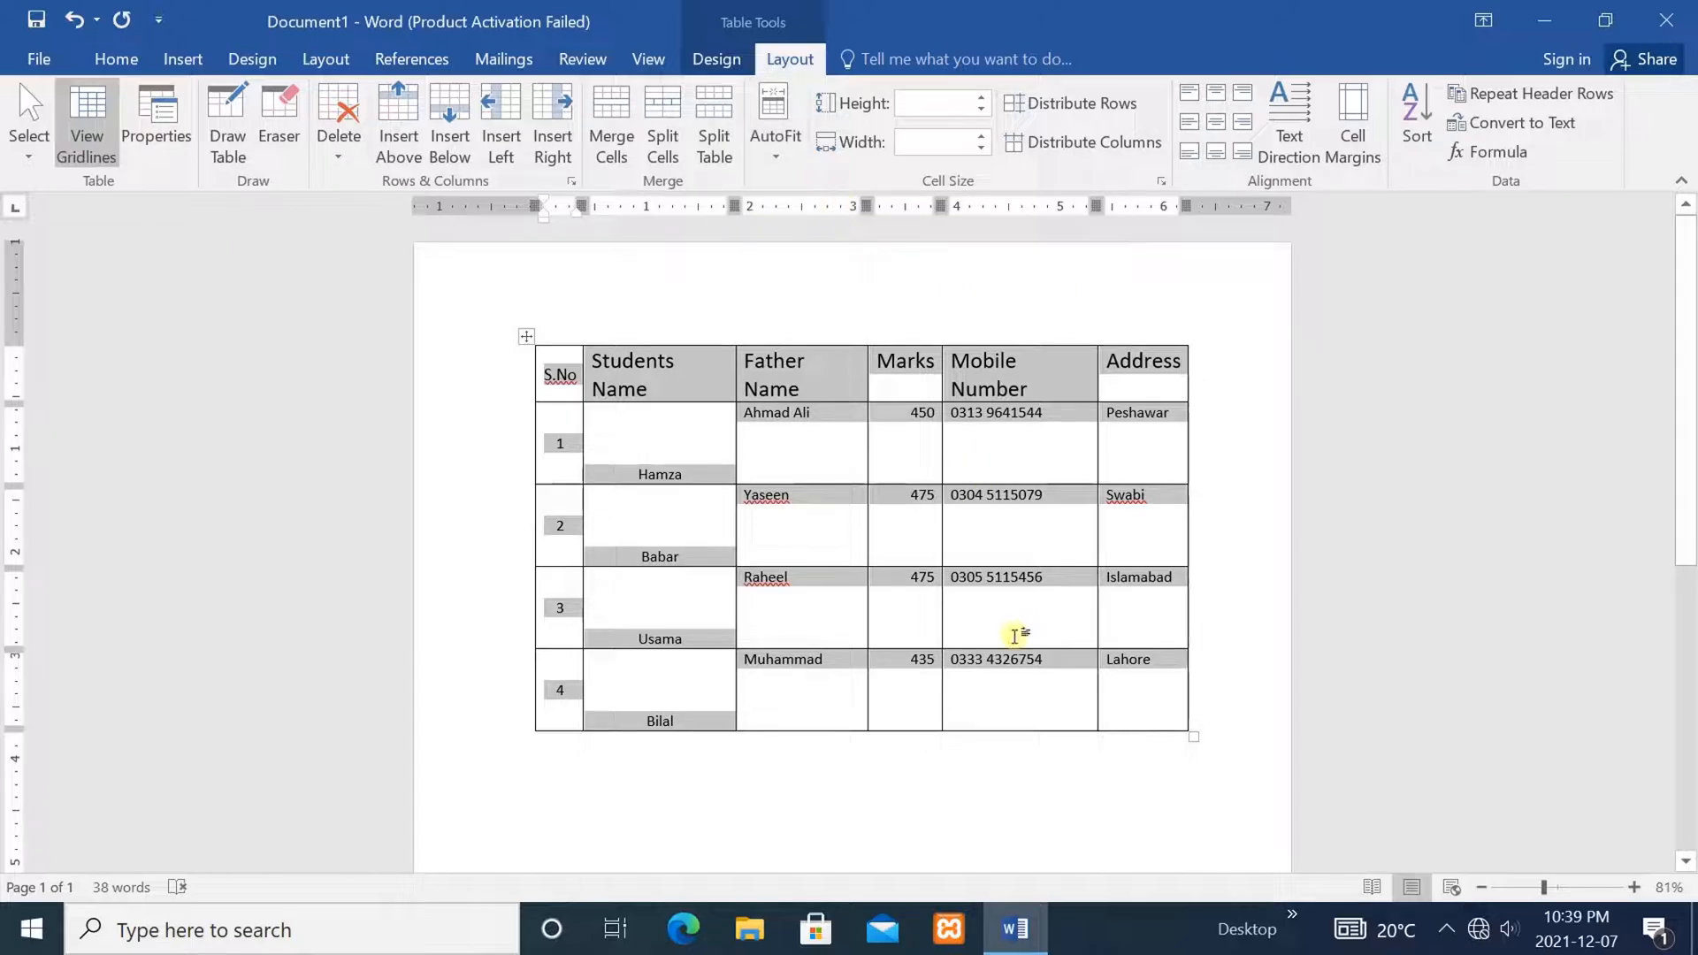
pyautogui.click(1084, 736)
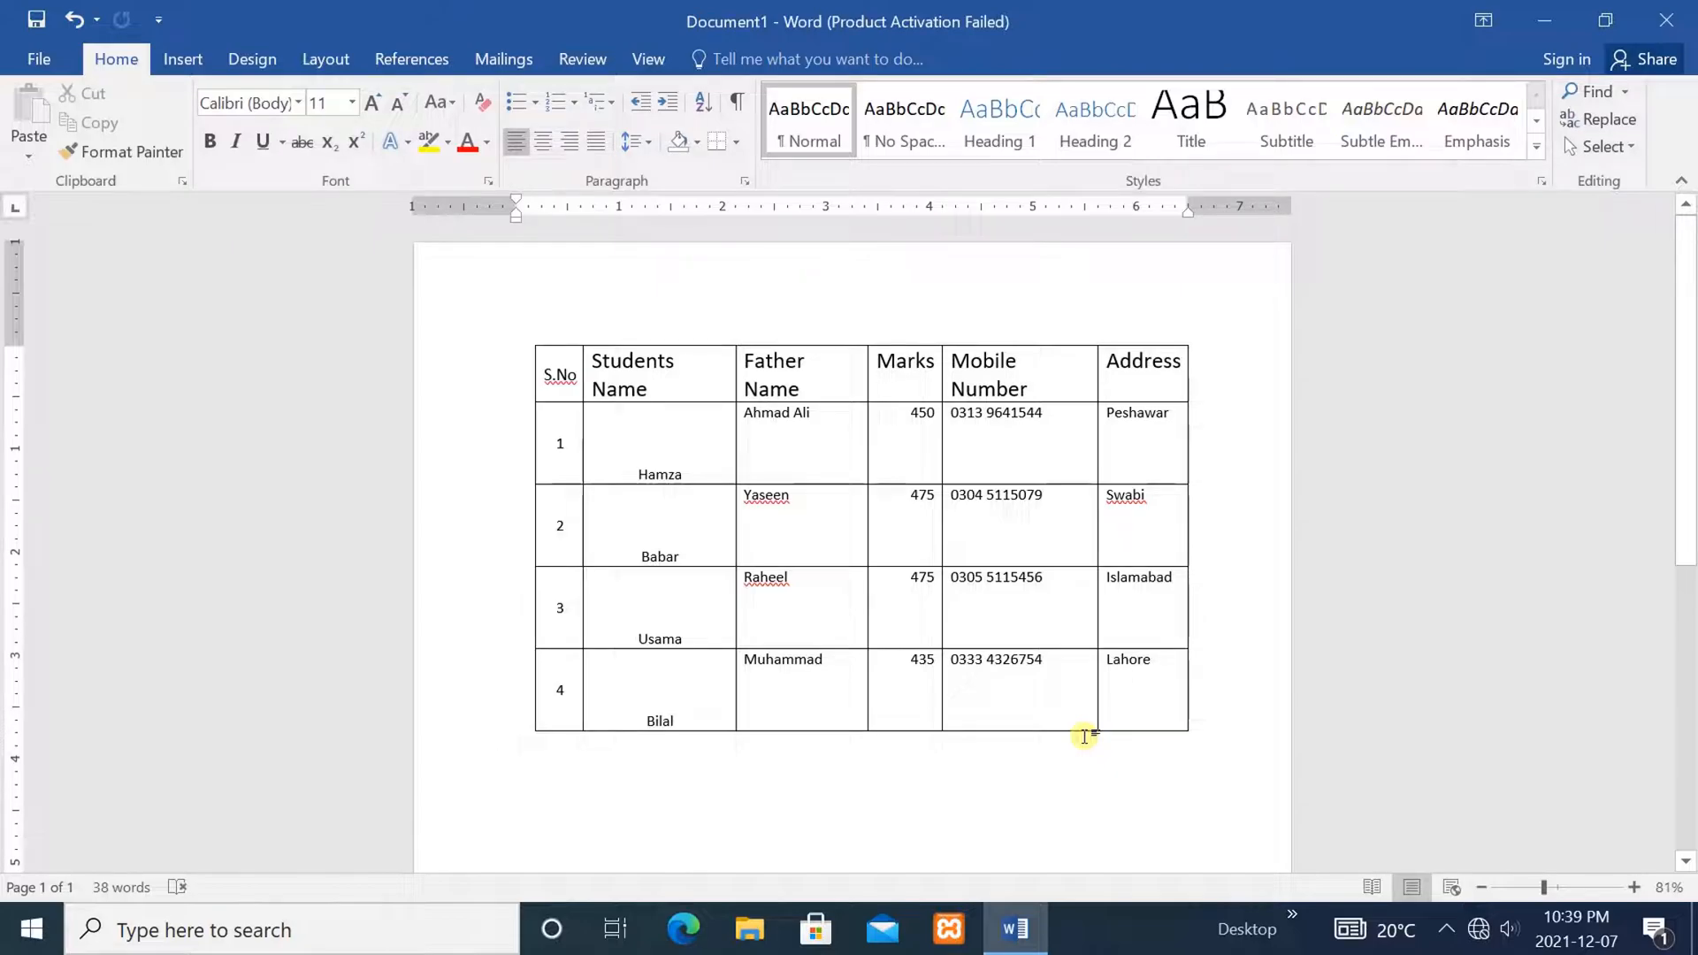
# Set the Yaseen row's height to 0.5" with the Height spinner
pyautogui.click(1076, 689)
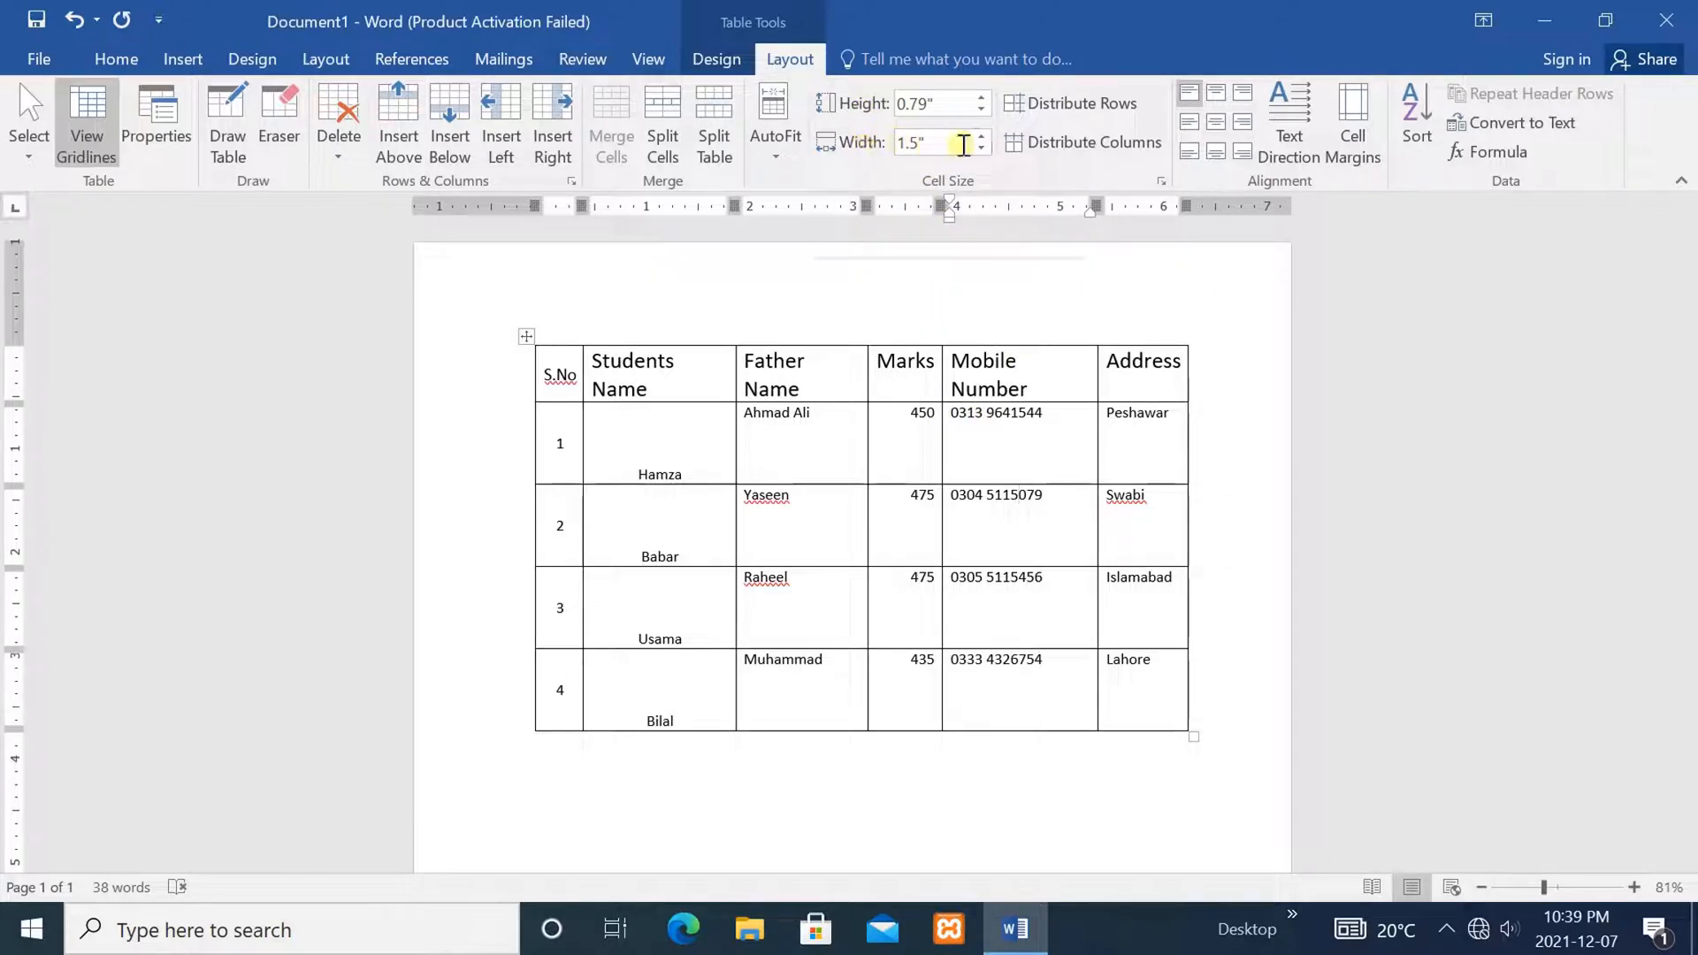
pyautogui.click(828, 497)
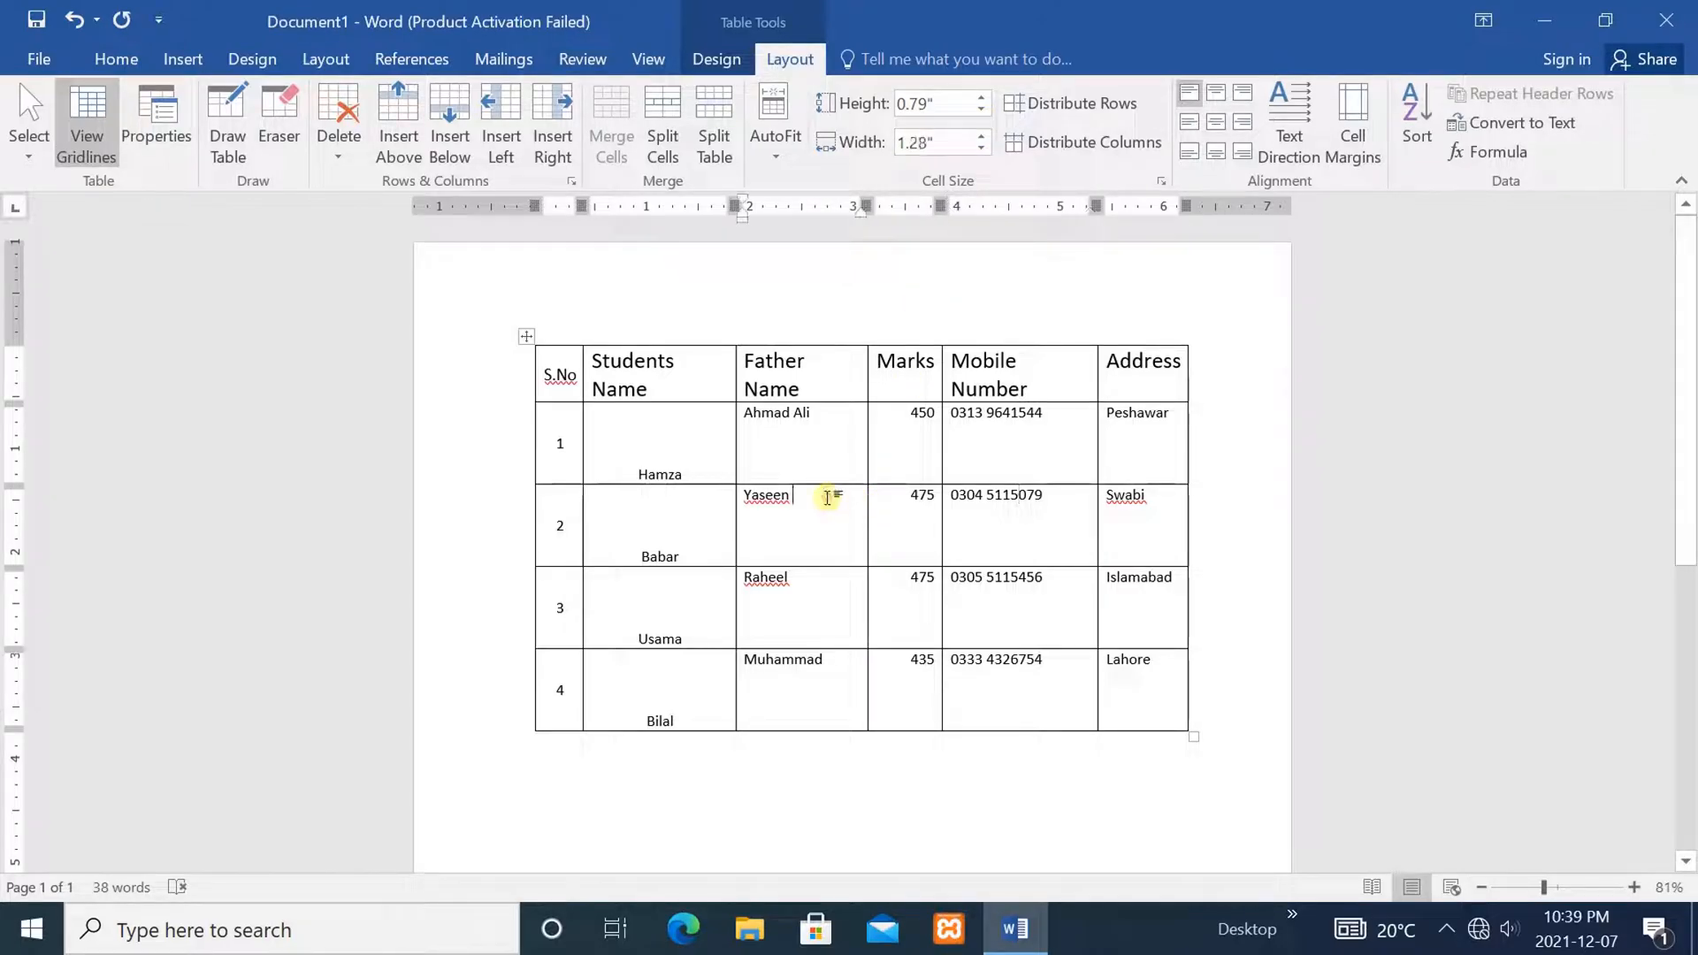
pyautogui.click(982, 98)
pyautogui.click(982, 97)
pyautogui.click(982, 97)
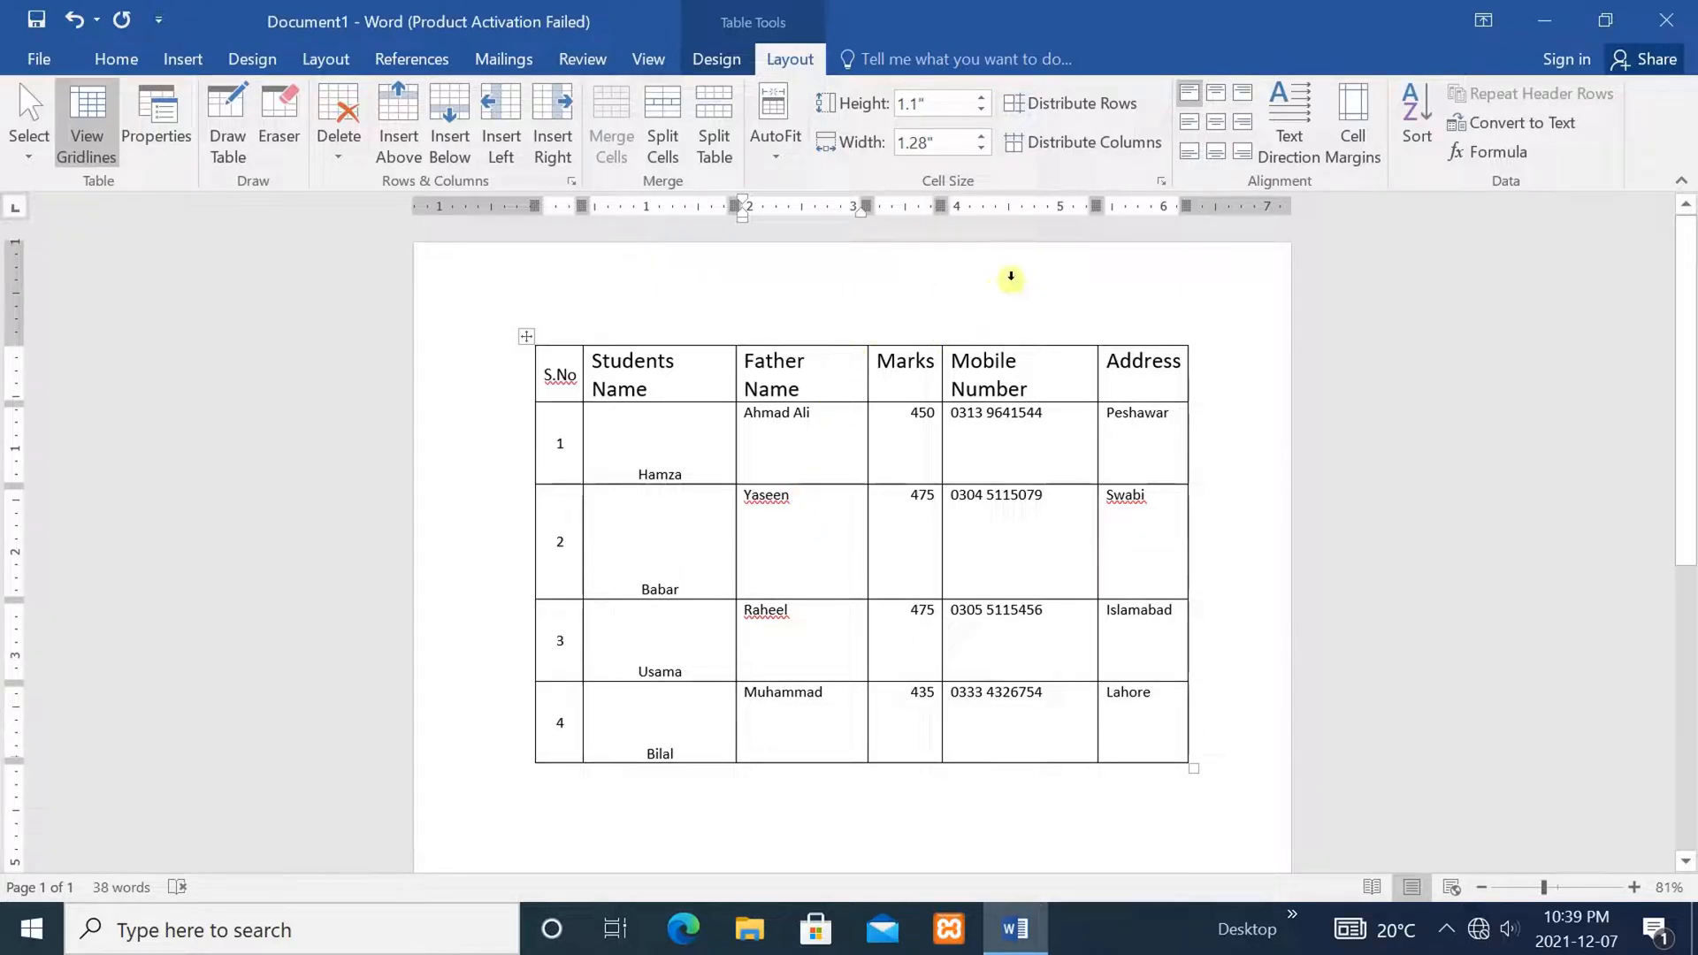
pyautogui.click(980, 110)
pyautogui.click(980, 108)
pyautogui.click(980, 109)
pyautogui.click(980, 109)
pyautogui.click(980, 109)
pyautogui.click(980, 109)
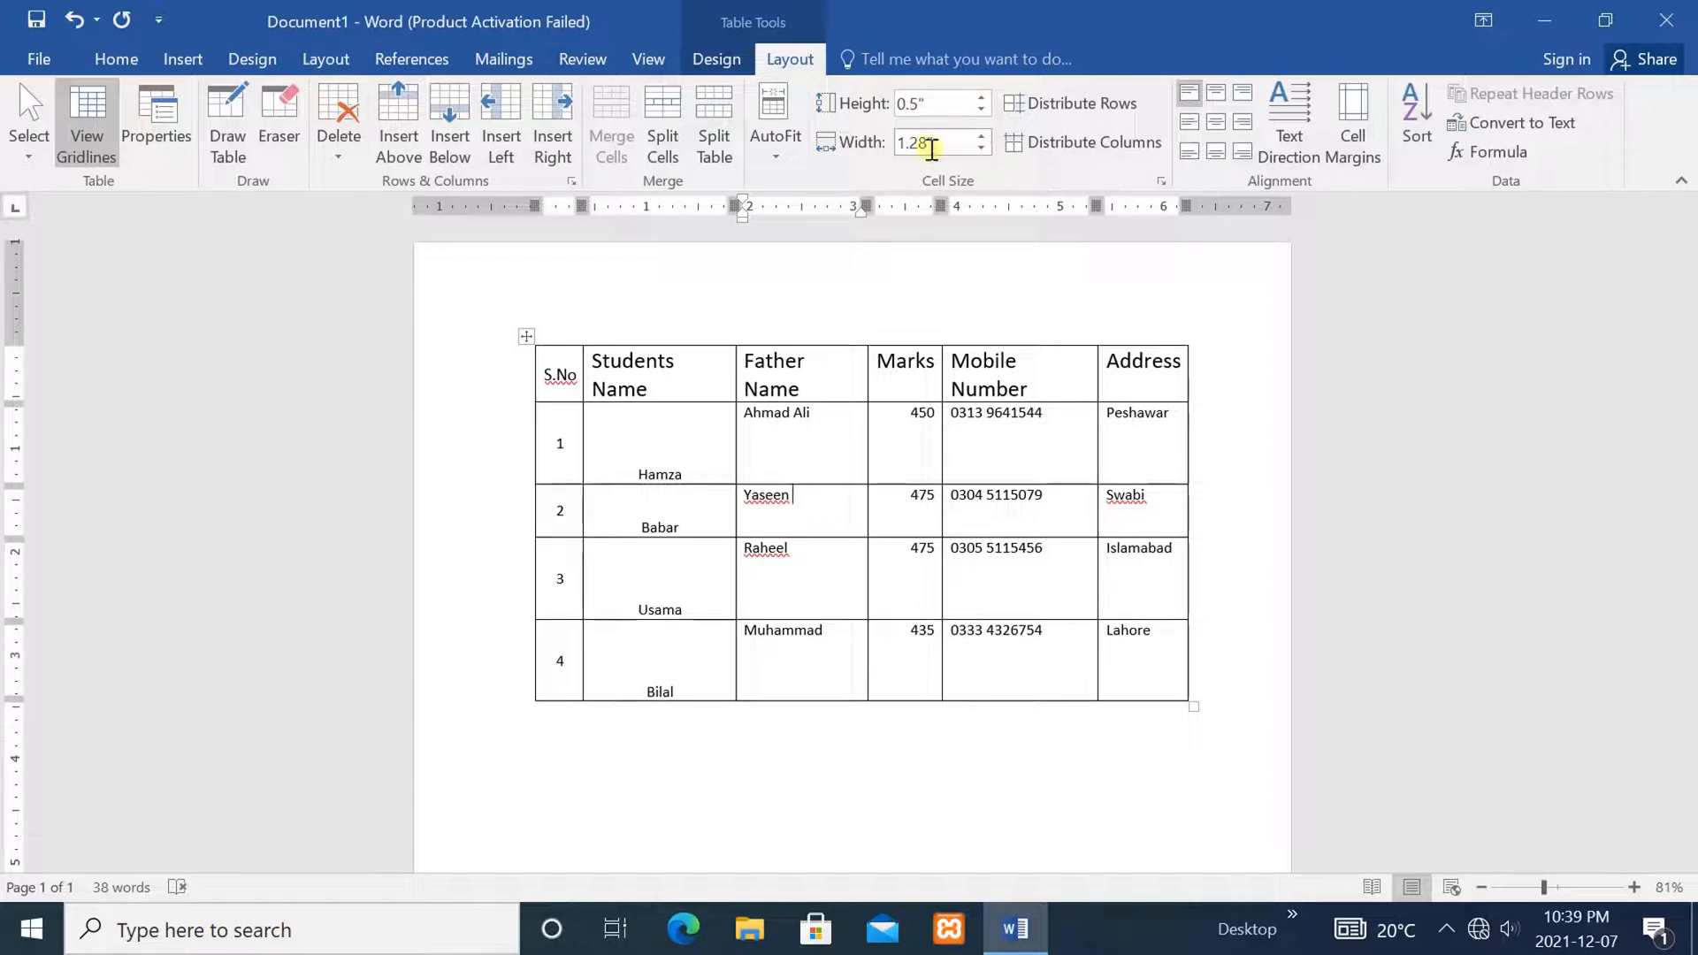
# Set the Father Name column width to 1.4" so its header fits on one line
pyautogui.click(980, 147)
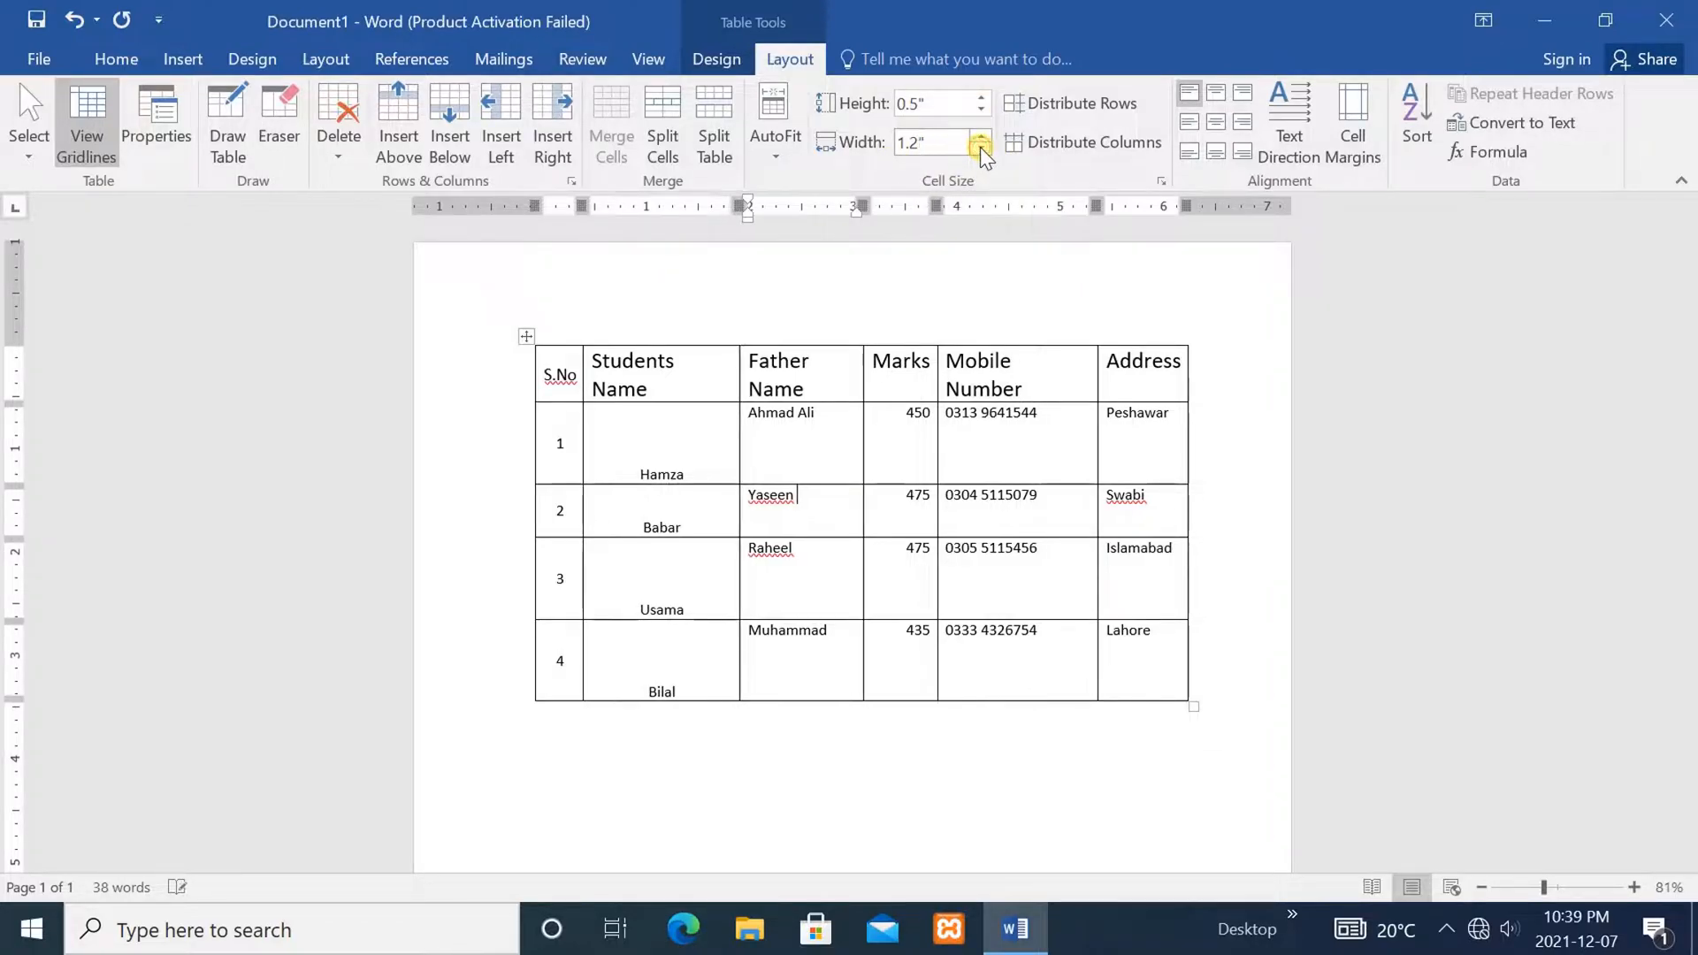
pyautogui.click(980, 147)
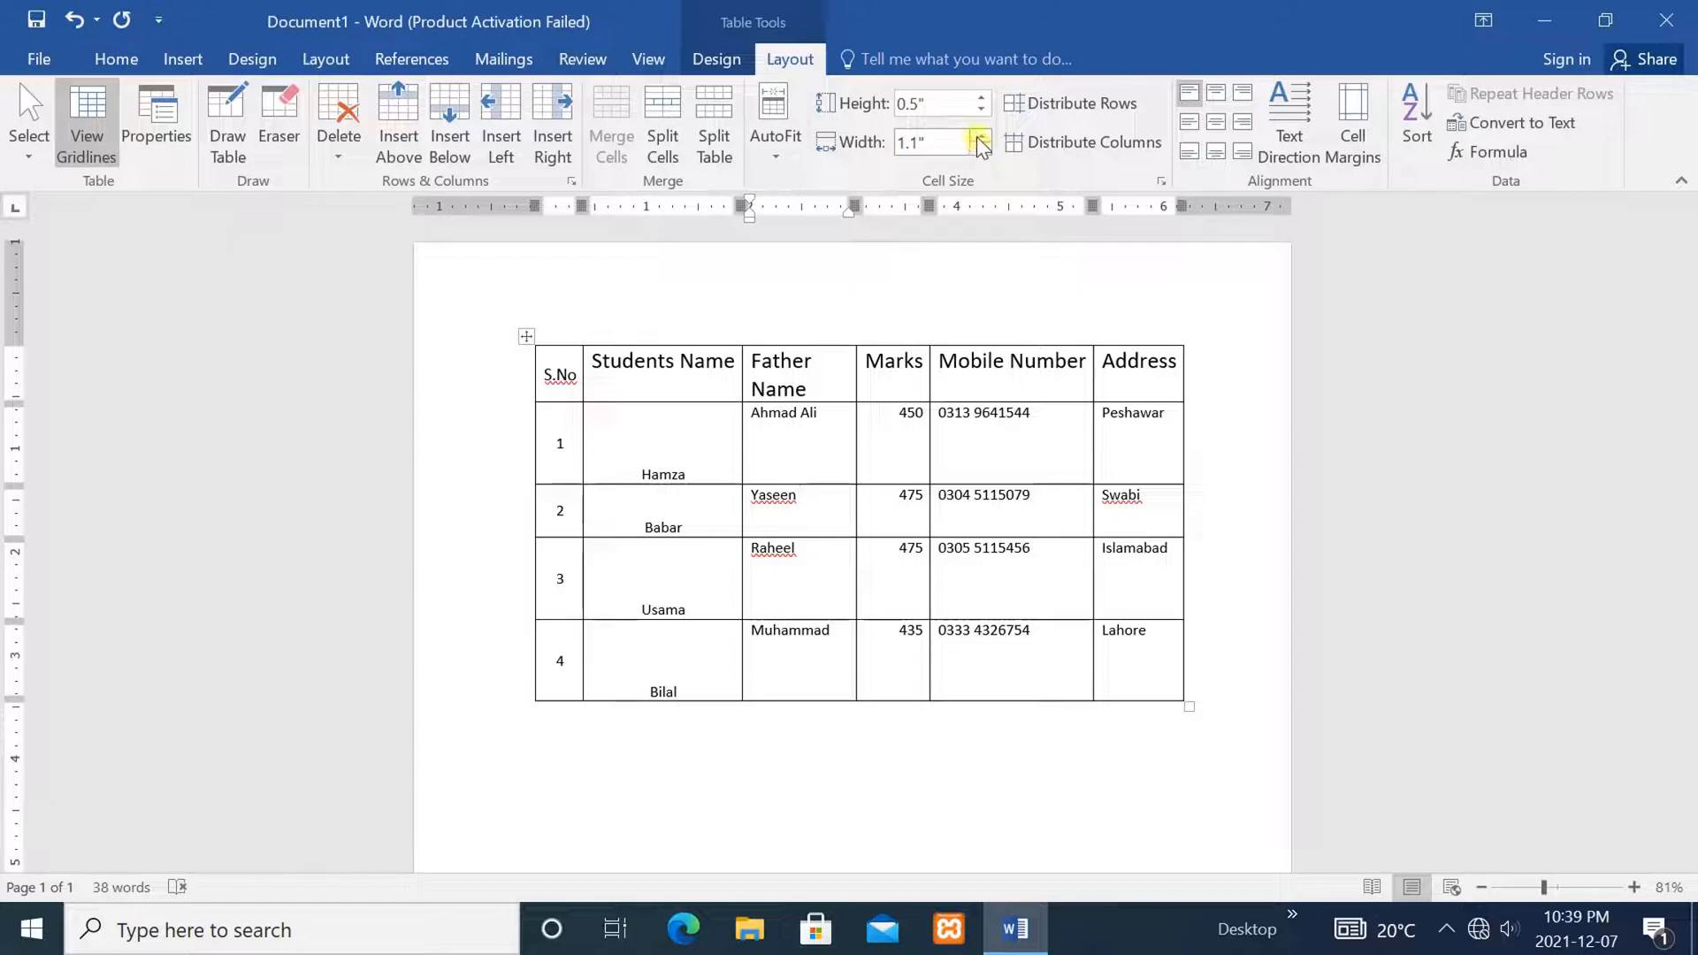
pyautogui.click(980, 136)
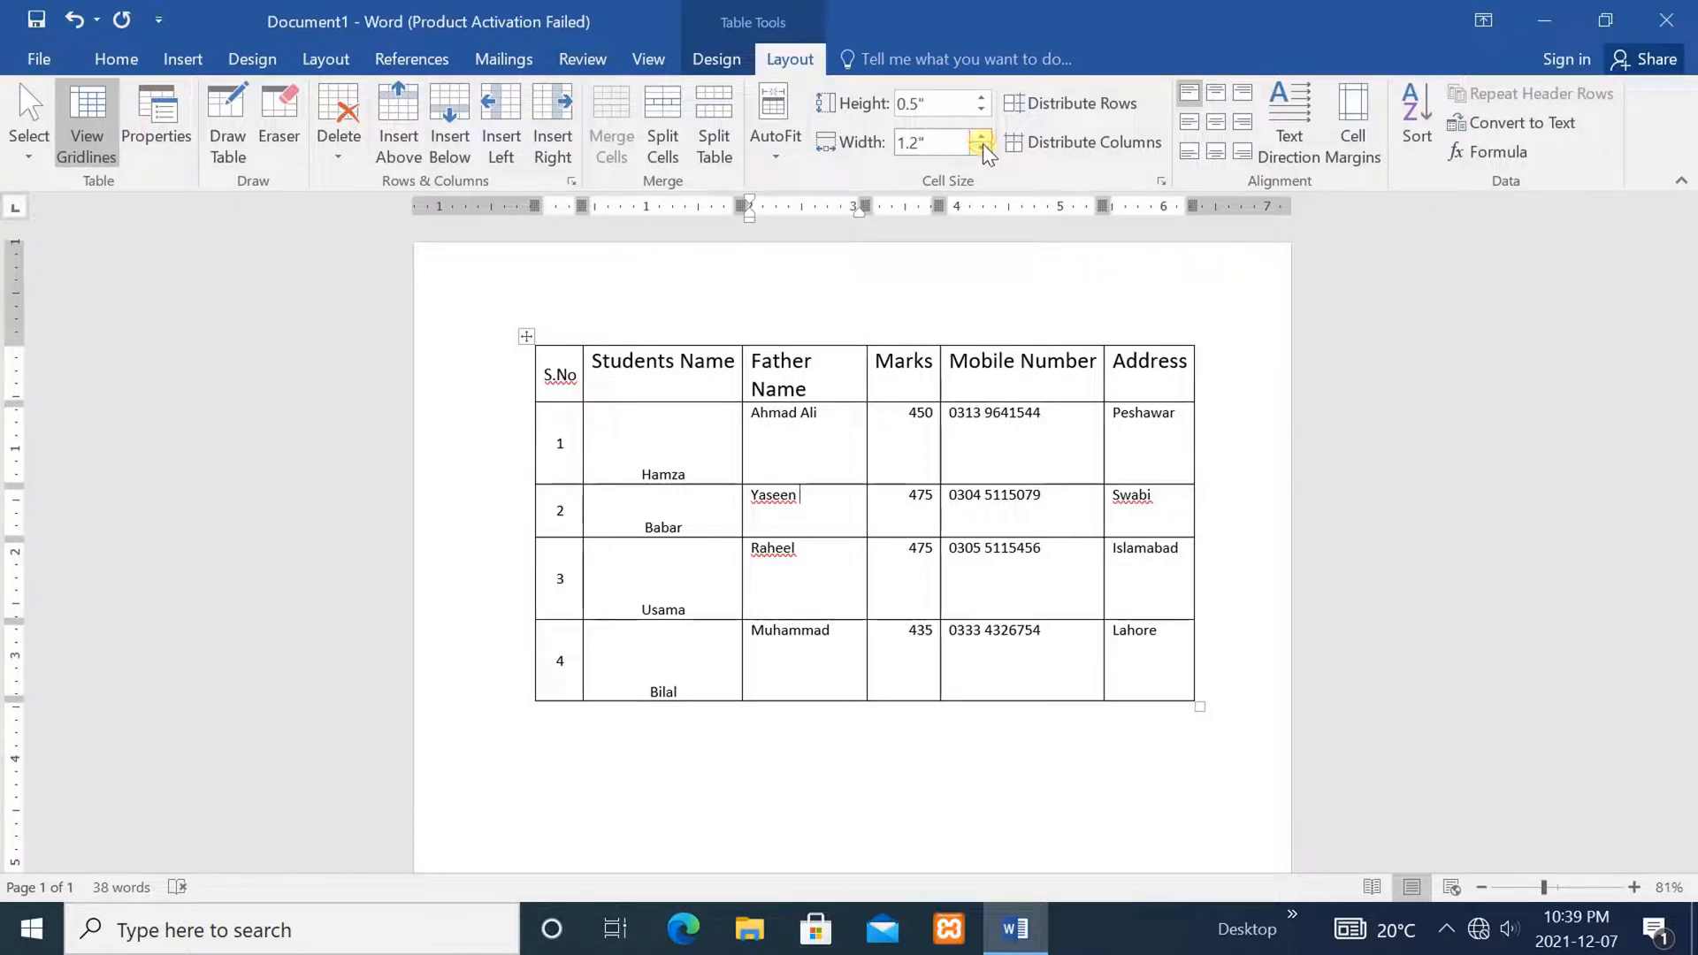
pyautogui.click(981, 146)
pyautogui.click(979, 136)
pyautogui.click(979, 137)
pyautogui.click(980, 137)
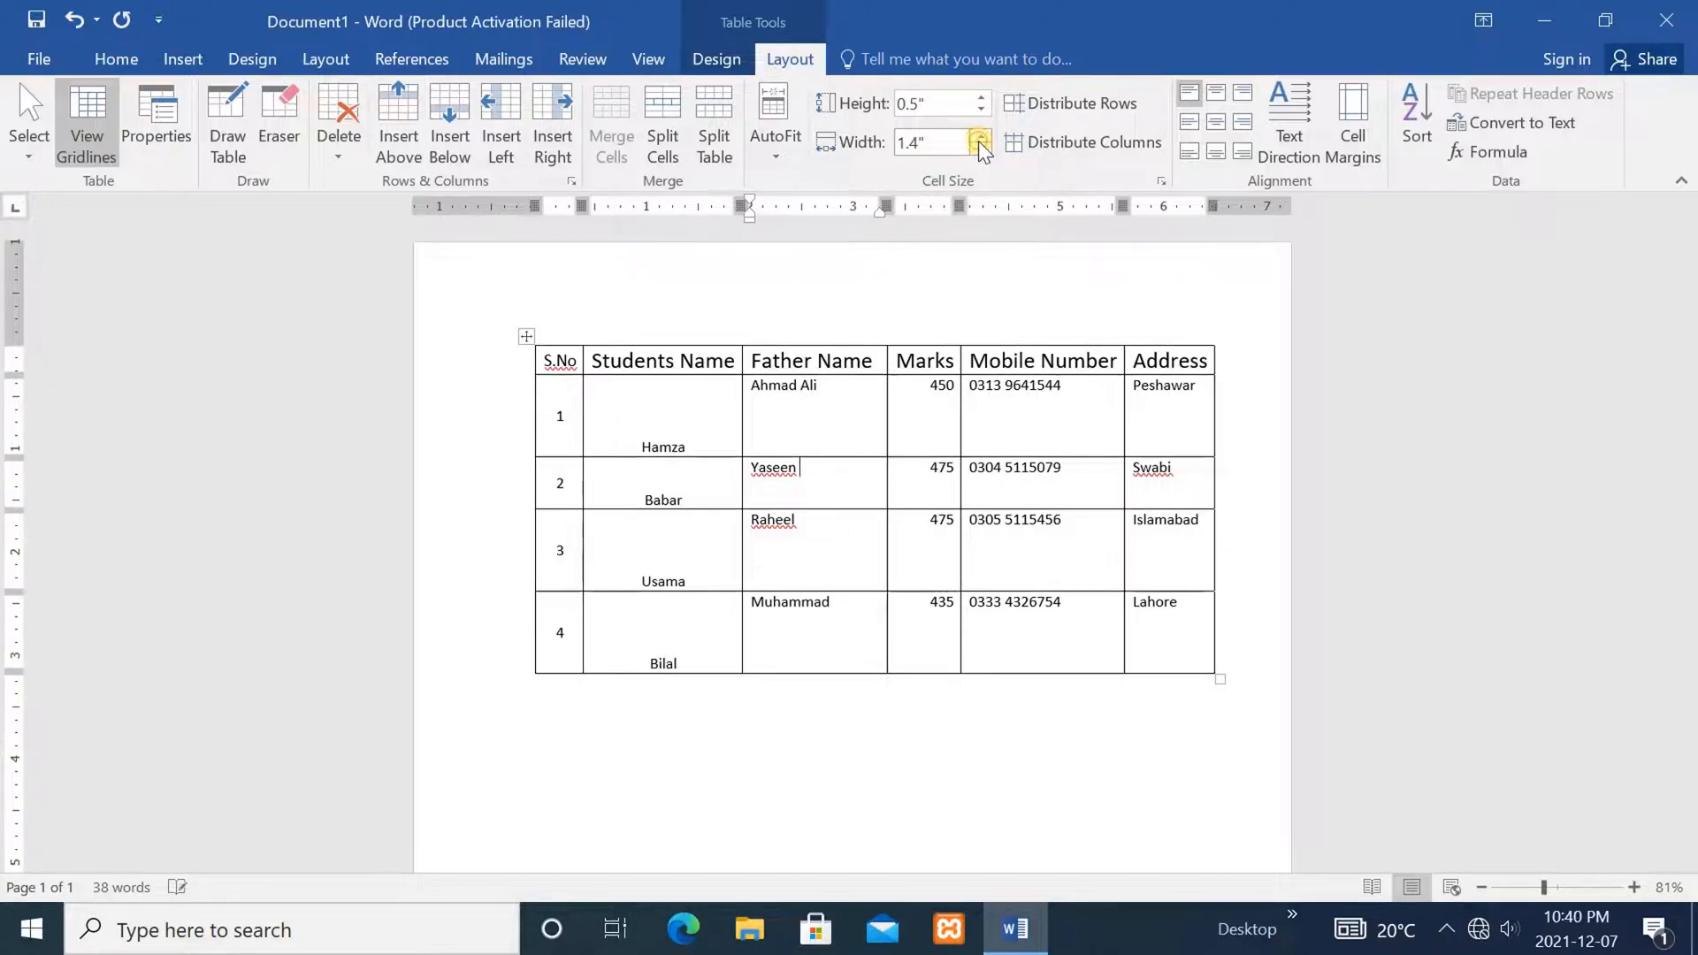
pyautogui.click(729, 652)
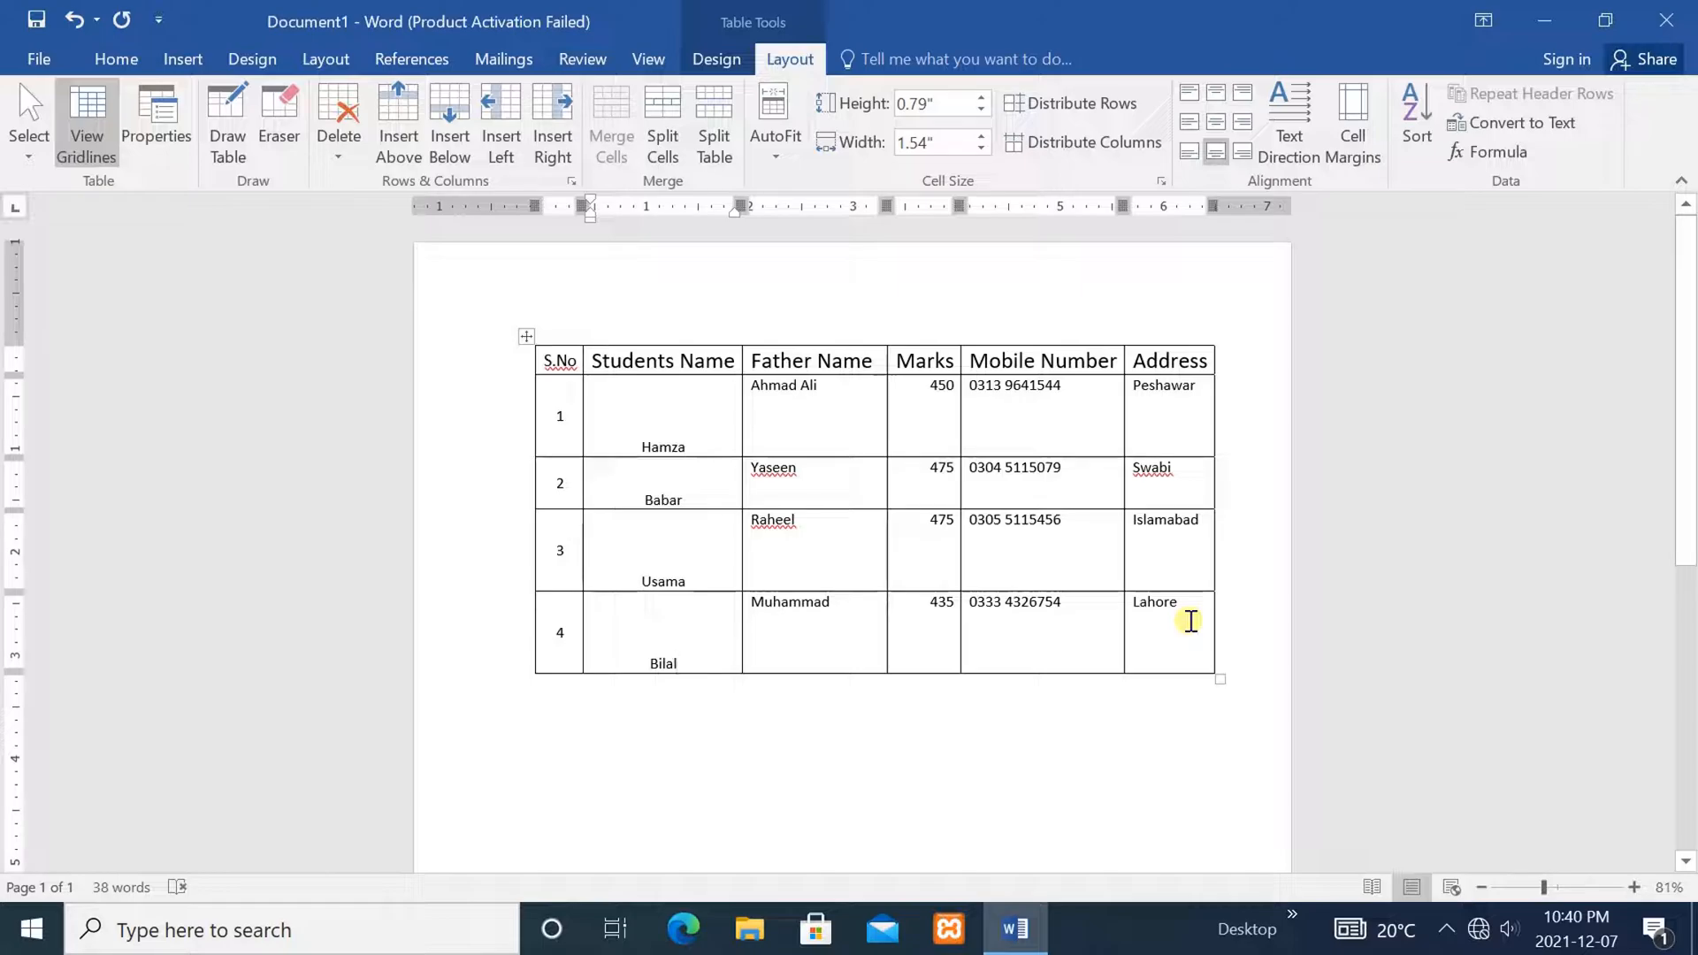
pyautogui.moveTo(1200, 622)
pyautogui.mouseDown()
pyautogui.moveTo(682, 504)
pyautogui.moveTo(550, 380)
pyautogui.mouseUp()
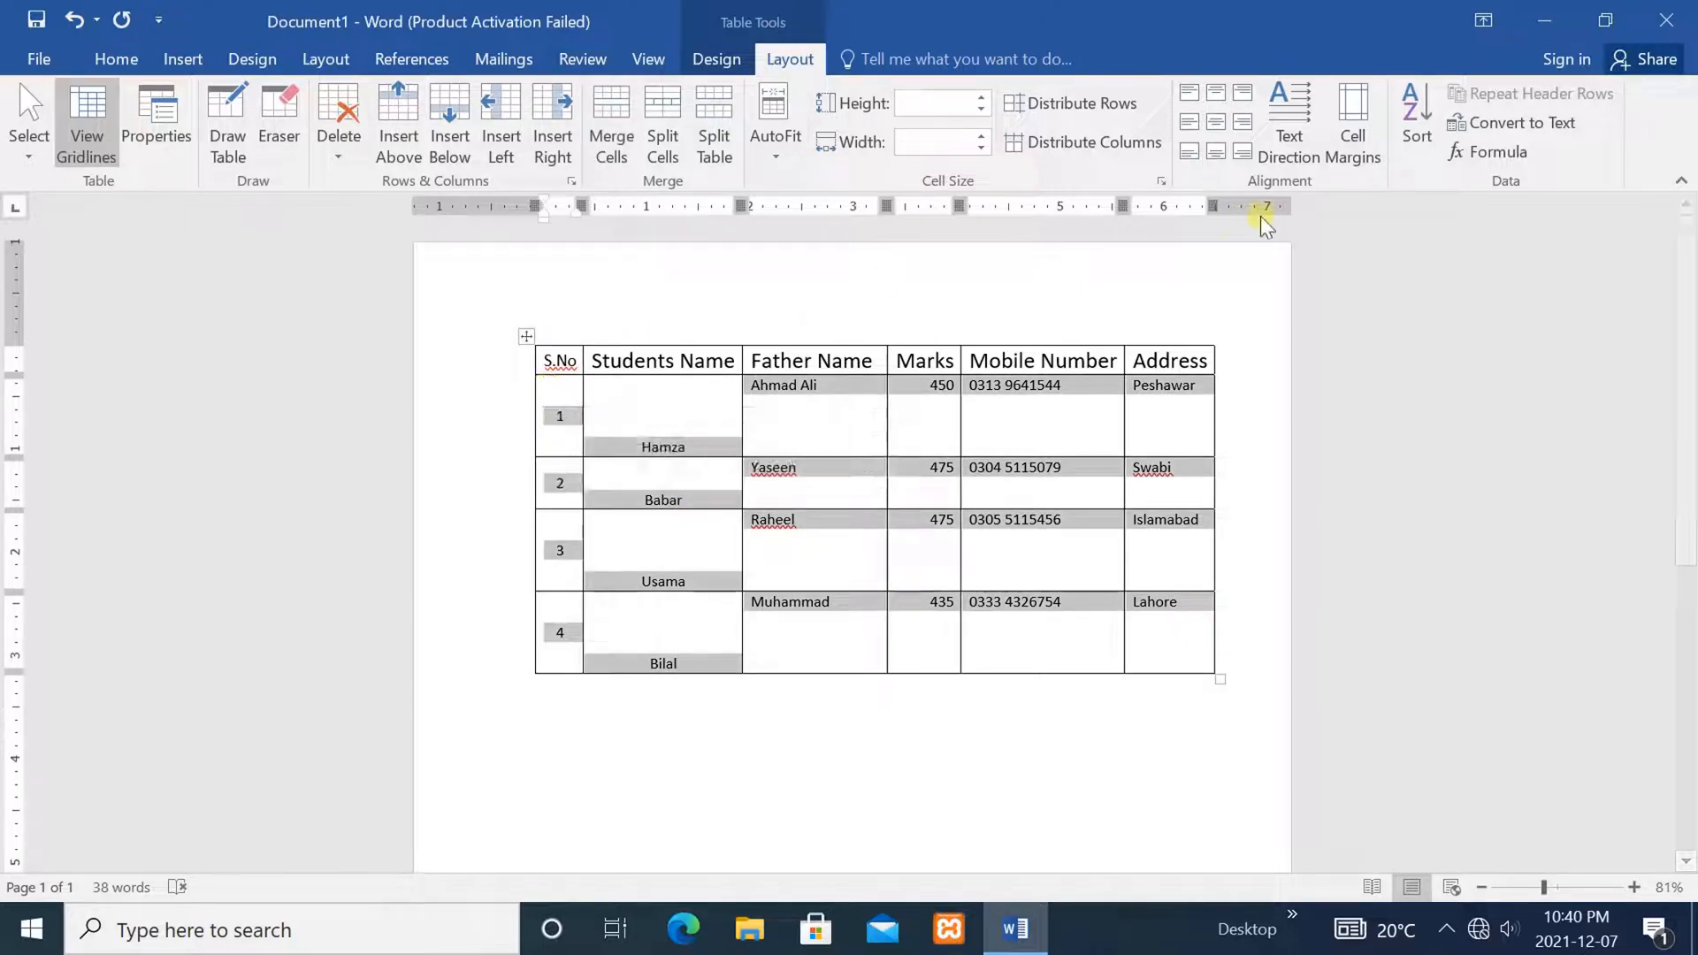
pyautogui.click(1485, 126)
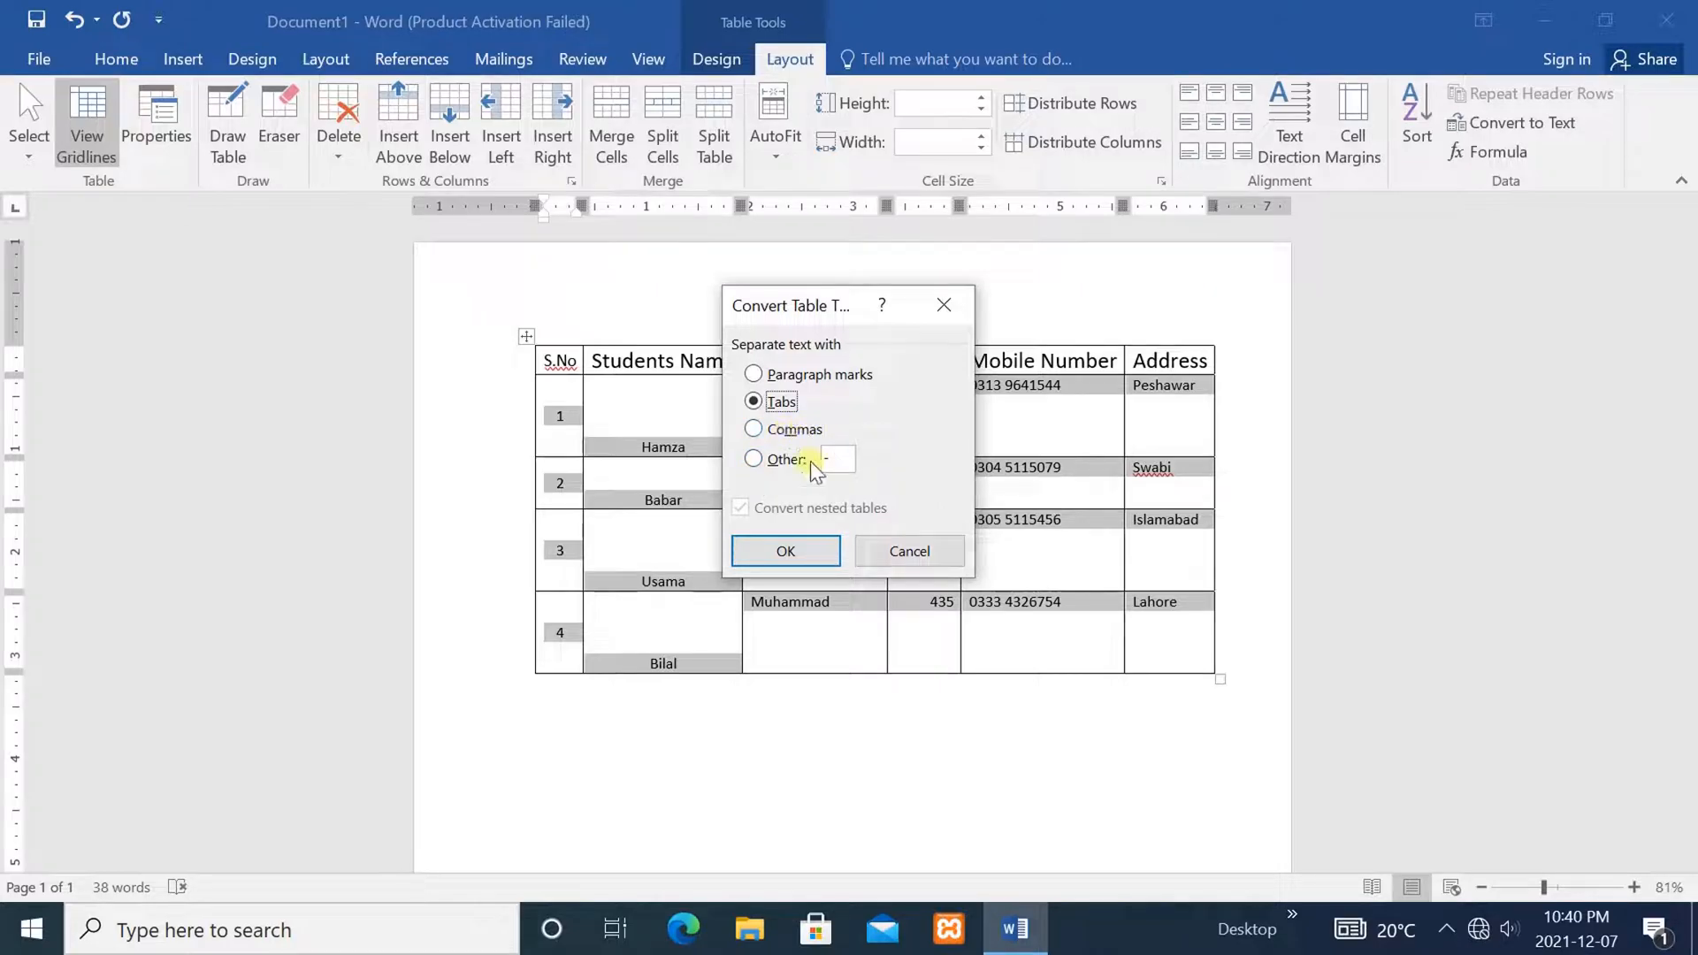
pyautogui.click(787, 551)
pyautogui.click(973, 643)
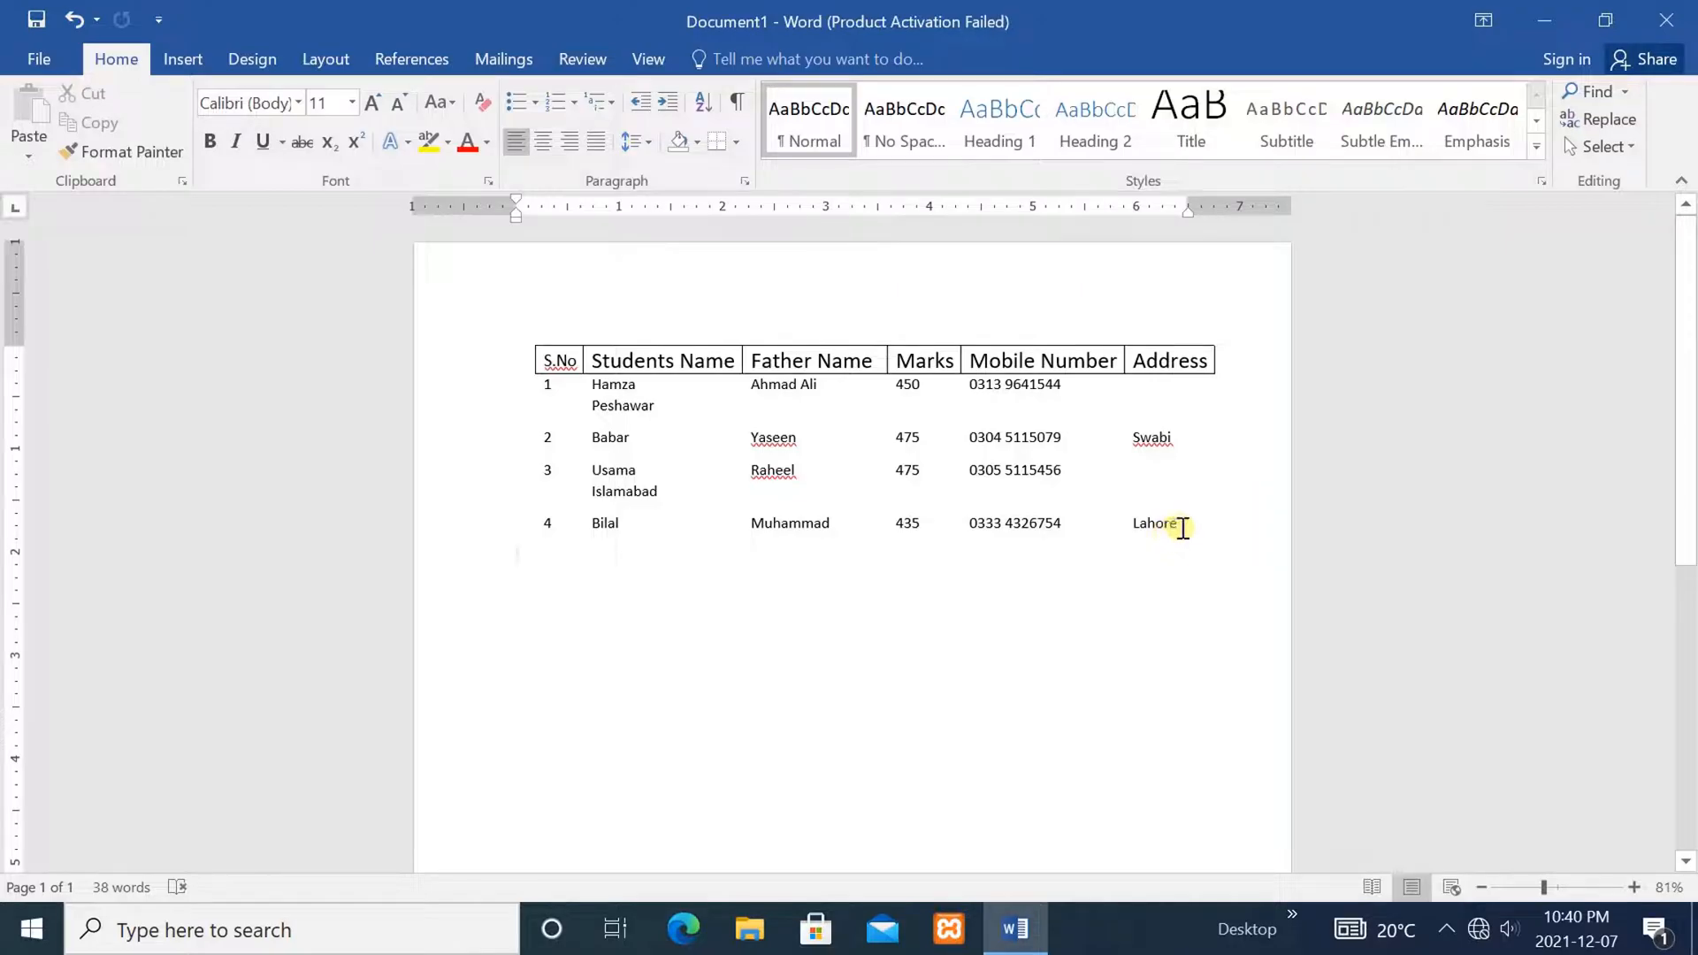
pyautogui.hotkey('ctrl', 'a')
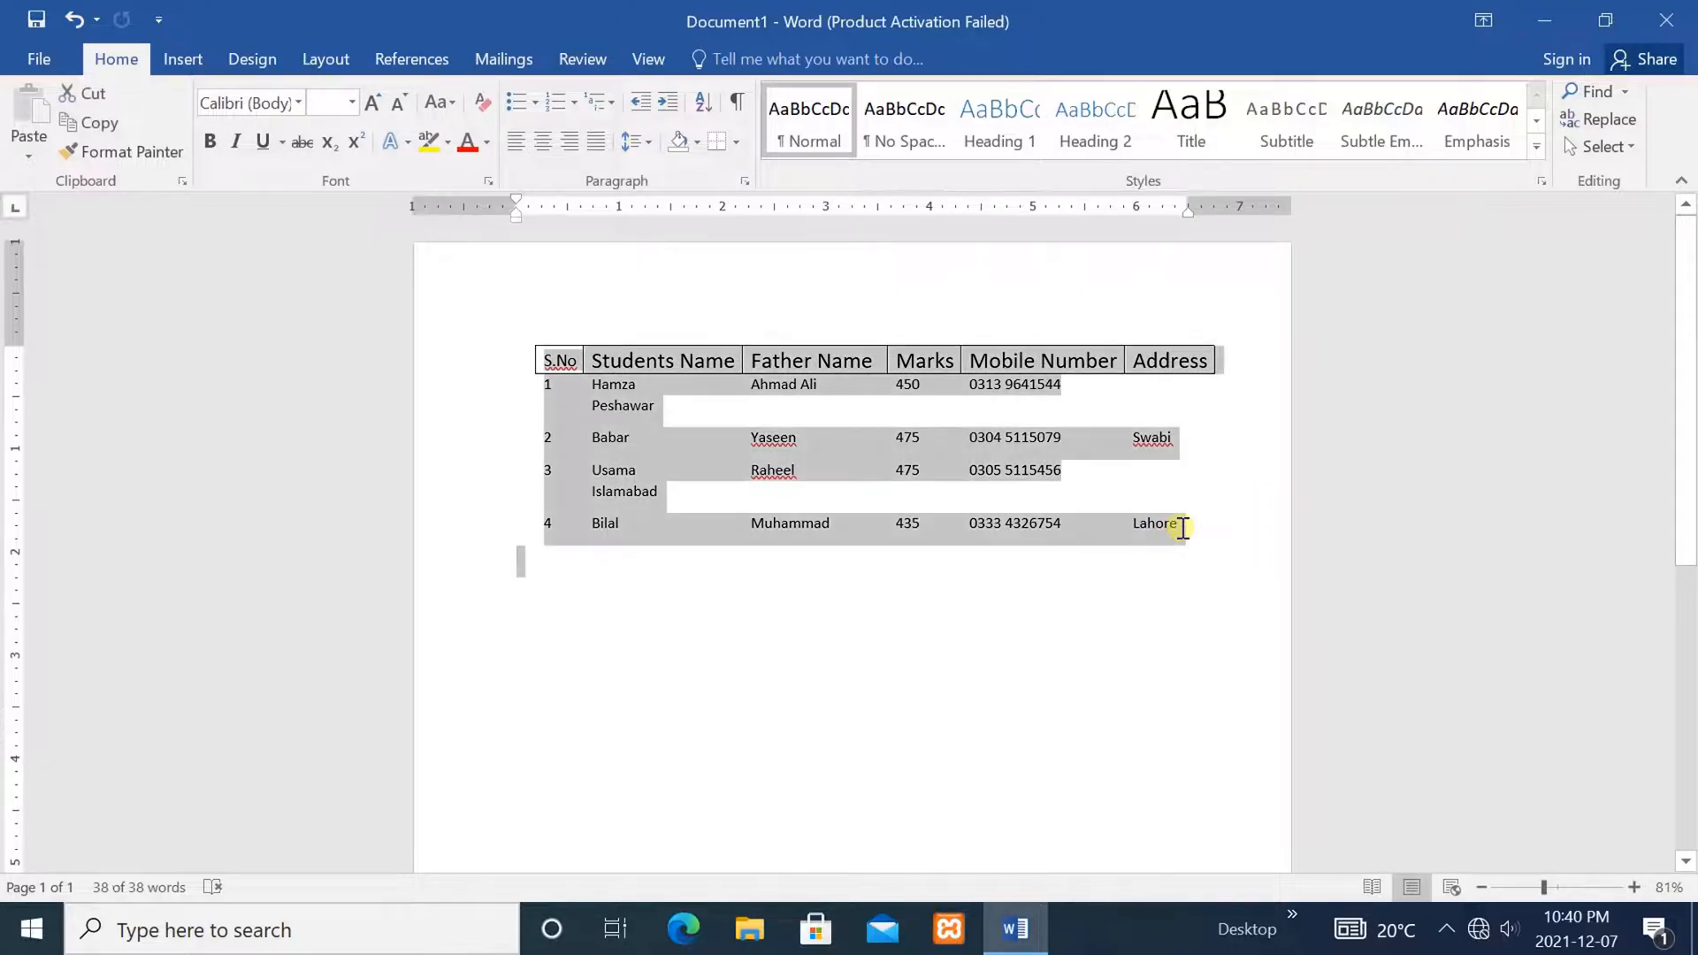
pyautogui.click(1120, 698)
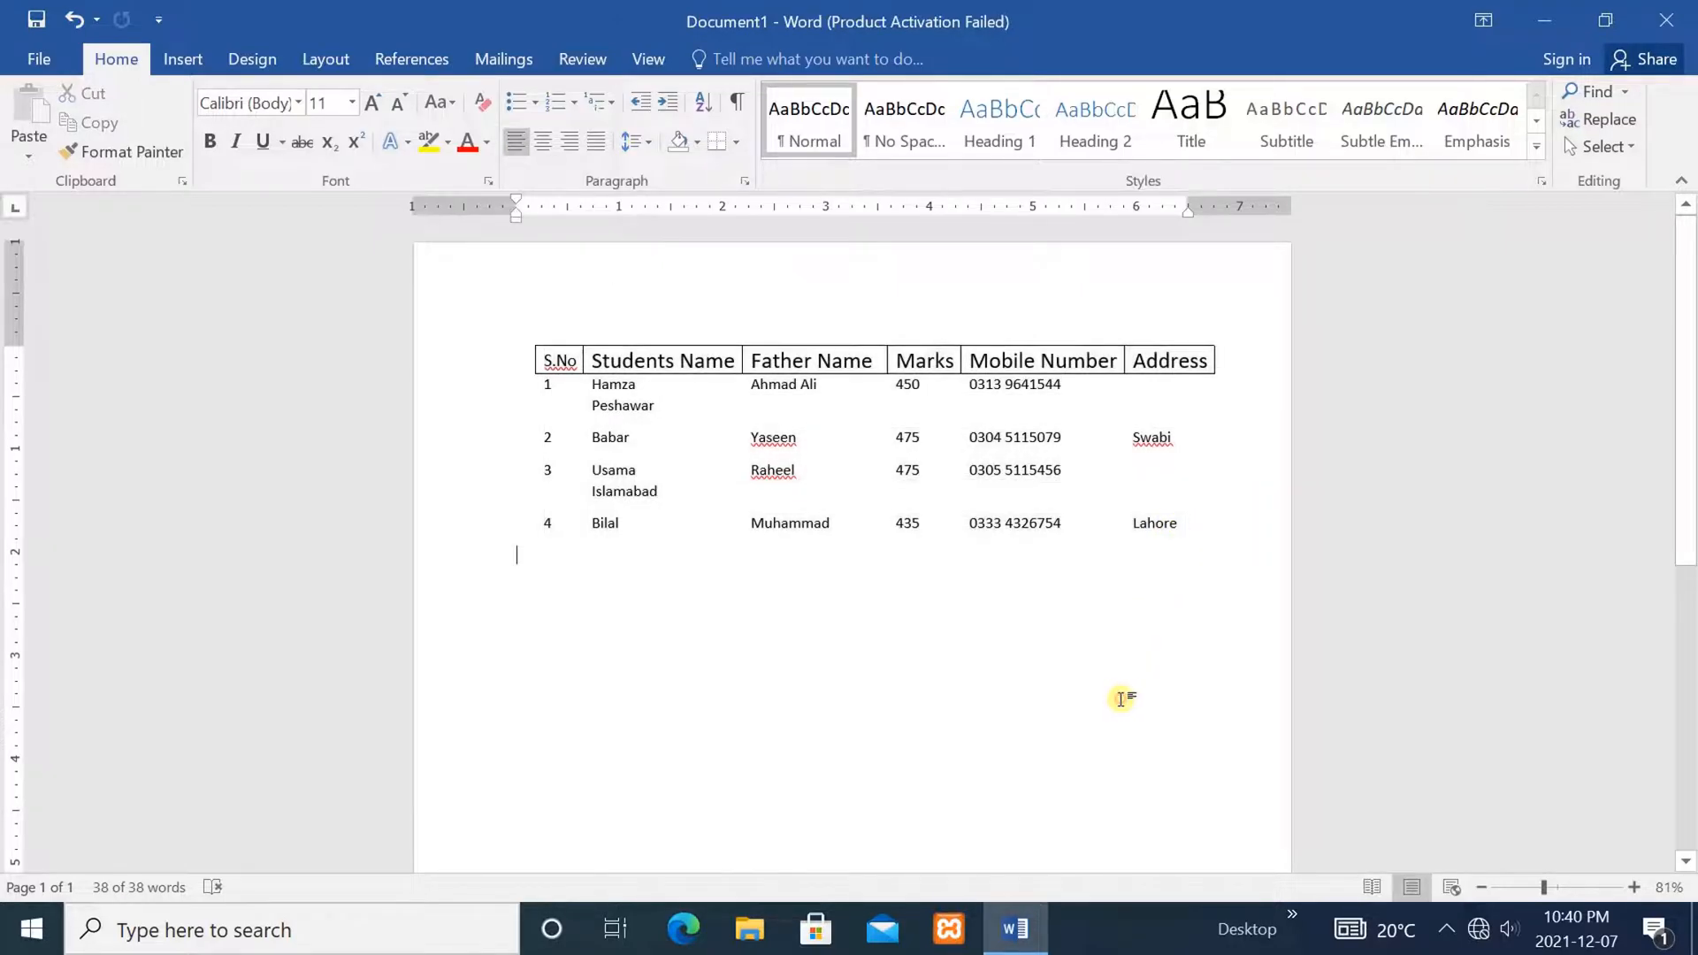
pyautogui.hotkey('ctrl', 'z')
pyautogui.click(1188, 763)
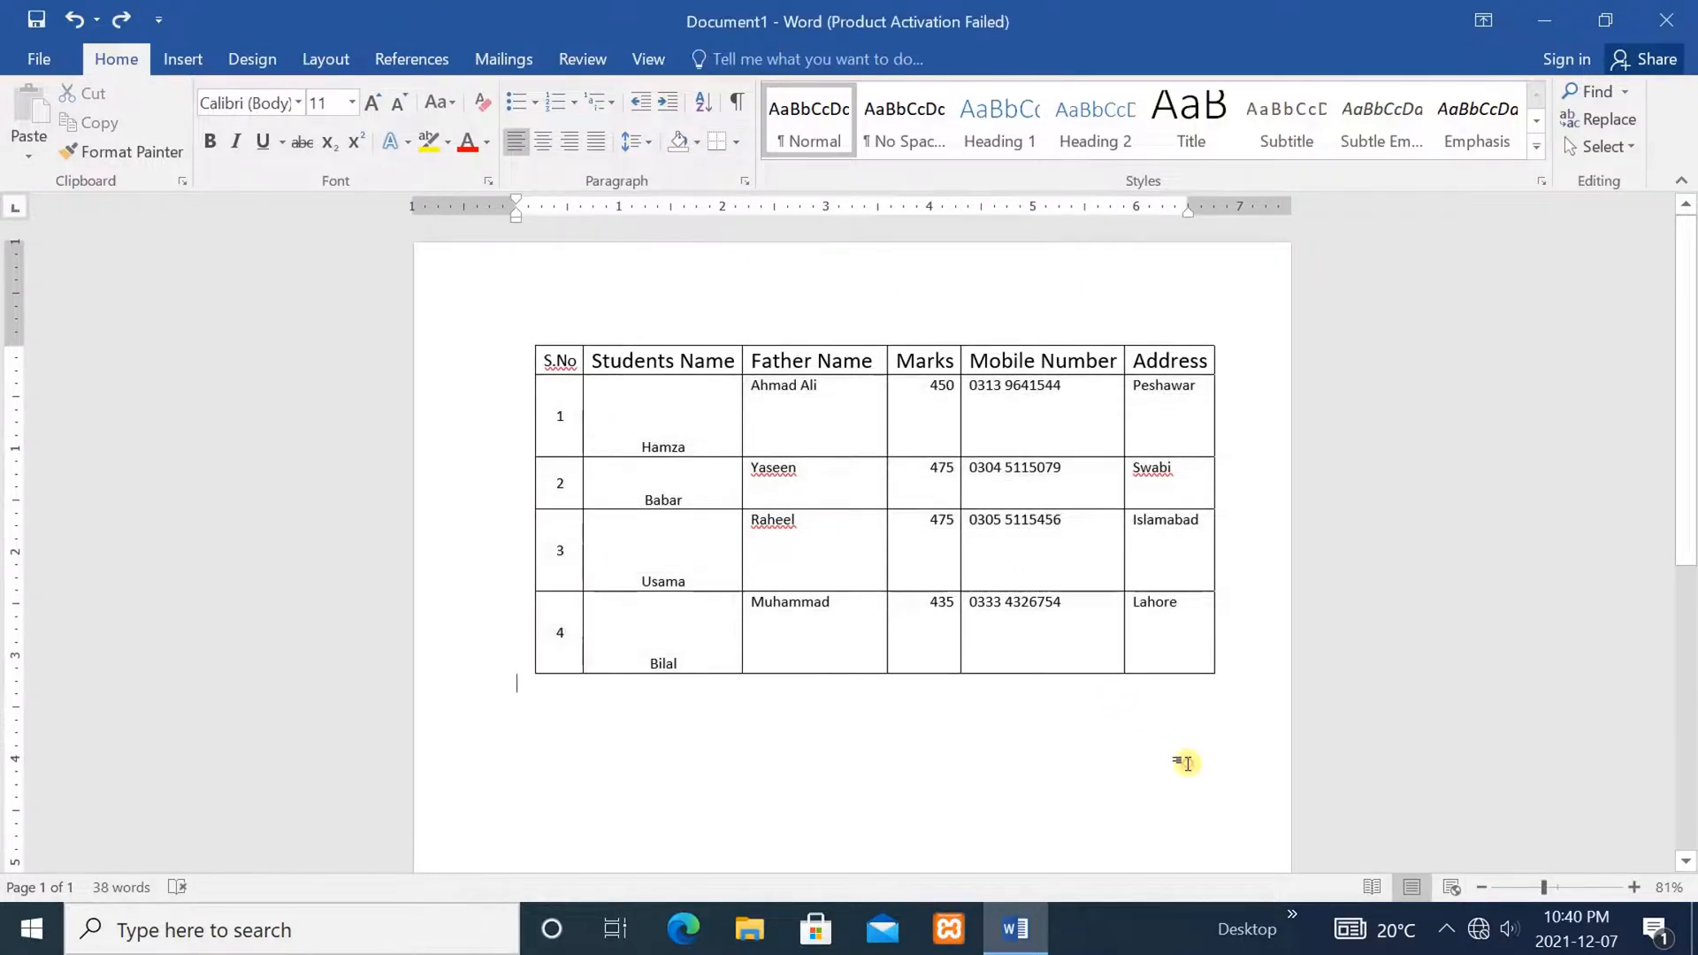
pyautogui.moveTo(1234, 712); pyautogui.dragTo(528, 331)
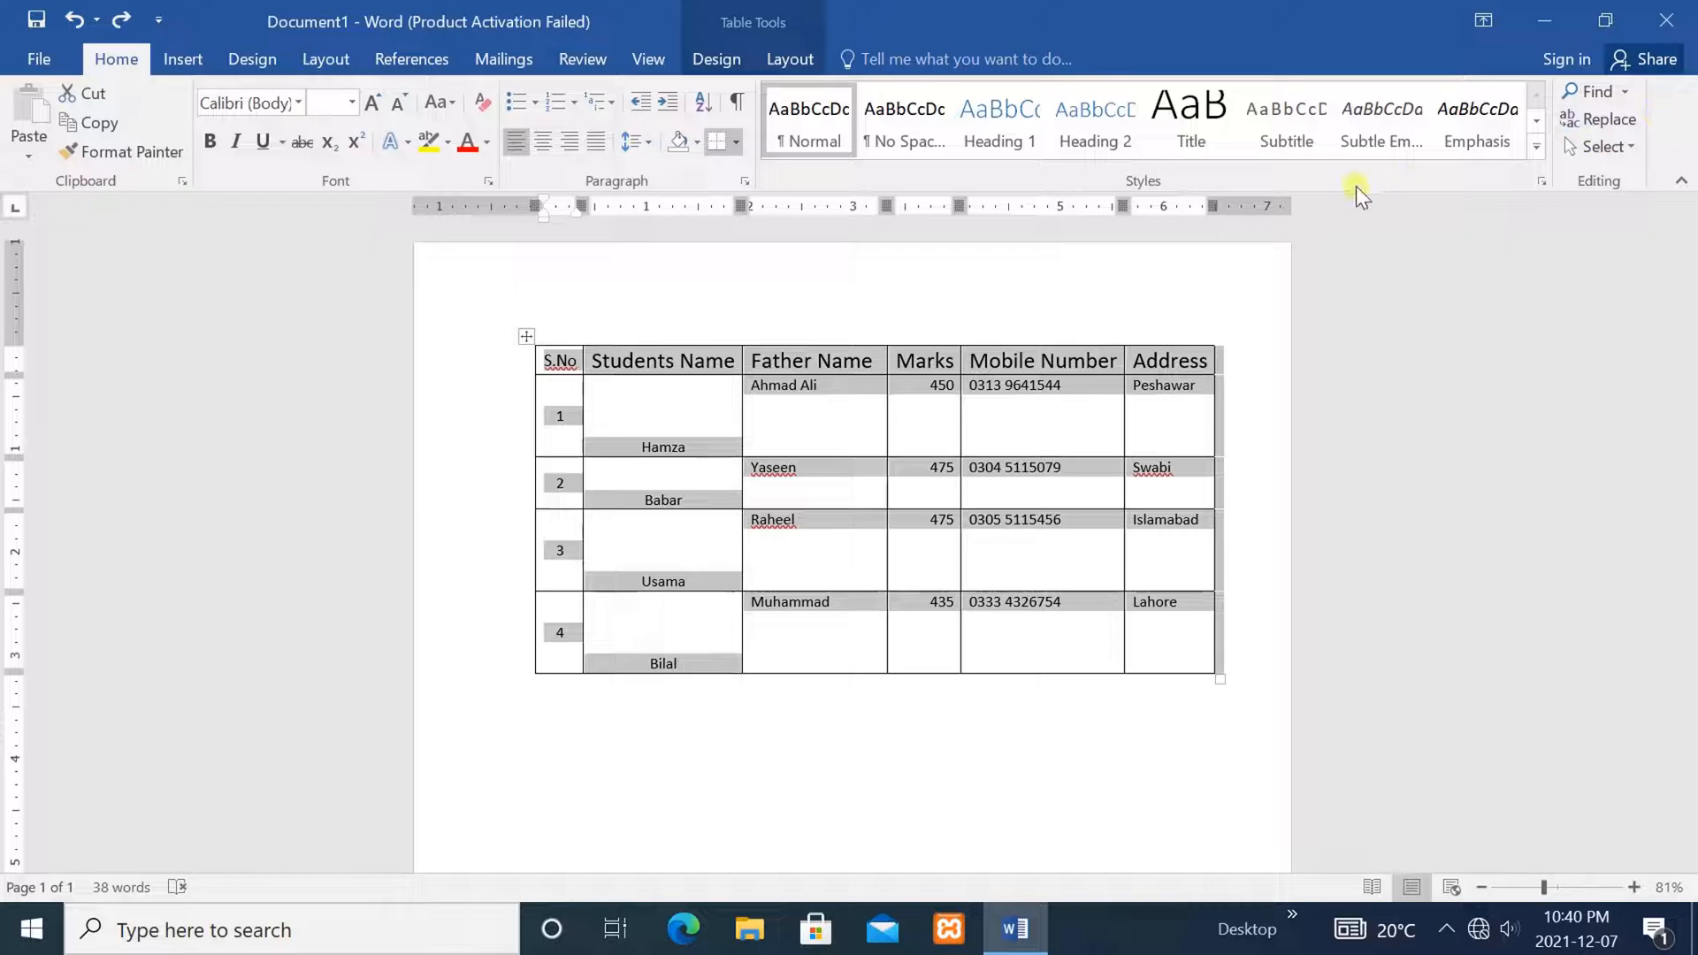
pyautogui.click(803, 56)
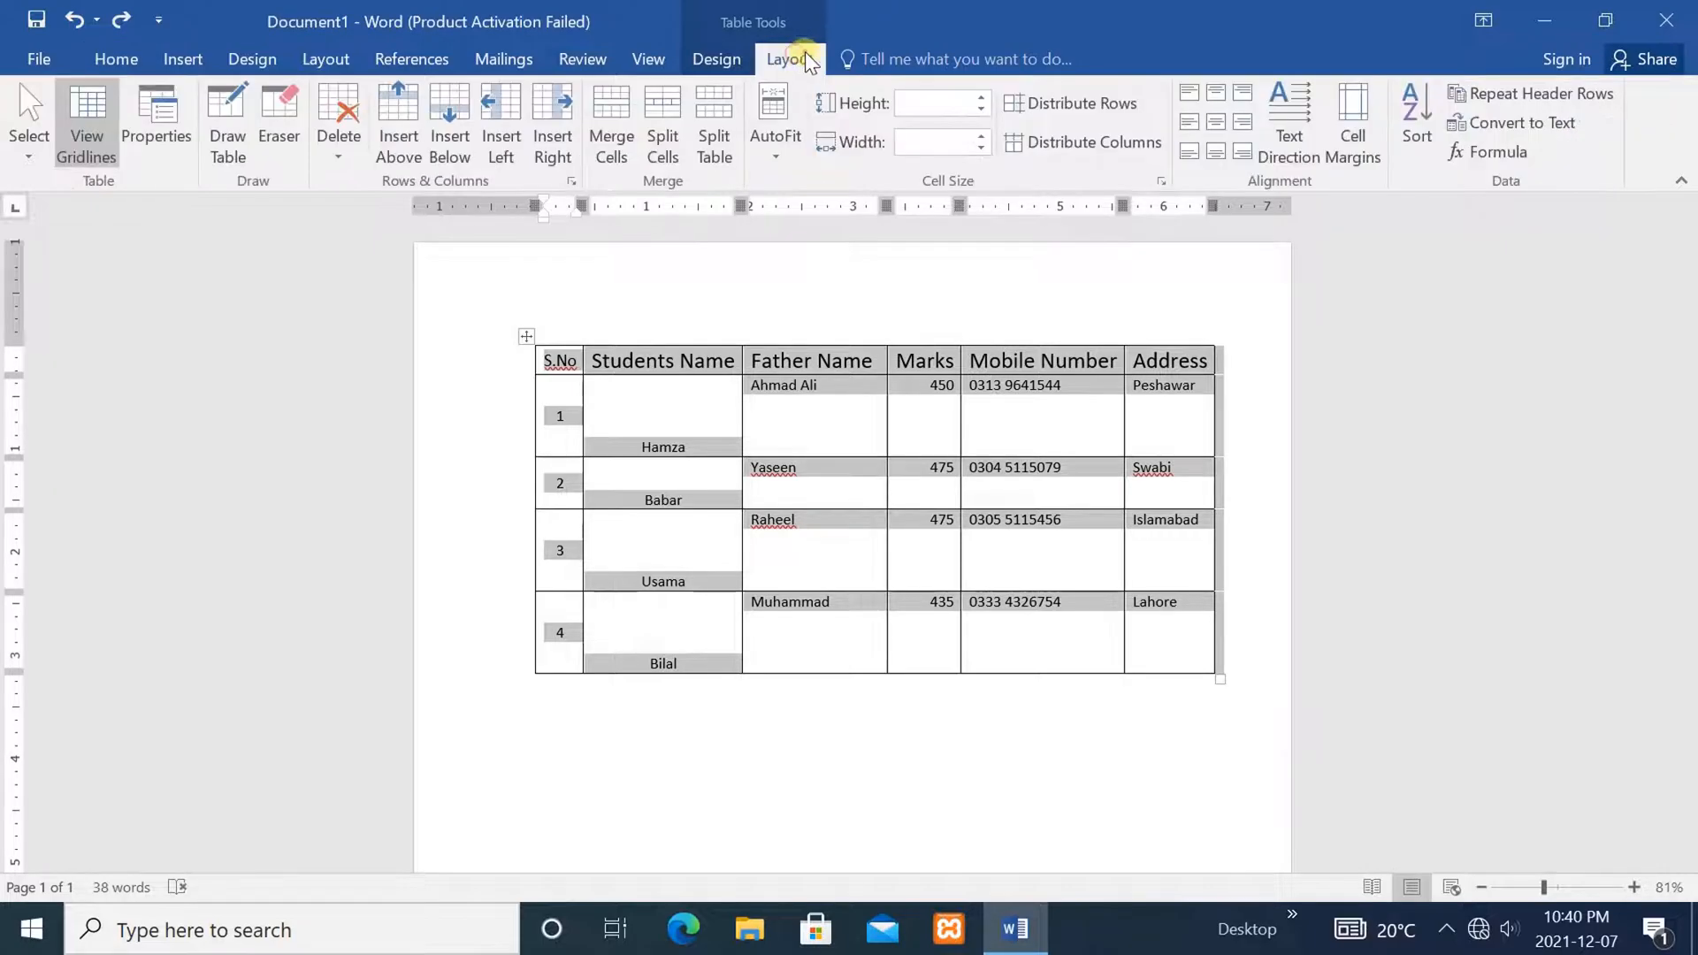
pyautogui.click(1529, 119)
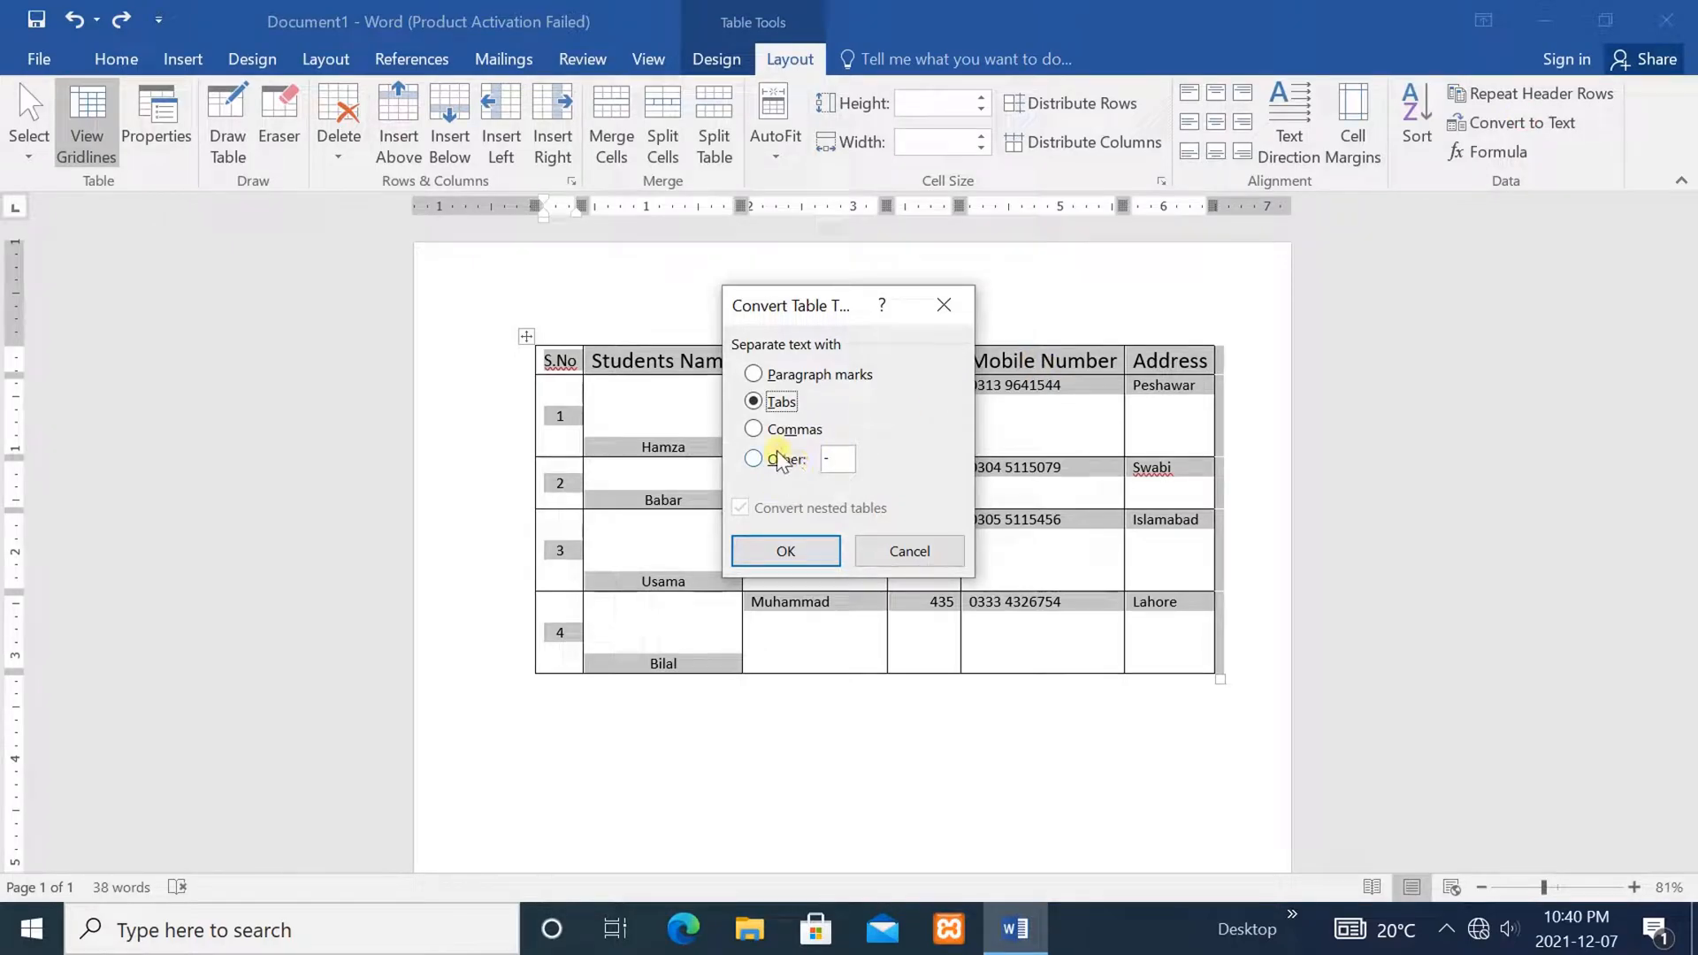
pyautogui.click(768, 544)
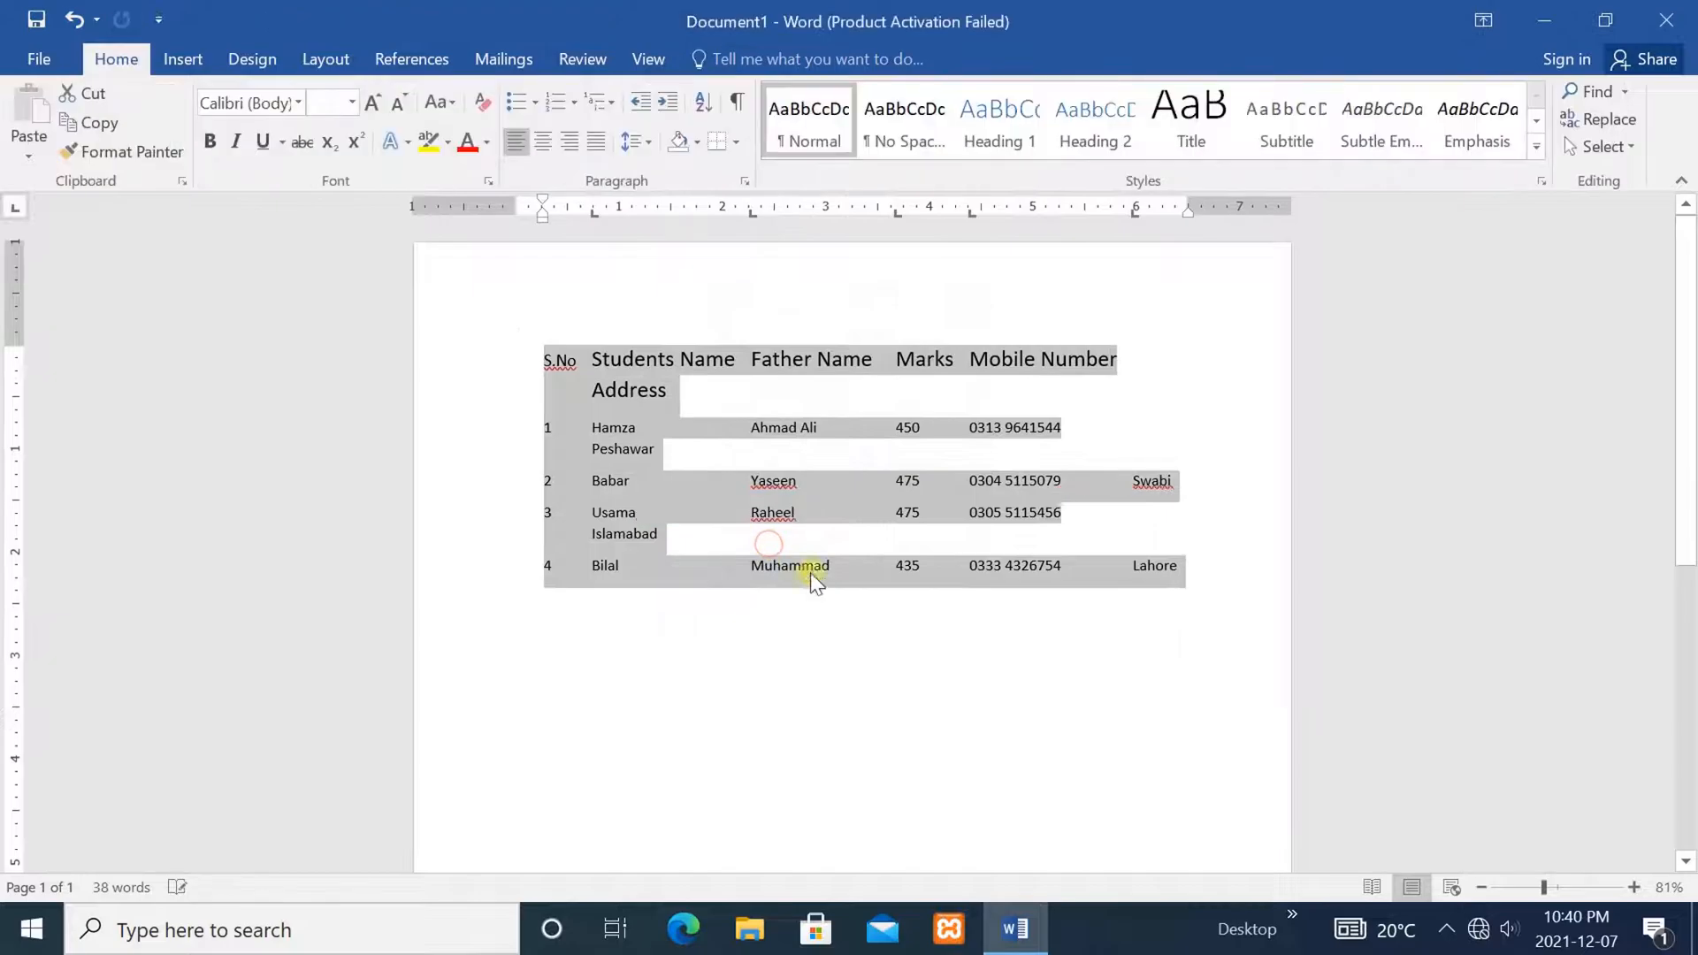
pyautogui.click(931, 671)
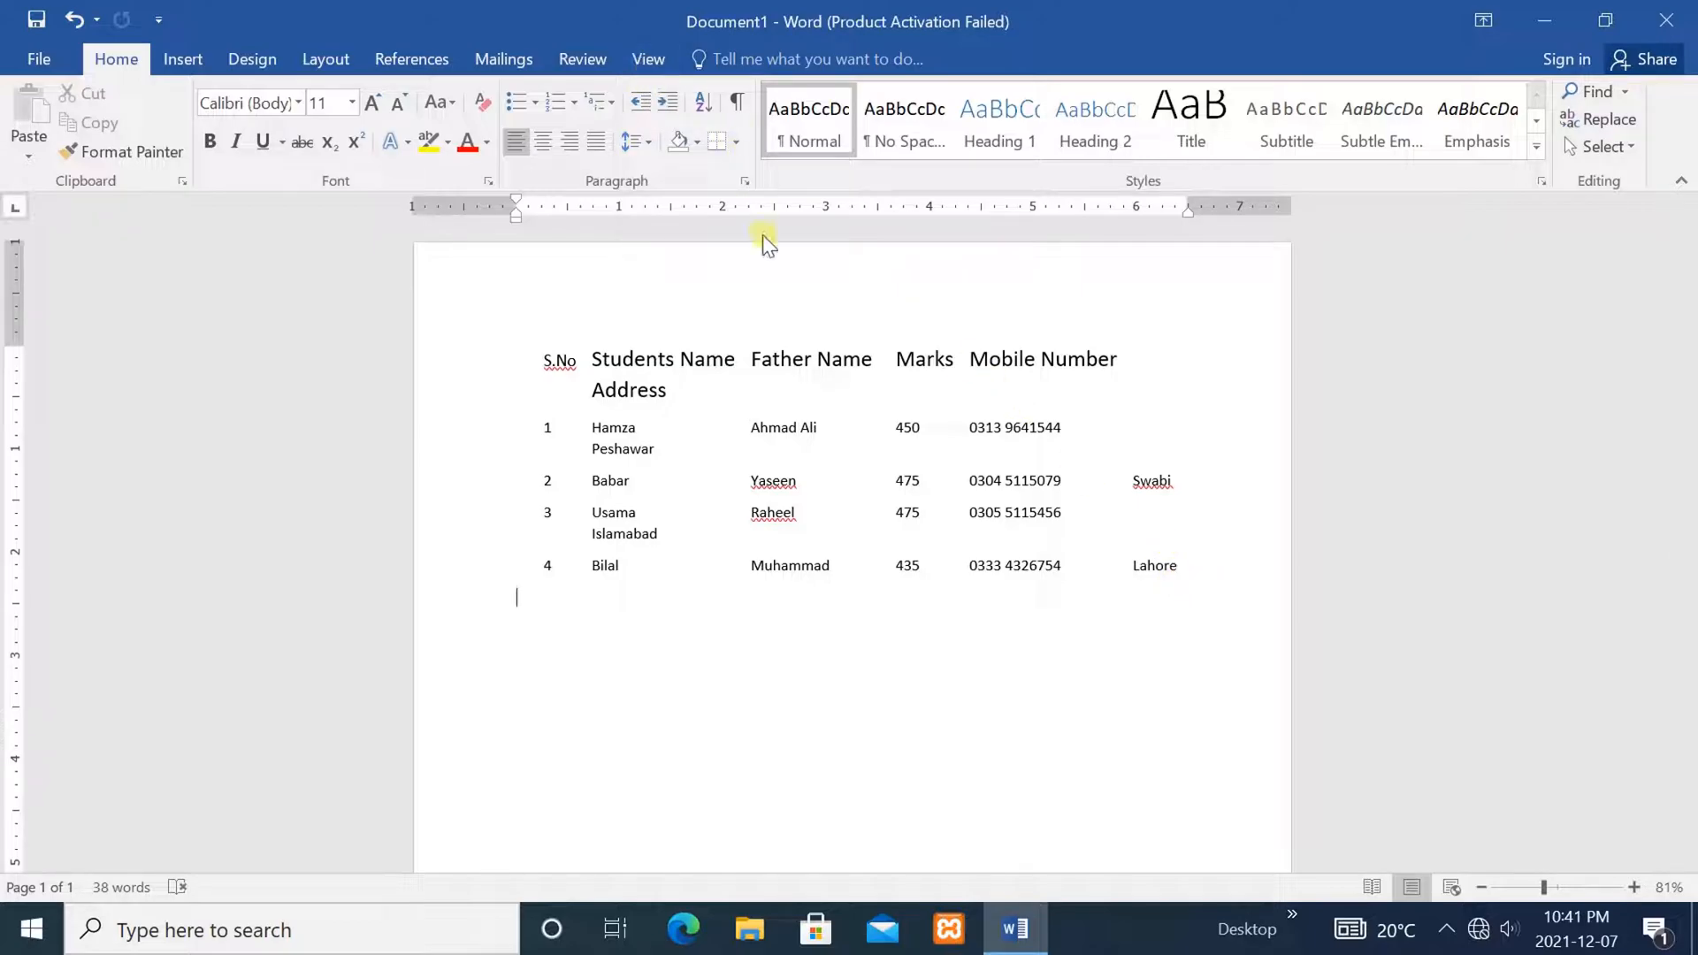
pyautogui.click(867, 511)
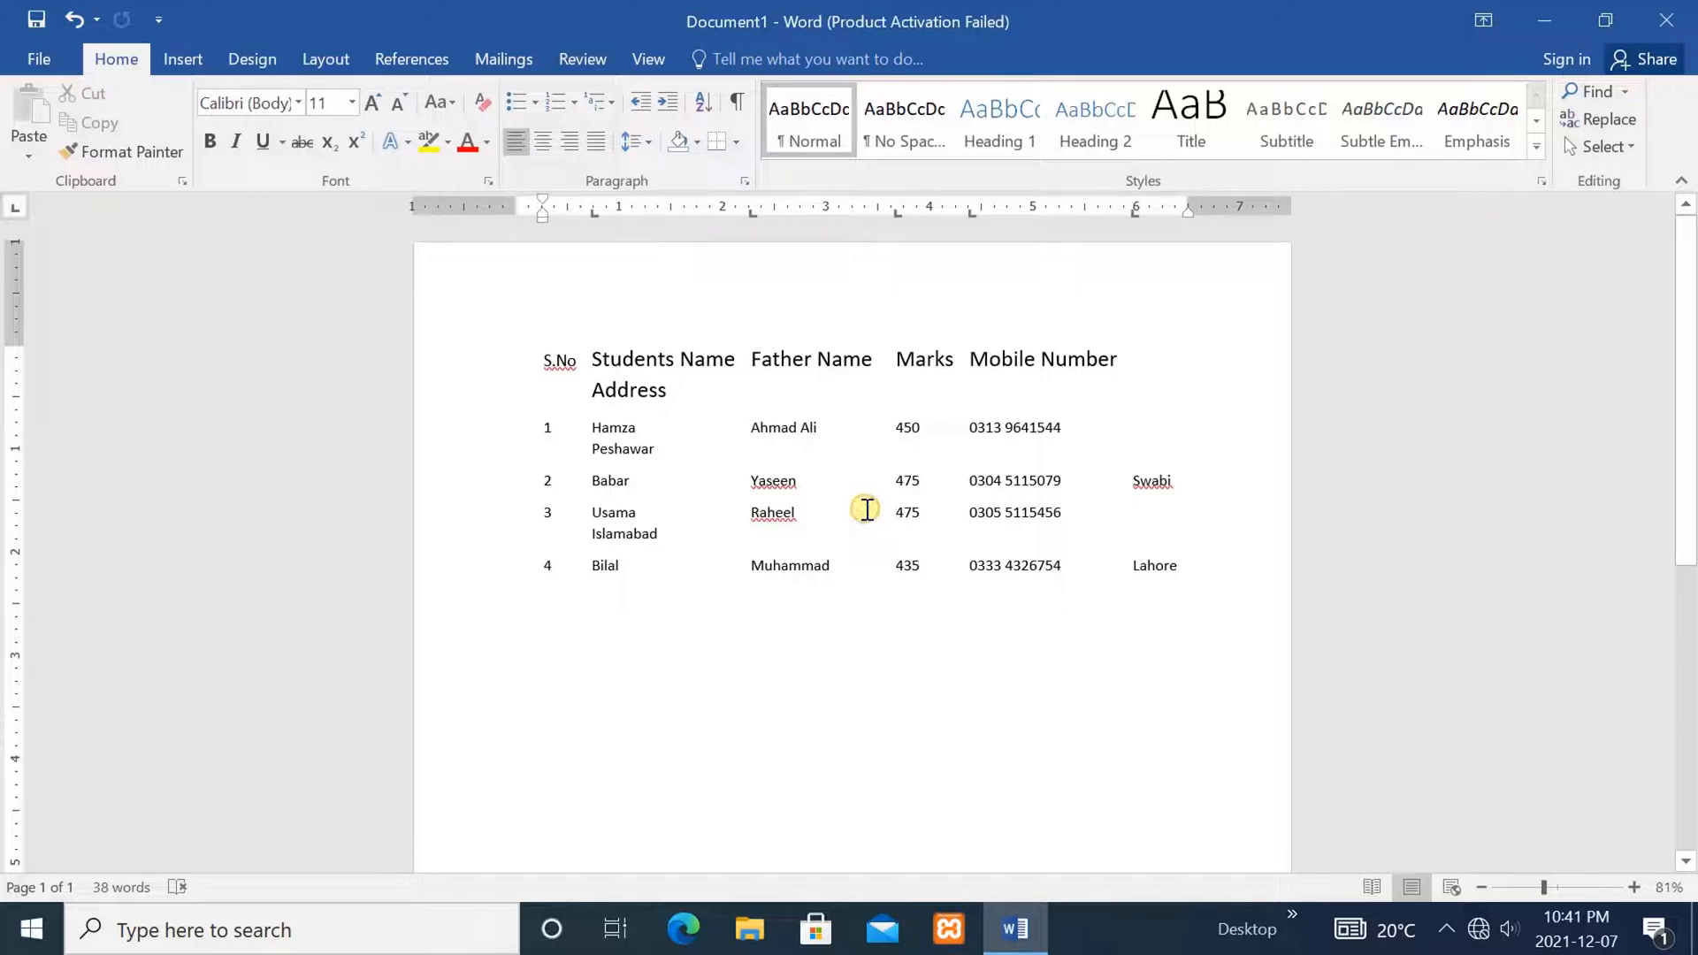
pyautogui.hotkey('ctrl', 'z')
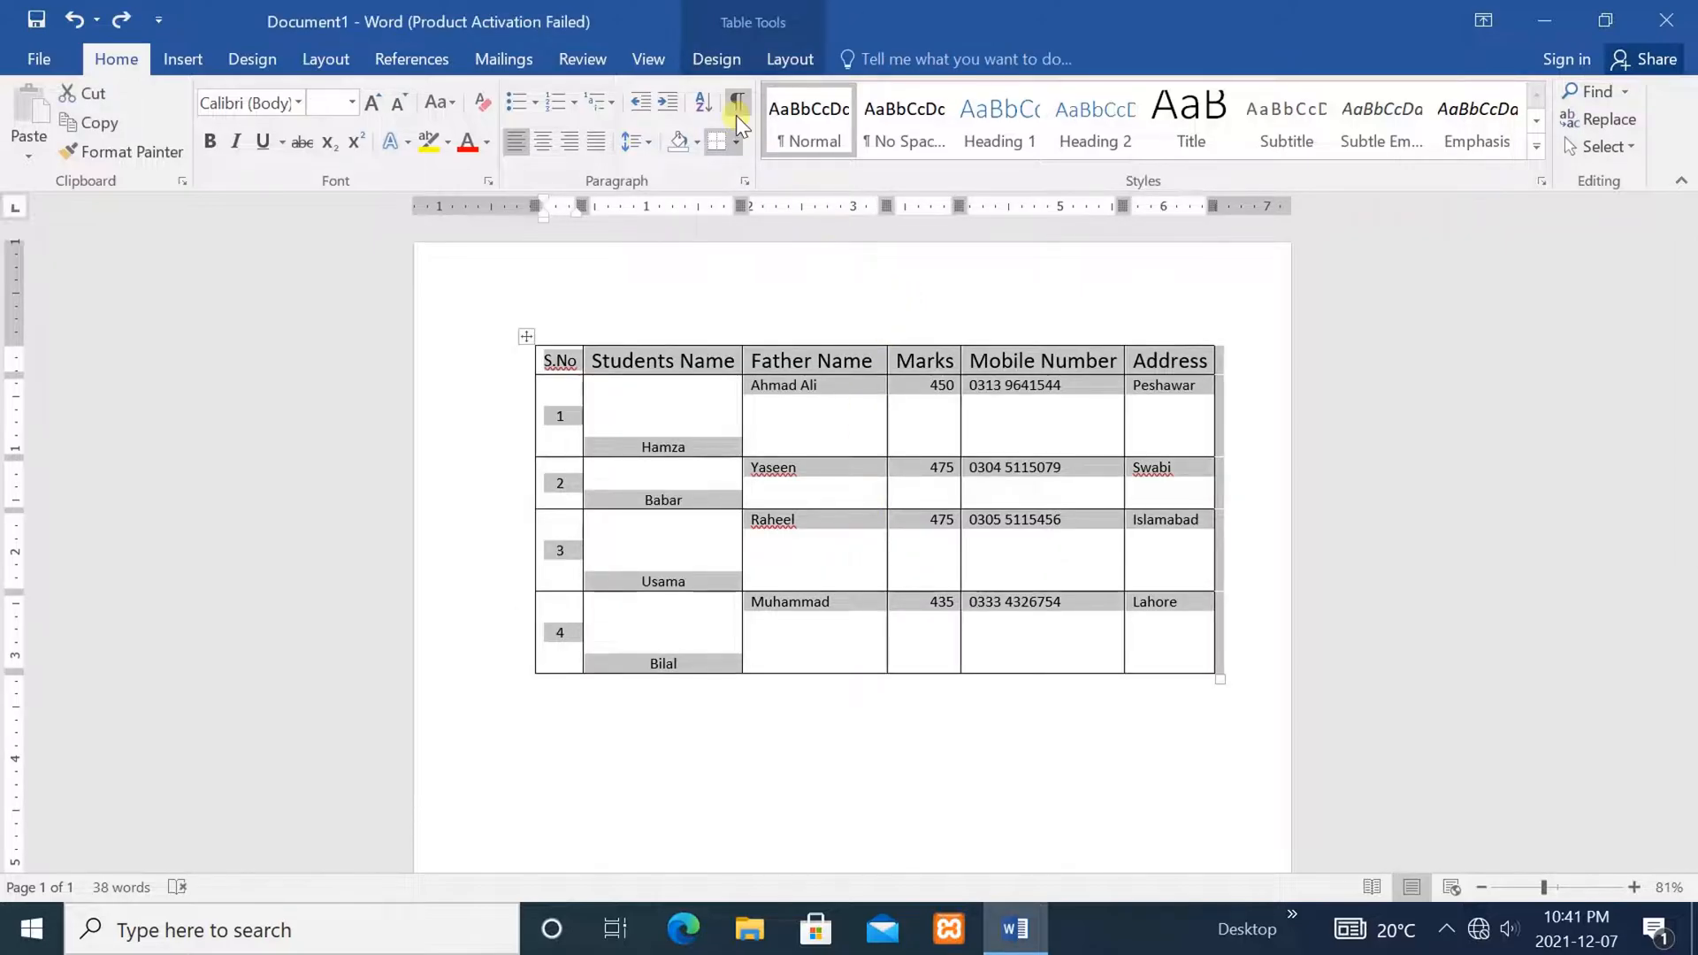
pyautogui.click(786, 61)
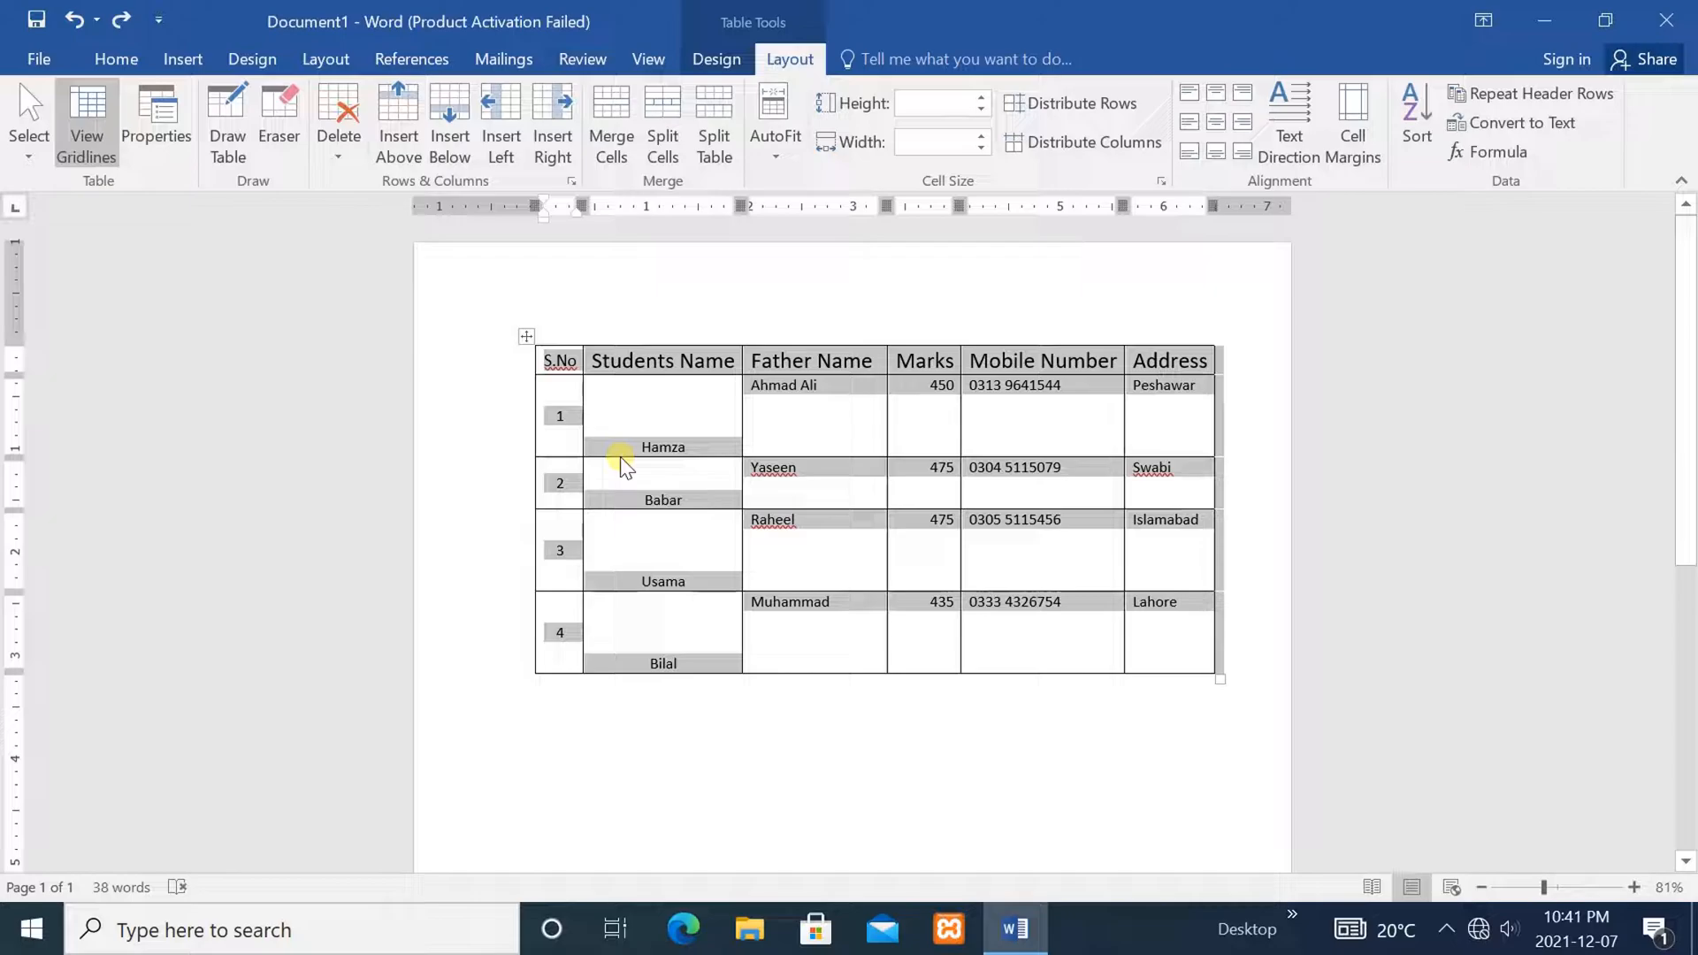
pyautogui.click(978, 711)
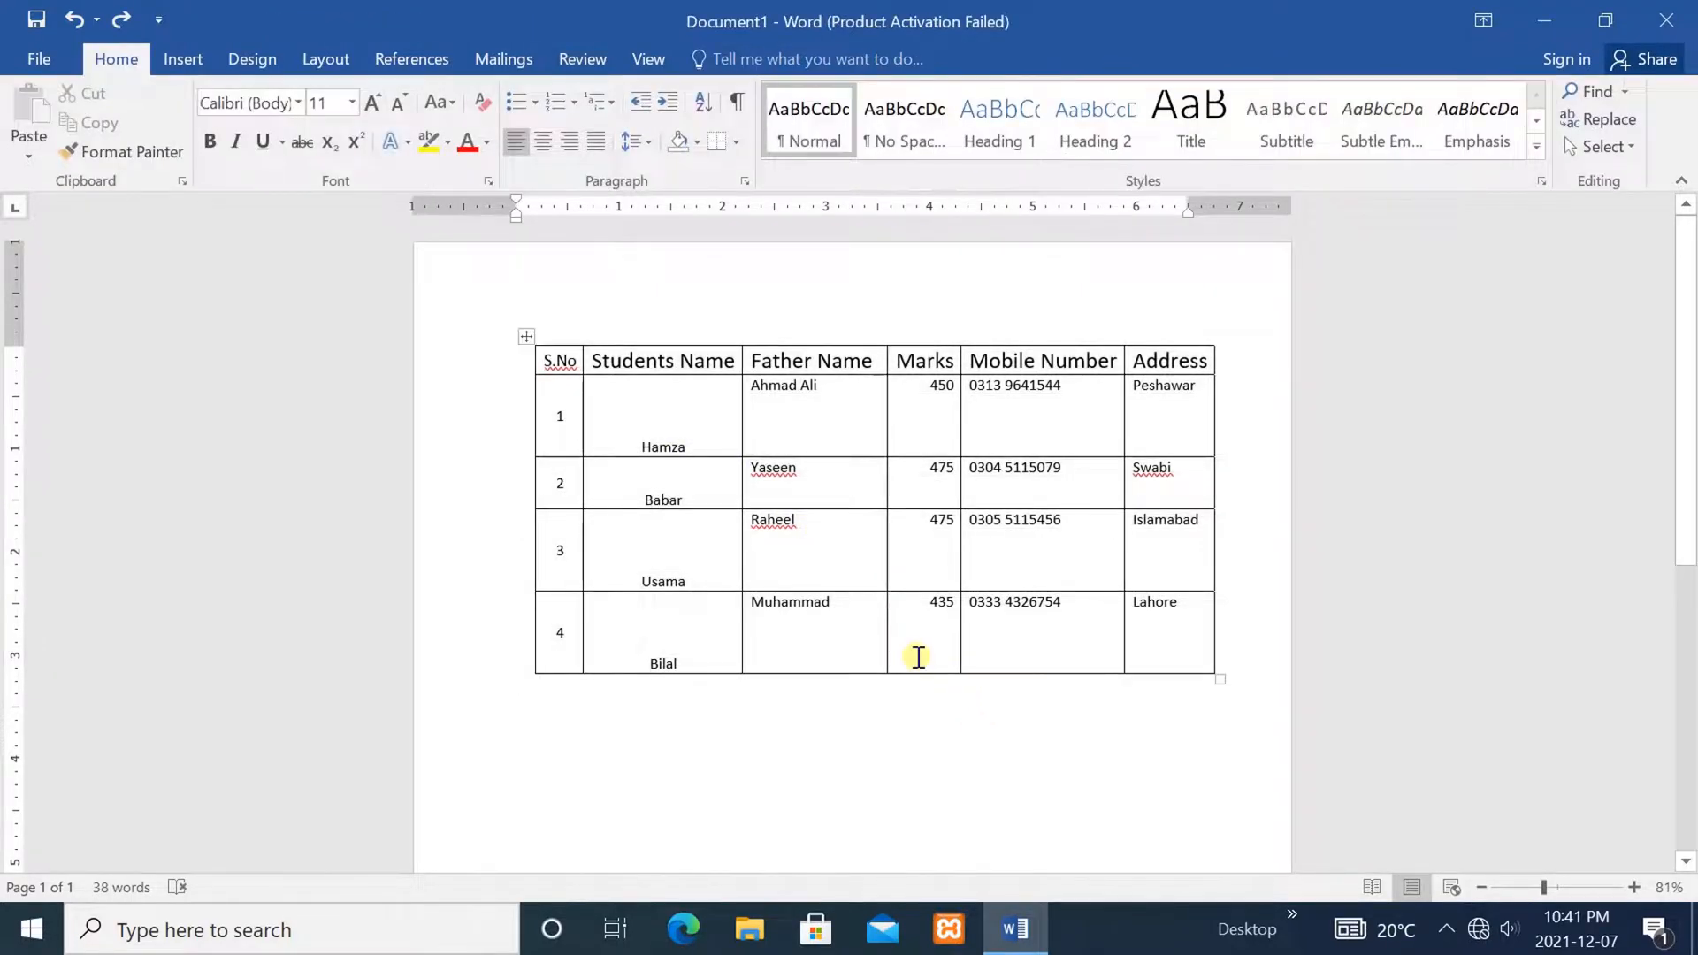